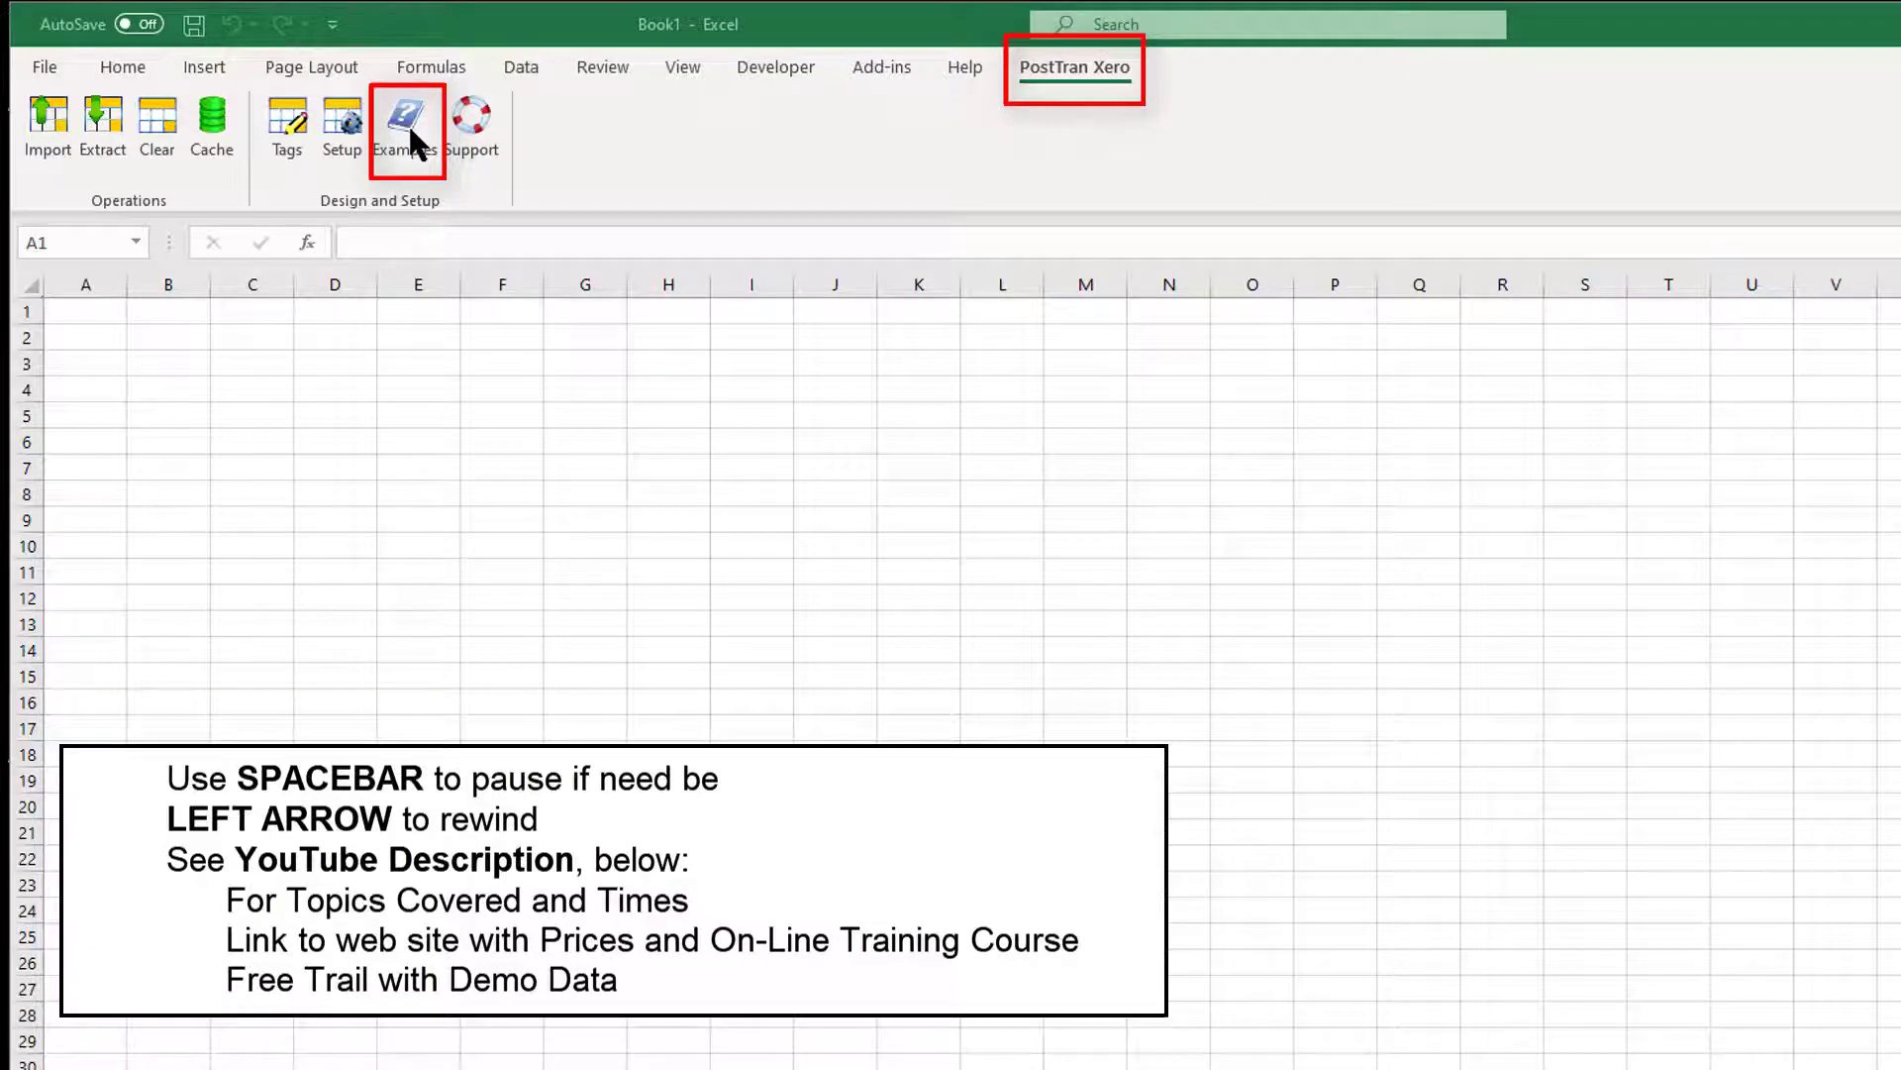
Open the PostTran Xero Examples dialog listing the example templates.
left_click(408, 127)
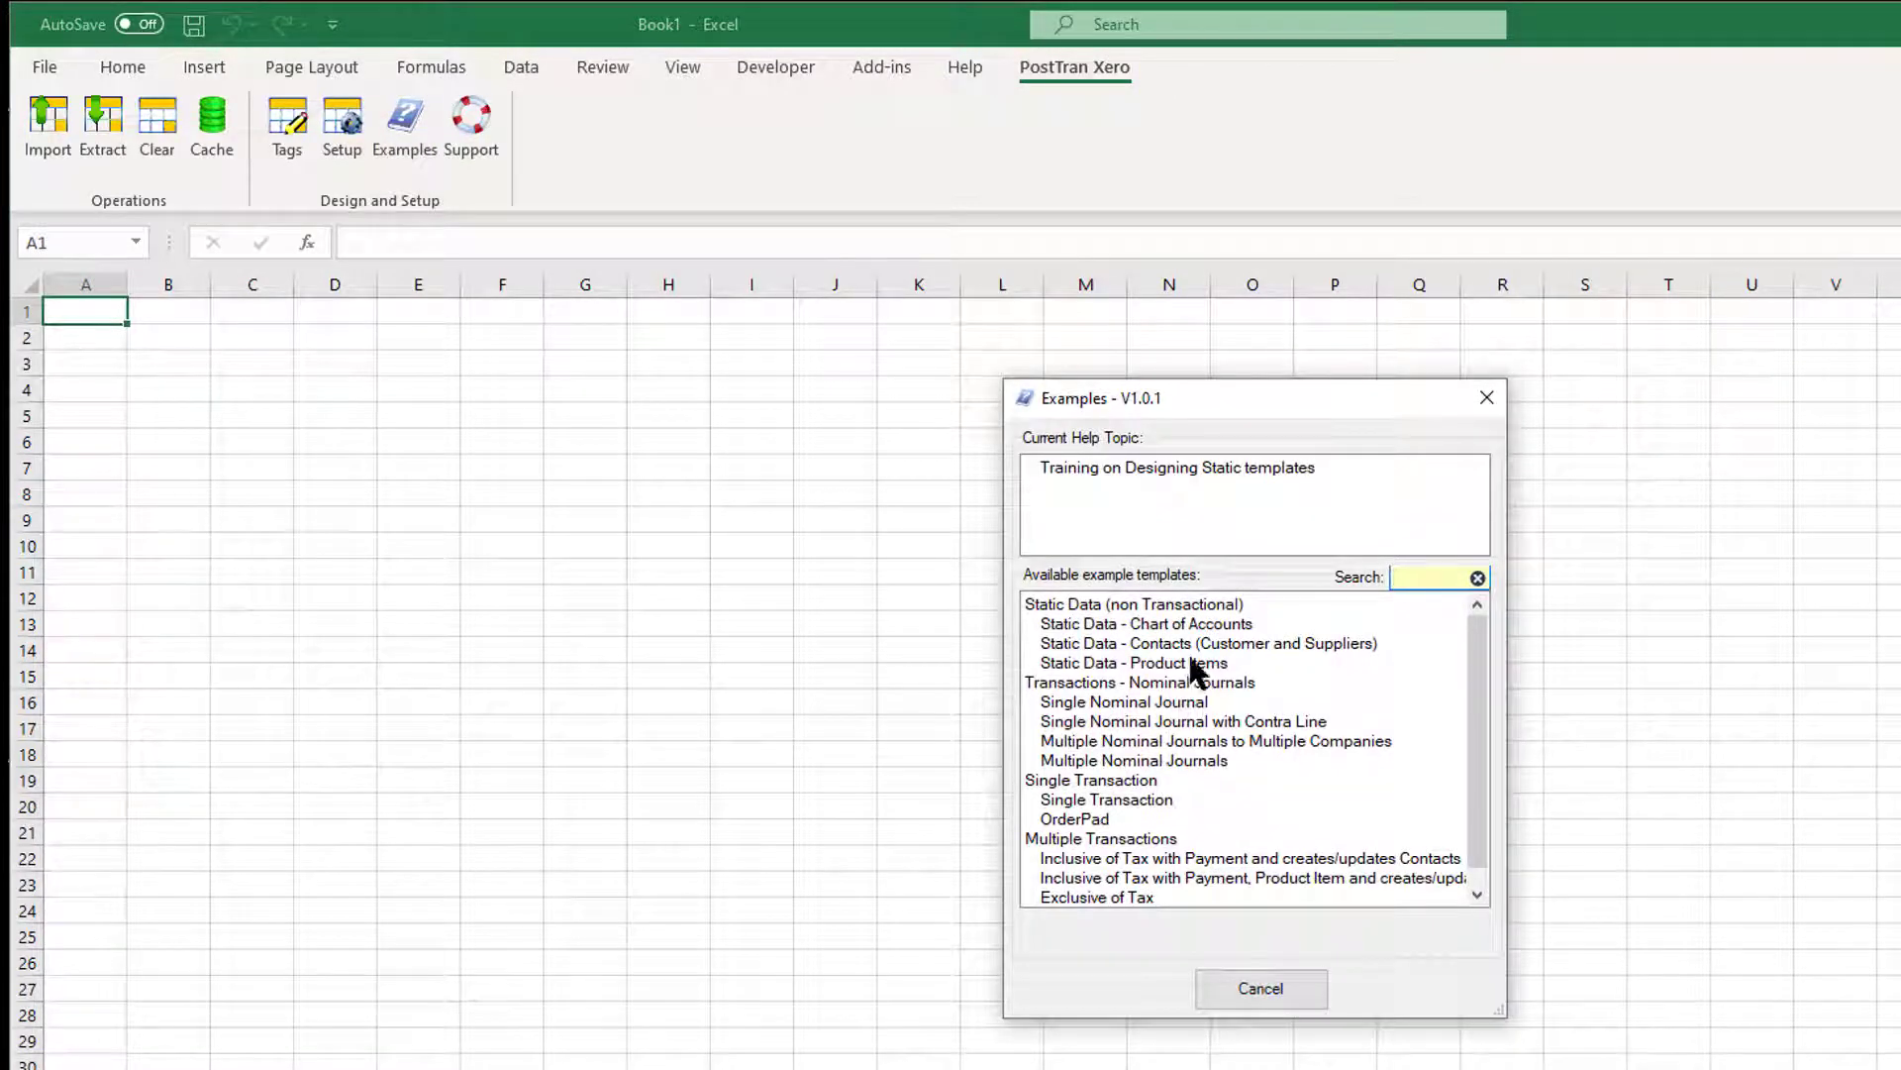
Load the 'Static Data - Contacts (Customer and Suppliers)' example as the Contacts.xlsx workbook.
left_click(1191, 661)
left_click(1209, 644)
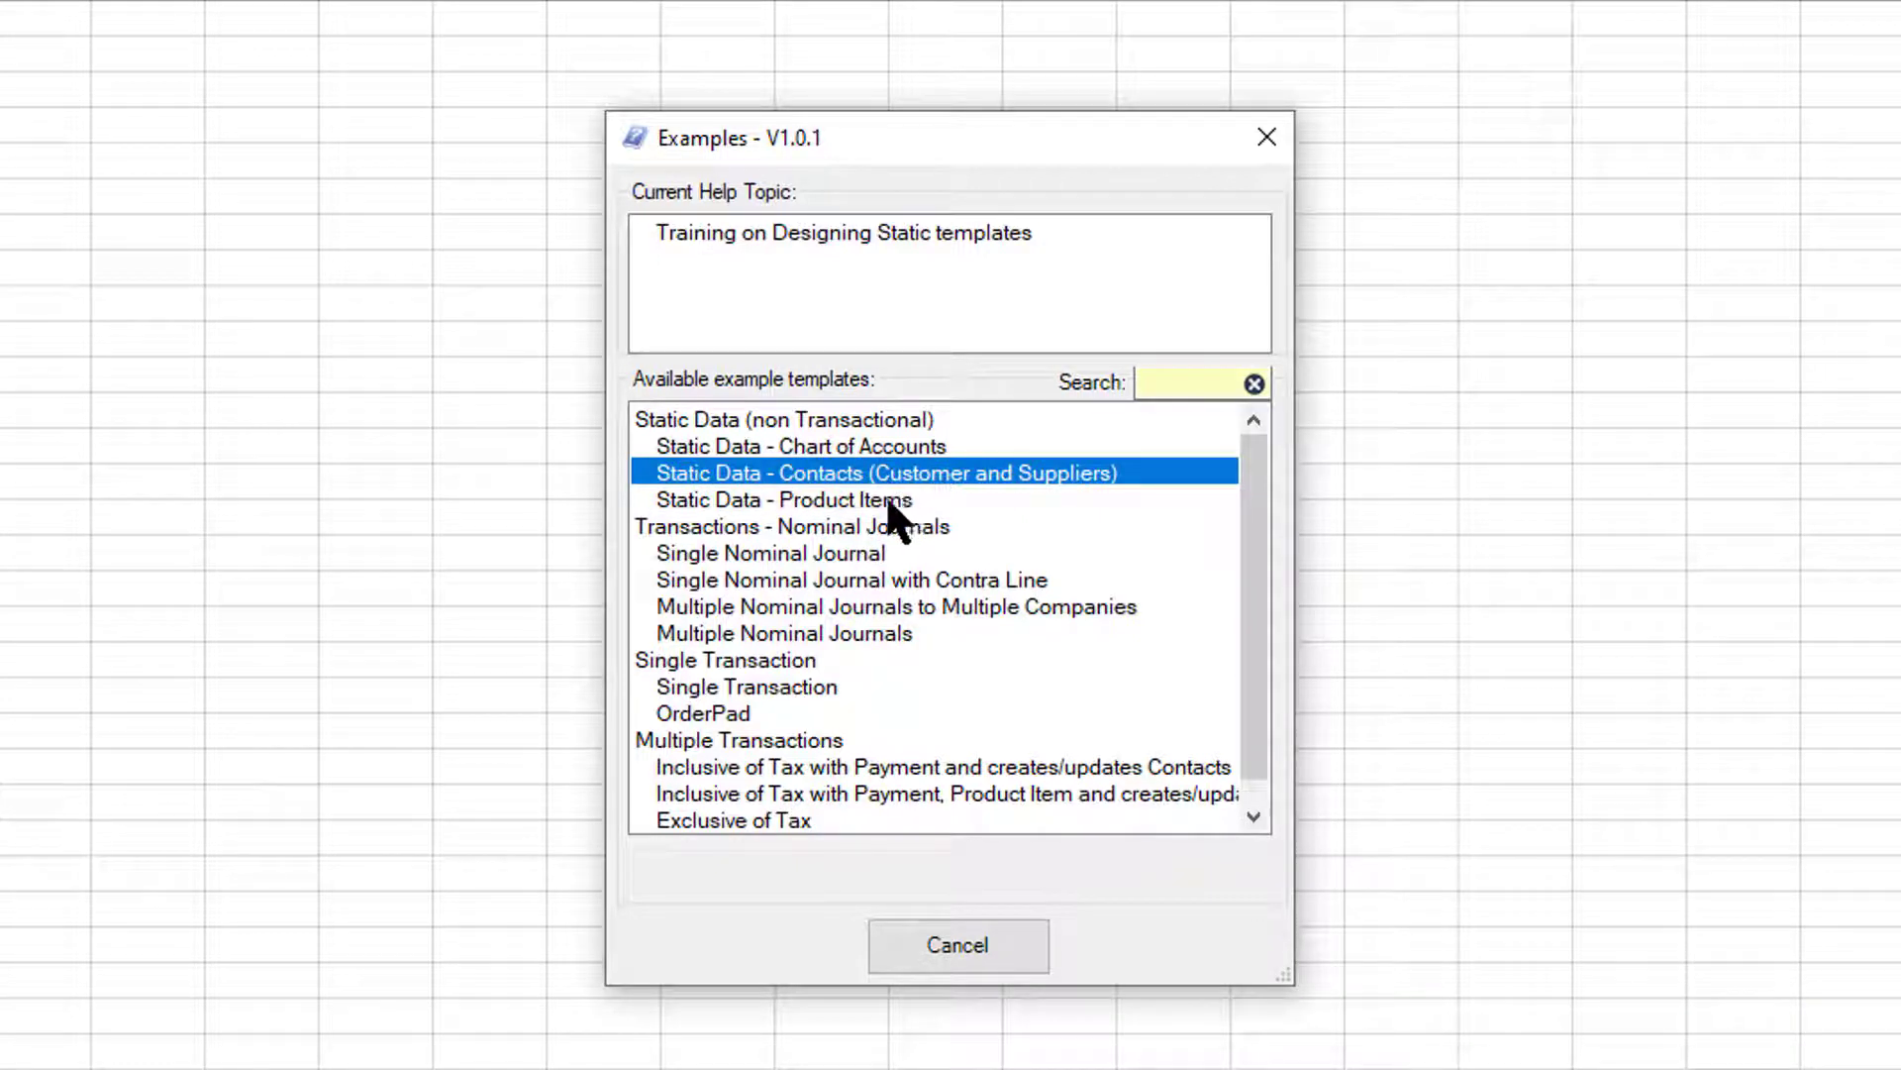
double_click(815, 477)
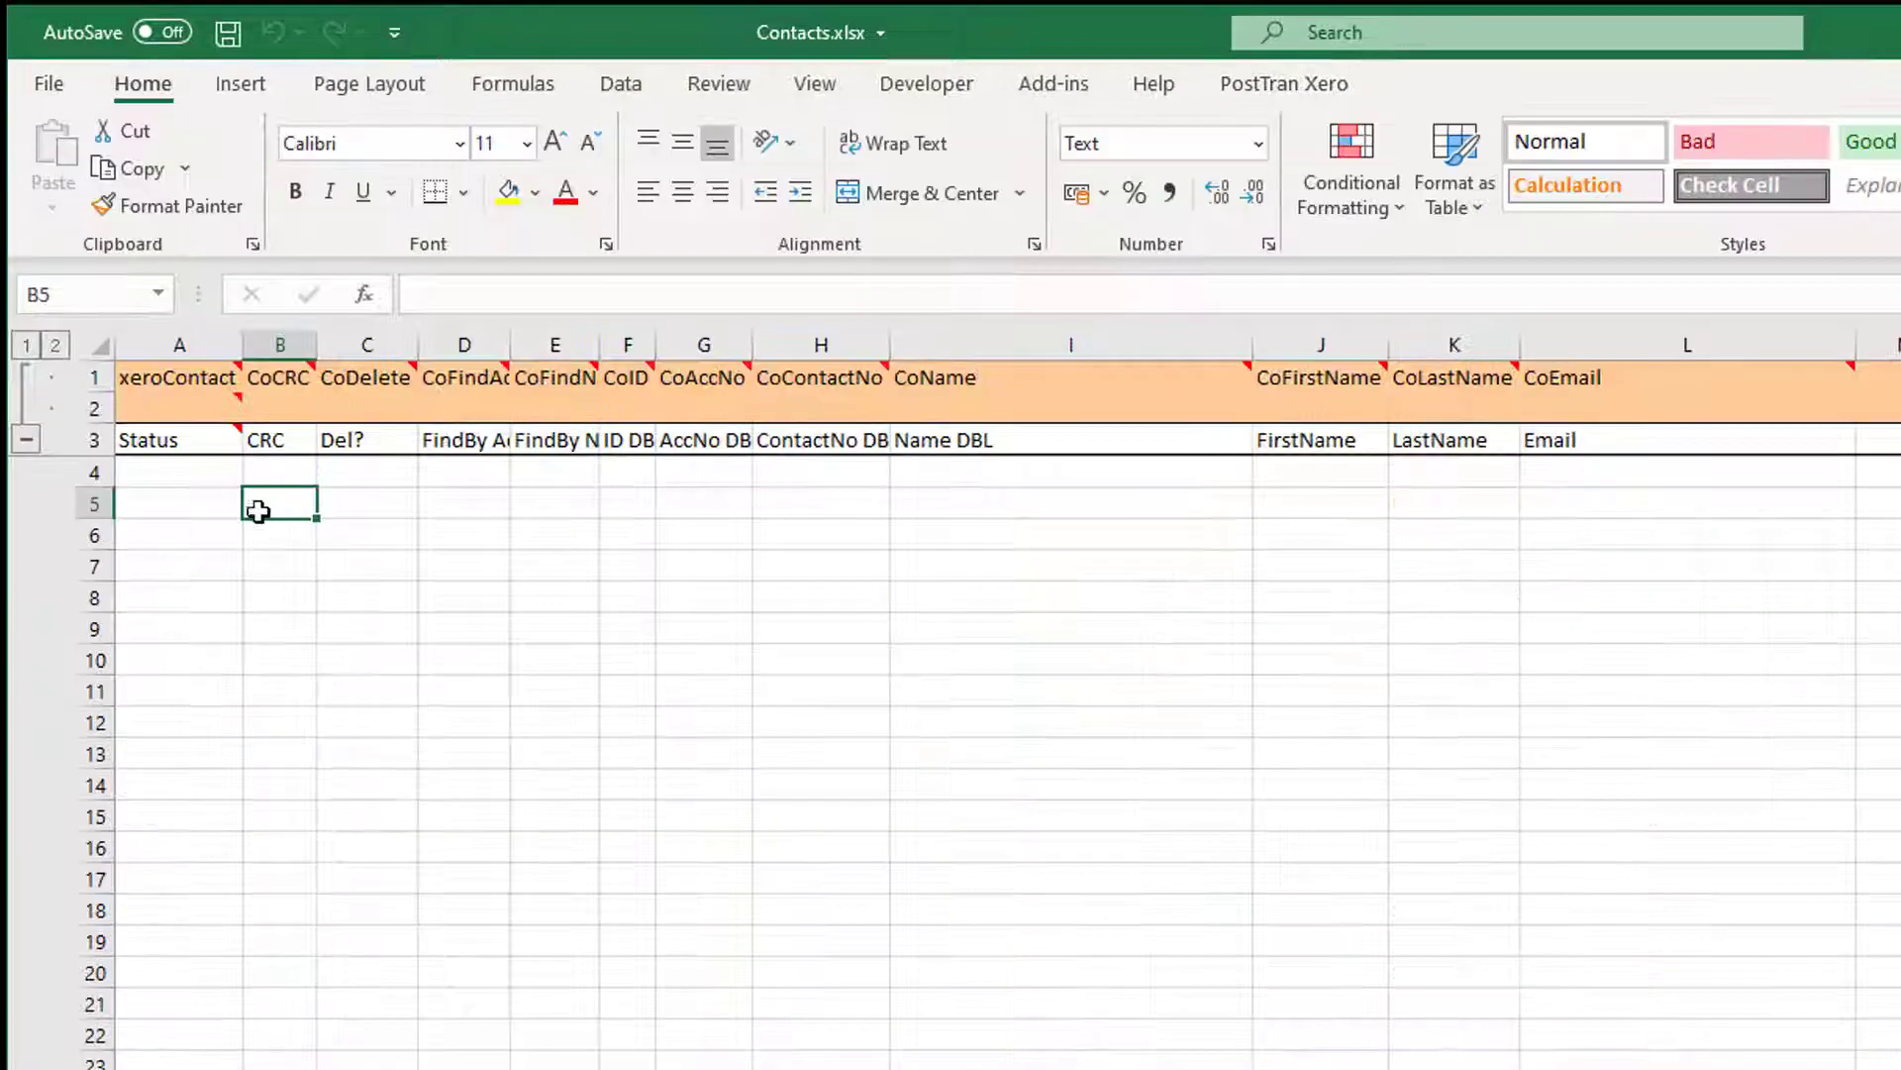
Switch the ribbon from Home to the PostTran Xero tab above the Contacts template.
mouse_move(141, 416)
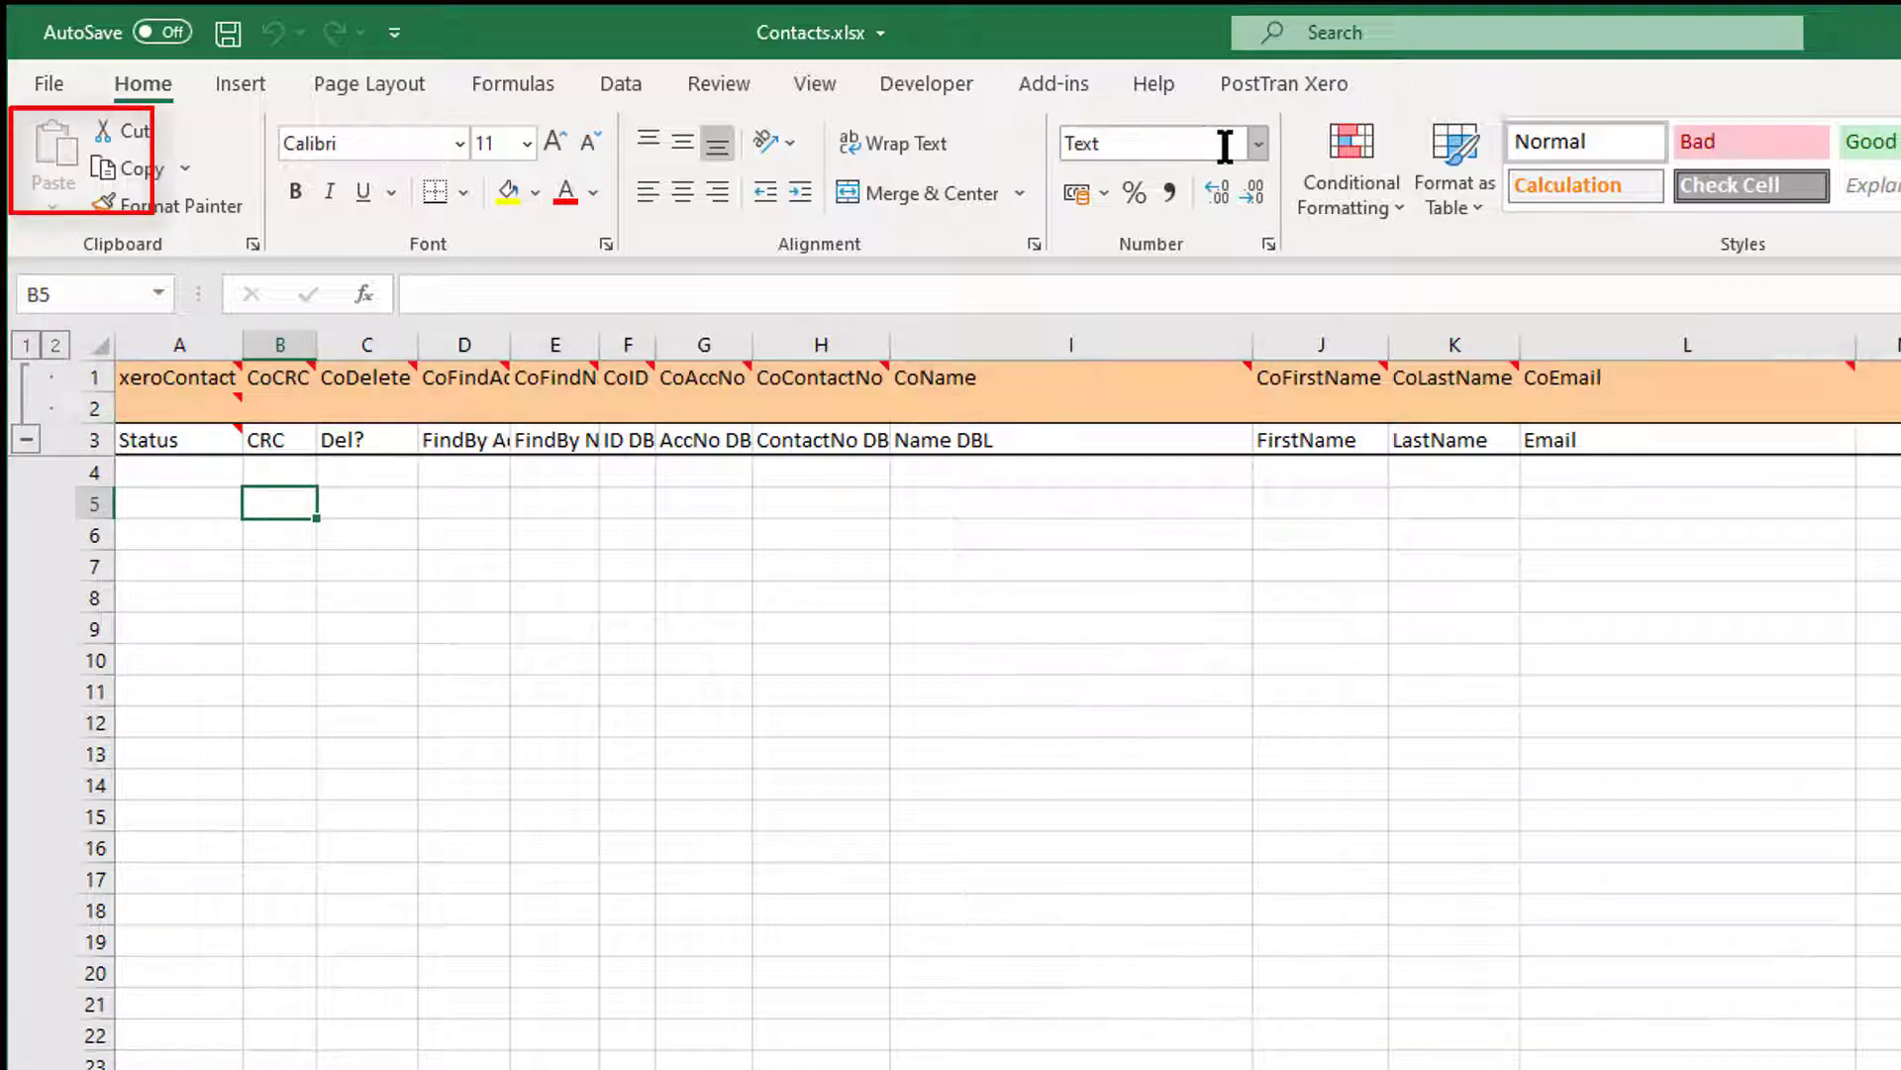
left_click(1288, 84)
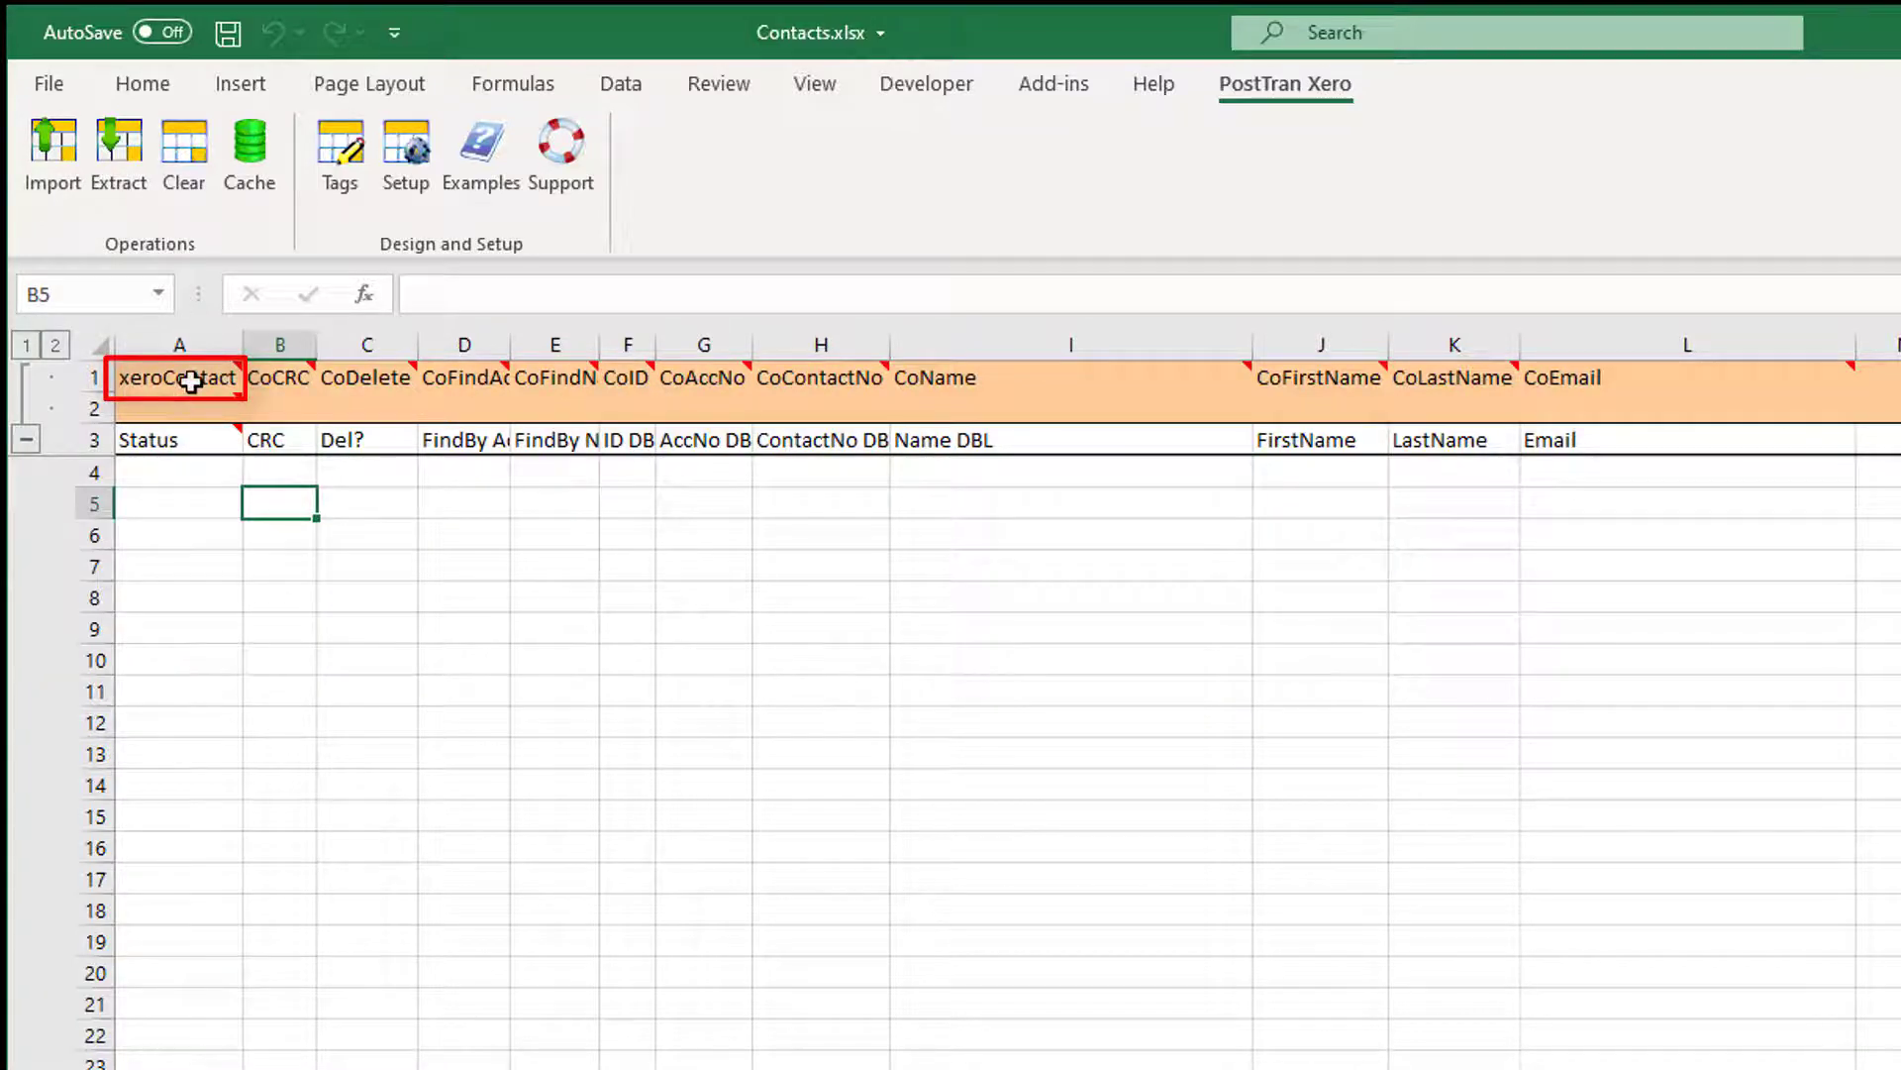
mouse_move(191, 381)
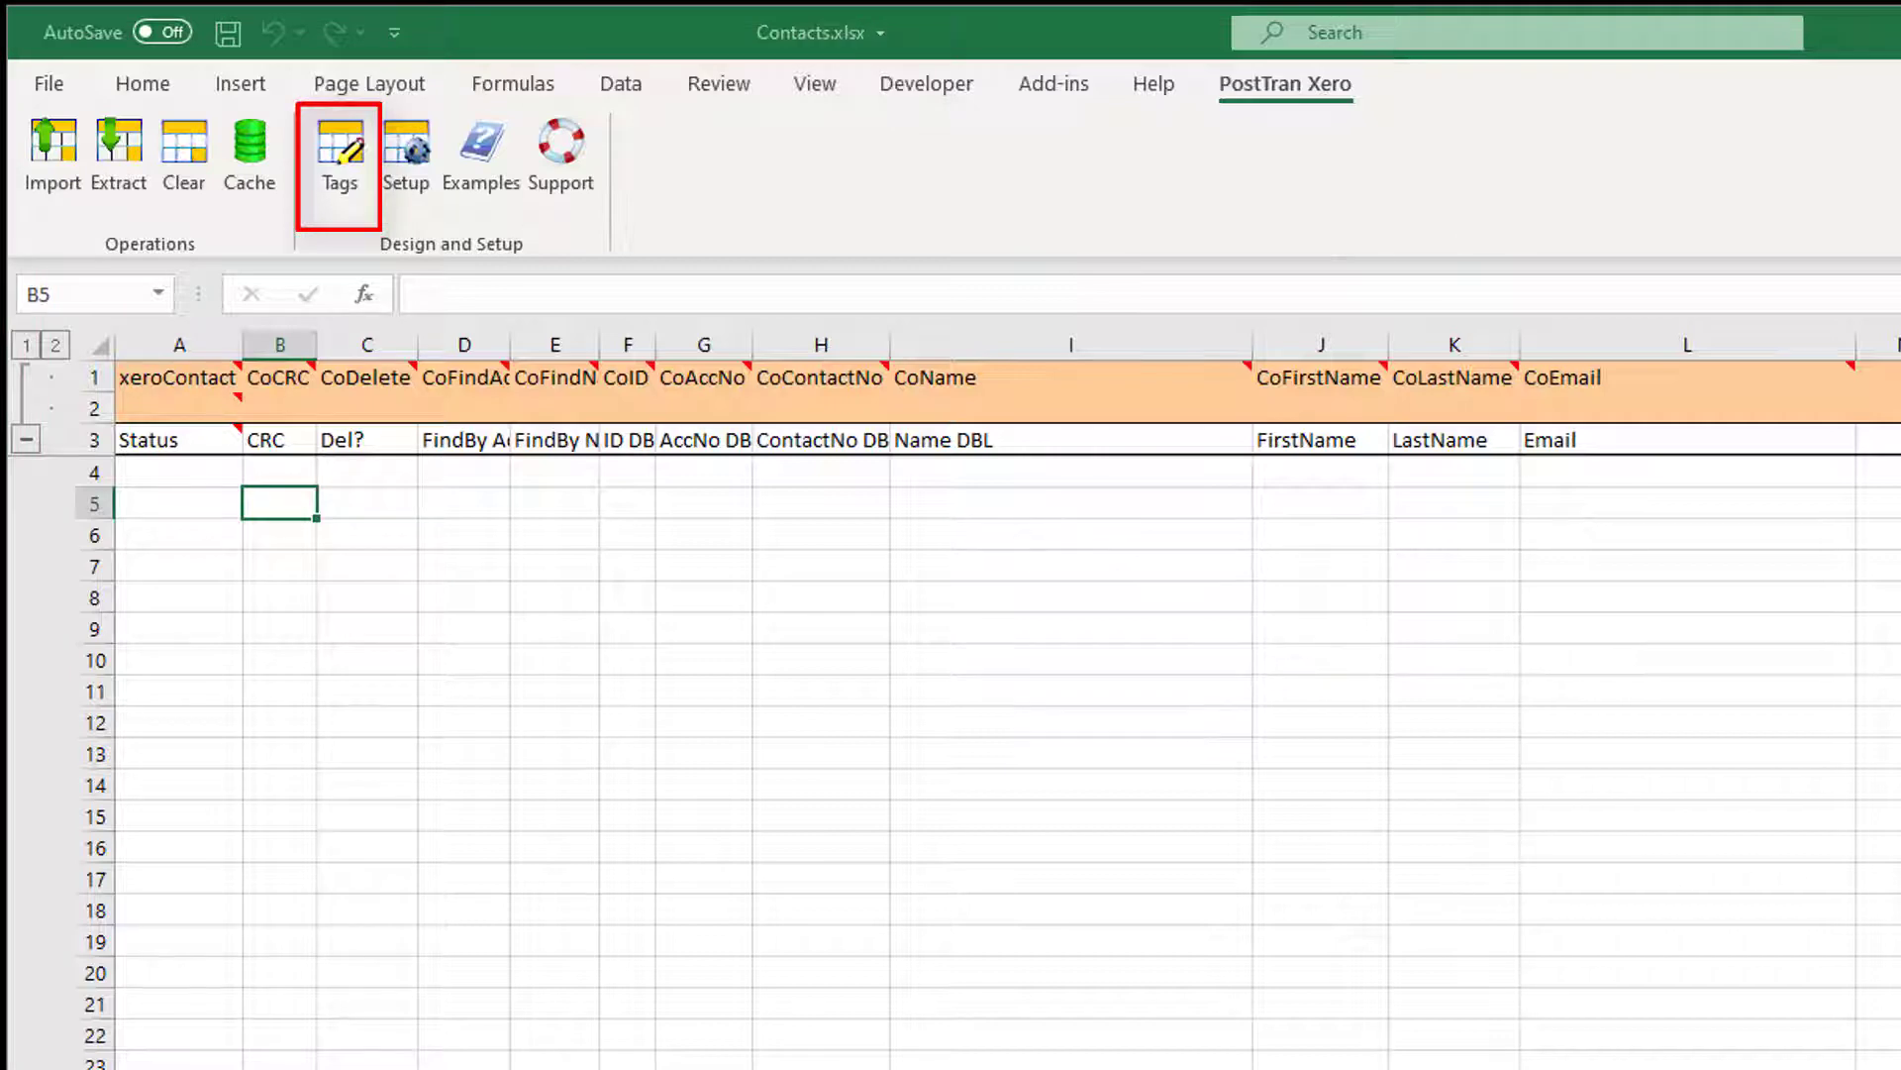
Move the Tags dialog beside the sheet and review the CoID and CoName tag descriptions.
left_click_drag(1899, 149, 1786, 233)
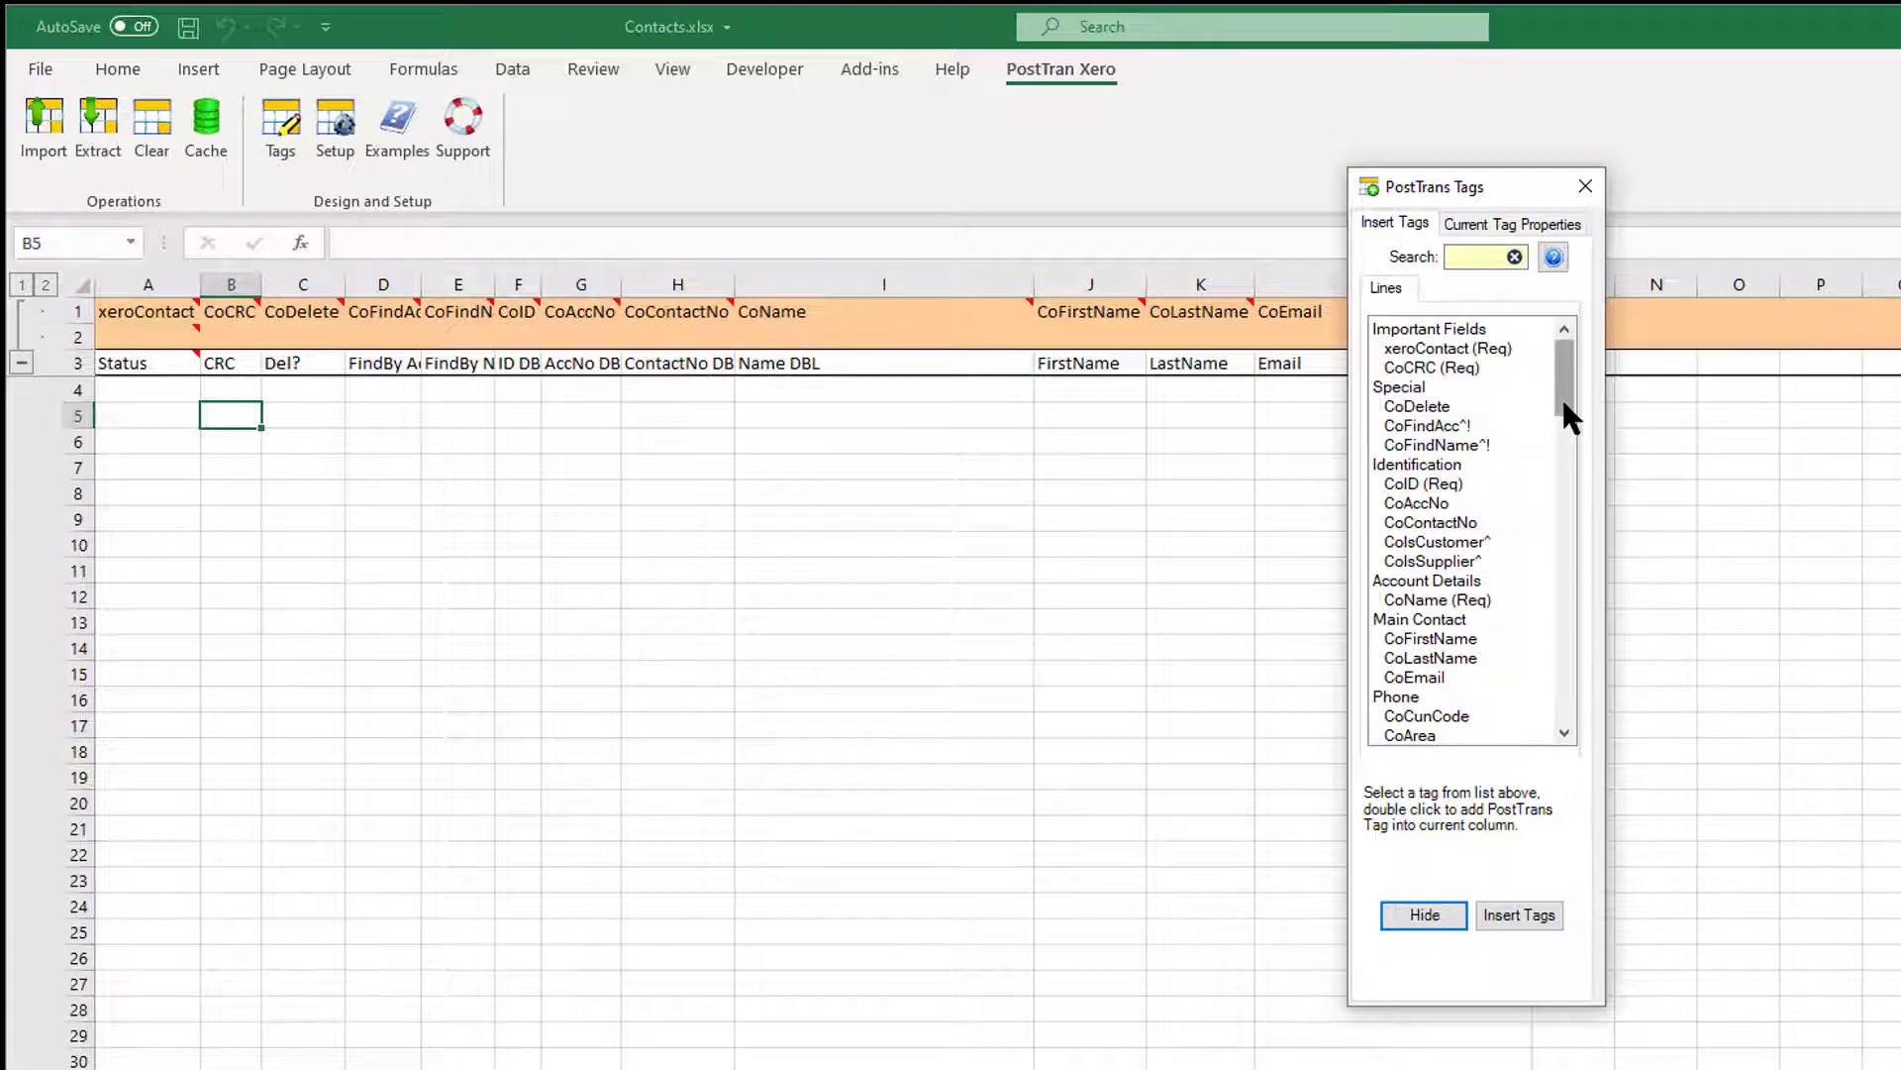
mouse_move(1561, 396)
left_mouse_down()
mouse_move(1532, 674)
mouse_move(1562, 397)
left_mouse_up()
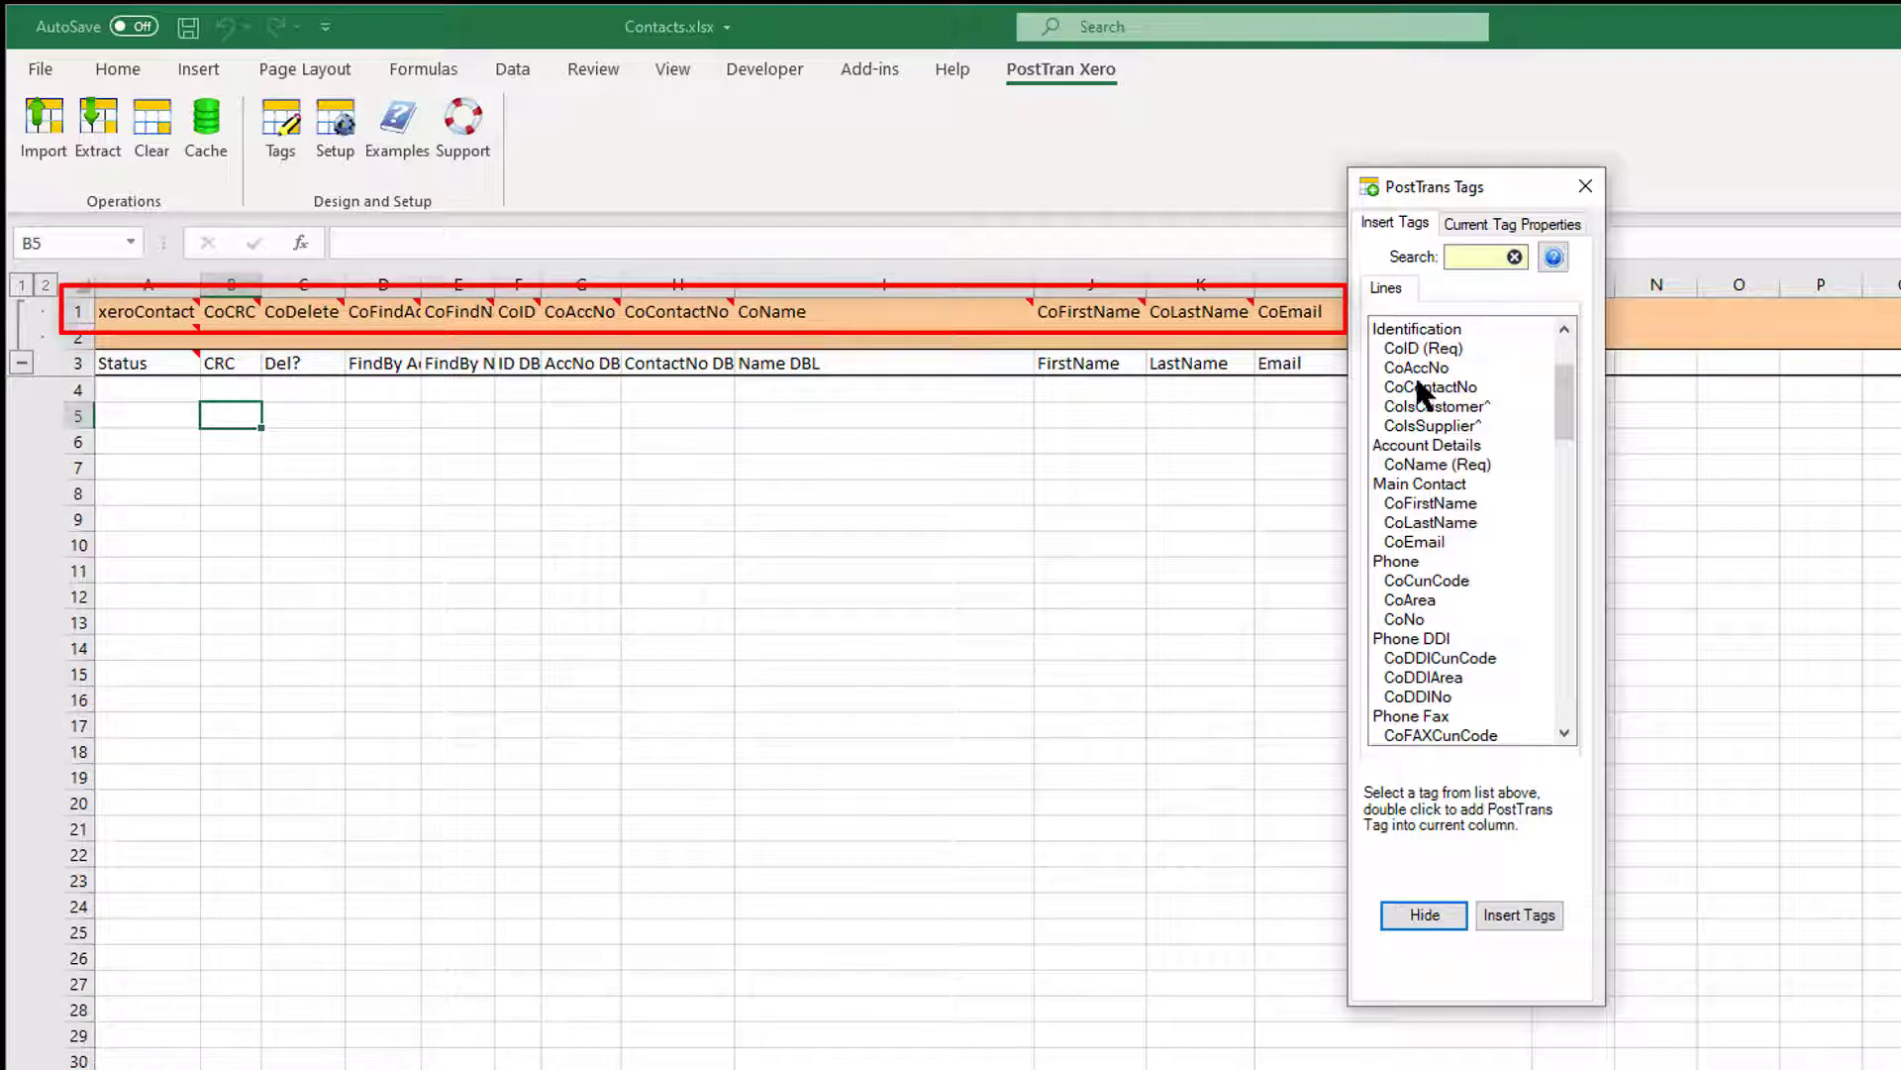
left_click(1440, 350)
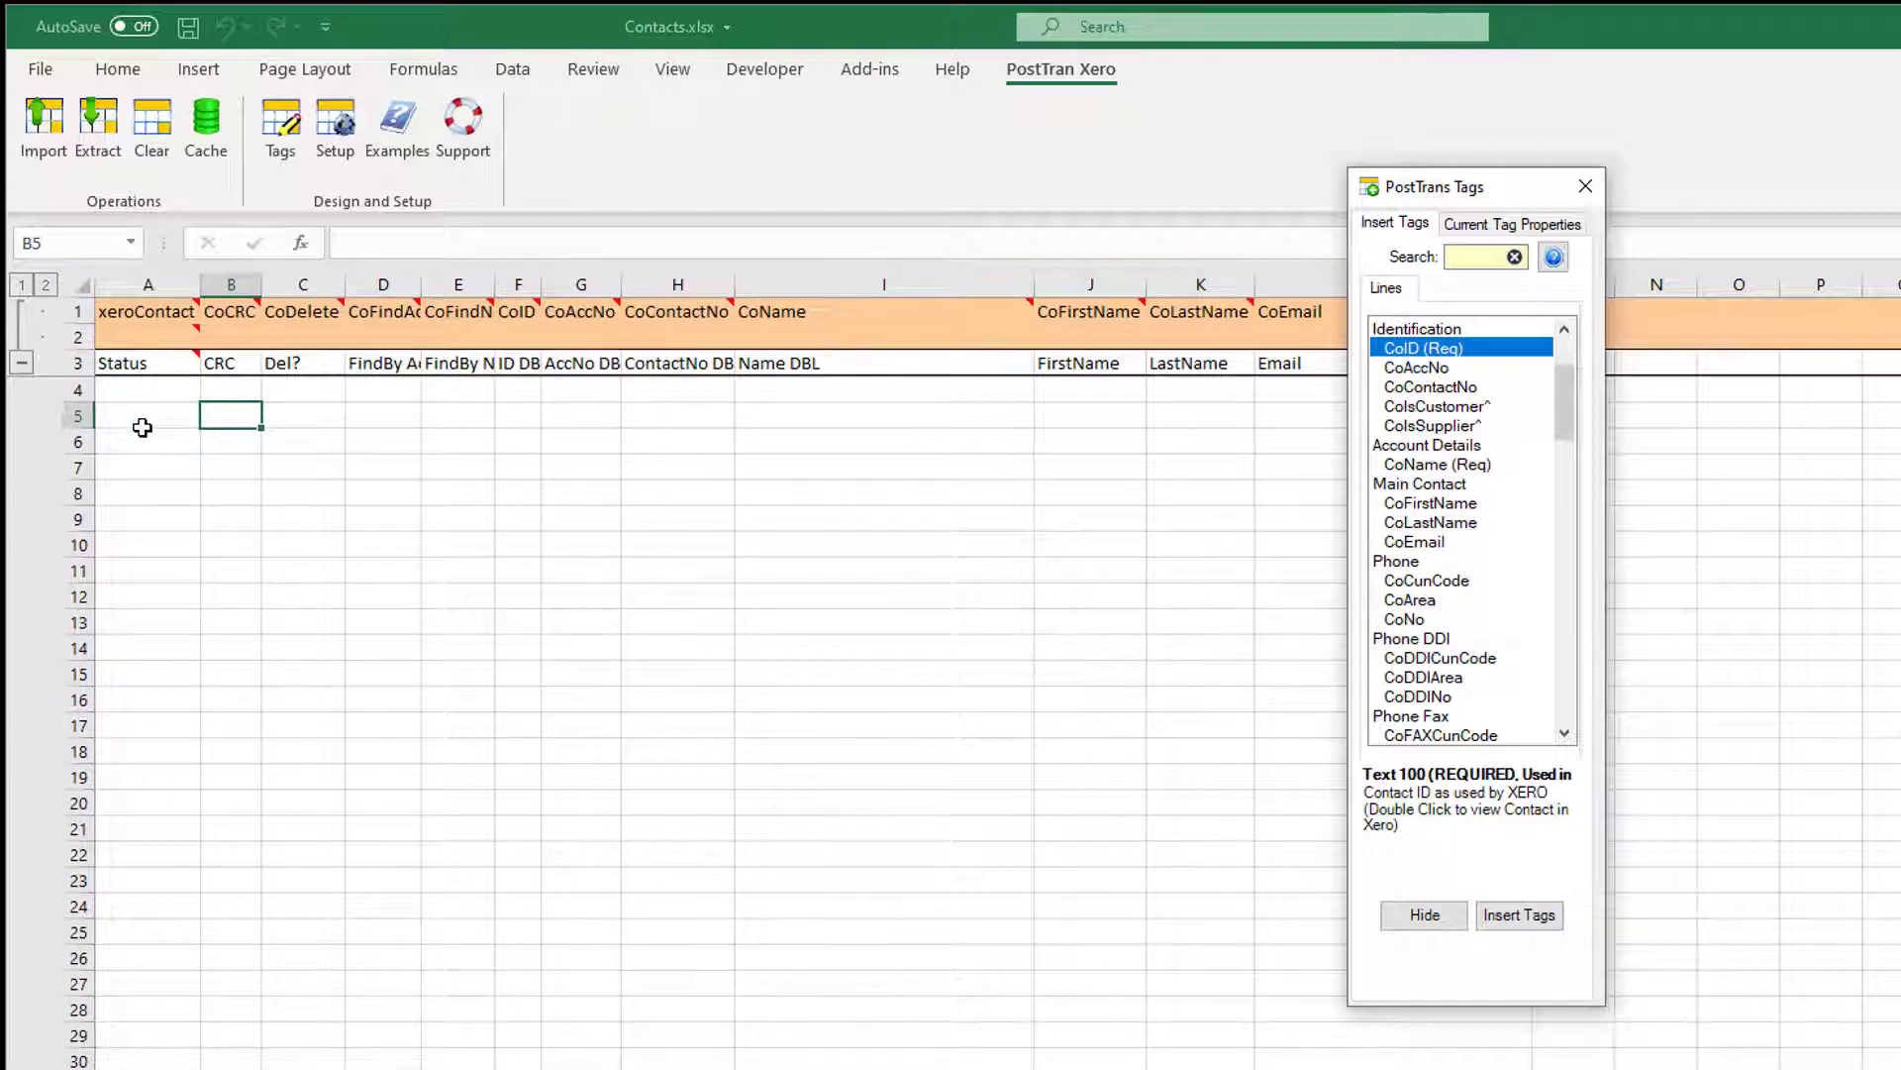
left_click(1451, 465)
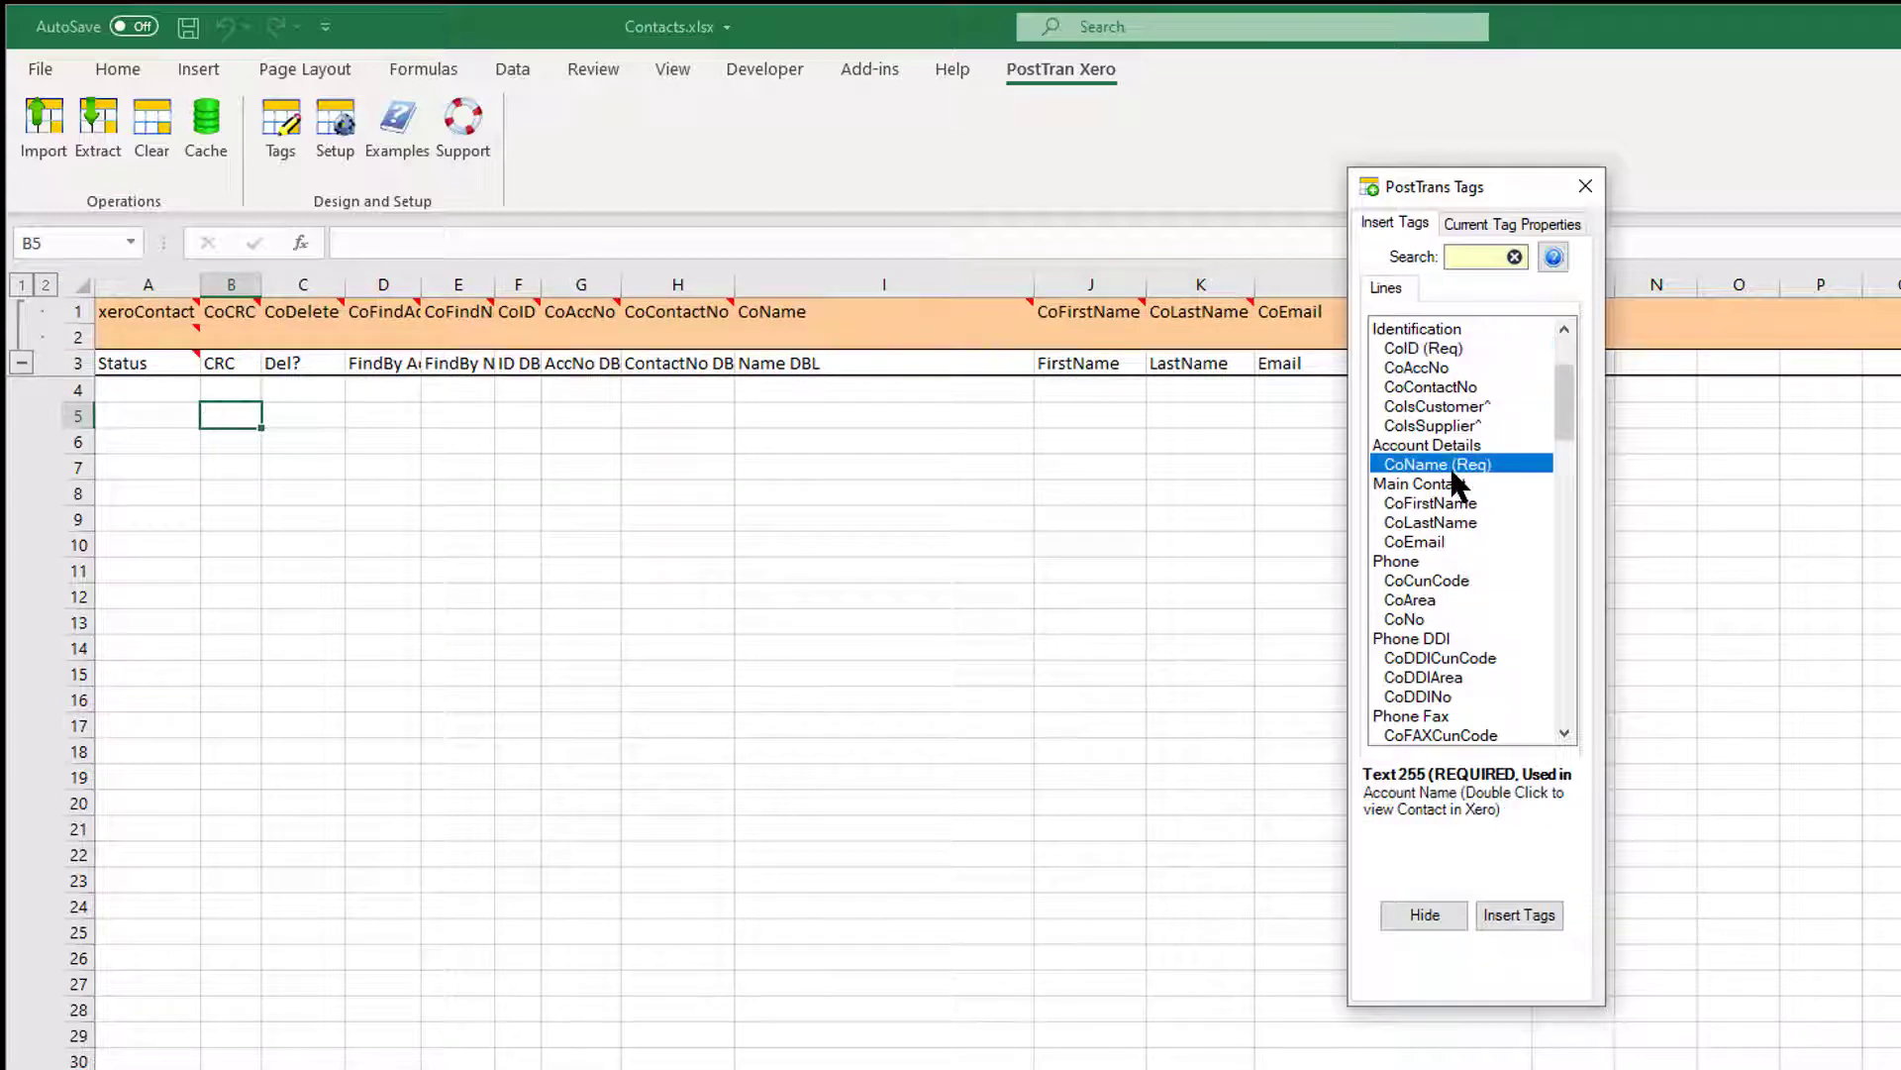
left_click(1434, 349)
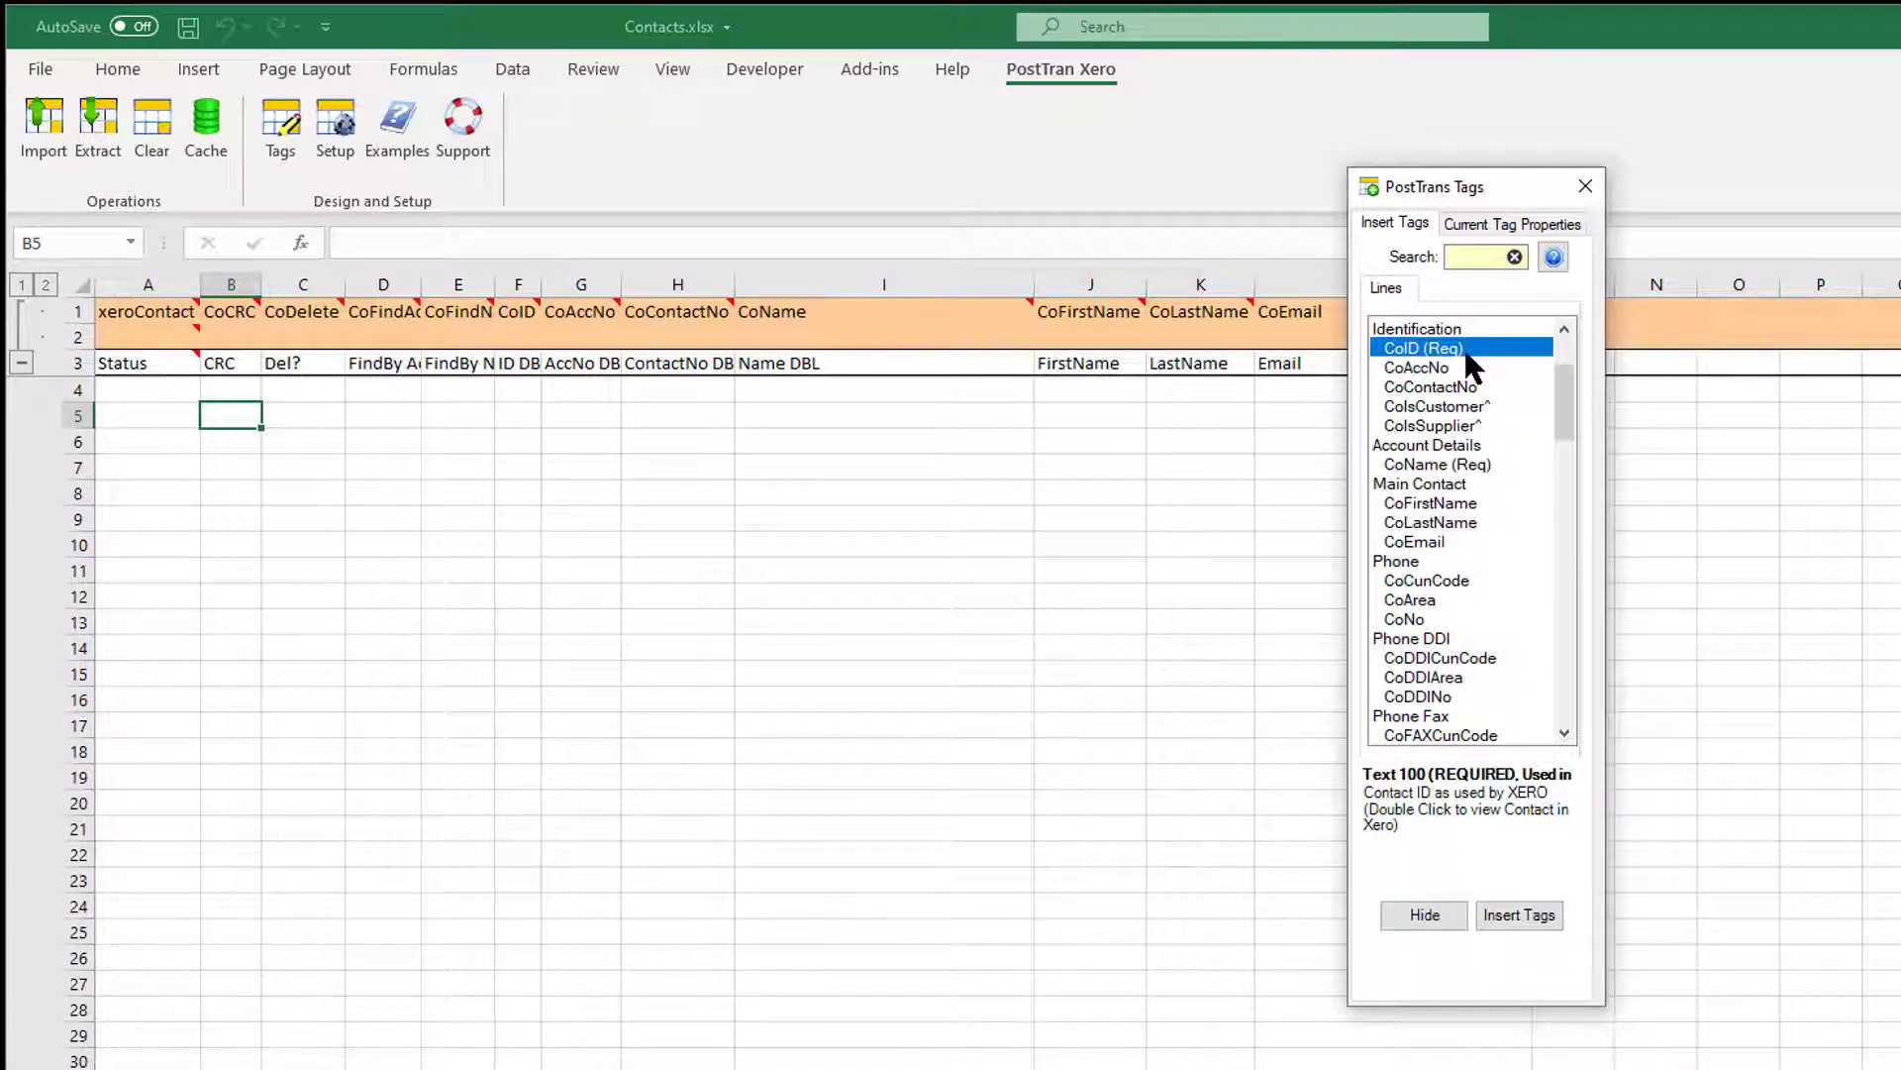
left_click(1481, 466)
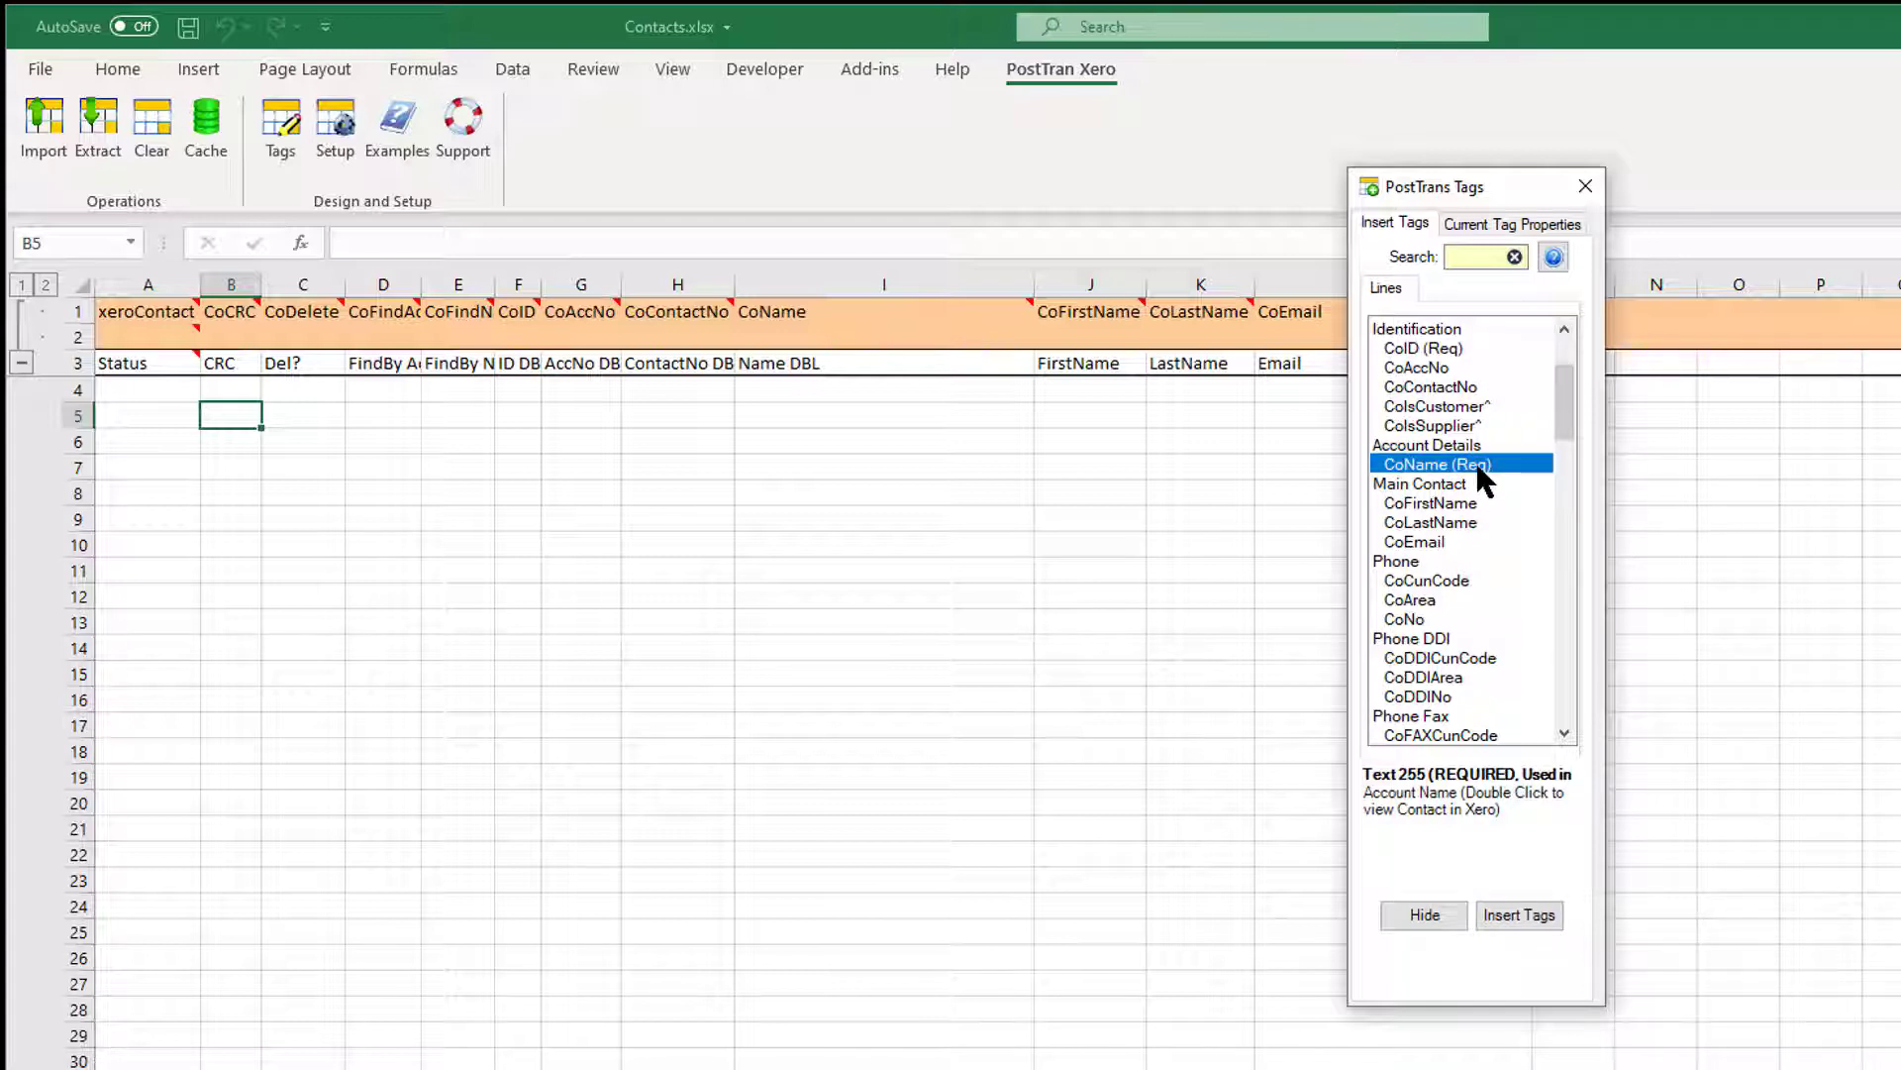
Review the CoAccNo, CoEmail, CoFirstName and CoIsCustomer^ tags, then open the online Contacts help.
left_click(1438, 369)
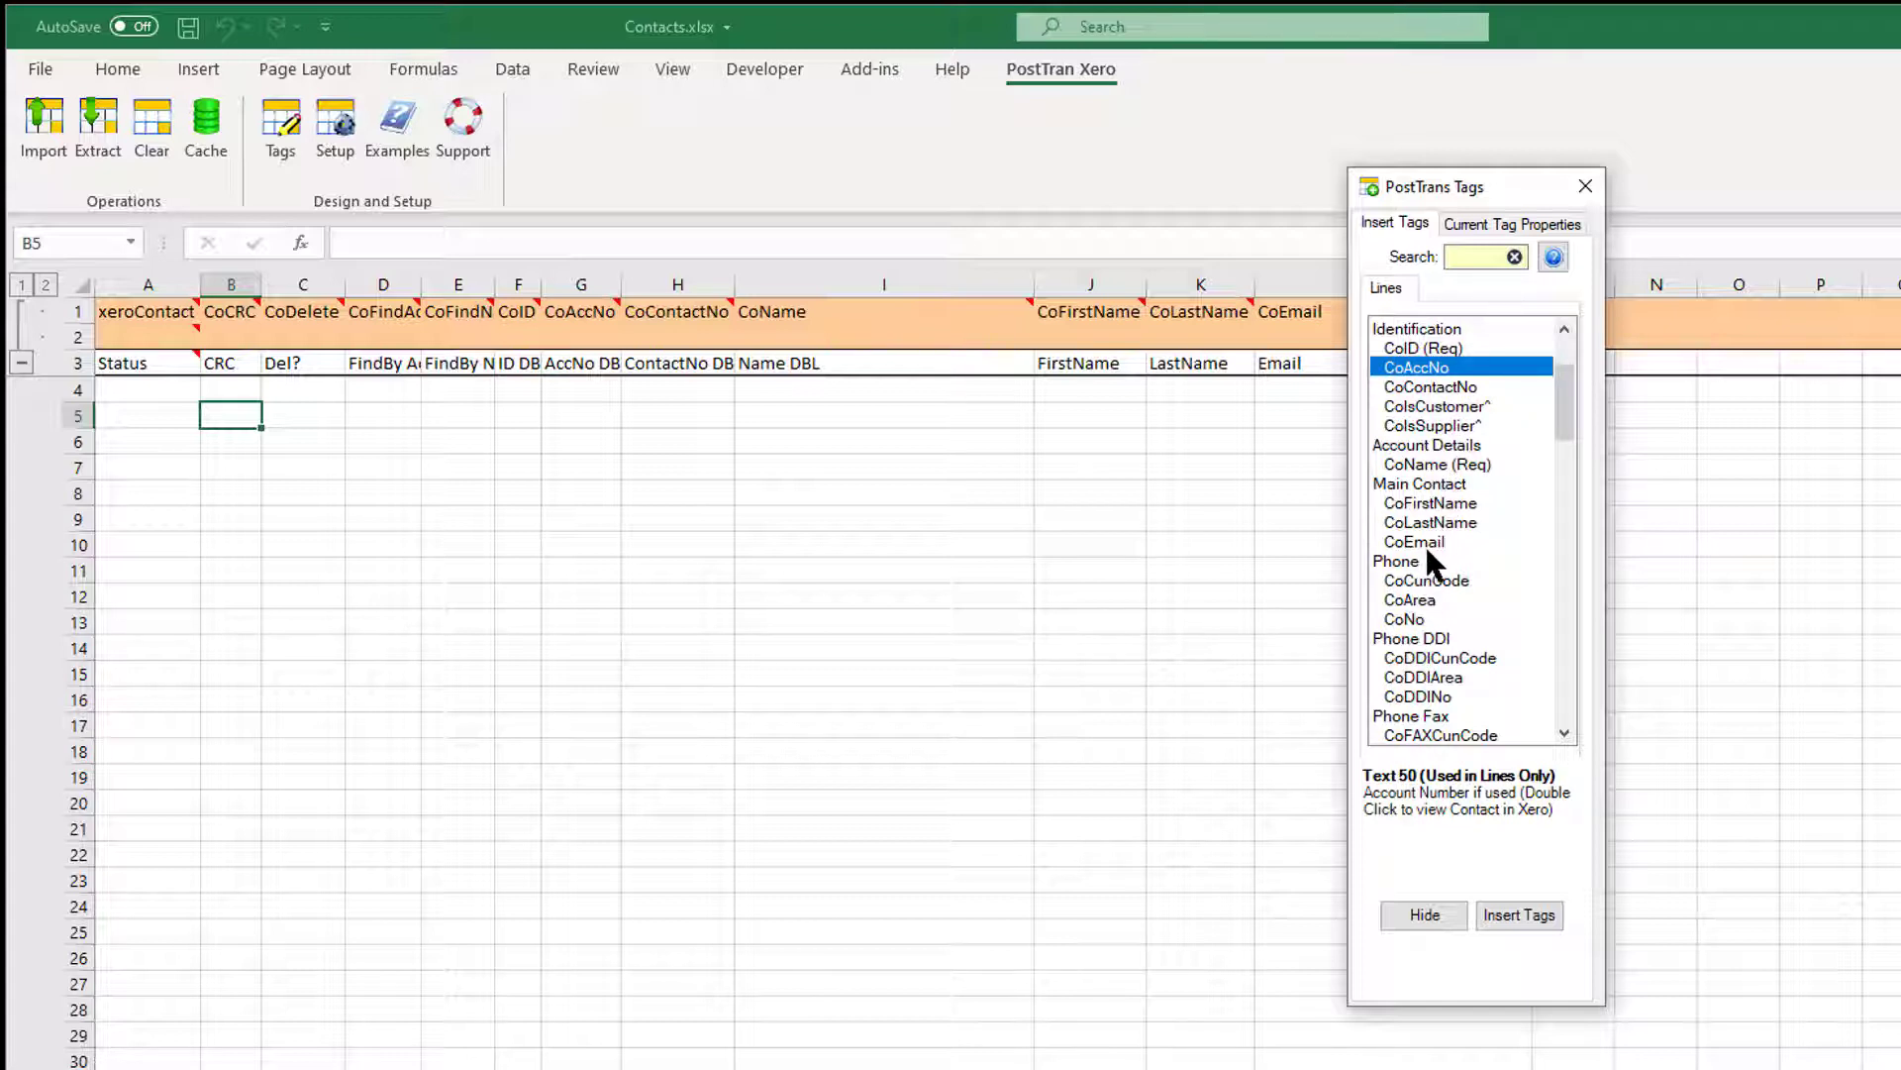
left_click(1452, 465)
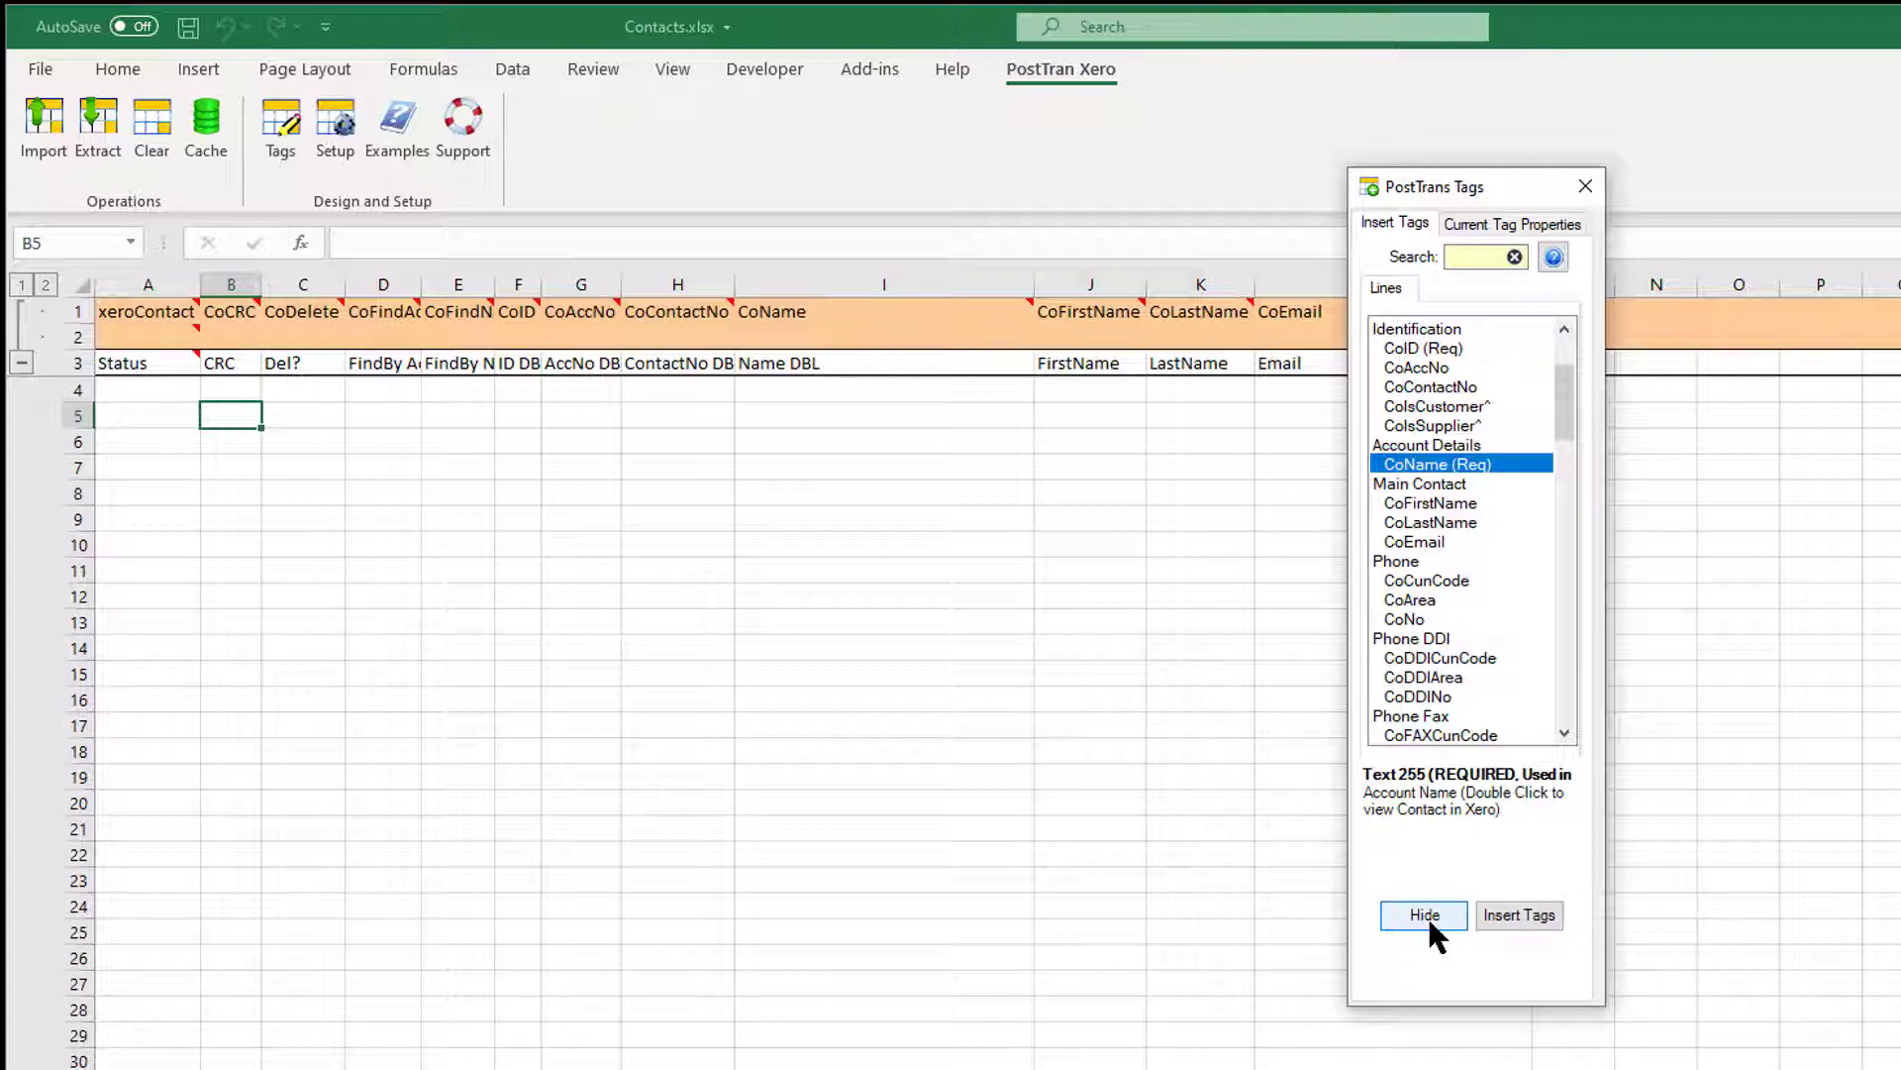
left_click(1426, 542)
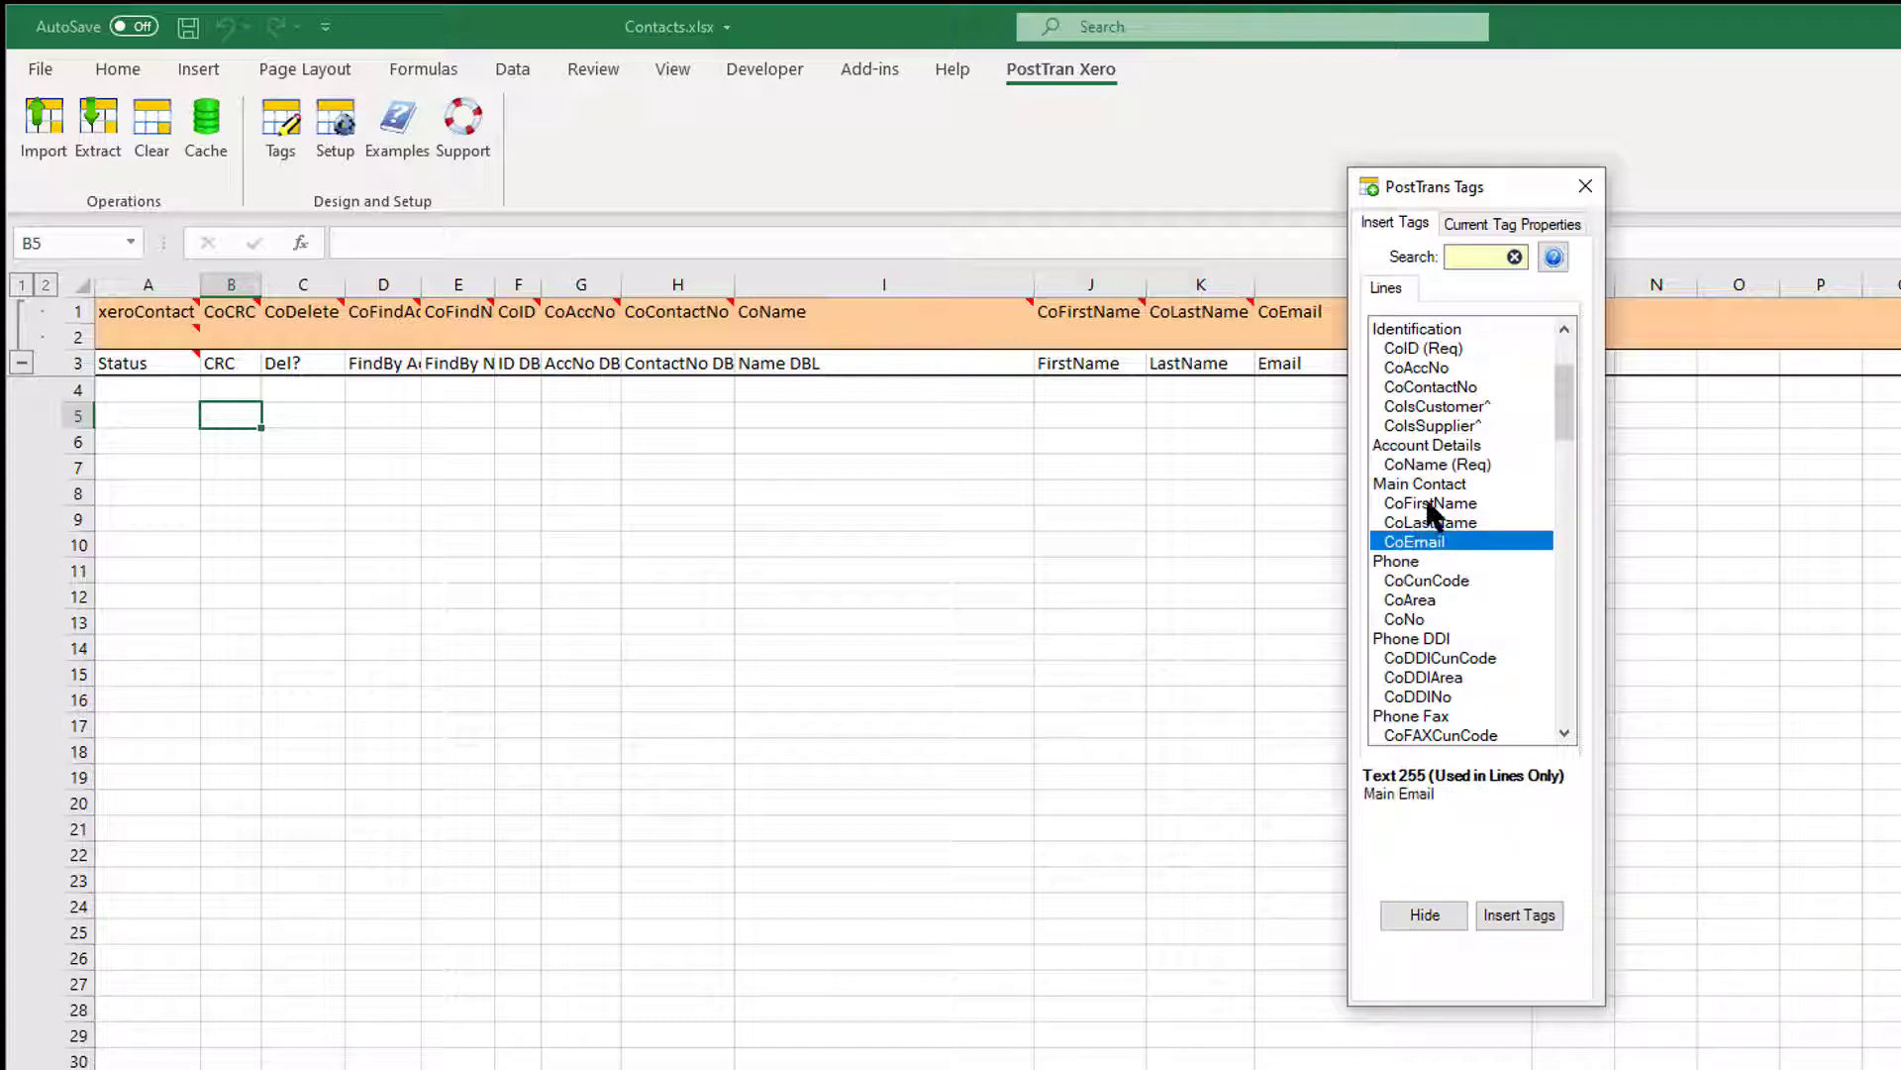
left_click(1436, 503)
left_click(1436, 406)
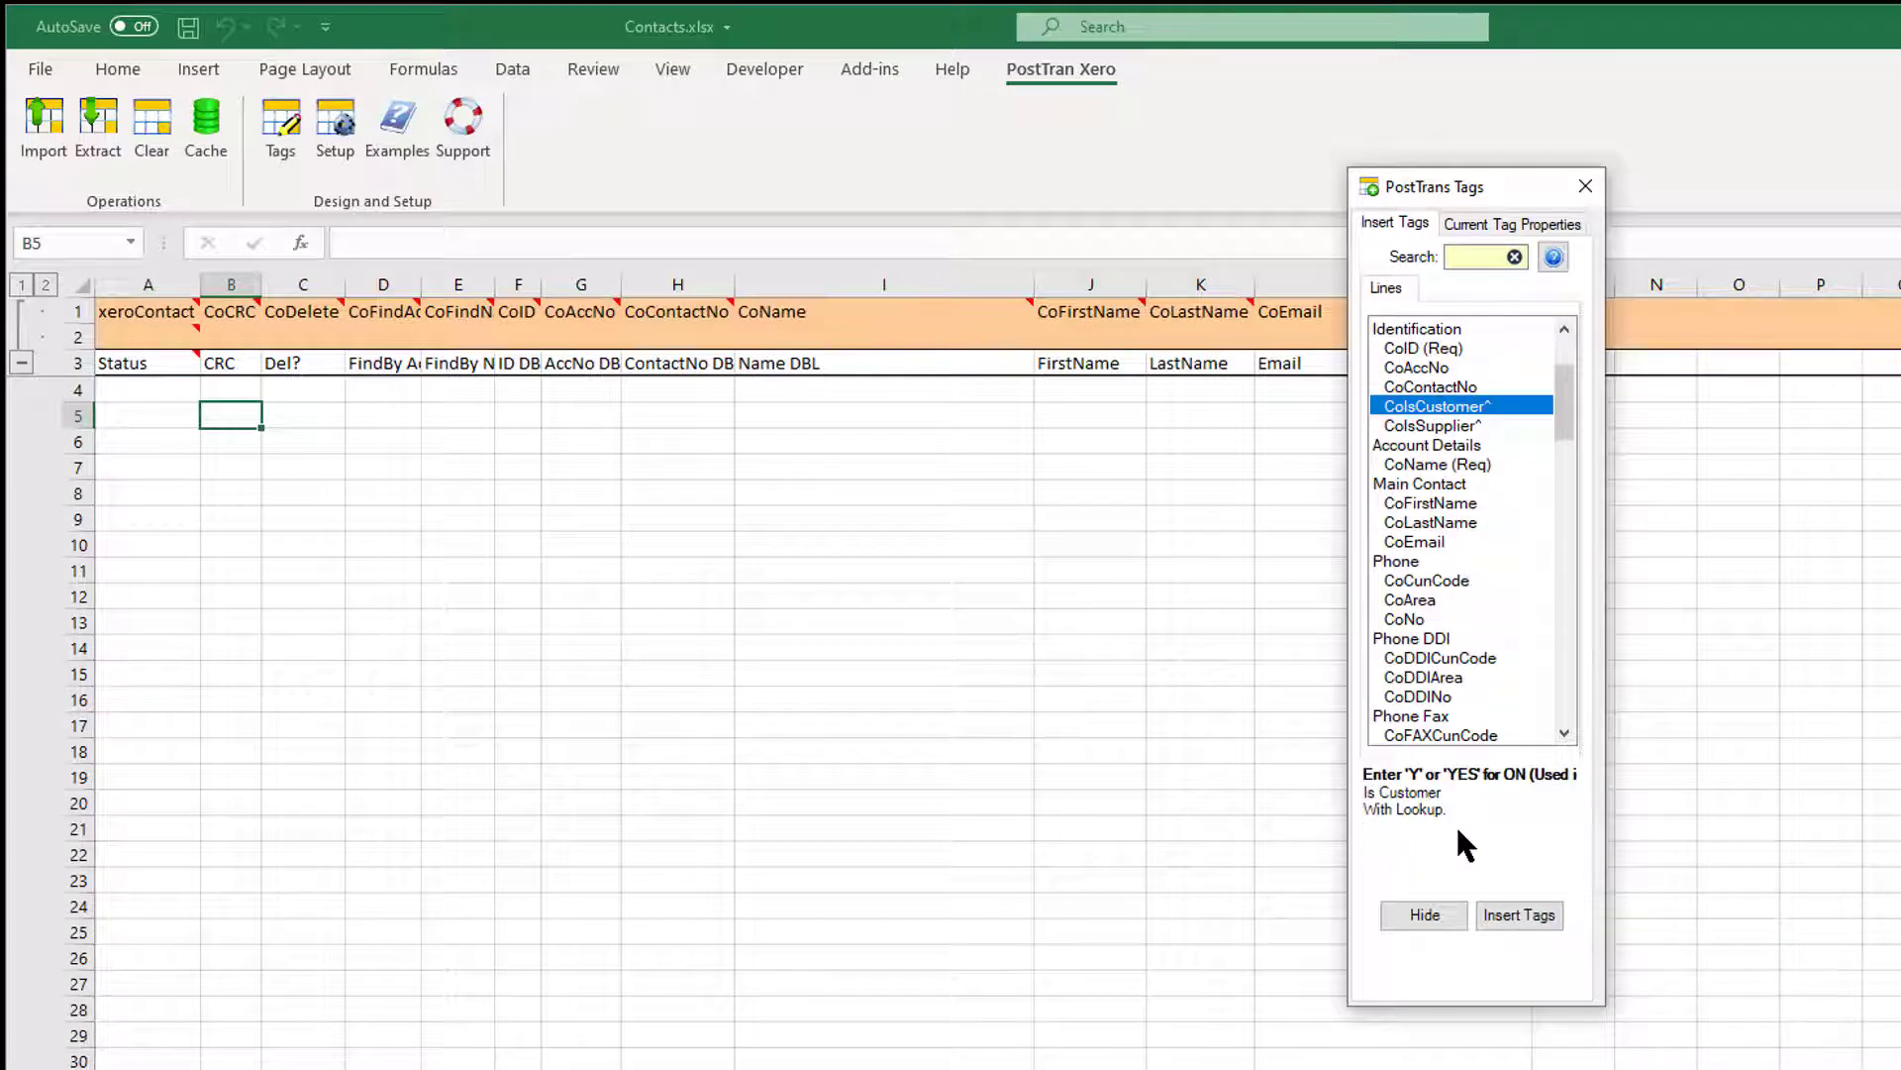
left_click(1554, 256)
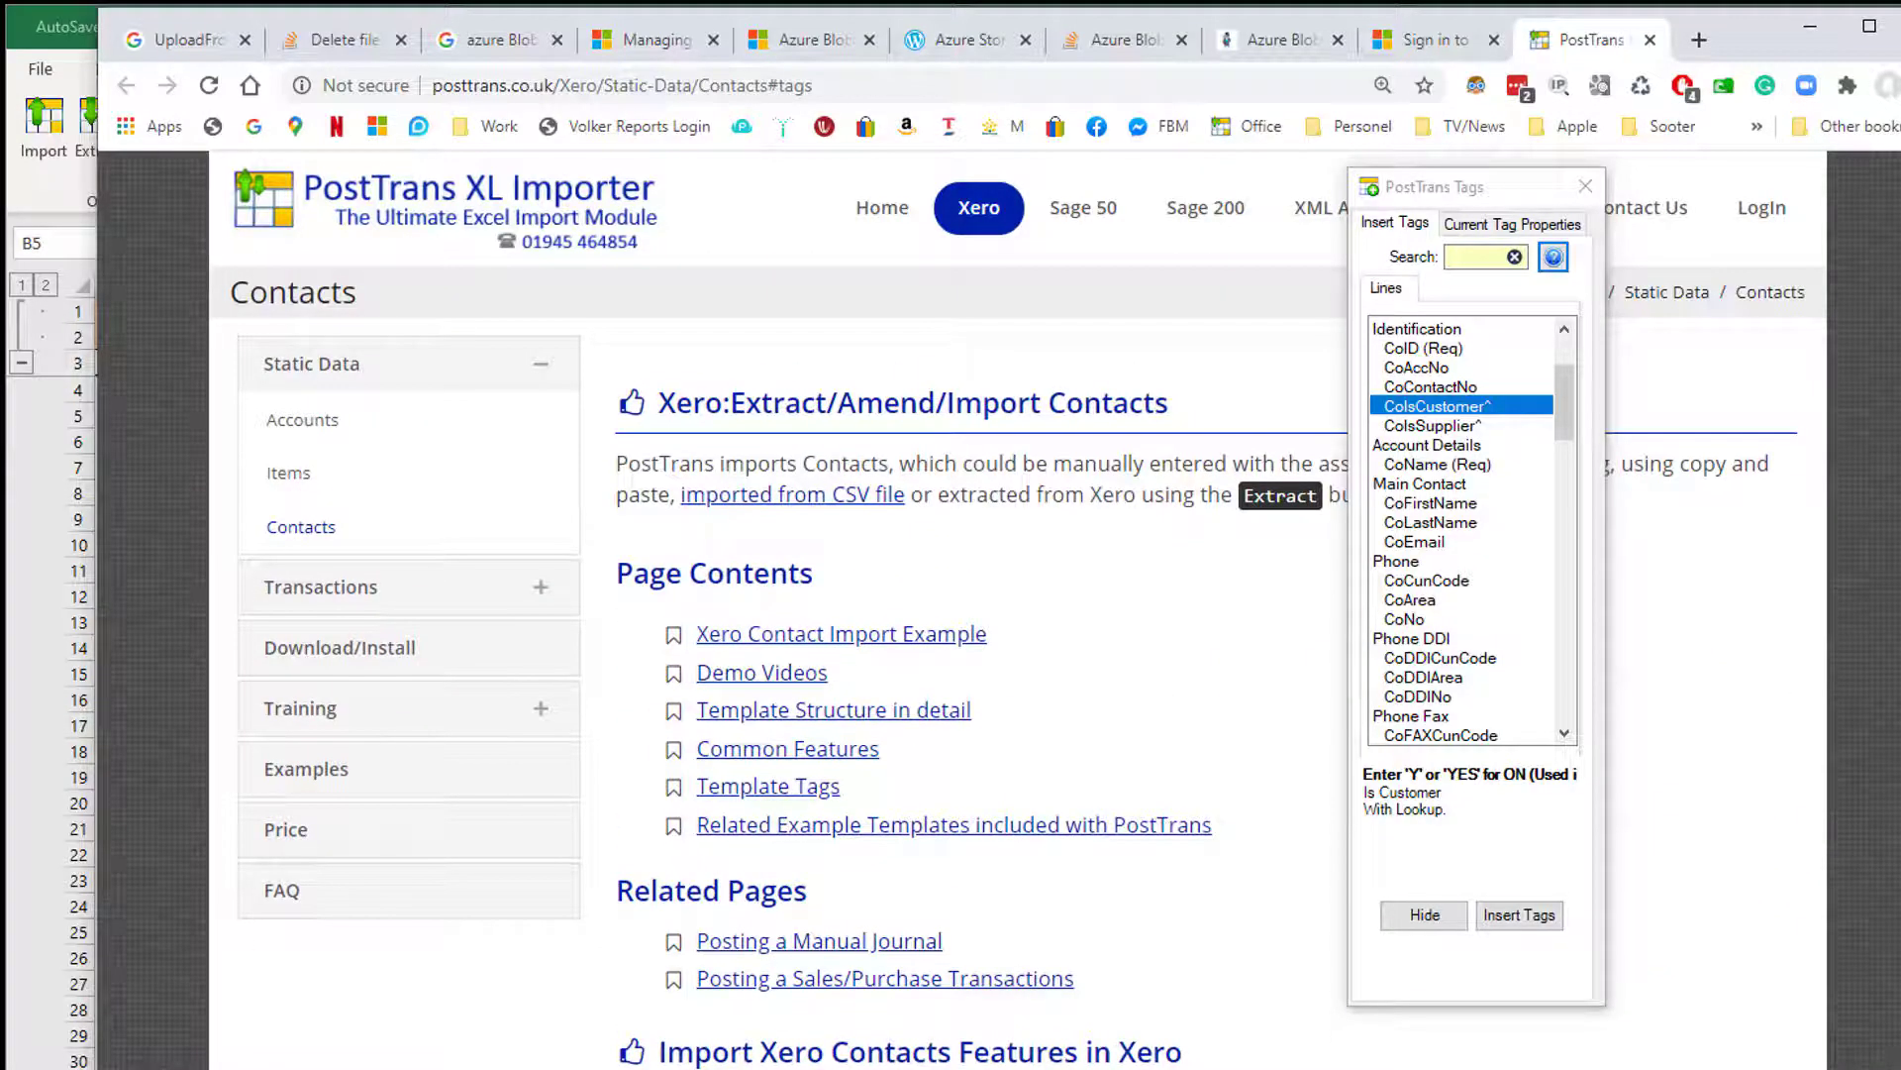
Hide the Tags dialog and scroll through the 'PostTrans Tags which map to Xero' table.
left_click_drag(1900, 198, 1852, 804)
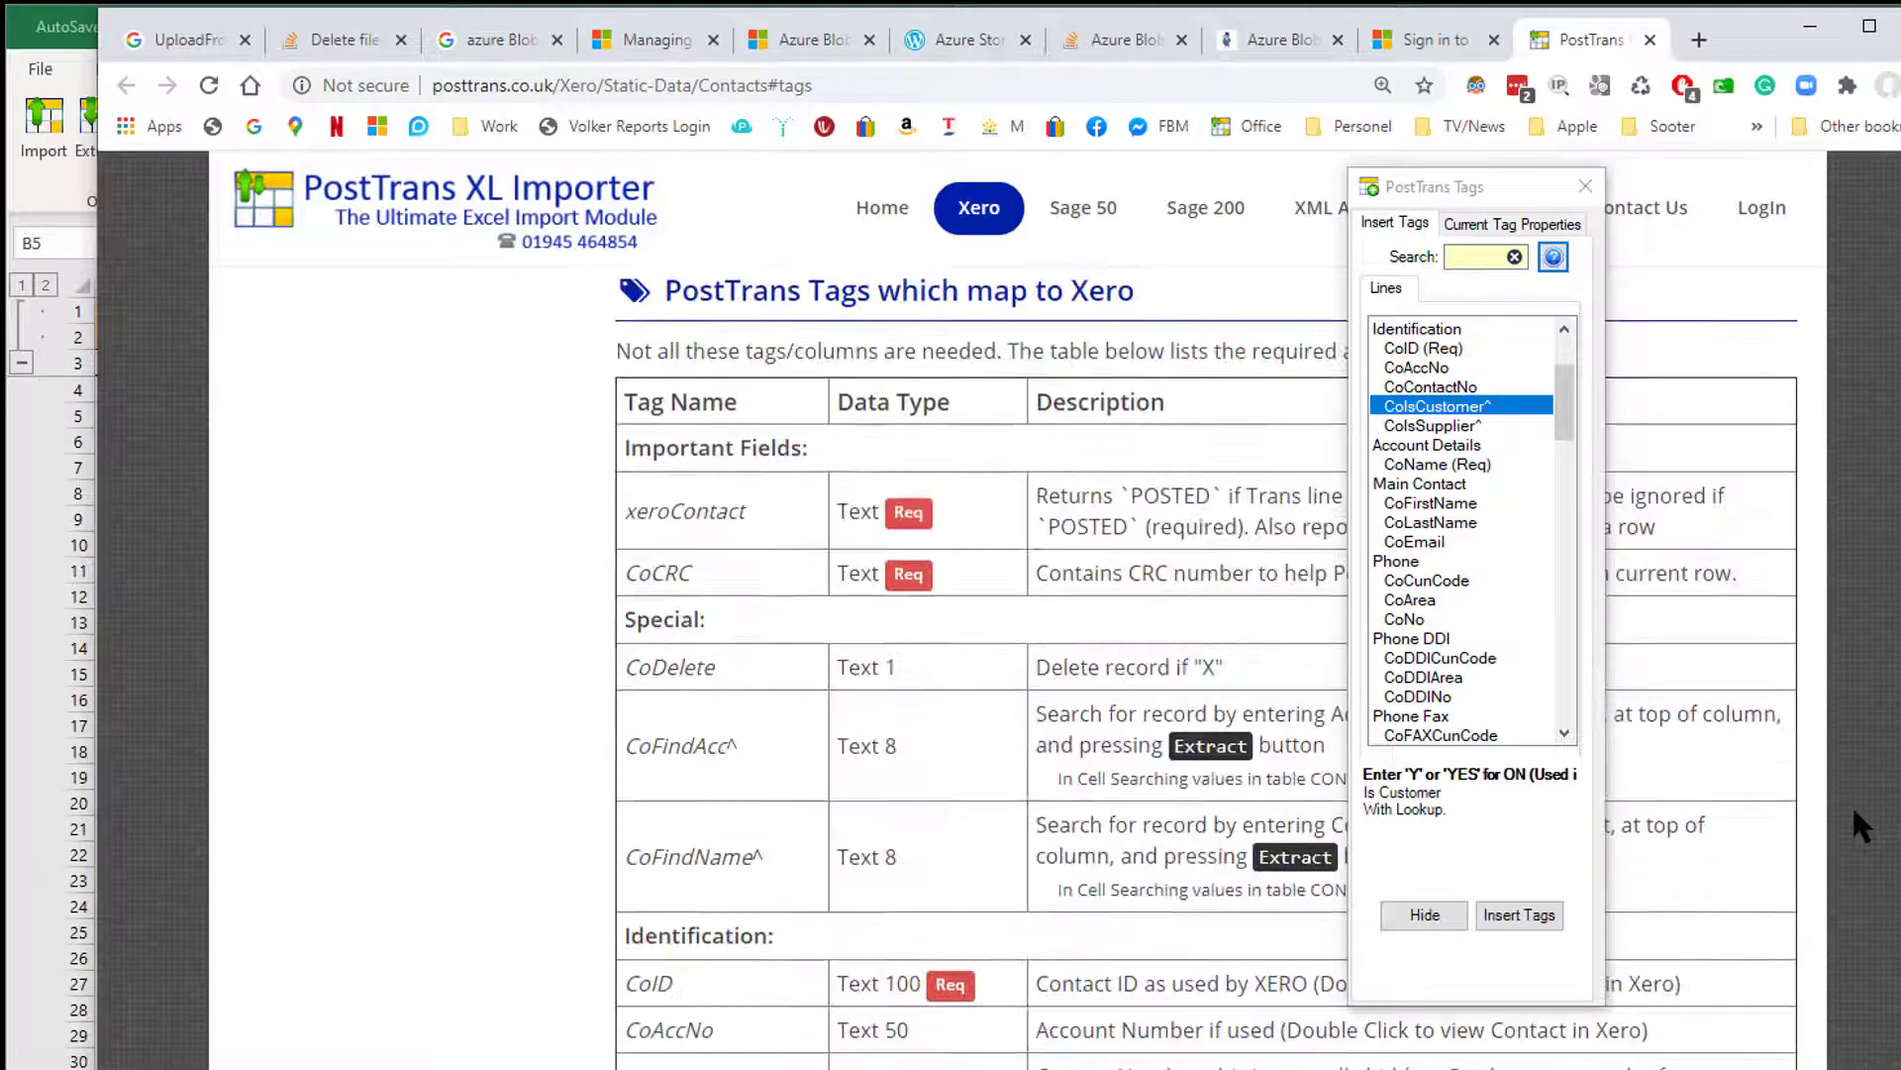
left_click(1436, 913)
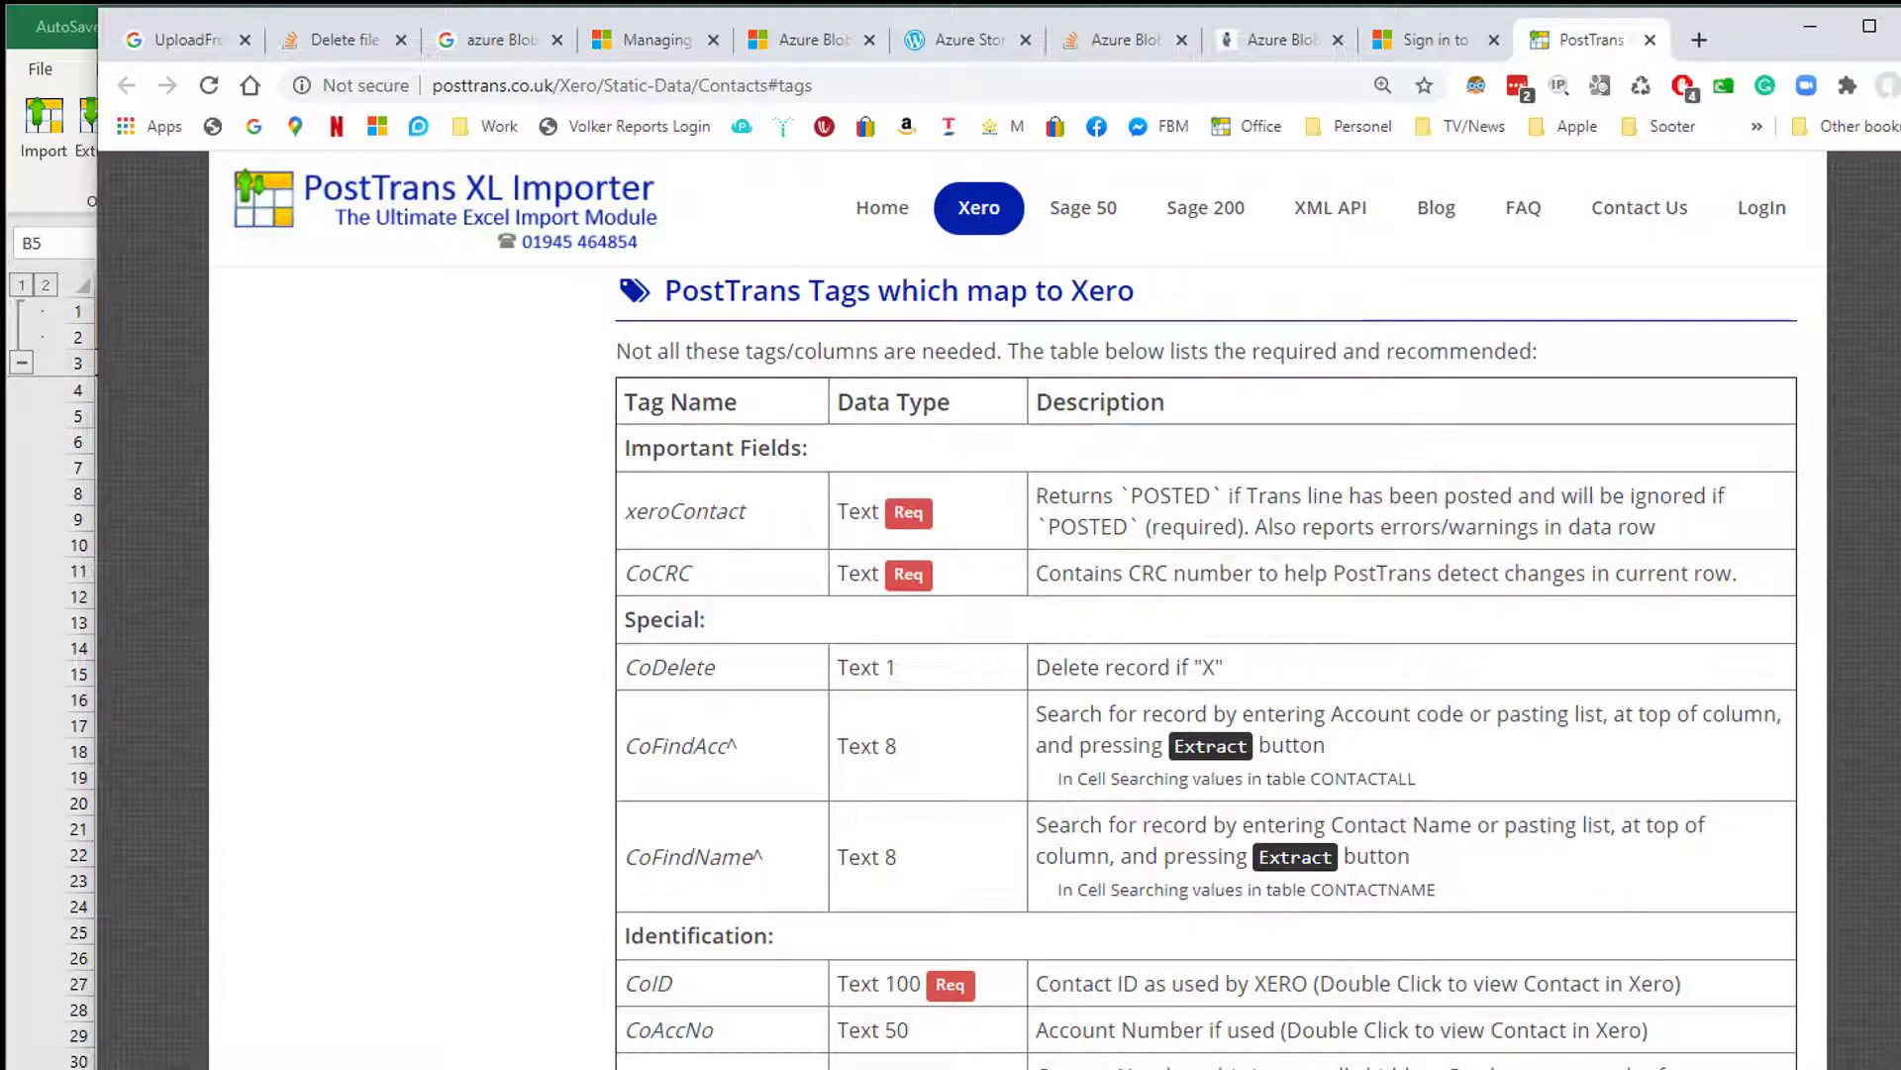
scroll(1206, 663, "down", 13)
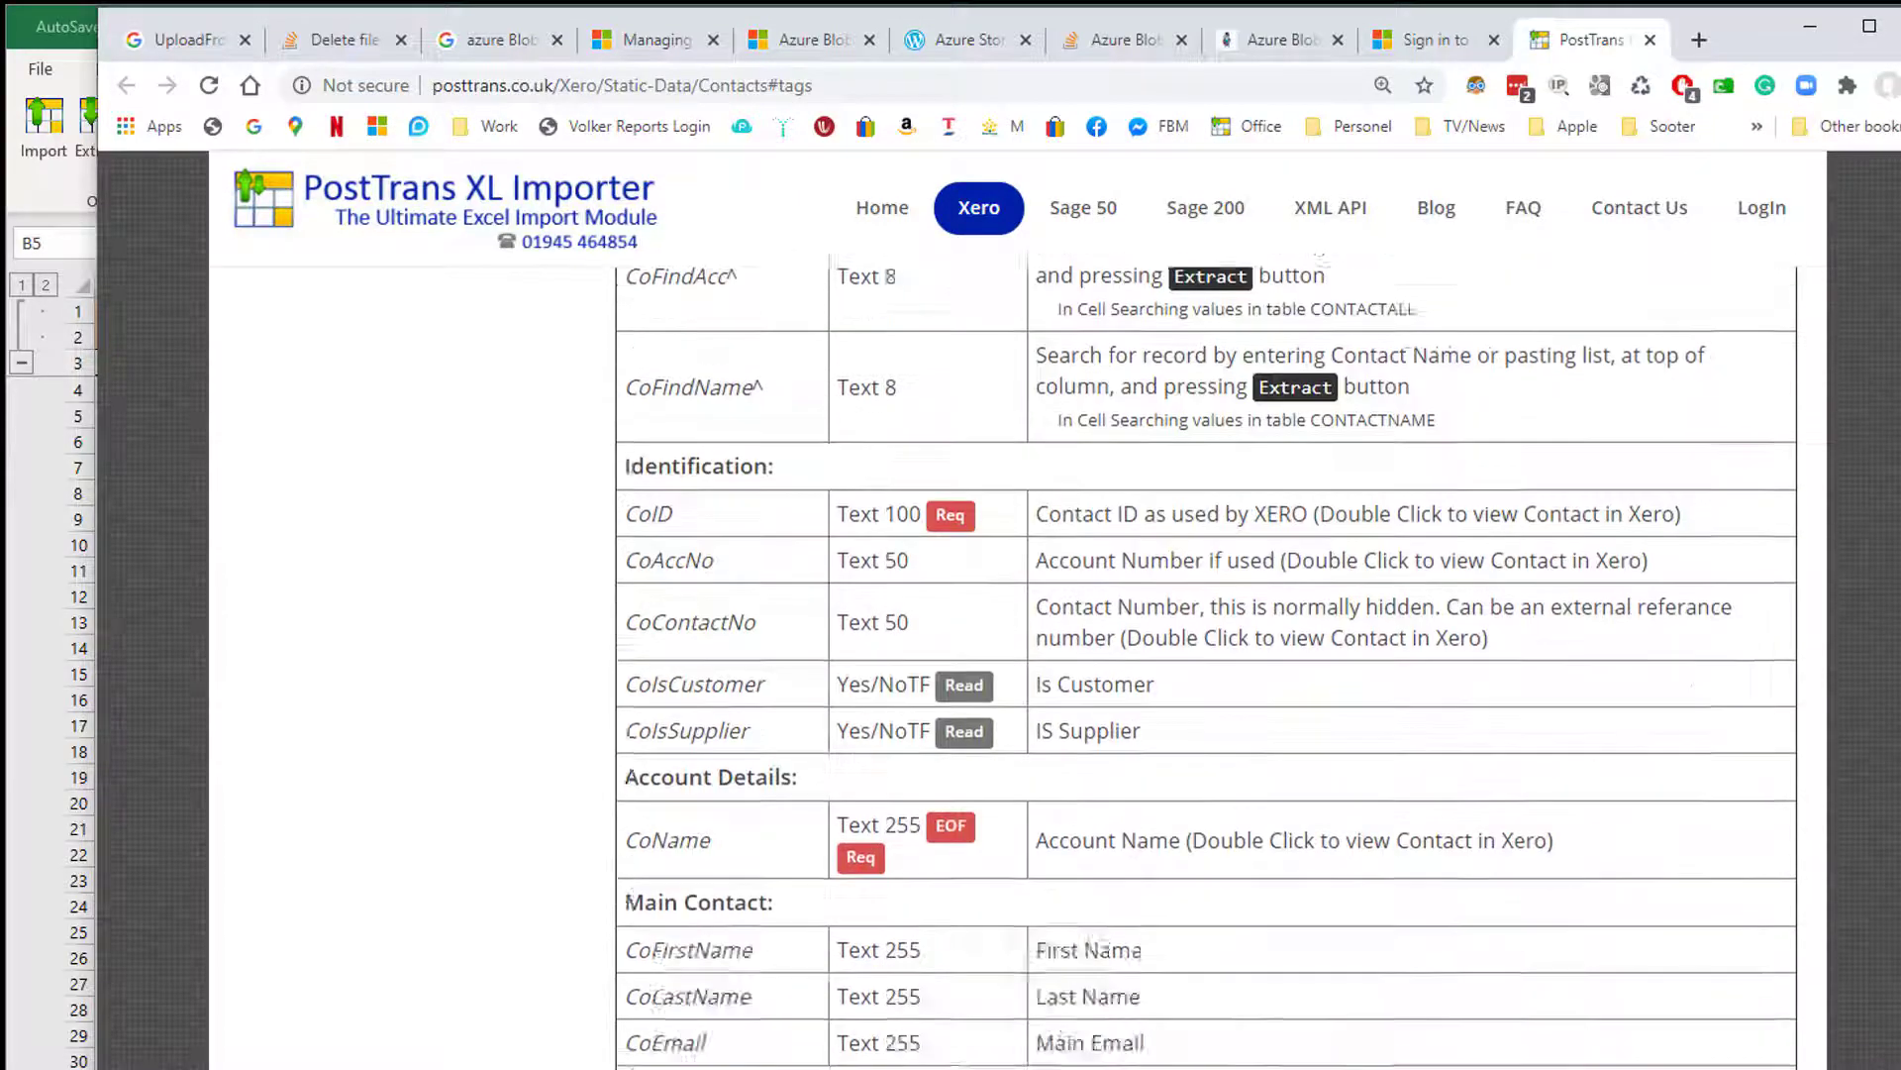
scroll(705, 1024, "down", 13)
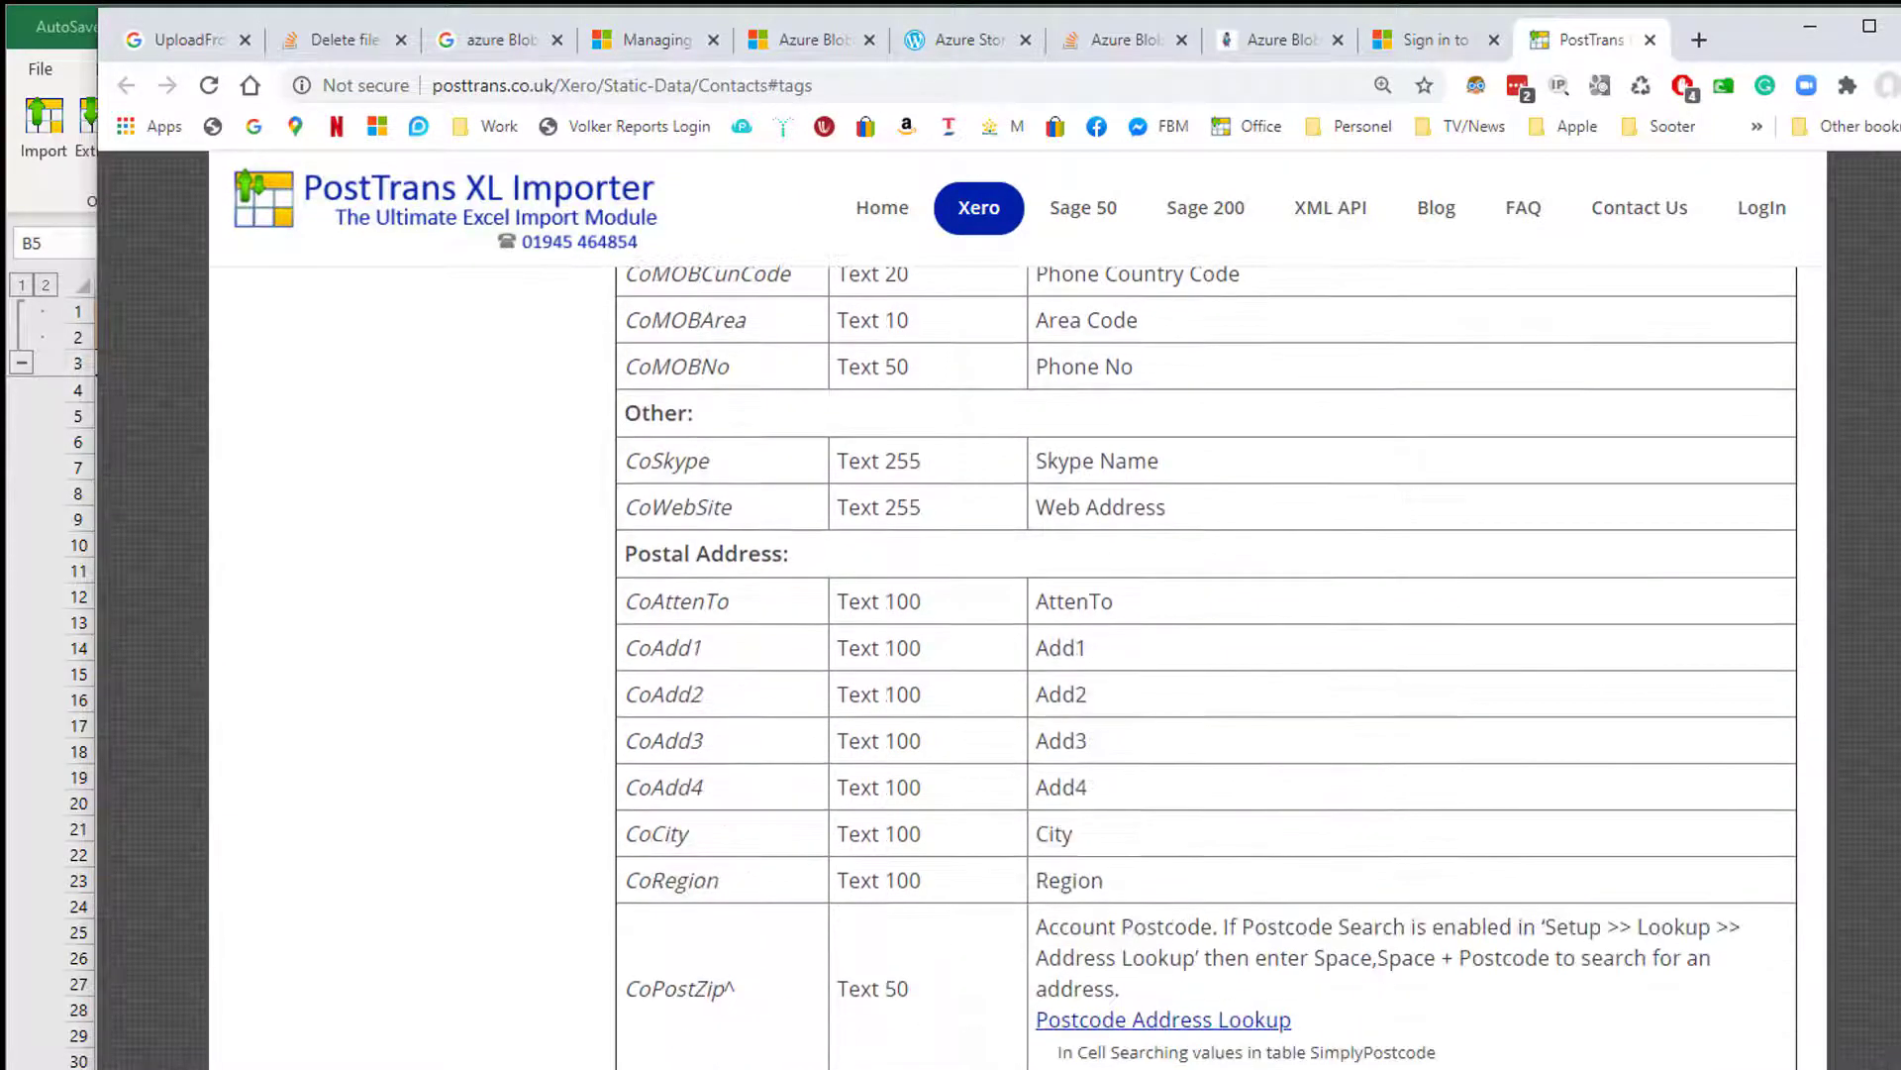
scroll(1206, 663, "down", 13)
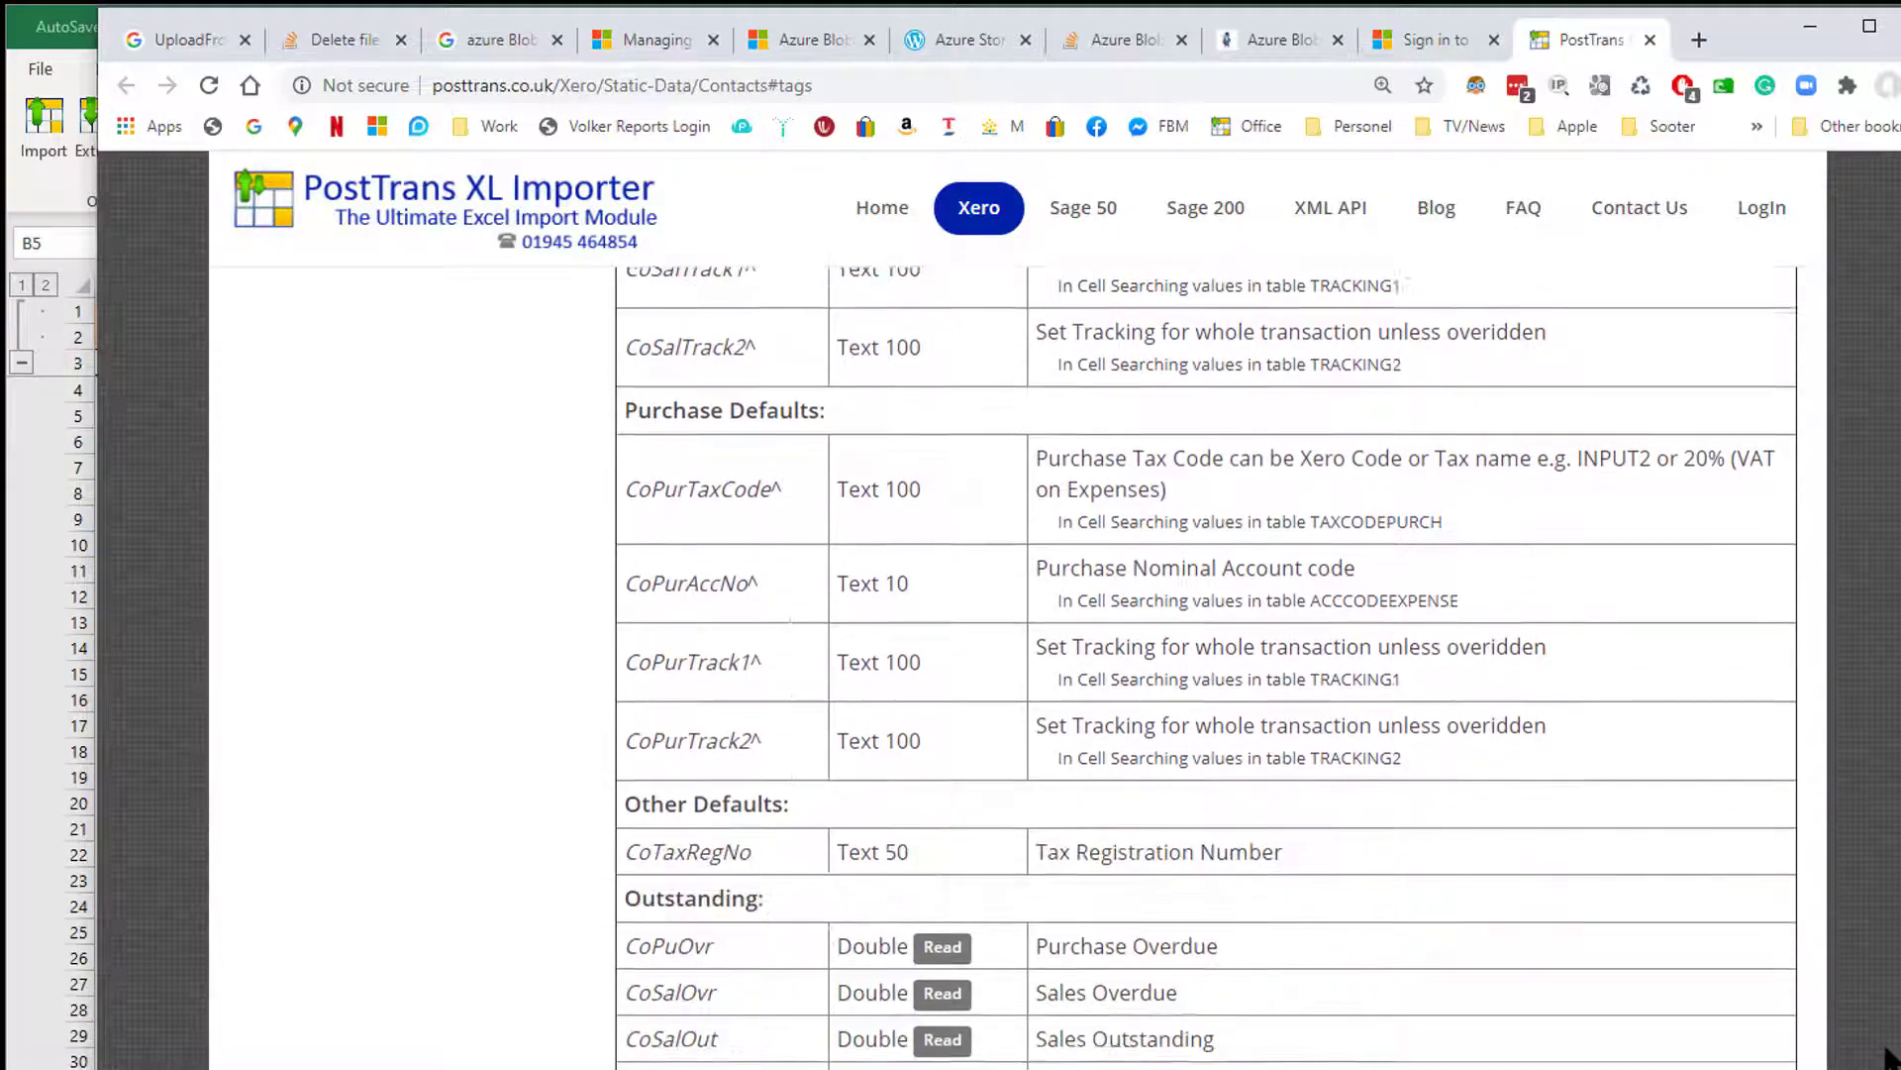
scroll(1207, 667, "down", 4)
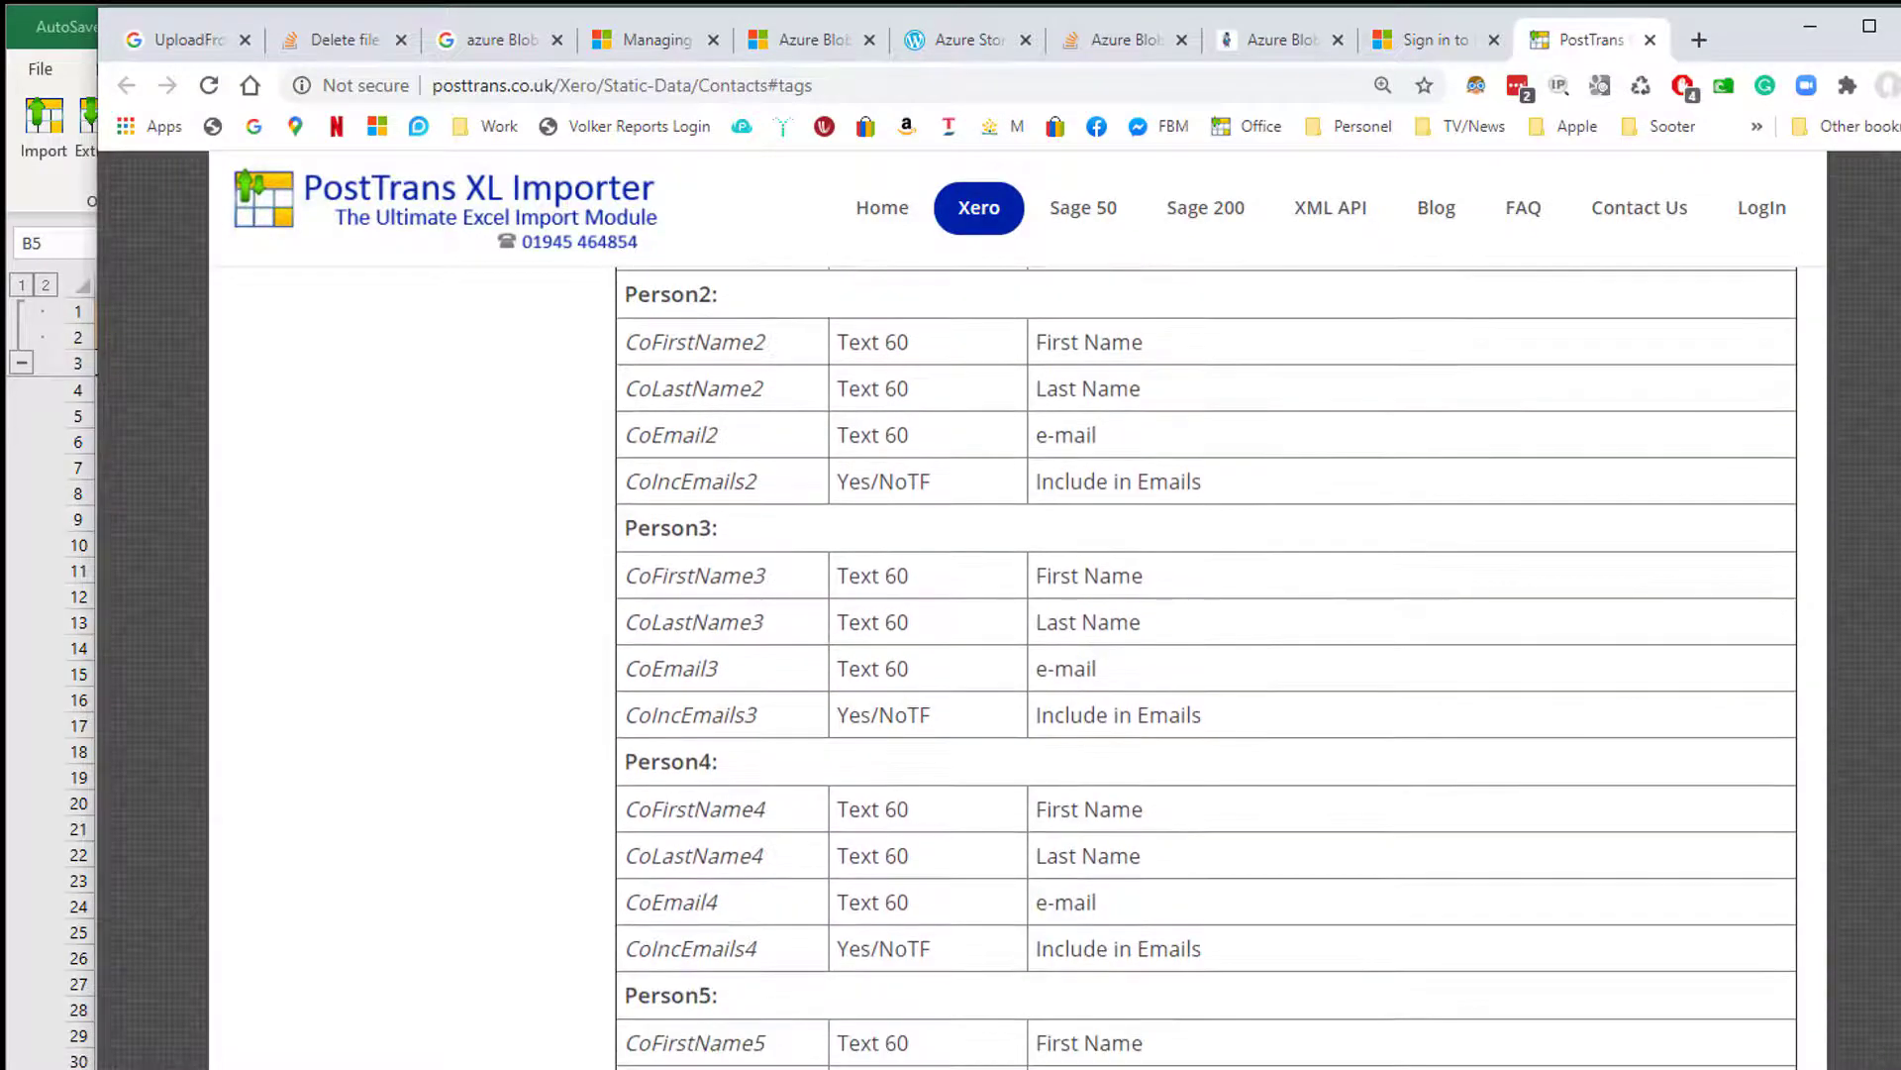
scroll(1206, 667, "up", 20)
scroll(1206, 667, "down", 6)
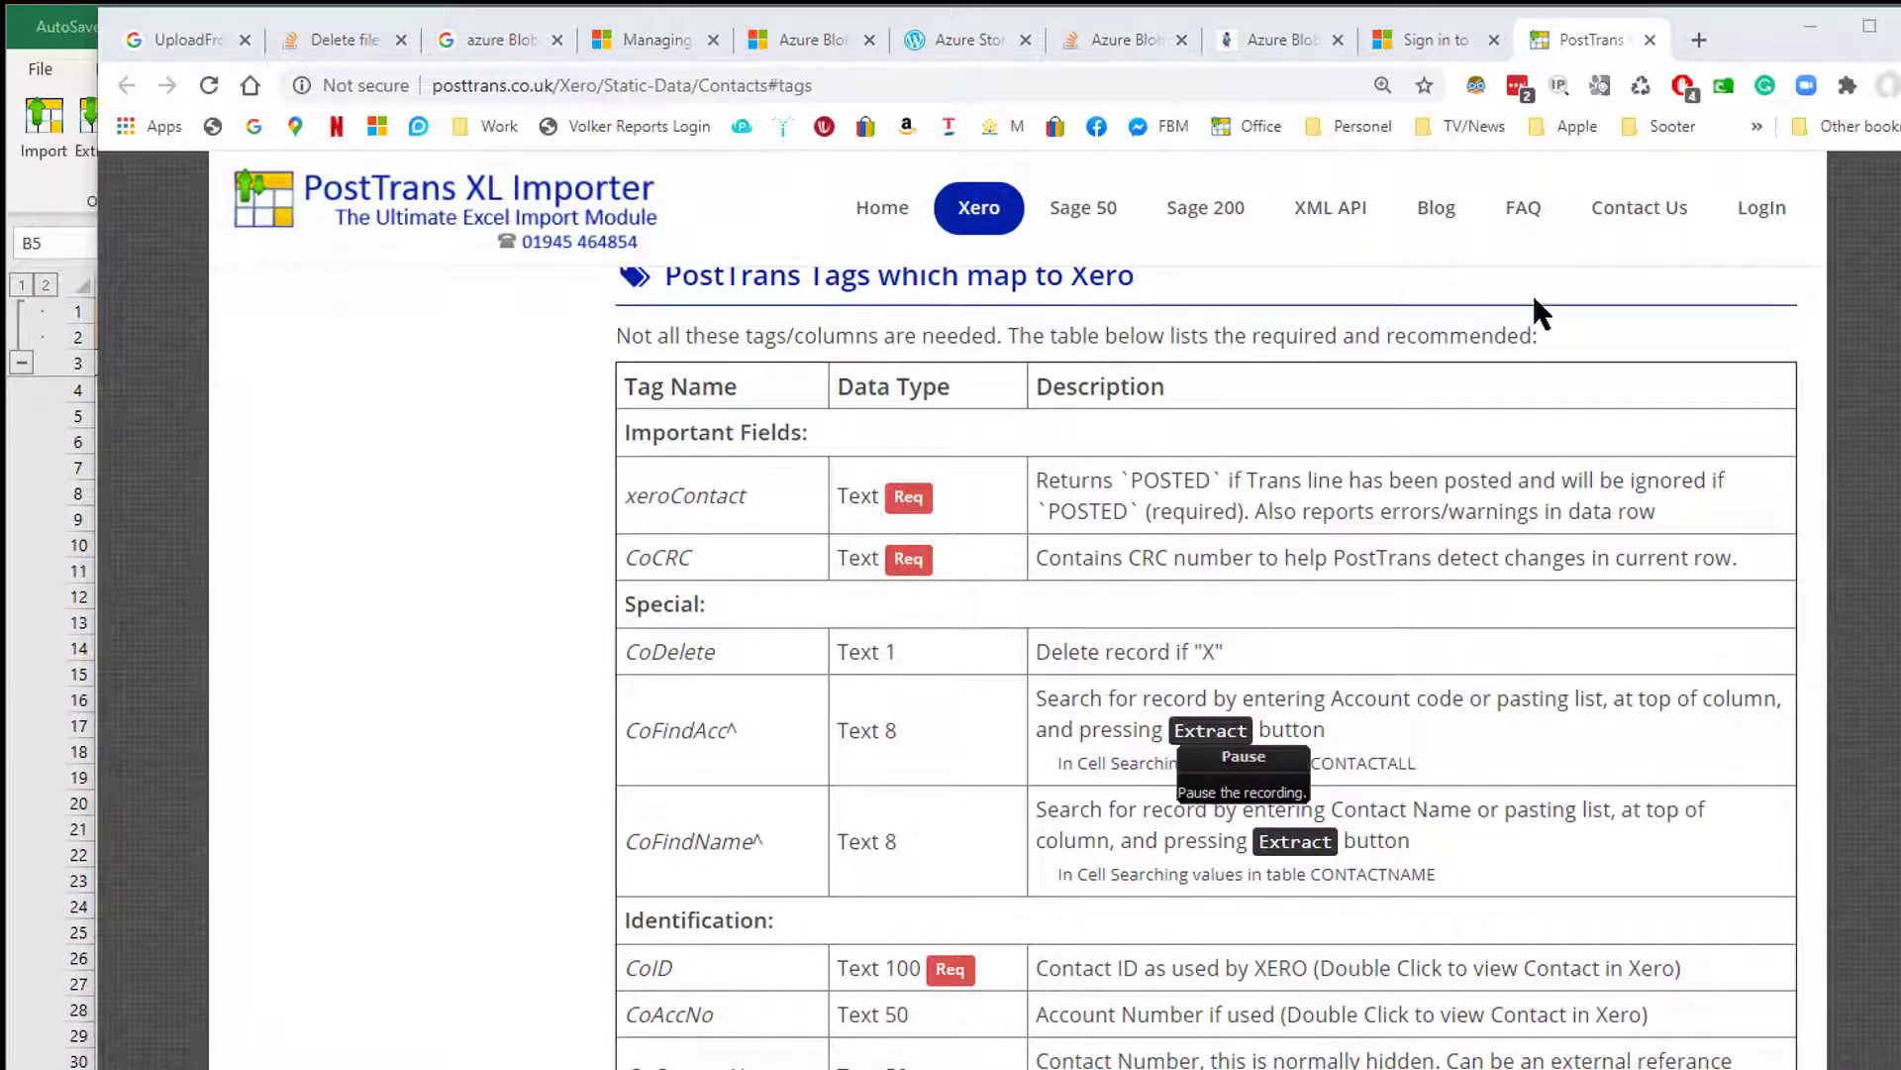
Minimise Chrome, read the row 1 tag notes, and open Extract Data for DEMO02 Demo Company (UK).
left_click(1809, 24)
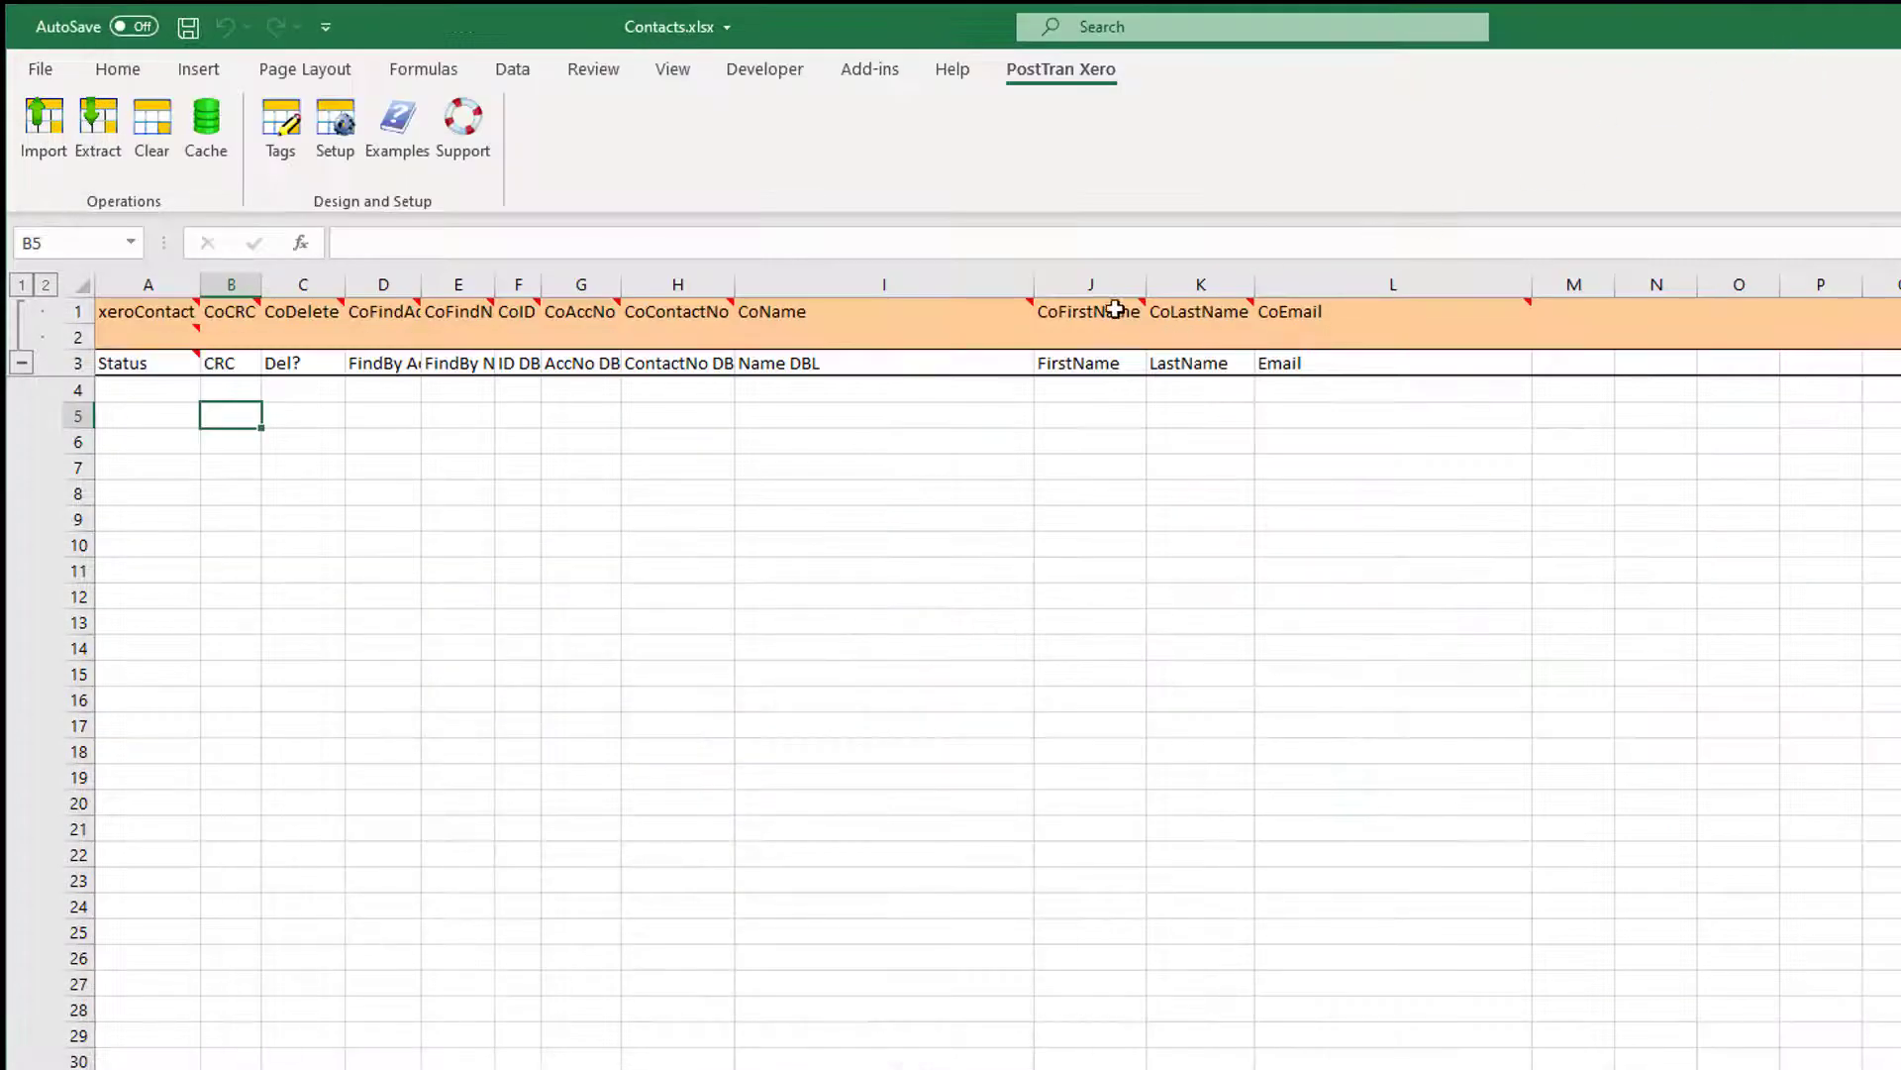
mouse_move(1109, 311)
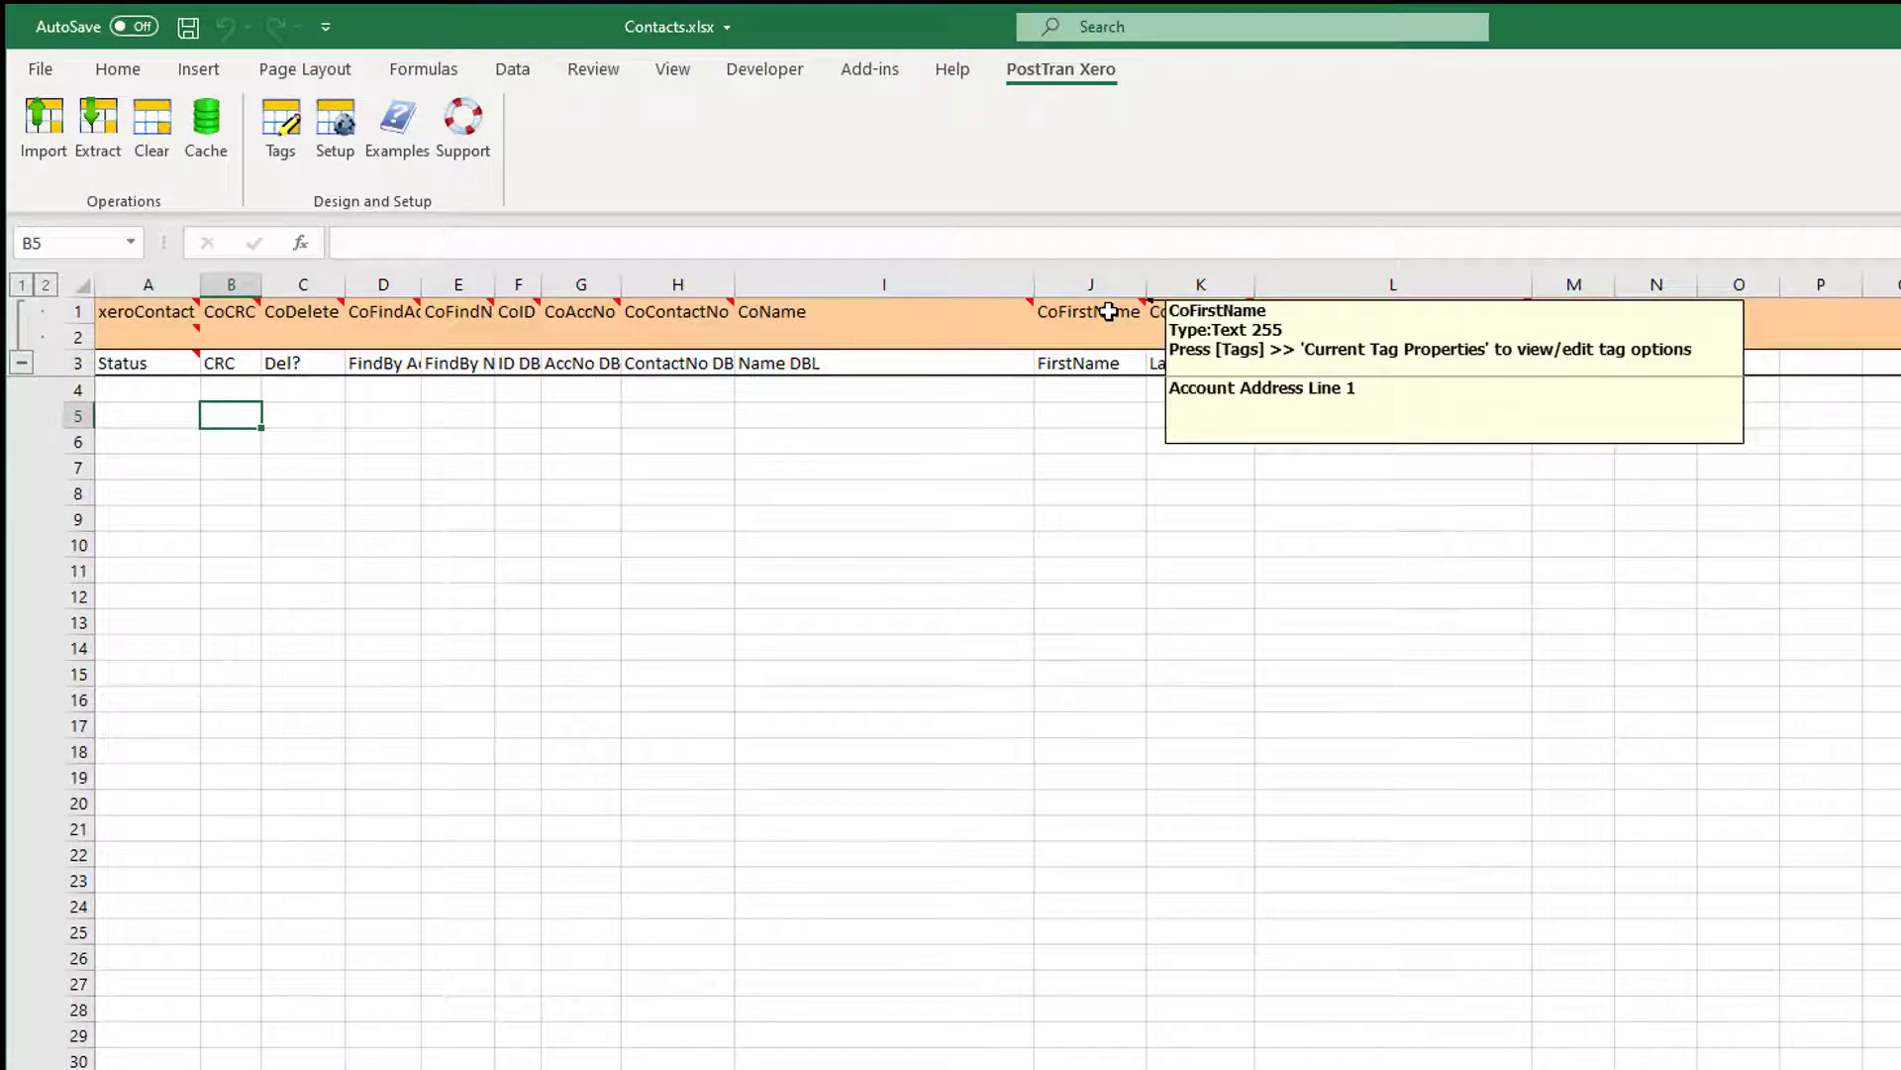
mouse_move(860, 315)
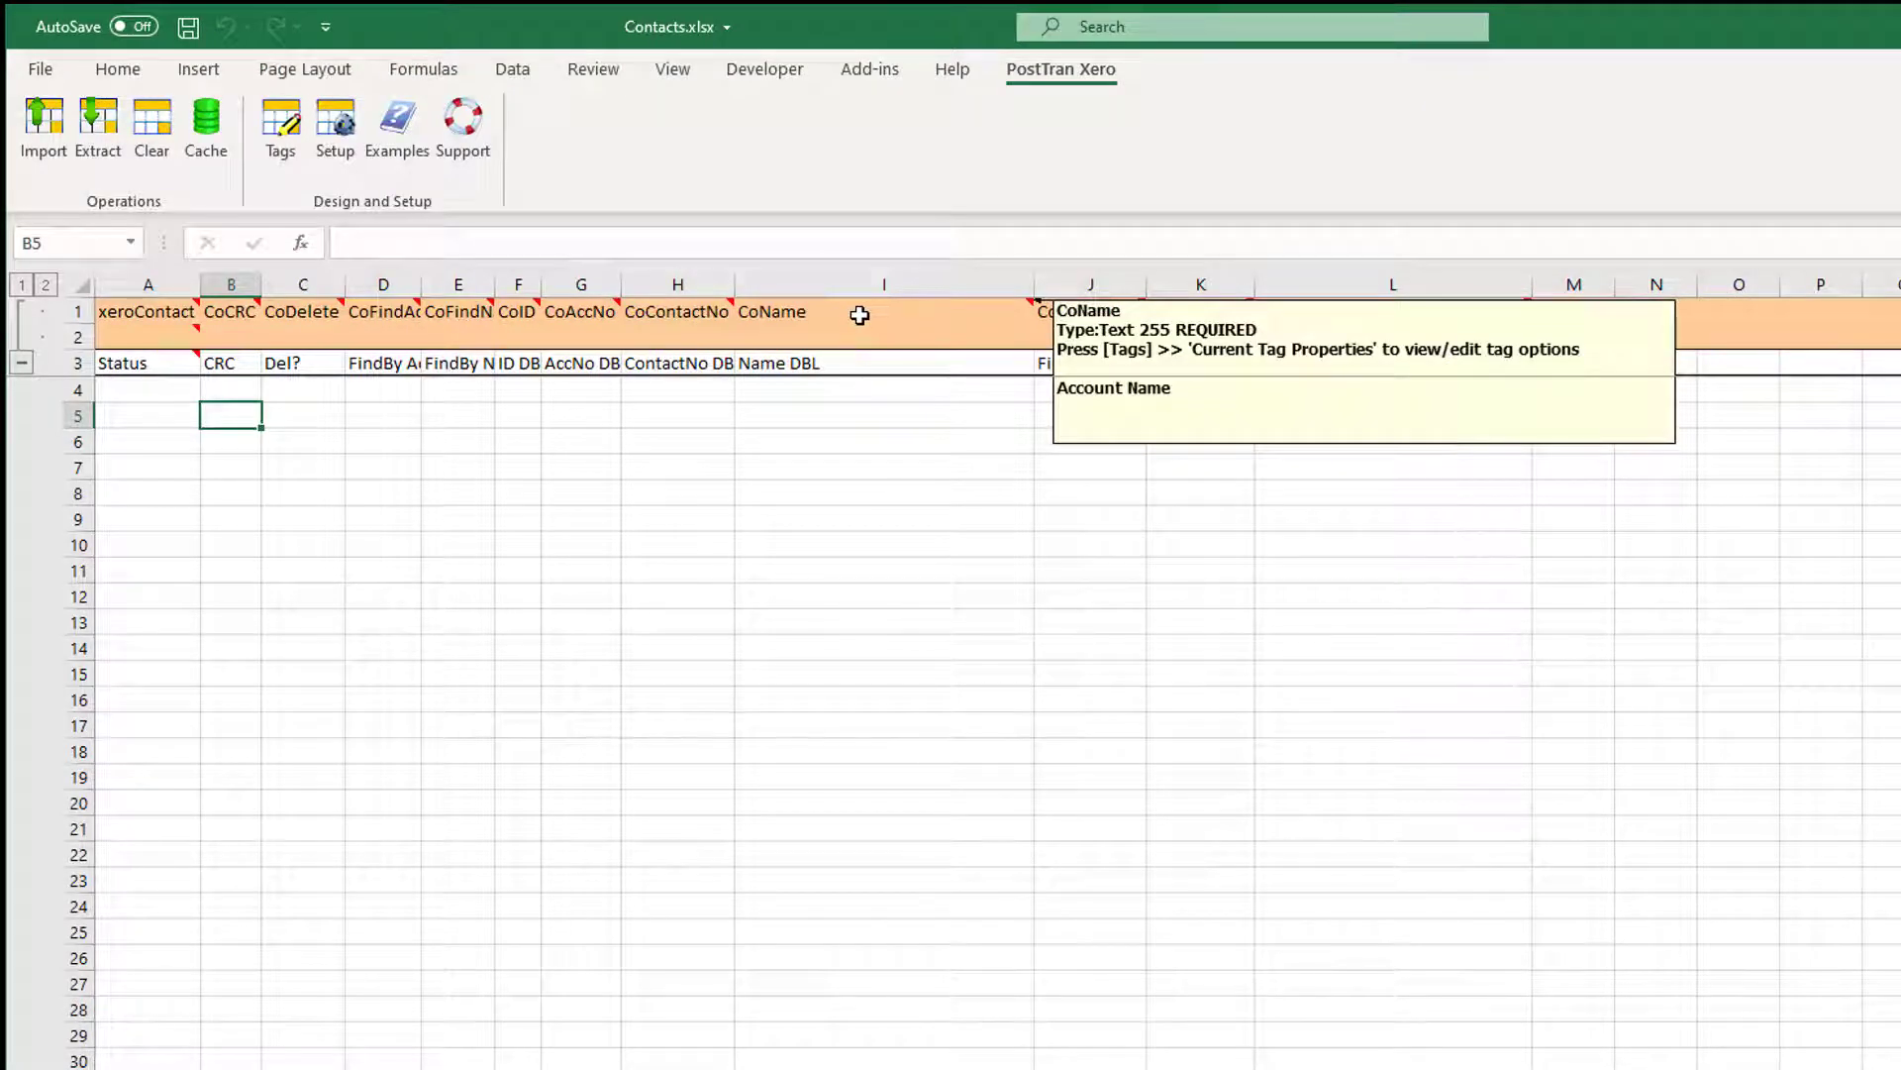
mouse_move(671, 315)
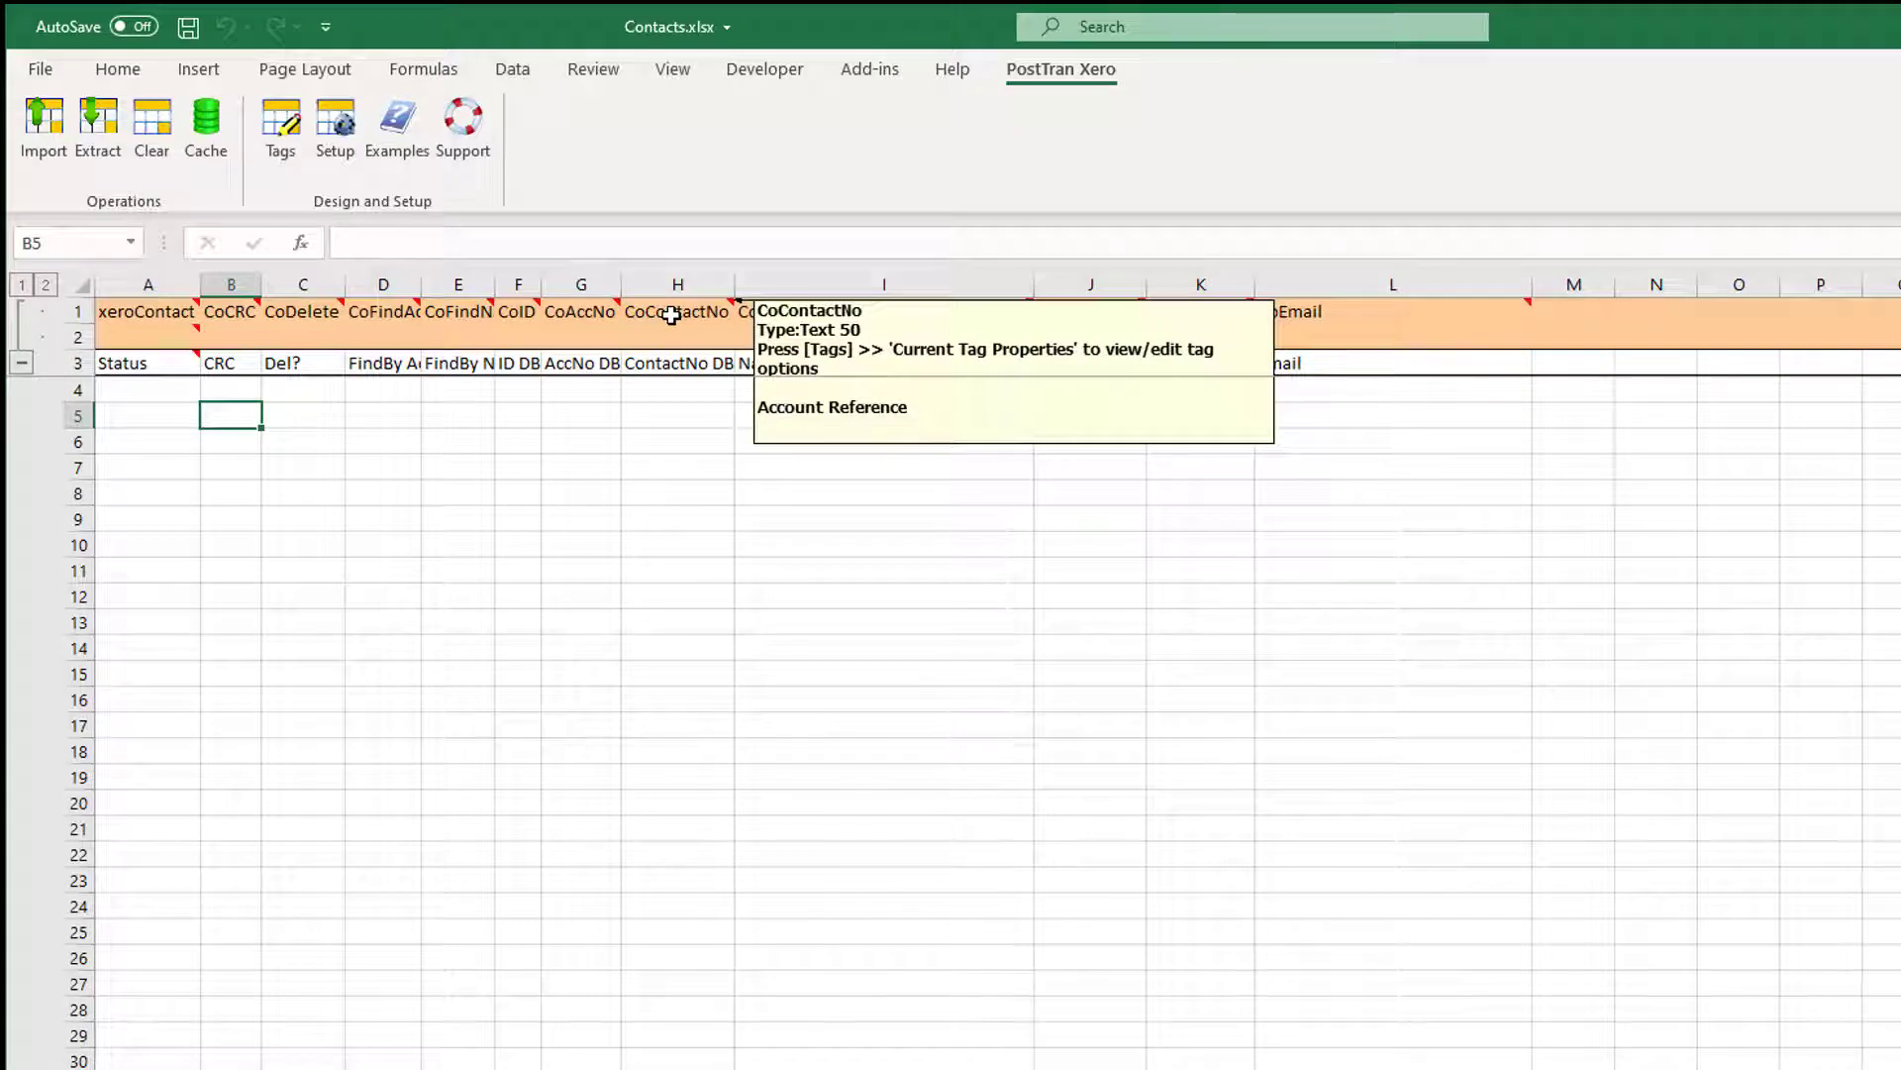
mouse_move(577, 315)
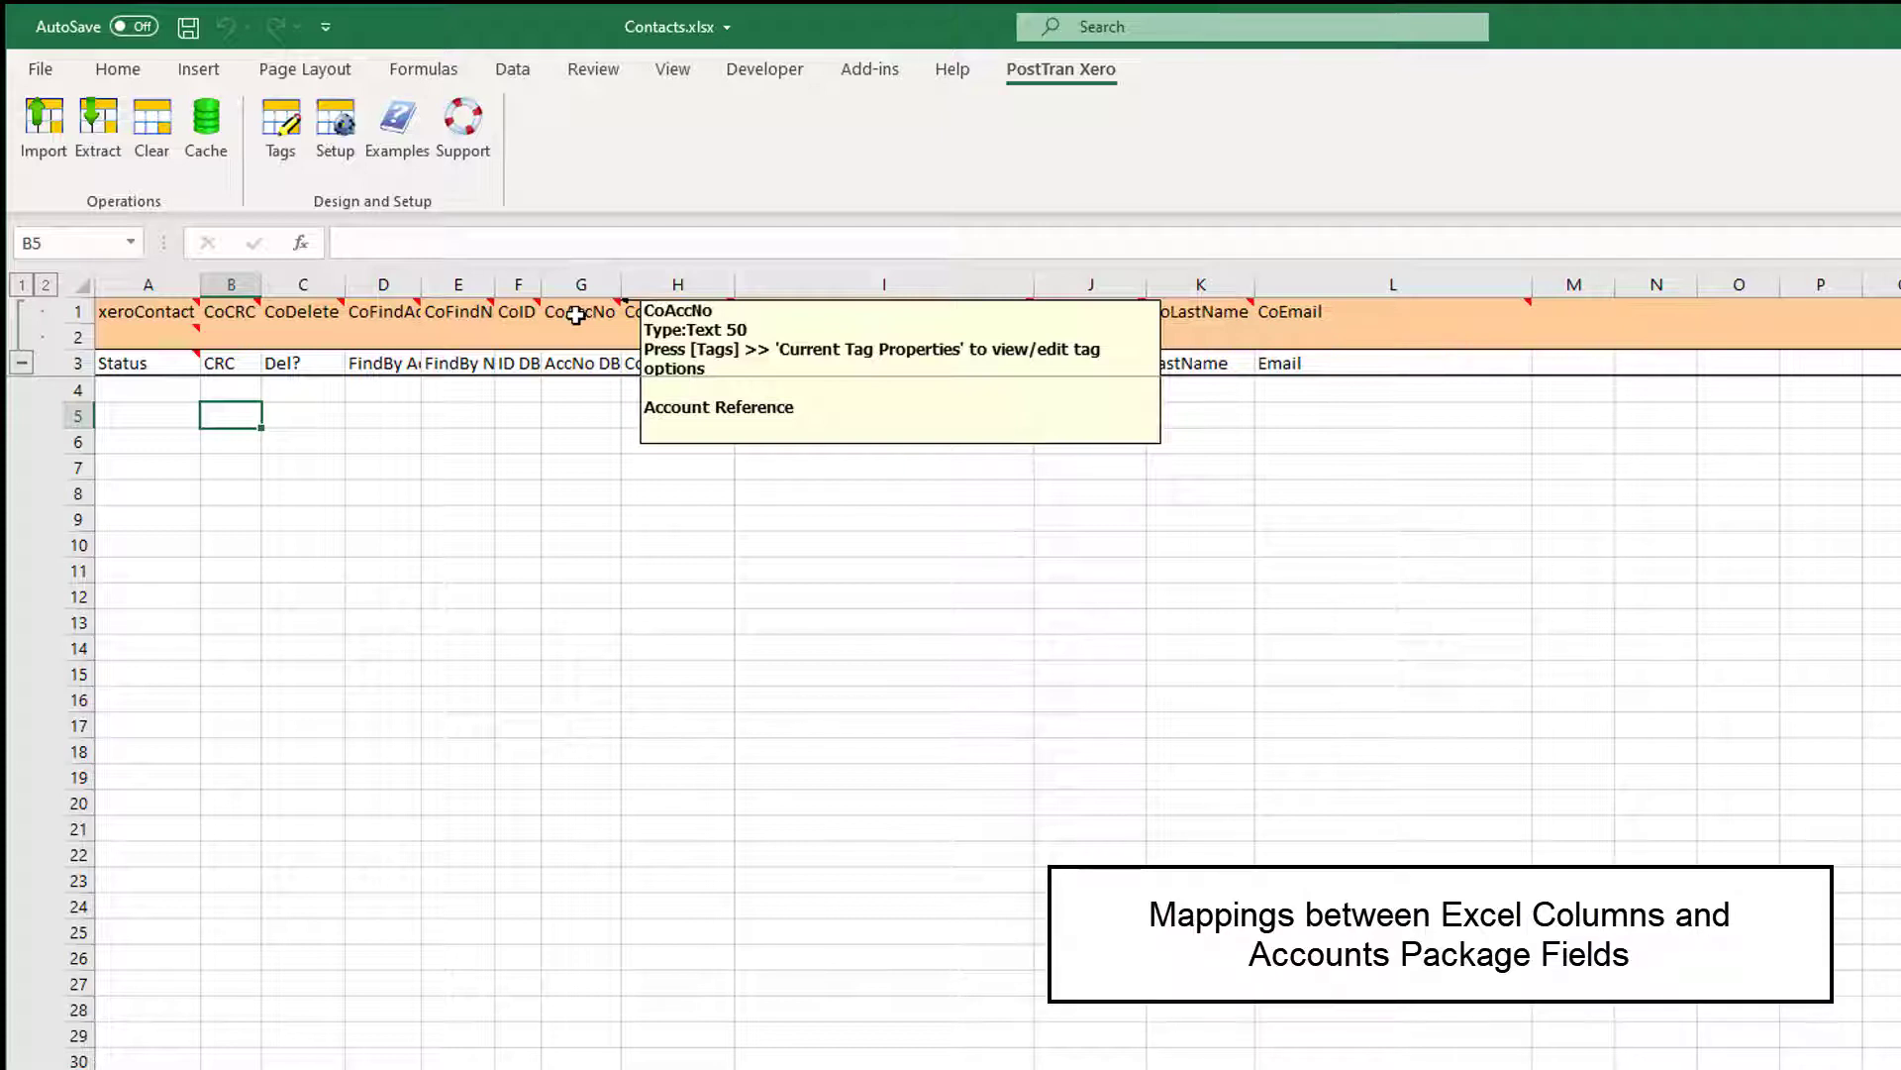
left_click(581, 492)
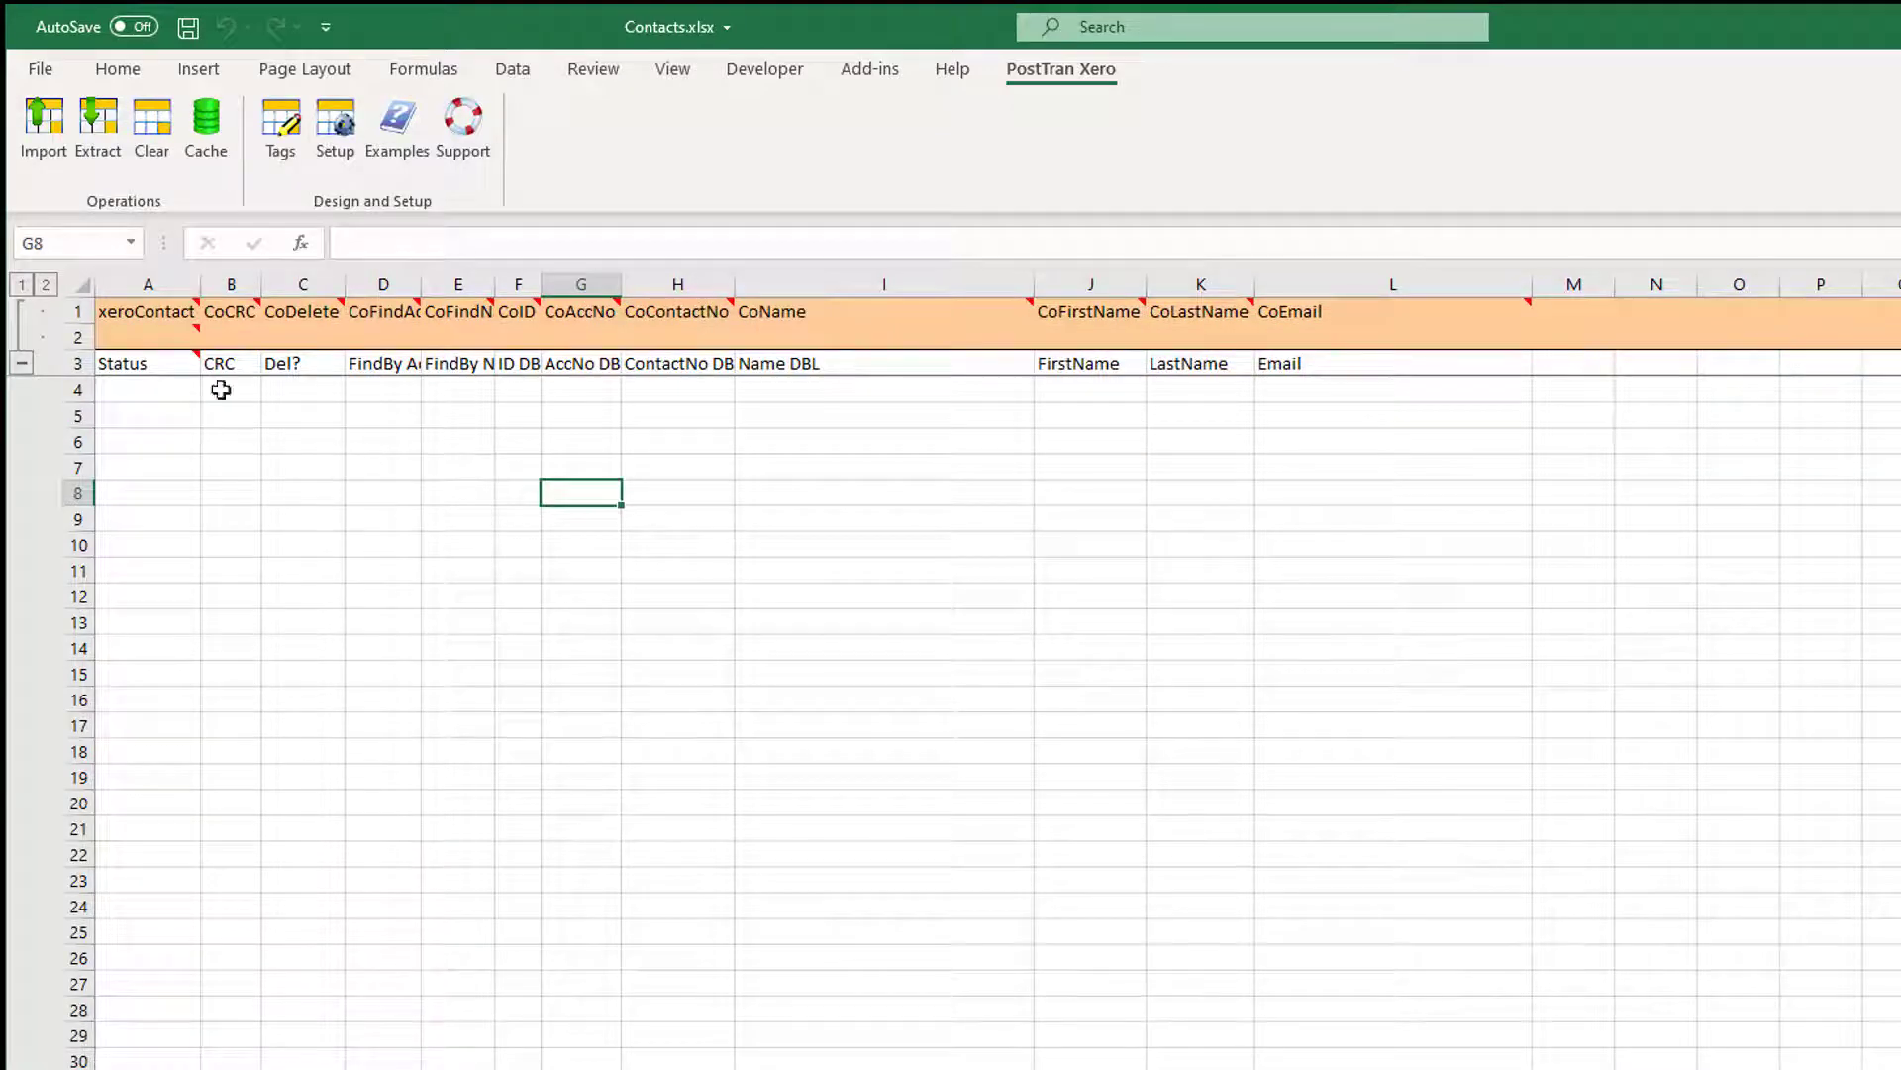
left_click(97, 134)
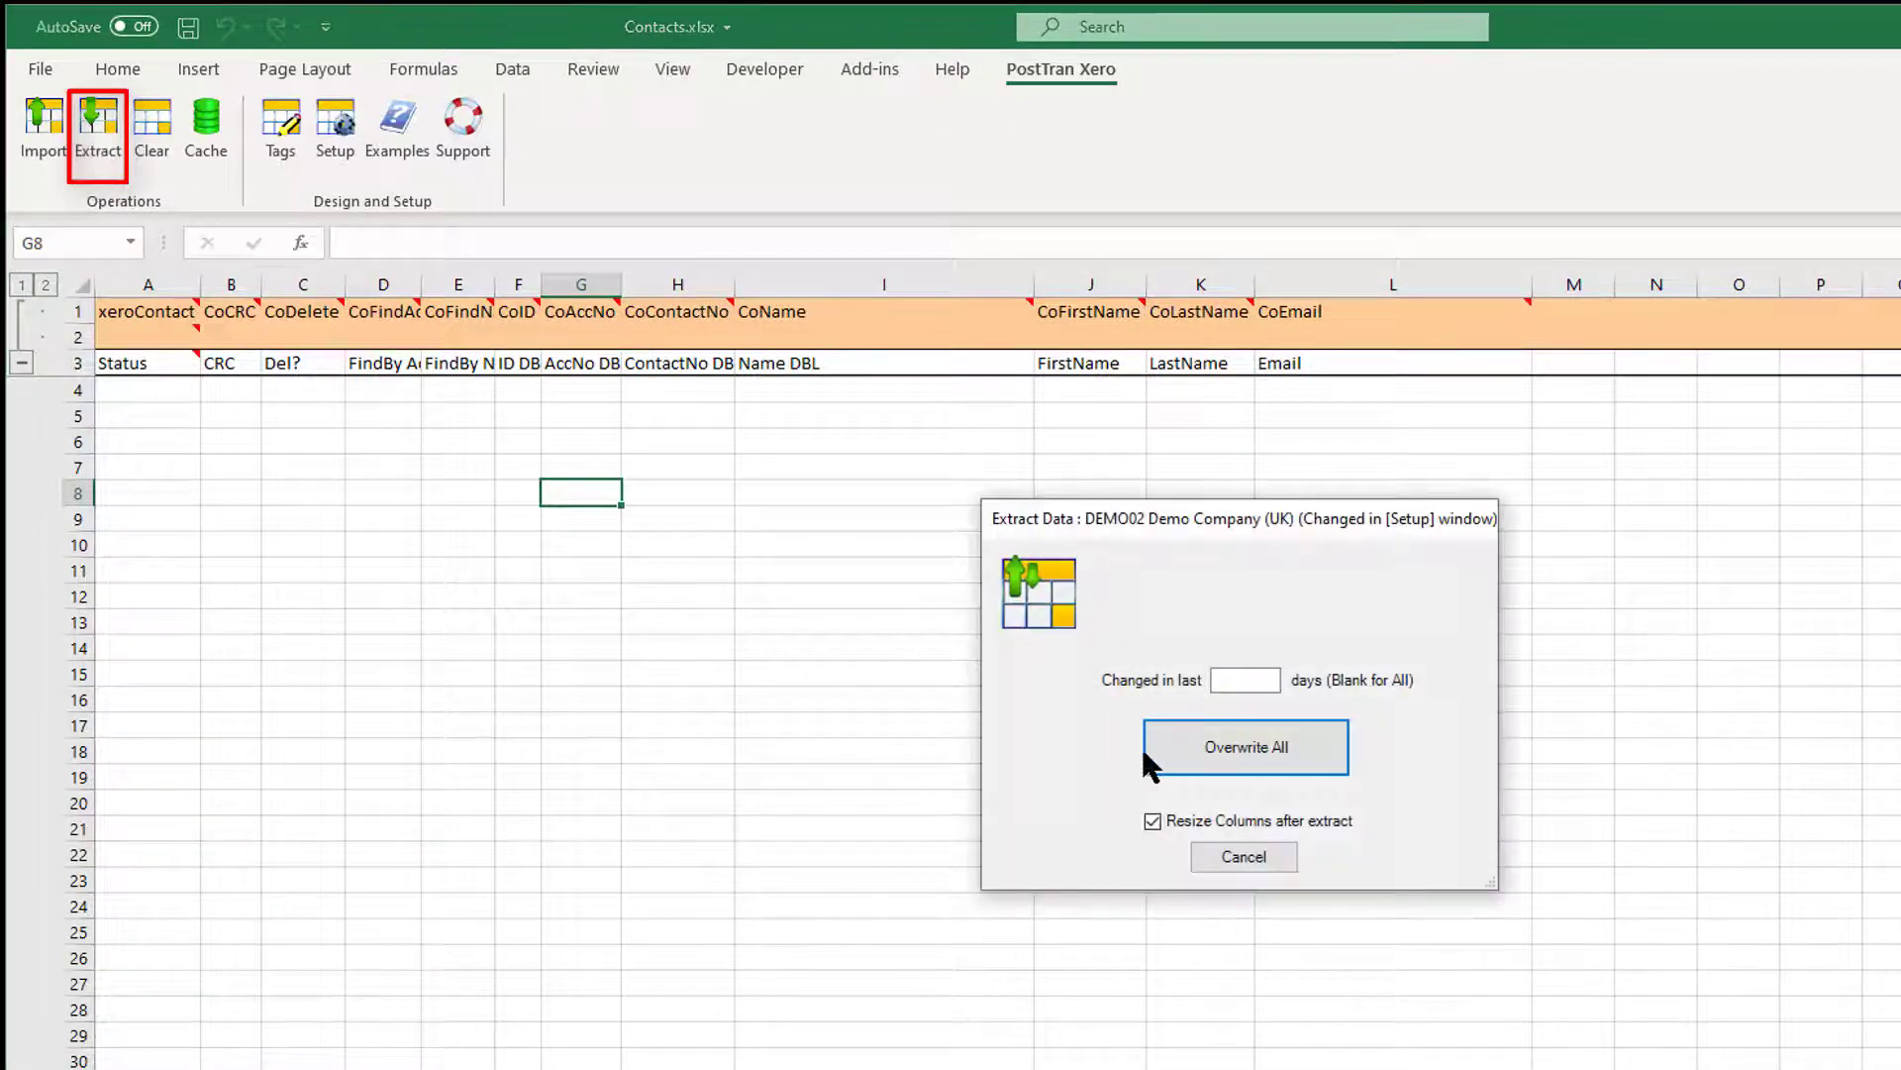
Overwrite the sheet with all Xero contacts, reading and writing 52 records.
left_click(1197, 757)
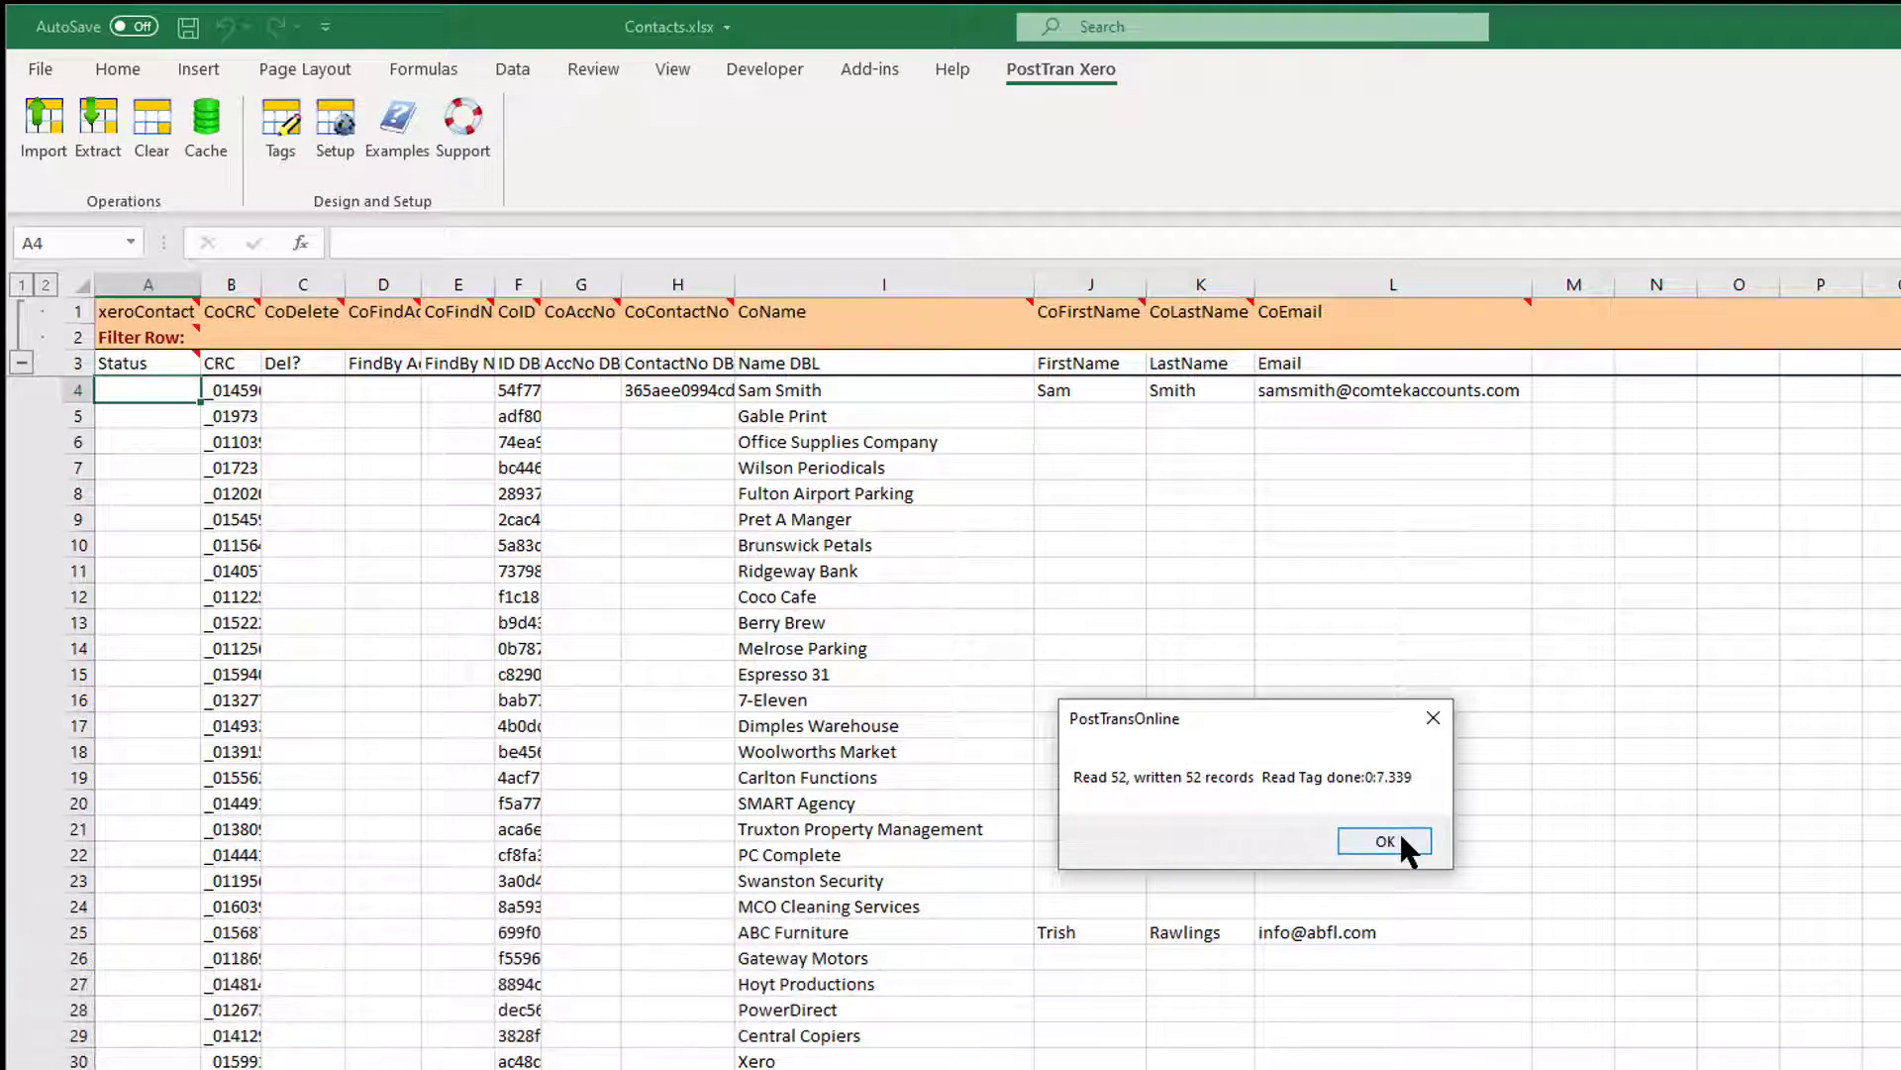
Dismiss the 52-record confirmation and review the contact name, first name, last name and e-mail columns.
left_click(1384, 841)
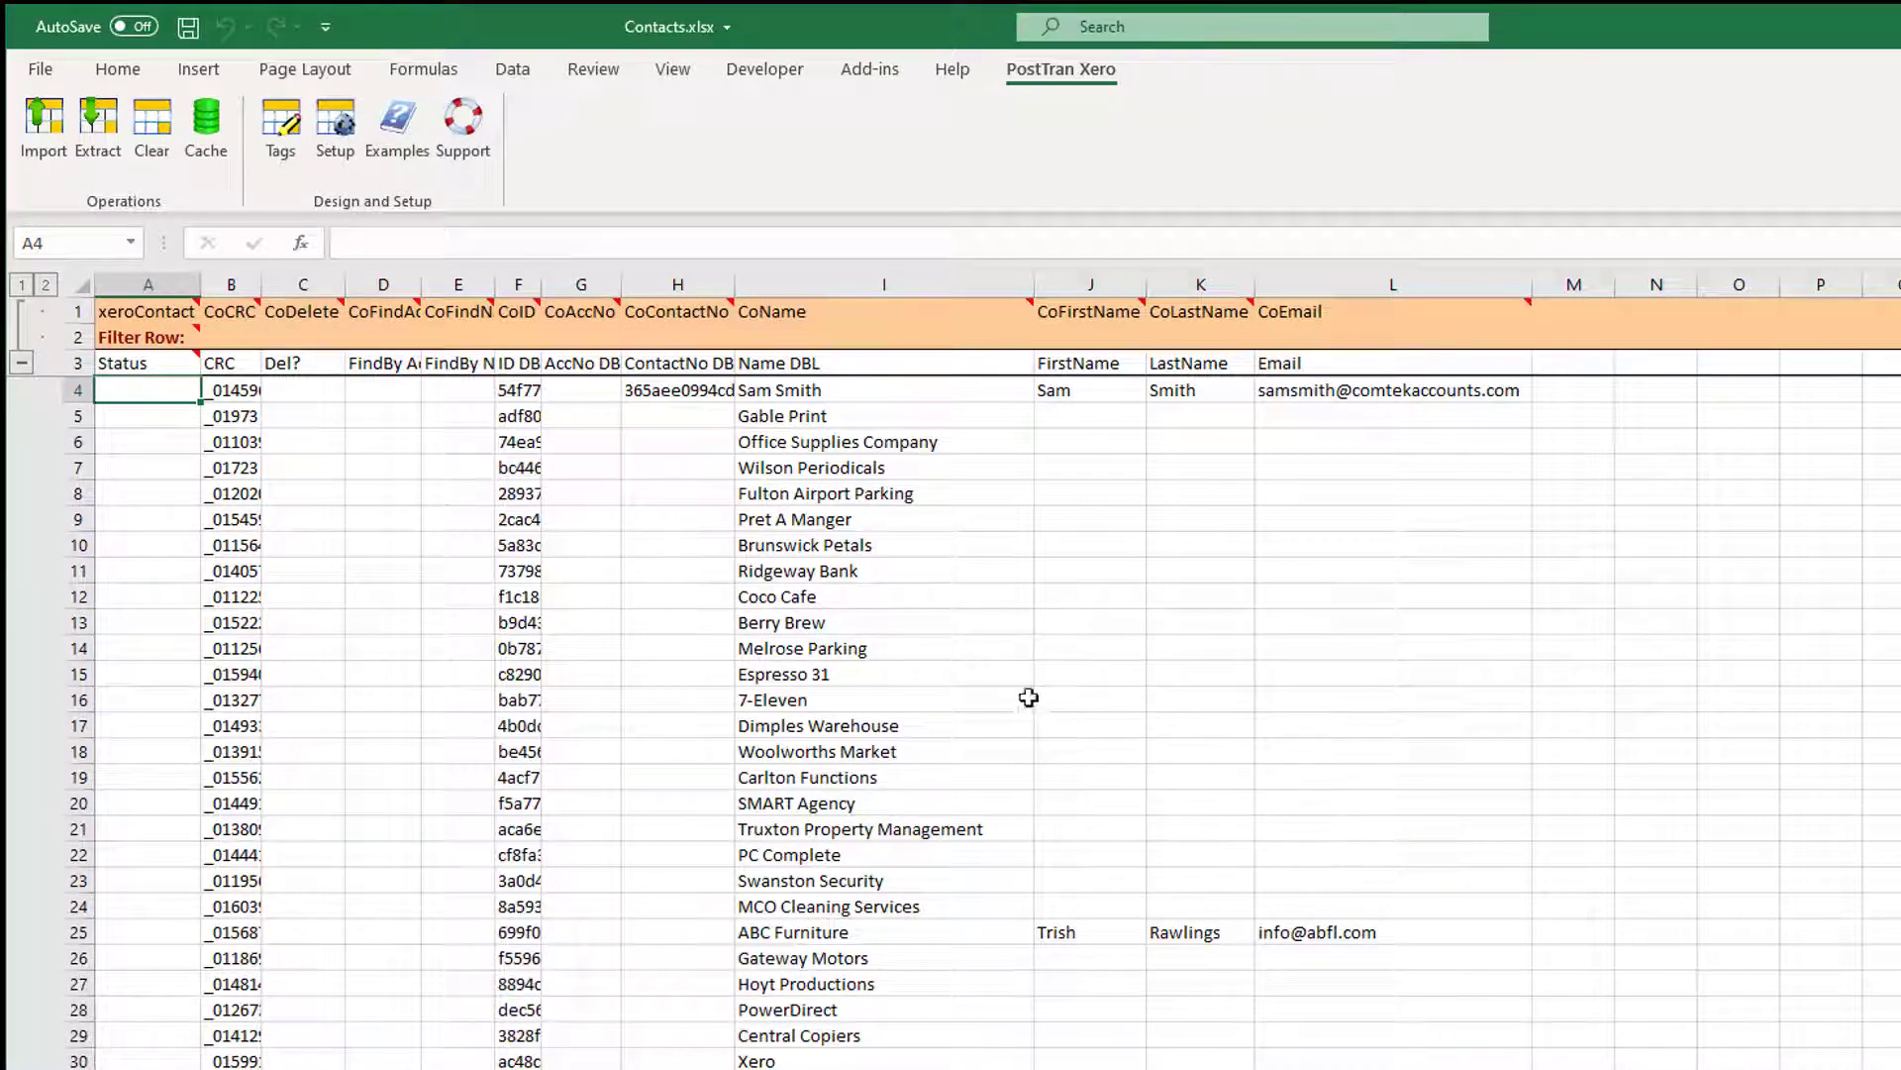
left_click(779, 311)
left_click(802, 467)
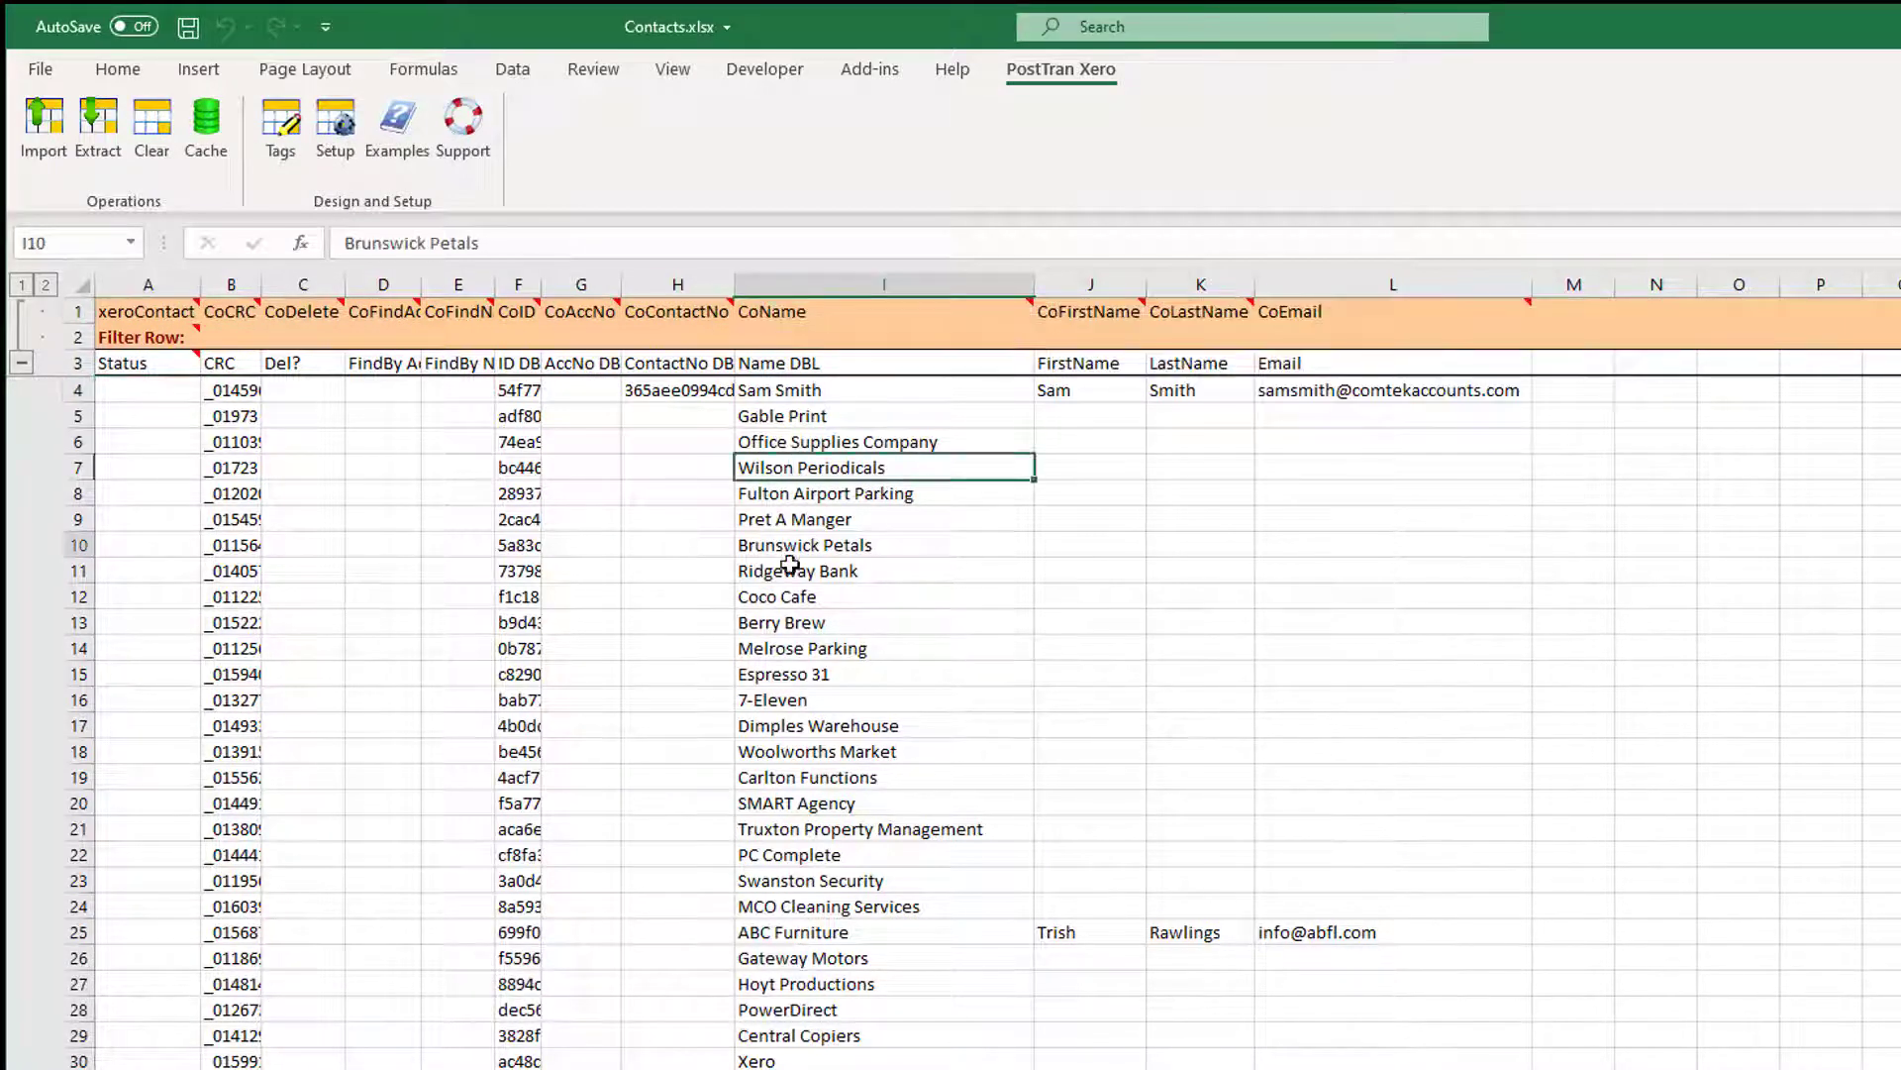
left_click_drag(802, 544, 804, 572)
left_click(815, 754)
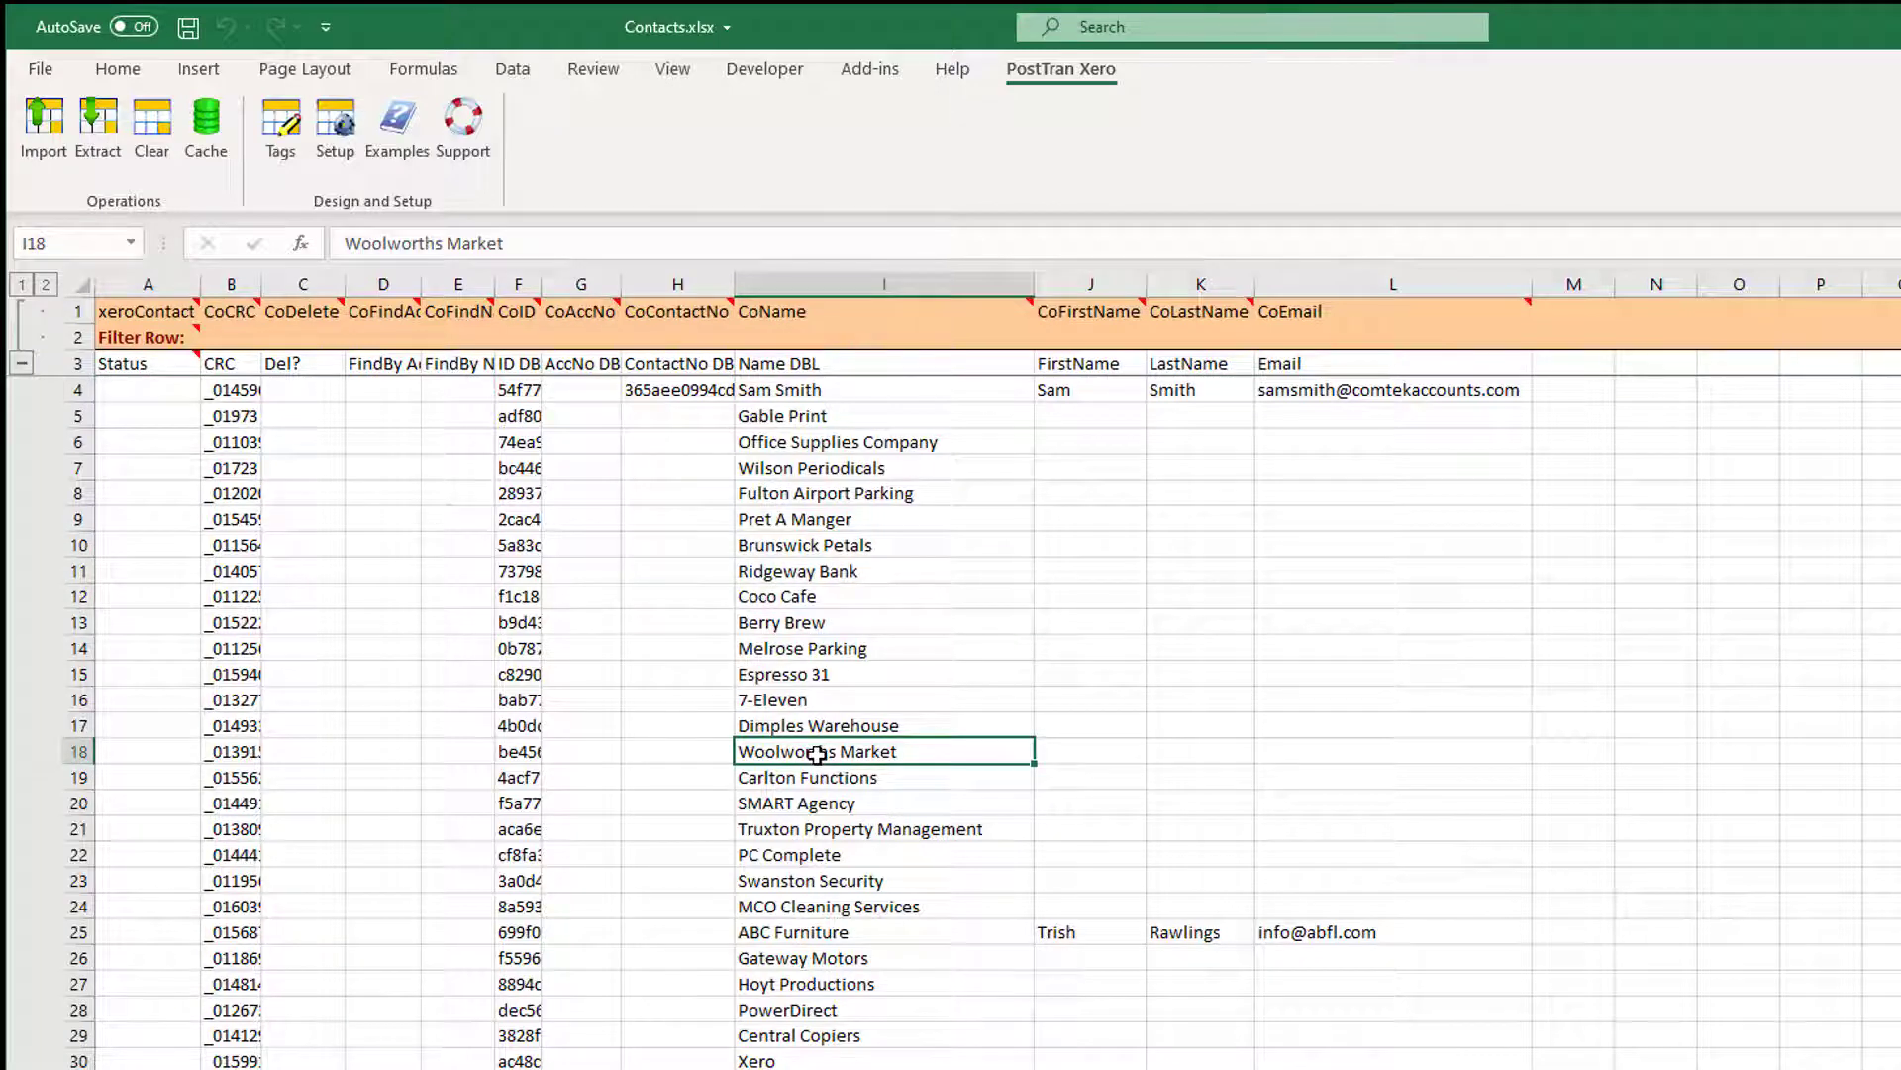
left_click(1074, 390)
left_click(1196, 393)
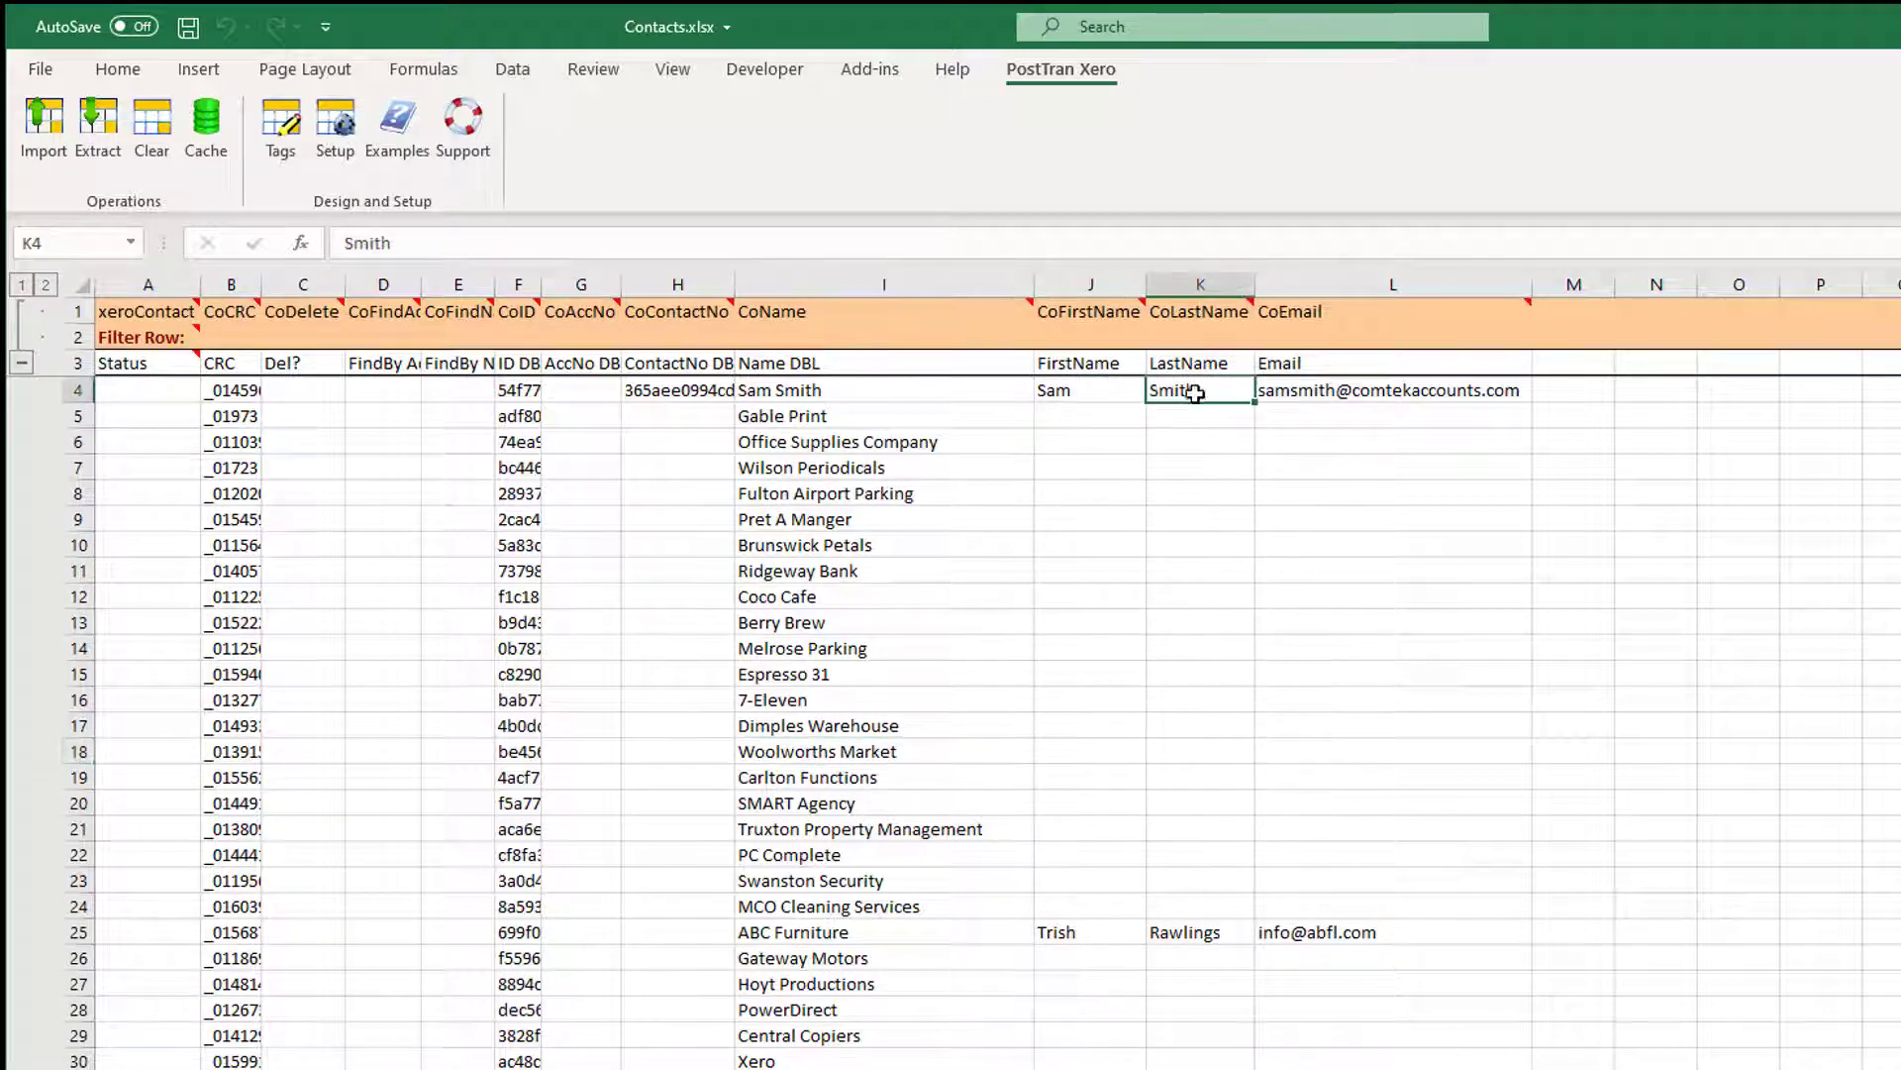
left_click(1304, 389)
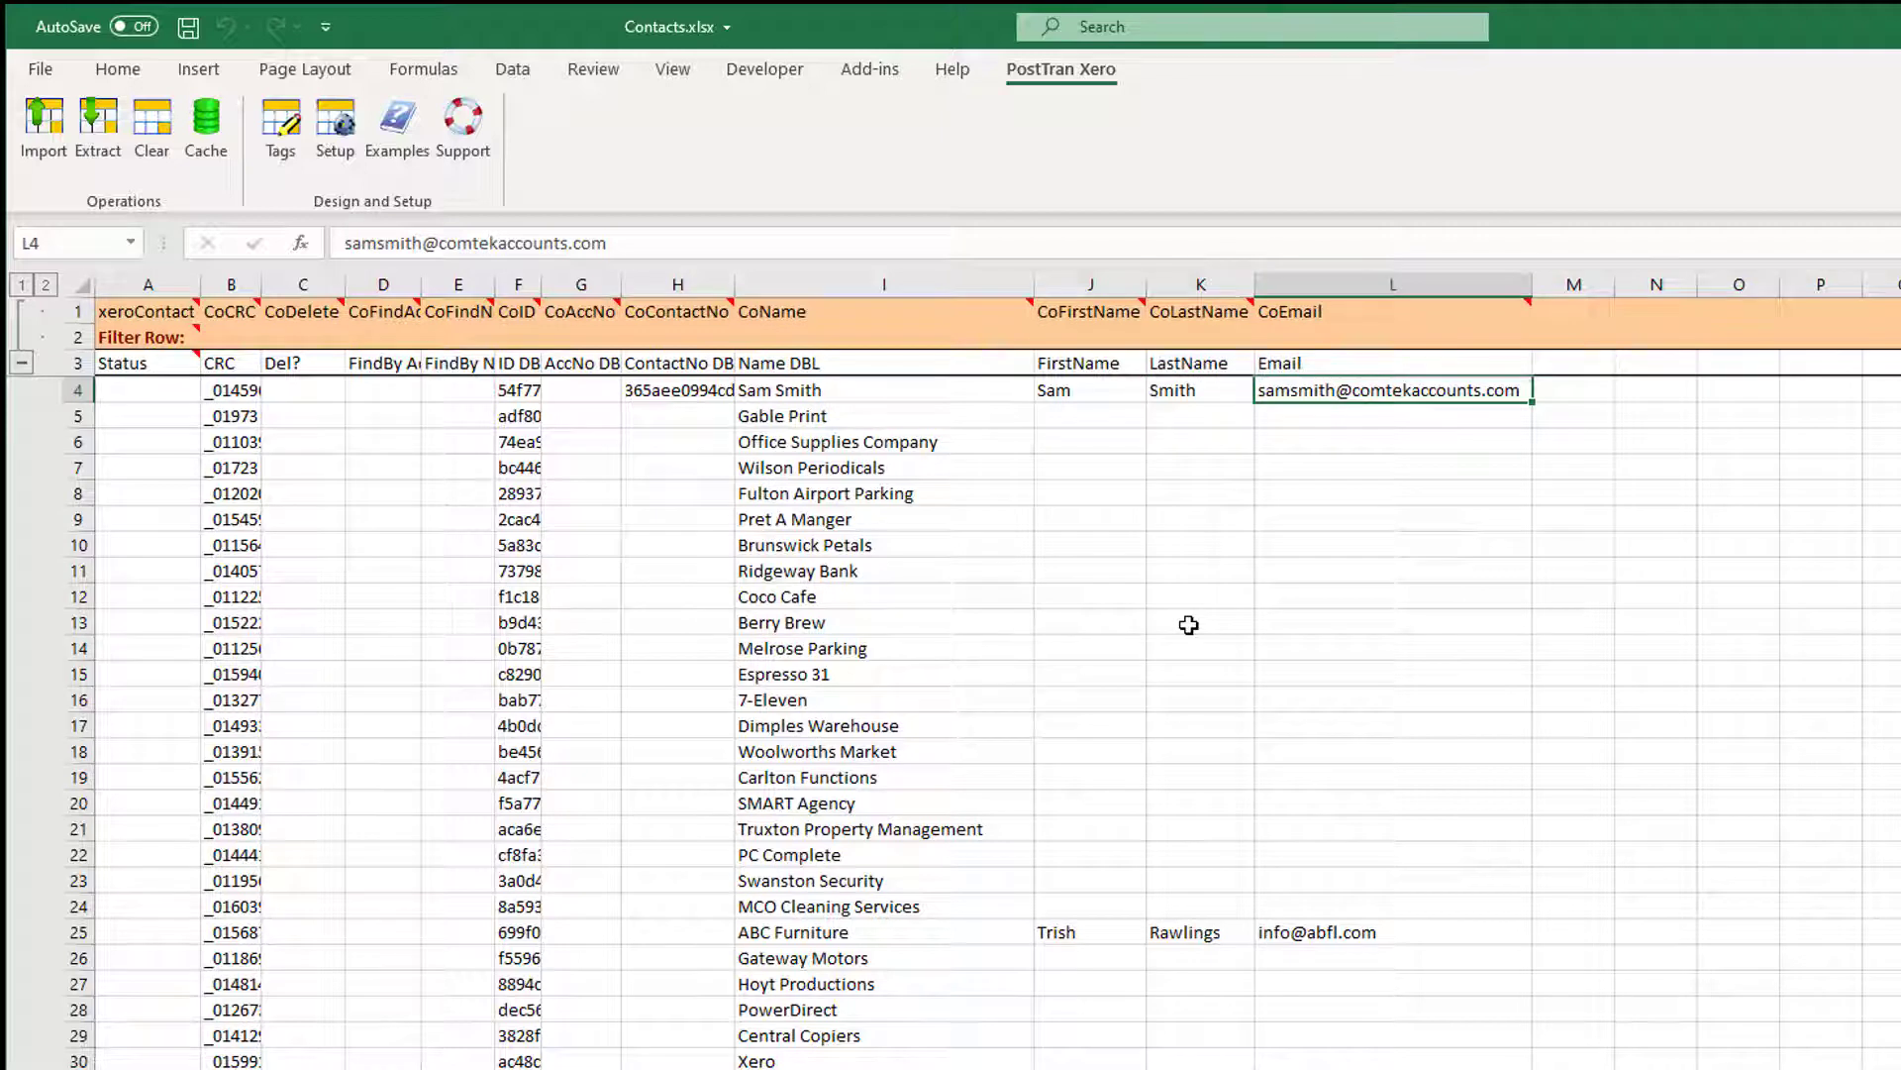
Review the contact ID values and the CRC value in row 8.
left_click_drag(510, 443, 515, 503)
left_click(516, 445)
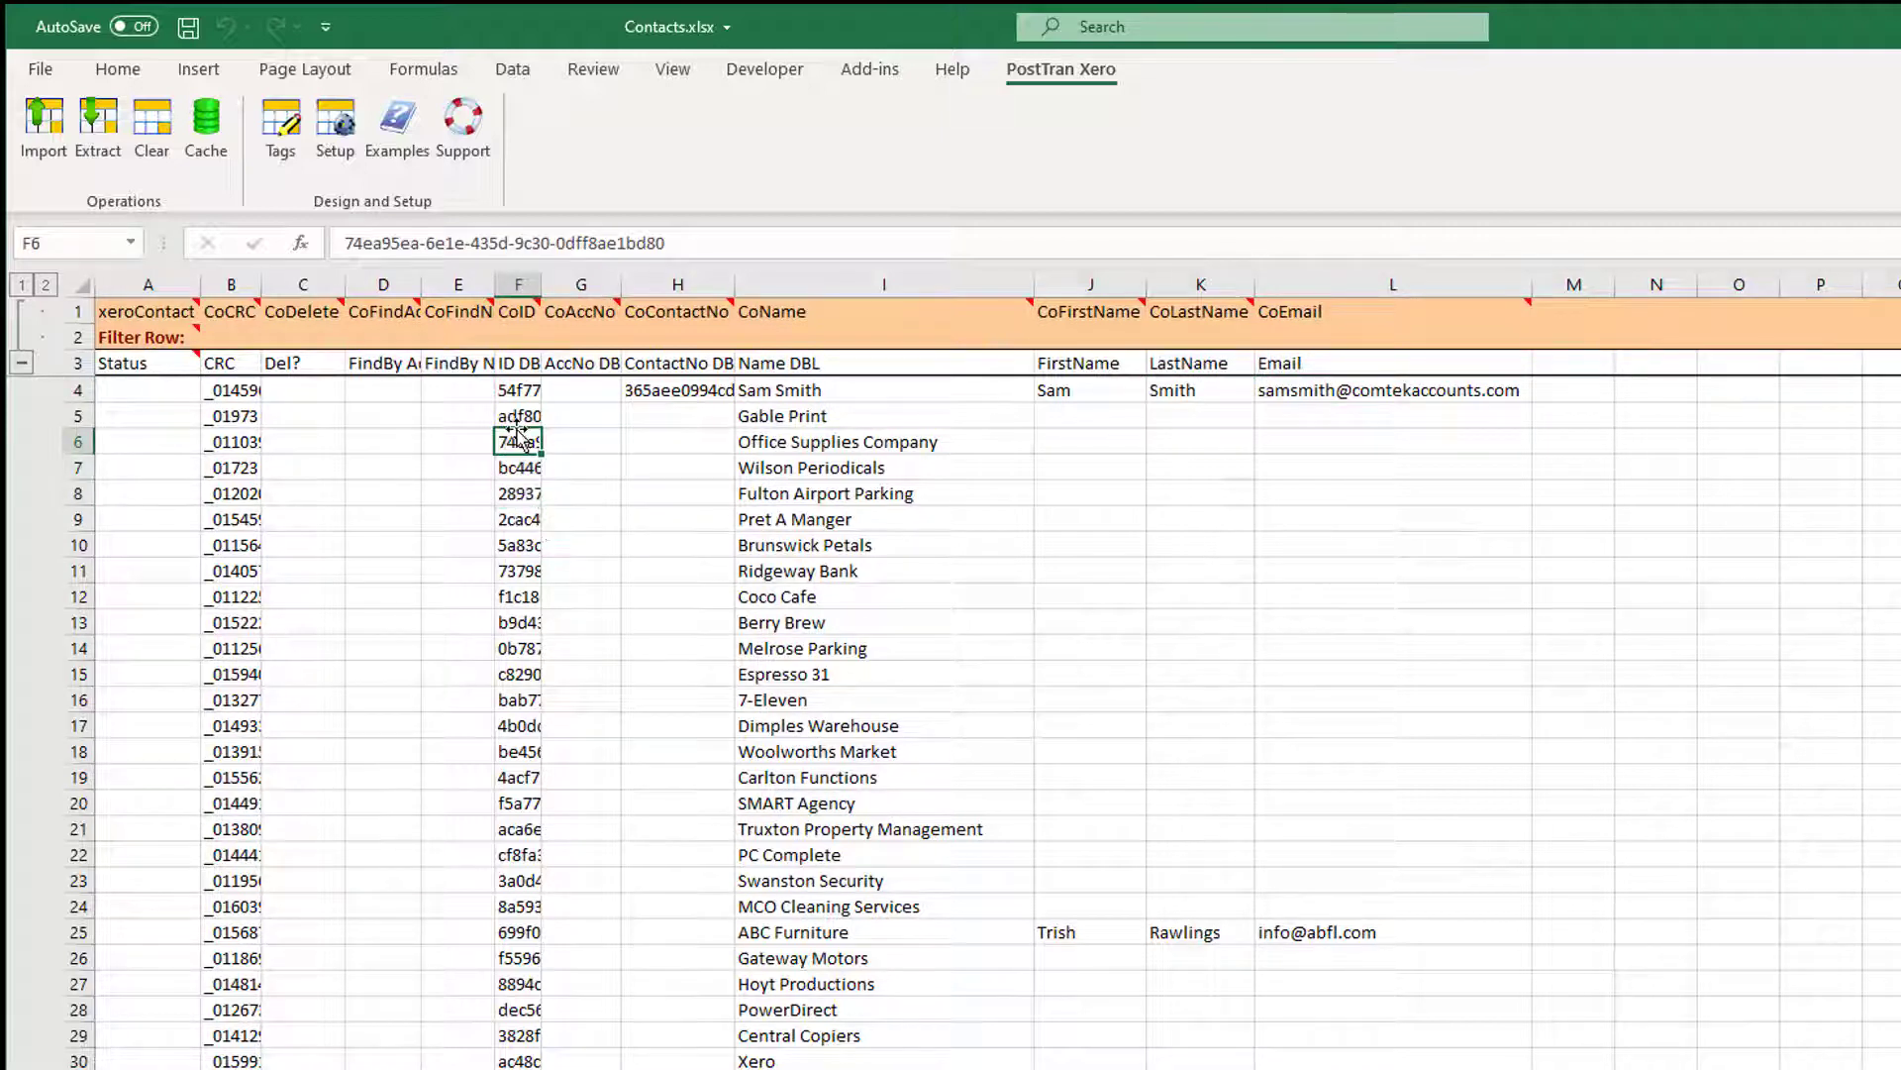
left_click(515, 422)
left_click(517, 391)
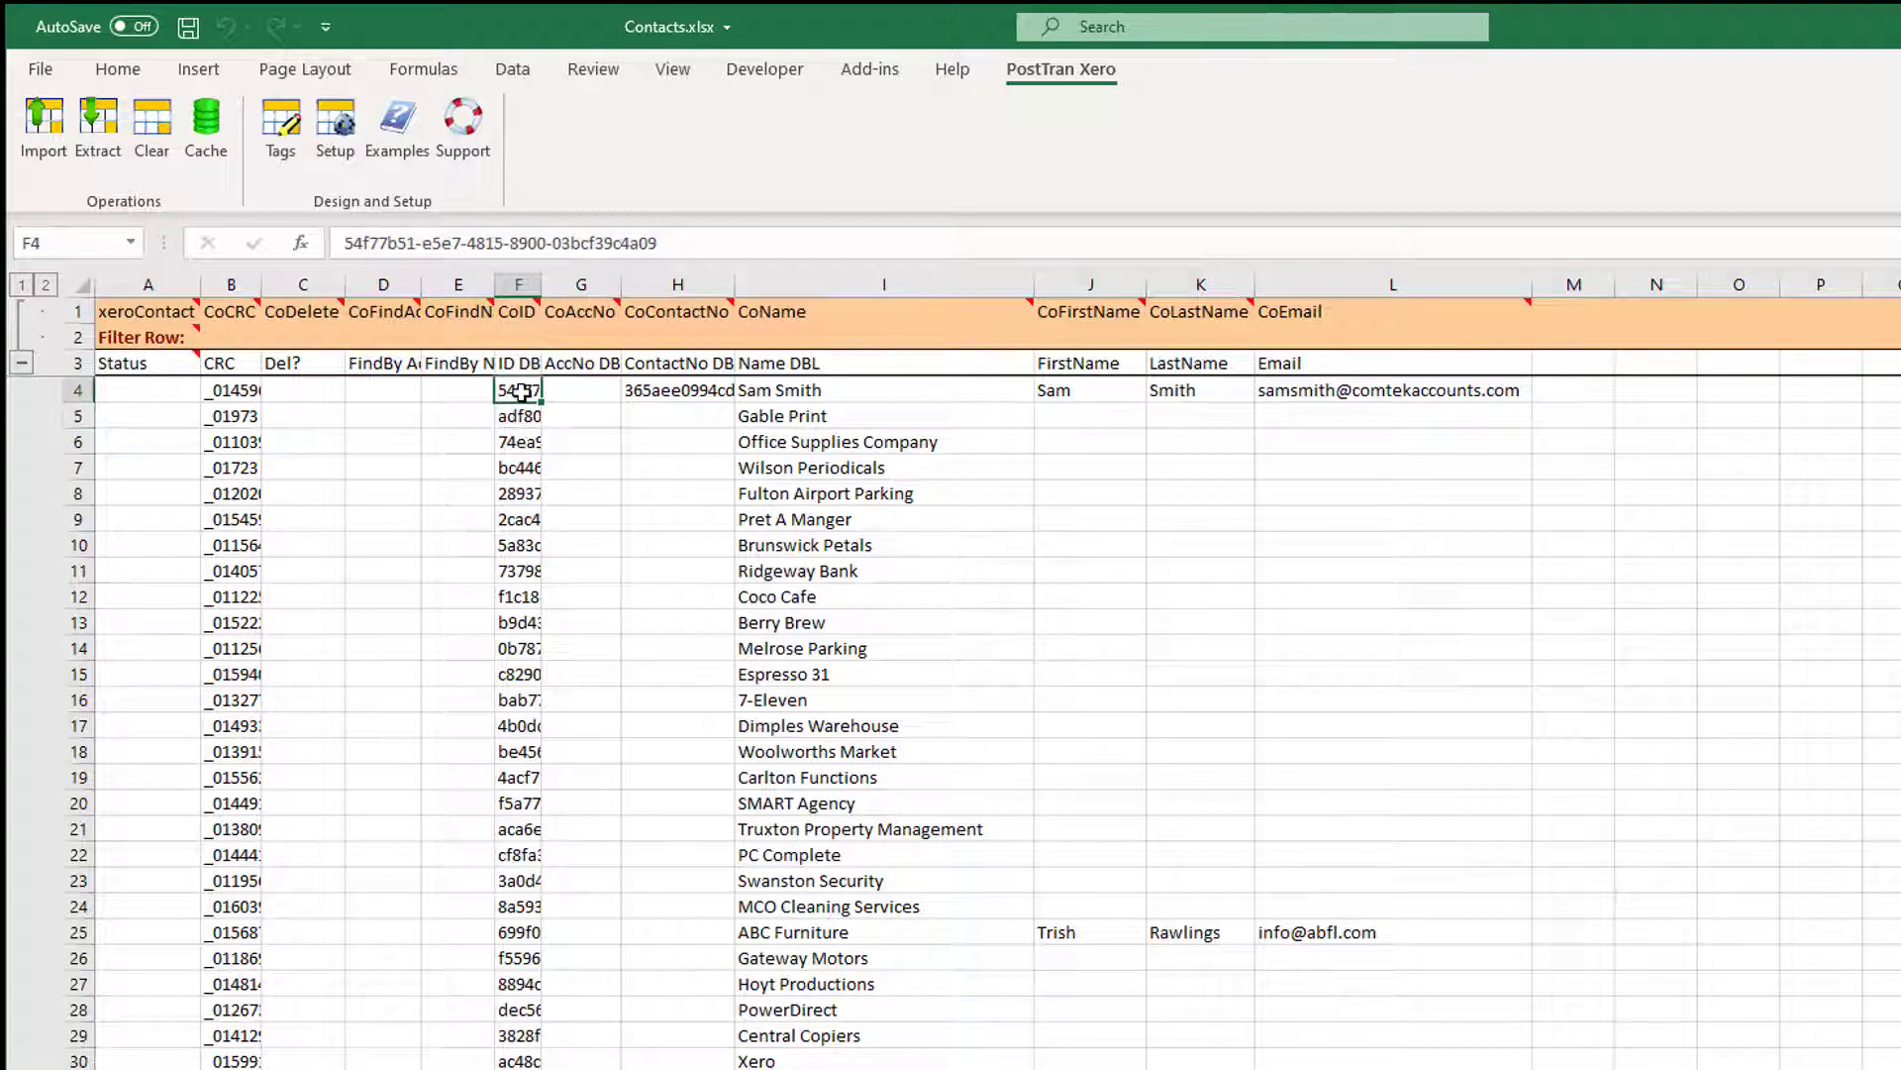
left_click(514, 473)
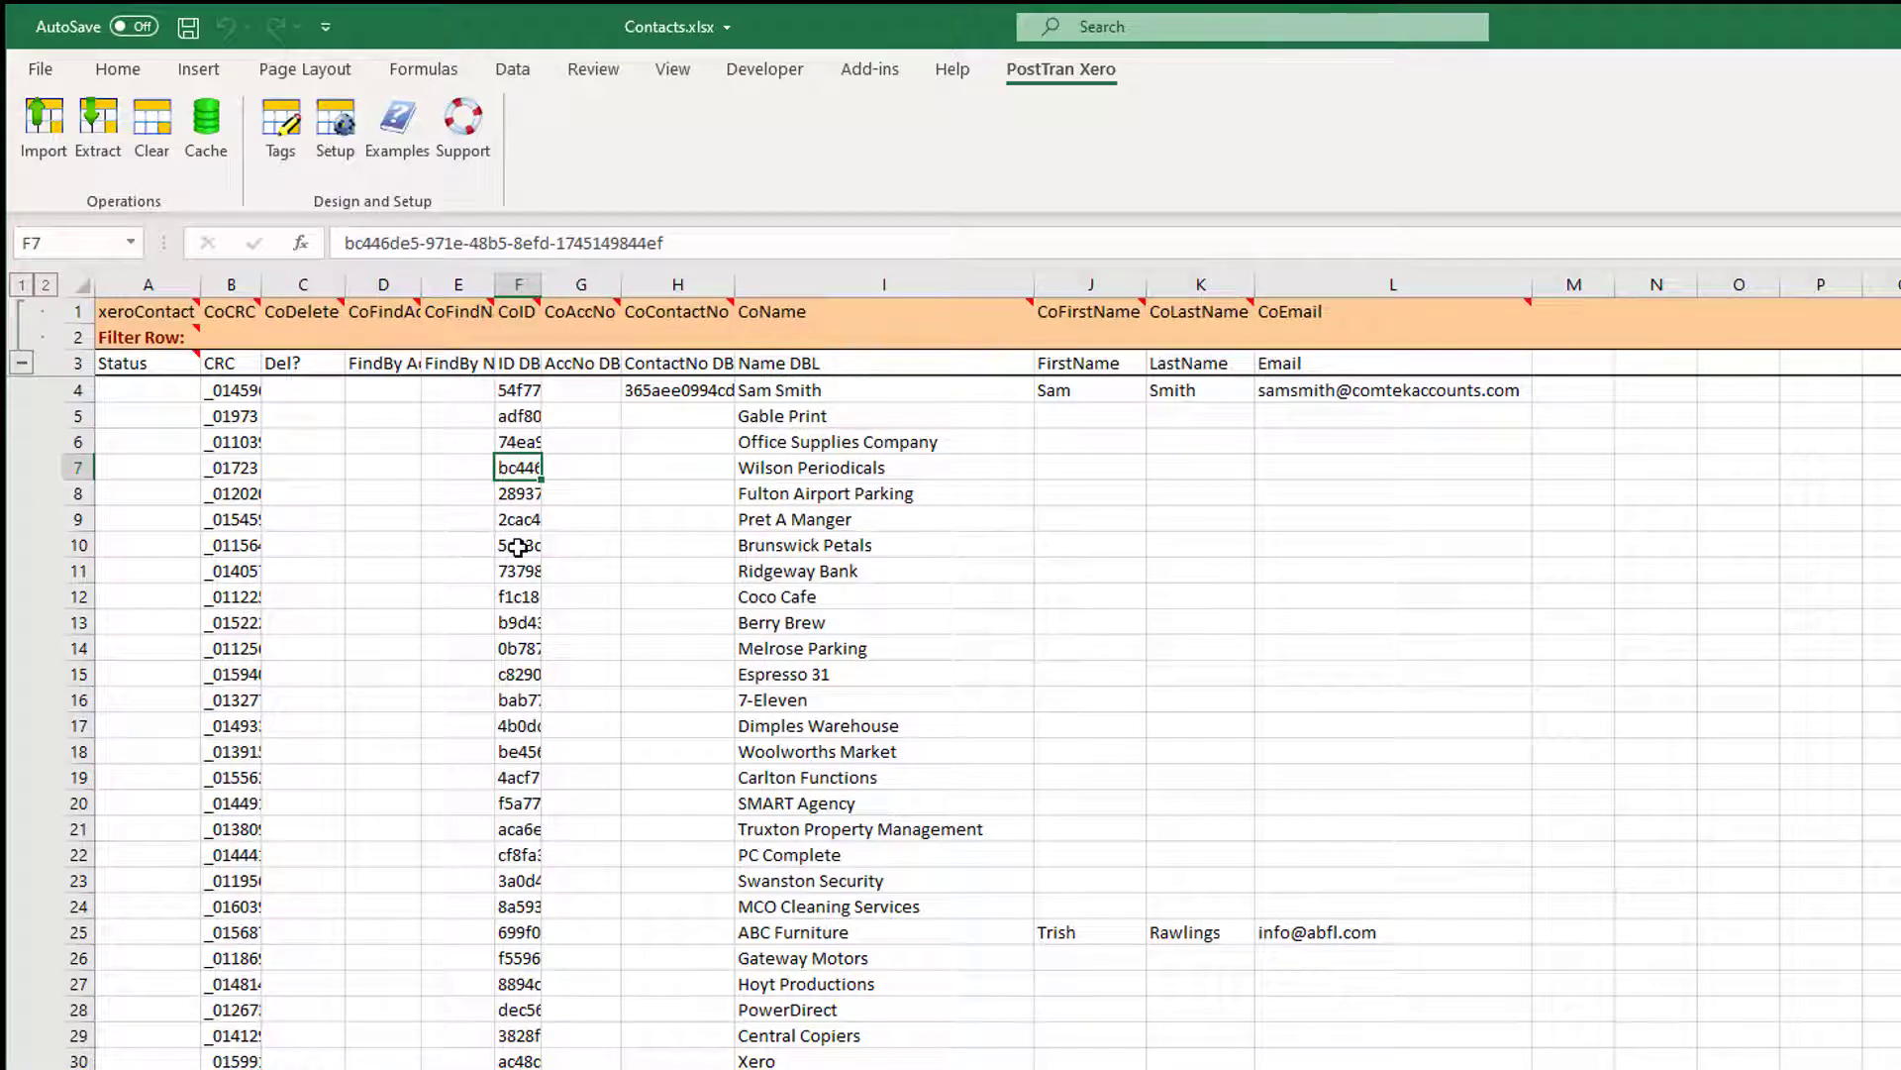
left_click(233, 494)
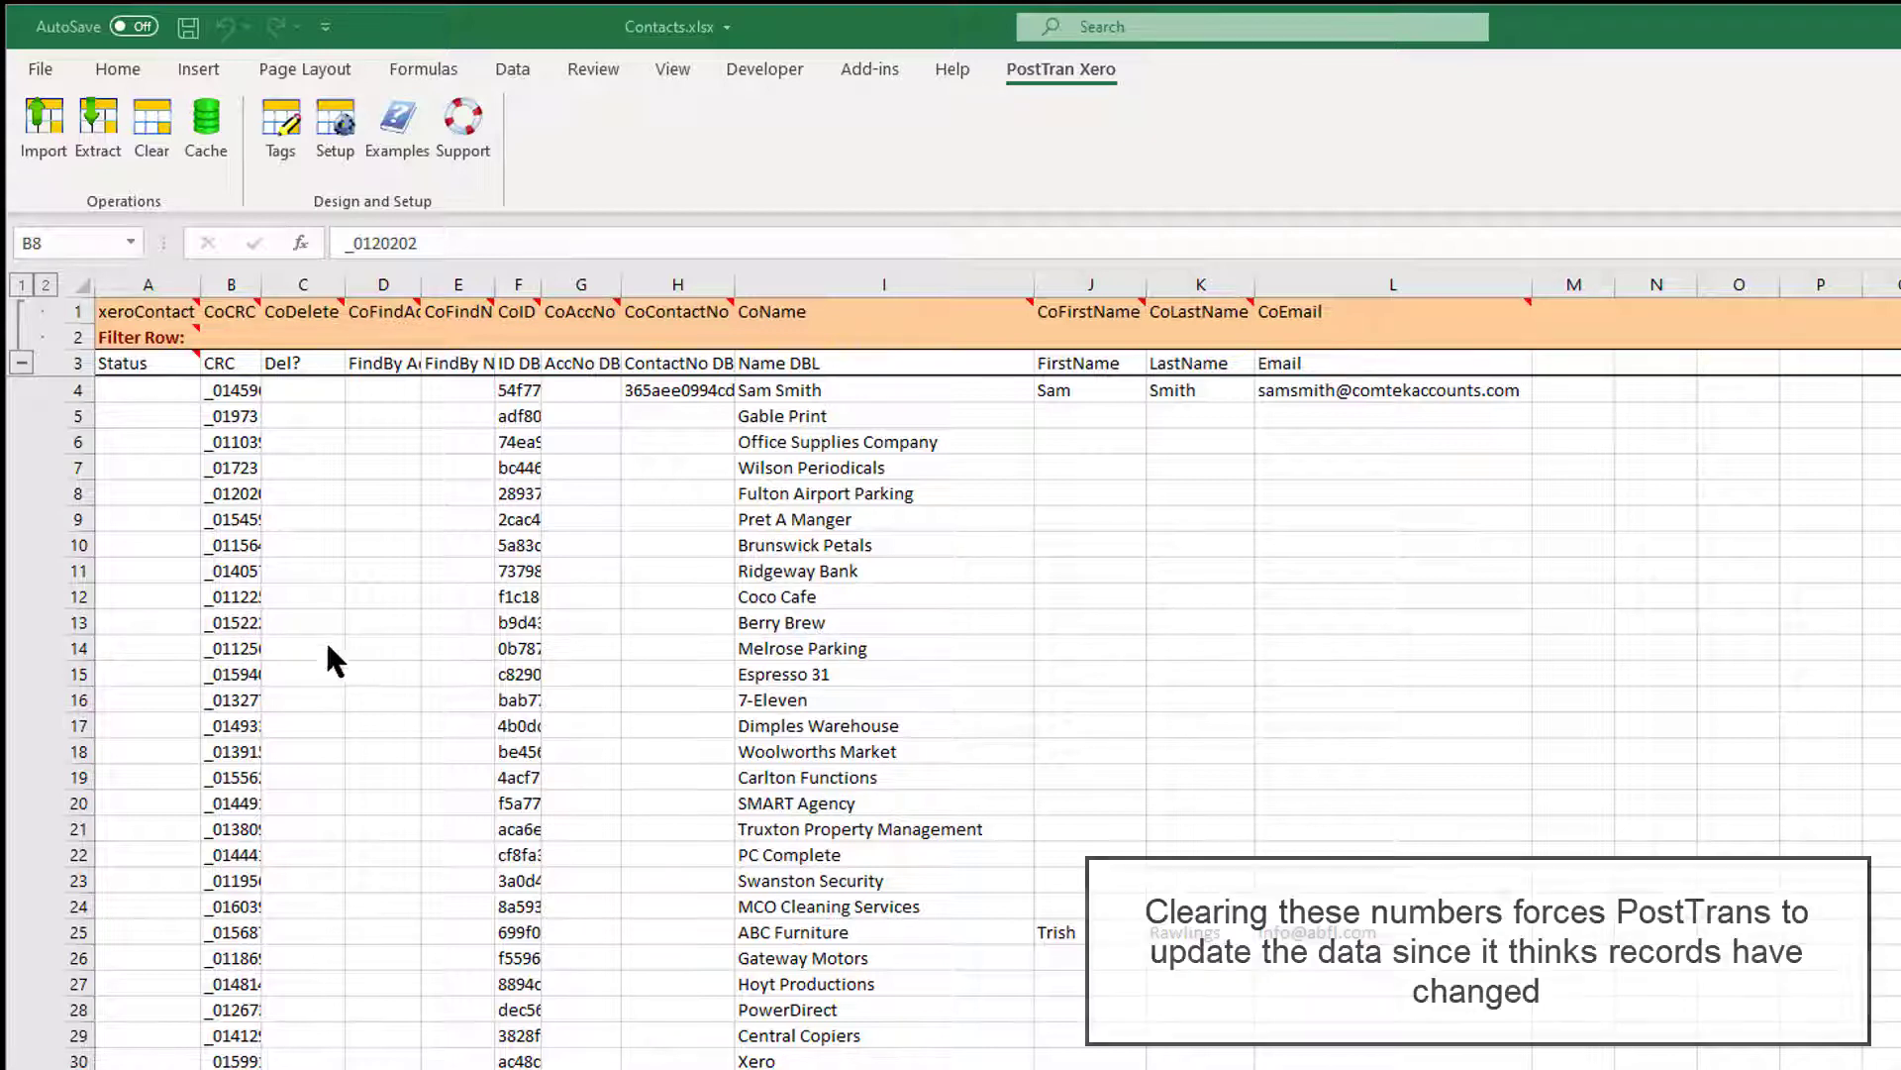
Rename Berry Brew to 'Berry Brews' and 7-Eleven to '7-Eleven 24'.
left_click(822, 624)
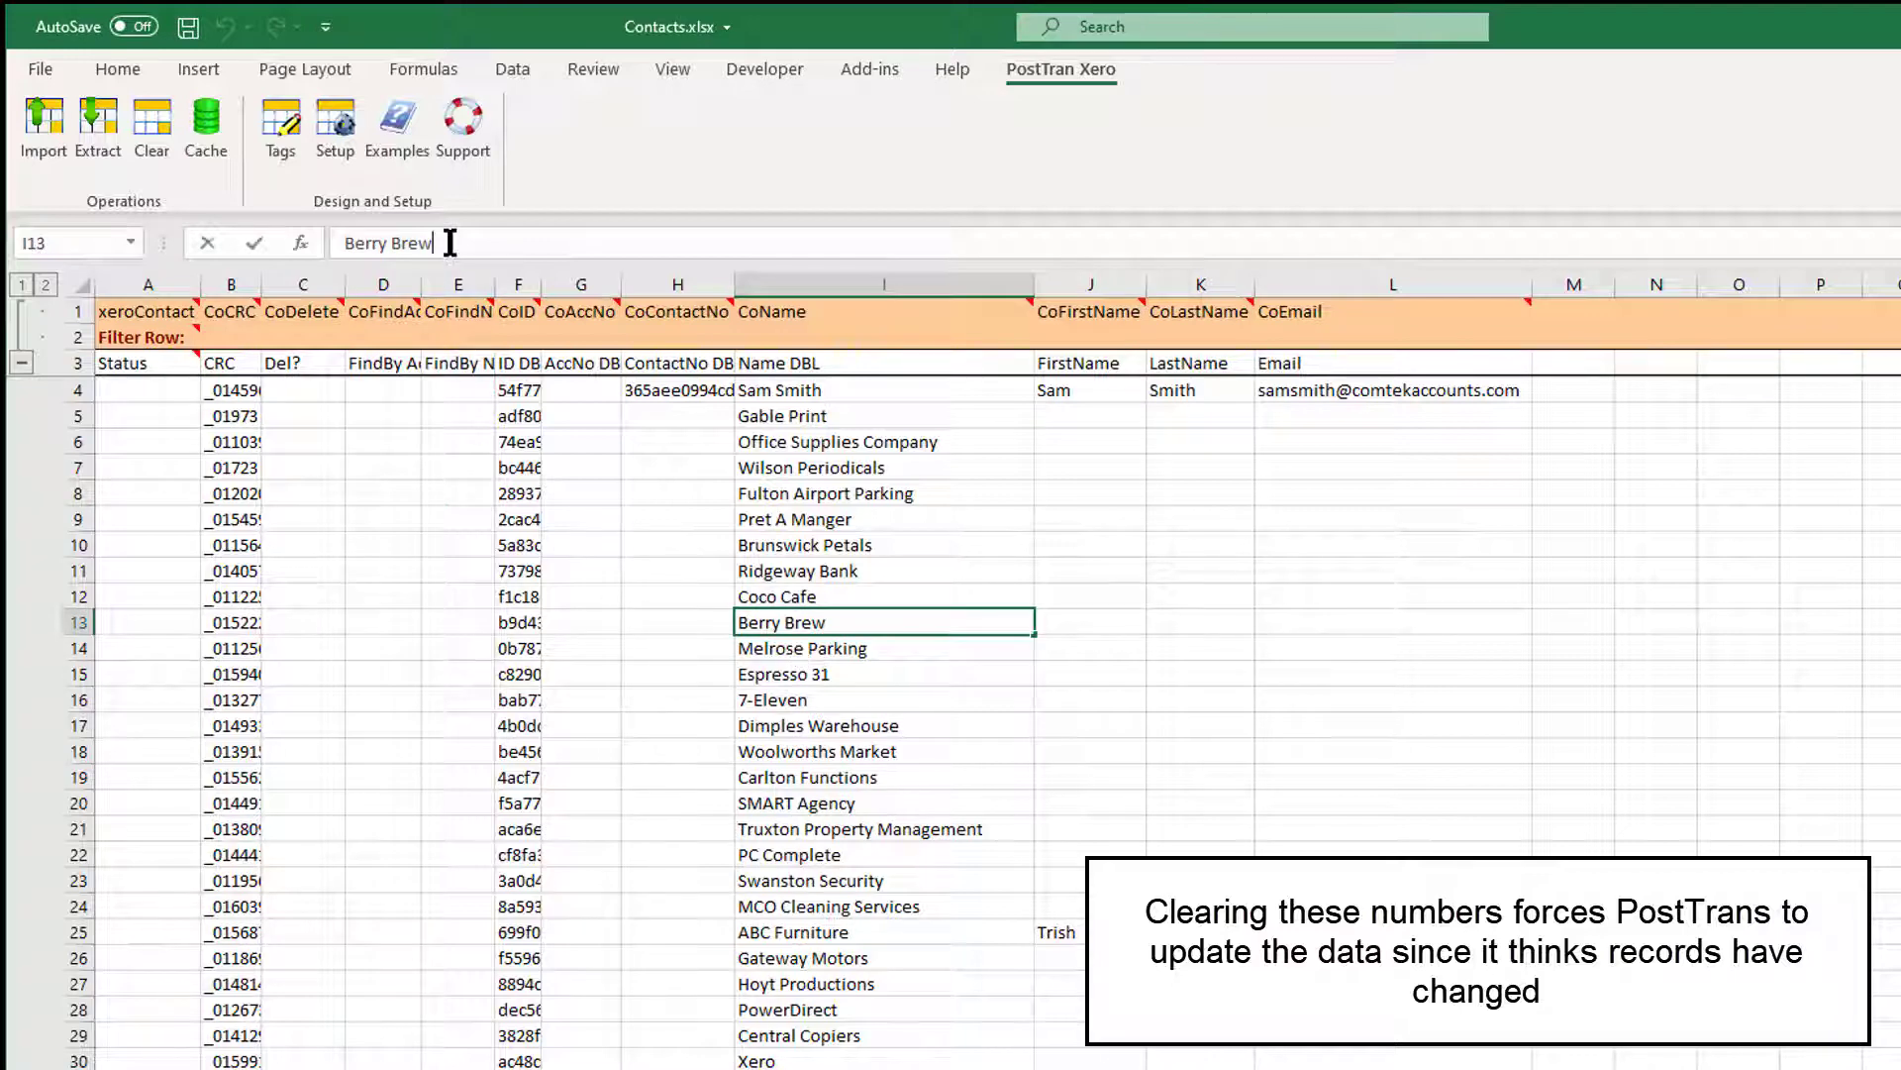
type("s")
left_click(903, 753)
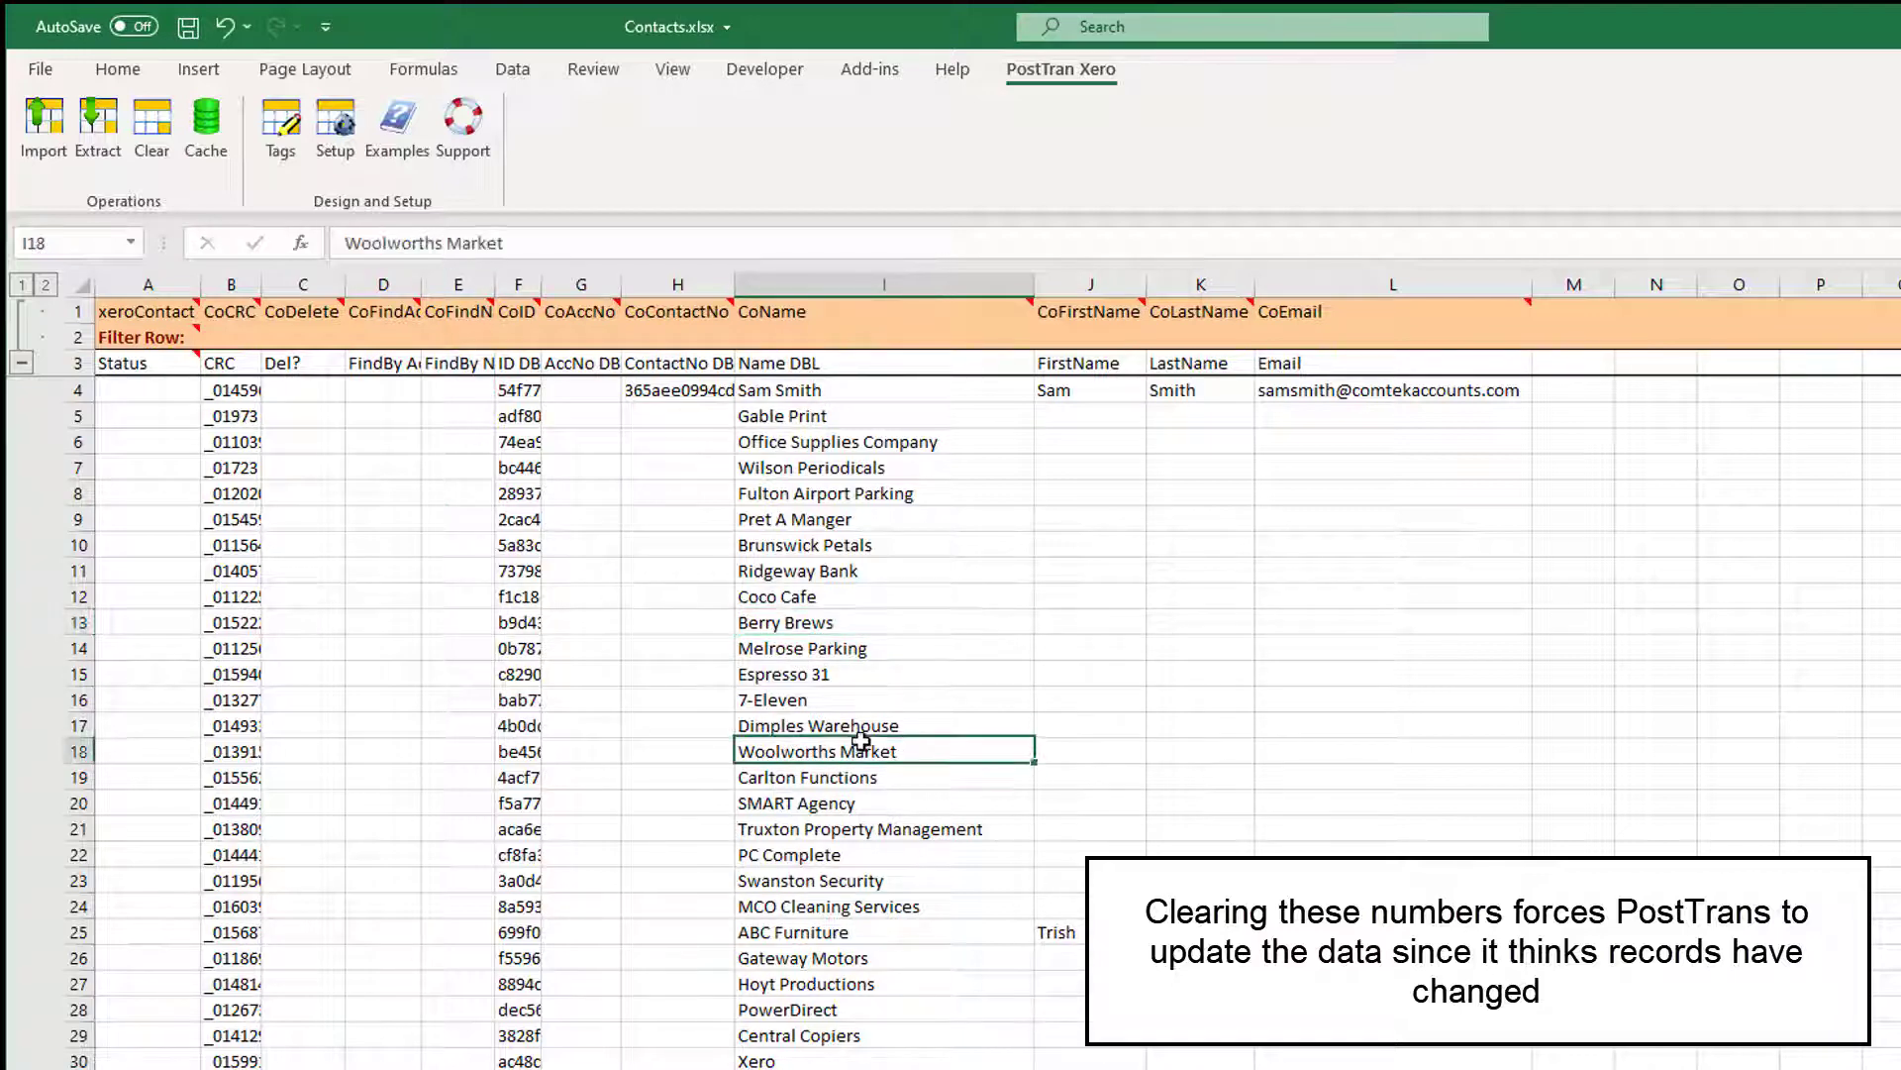
left_click(808, 699)
left_click(432, 248)
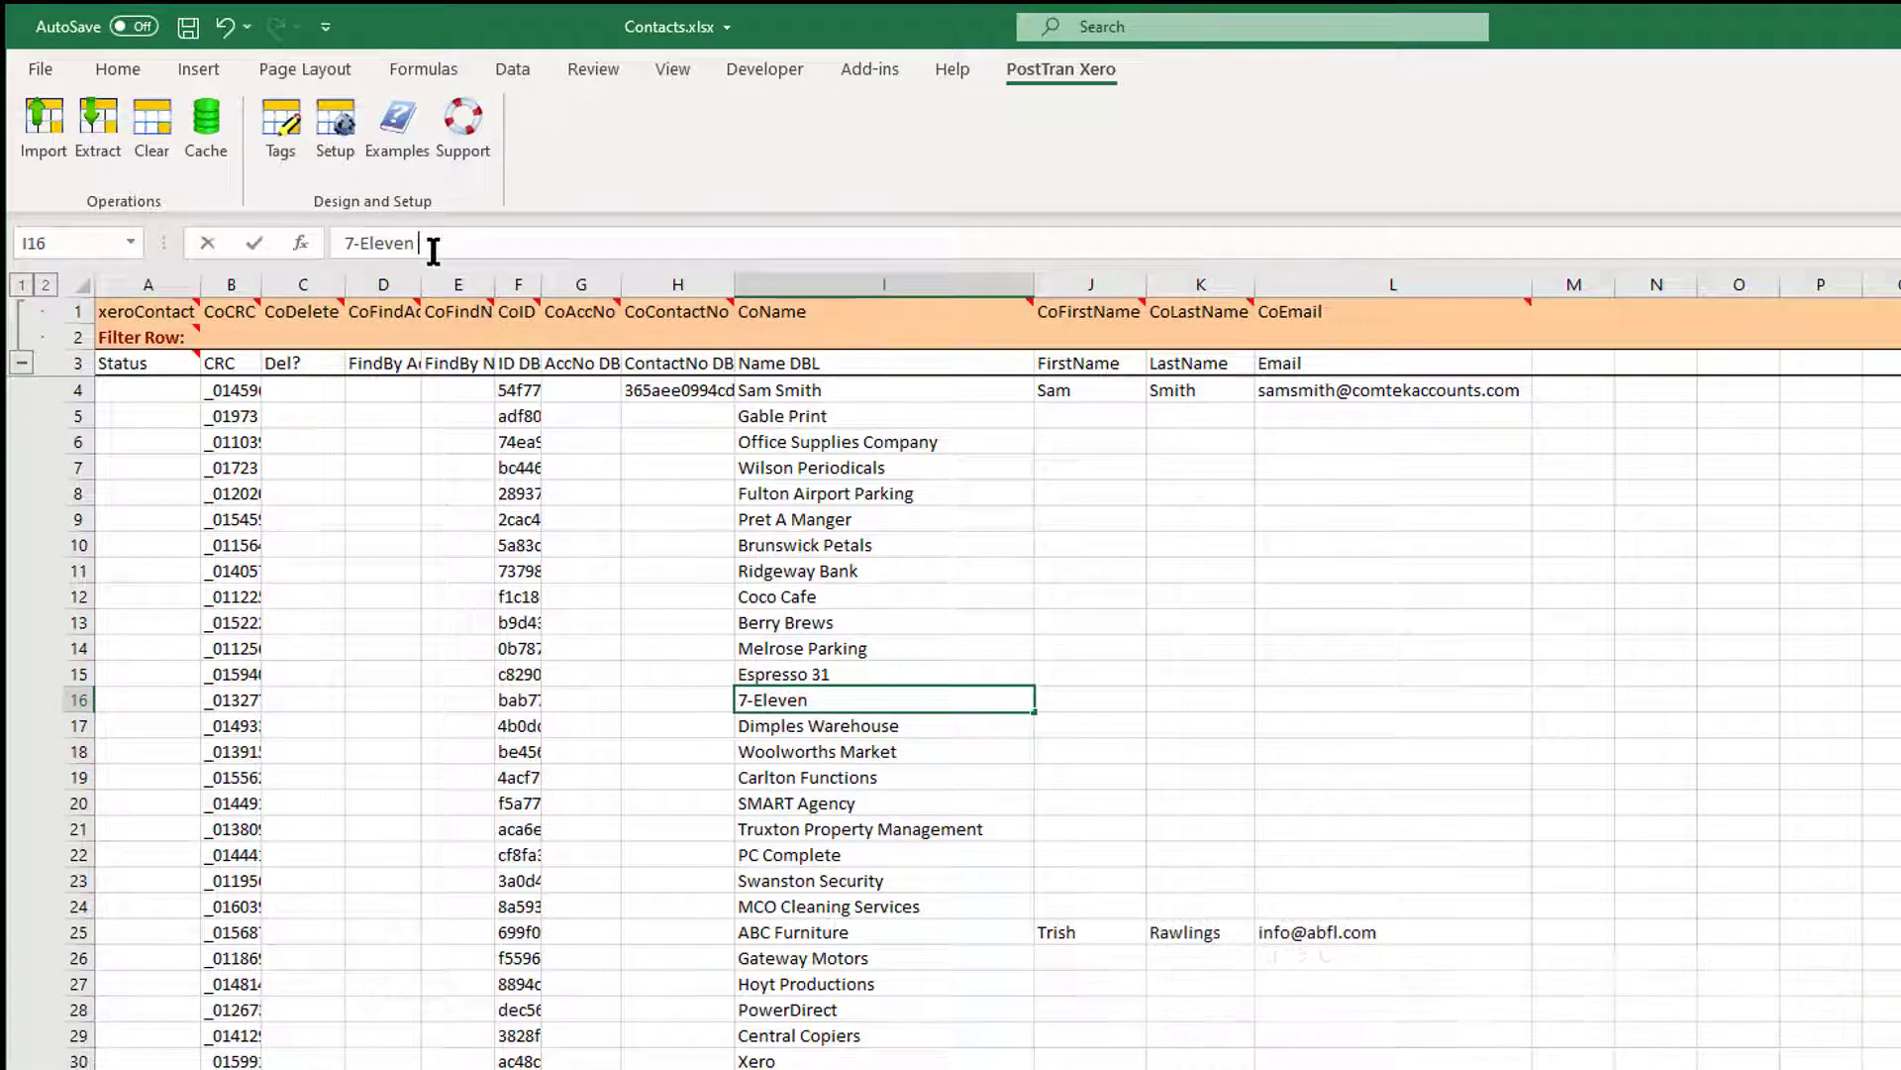
type("24")
left_click(843, 600)
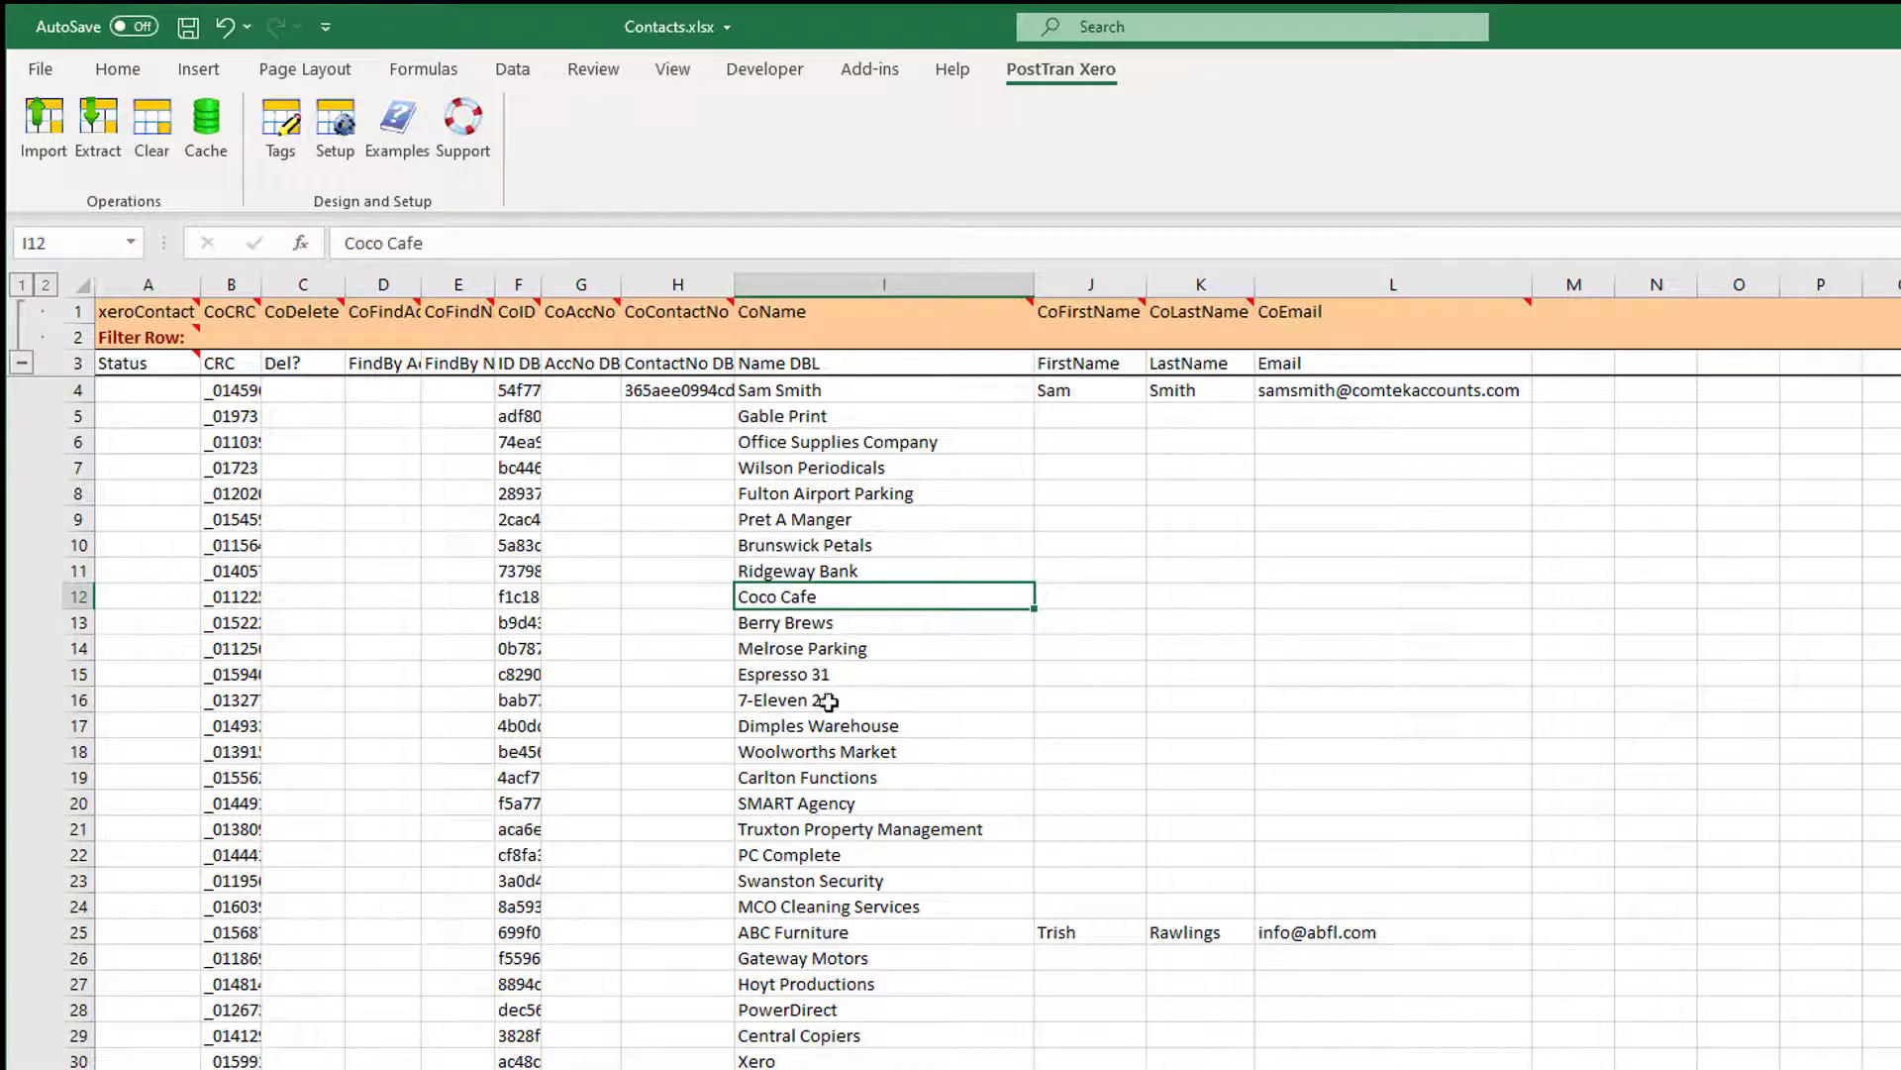
left_click(47, 149)
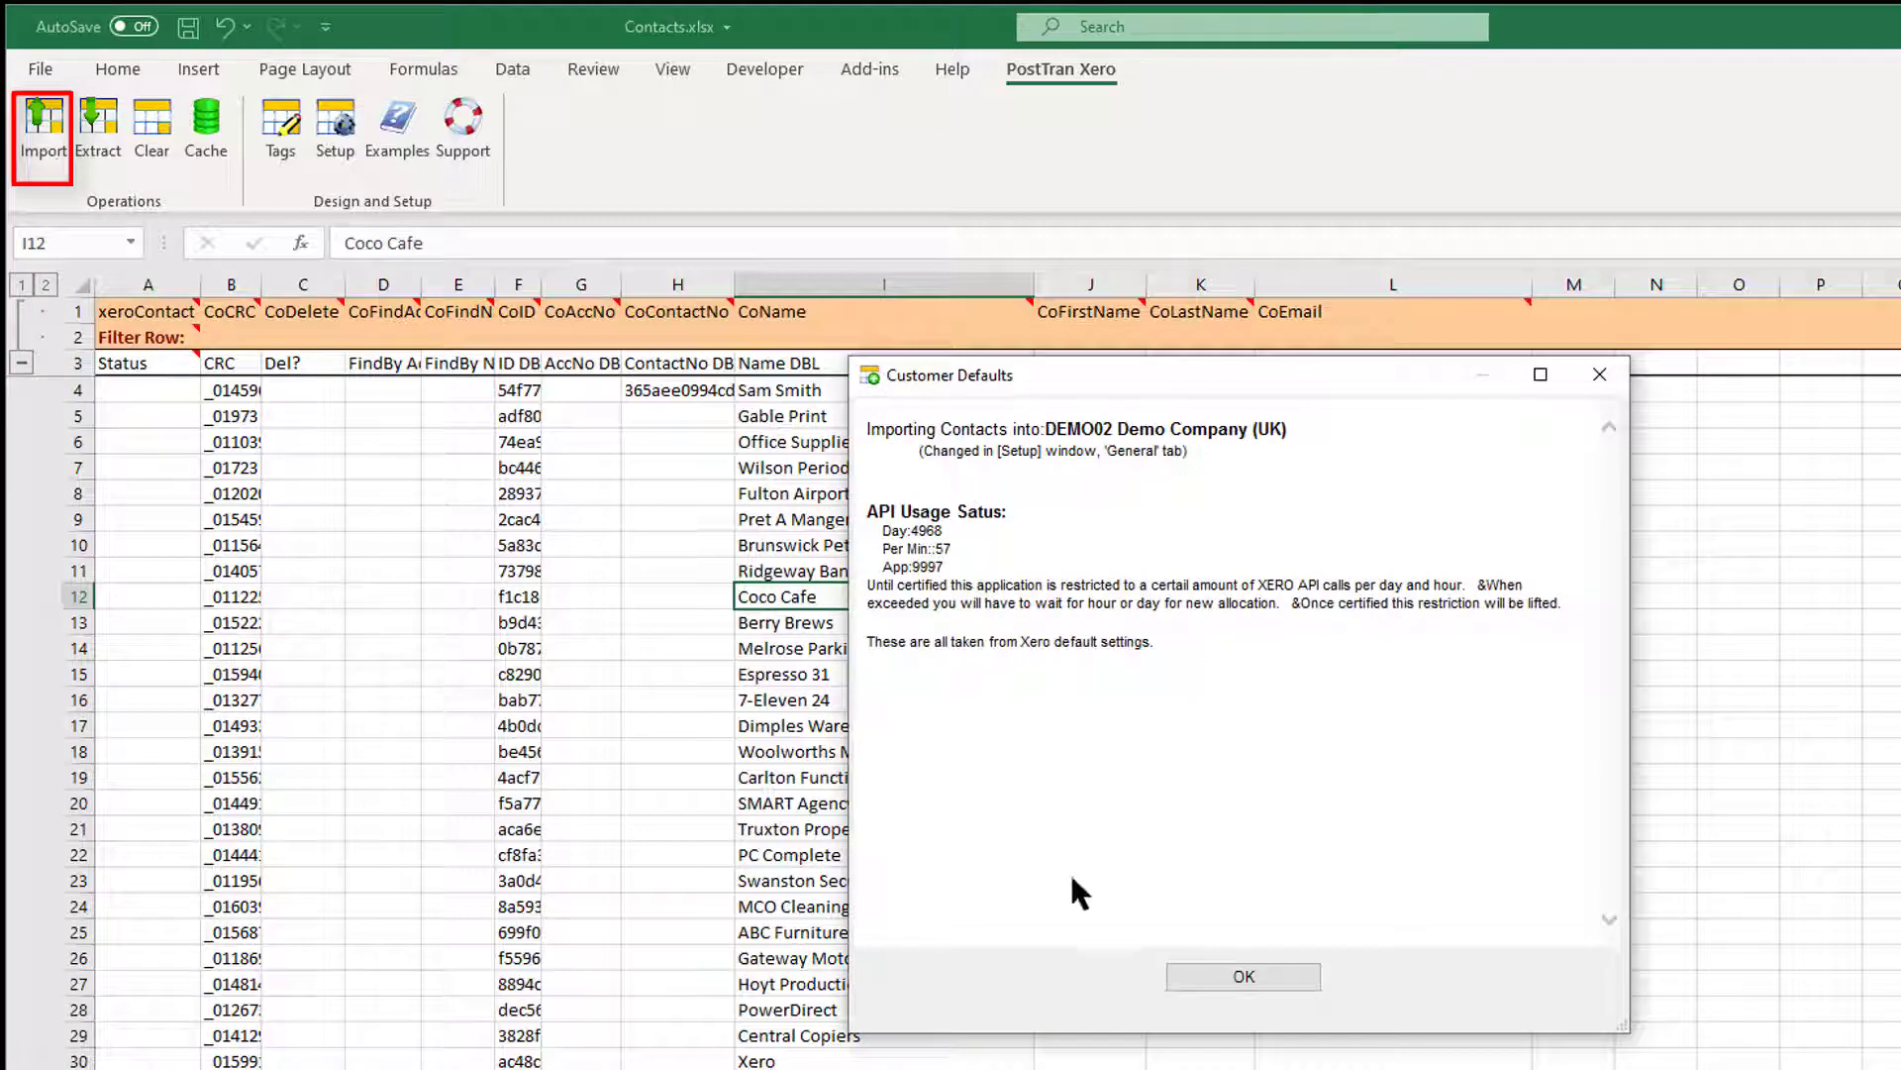
Accept Customer Defaults and import, updating 2 records with 0 errors, then check Berry Brews.
left_click(1233, 976)
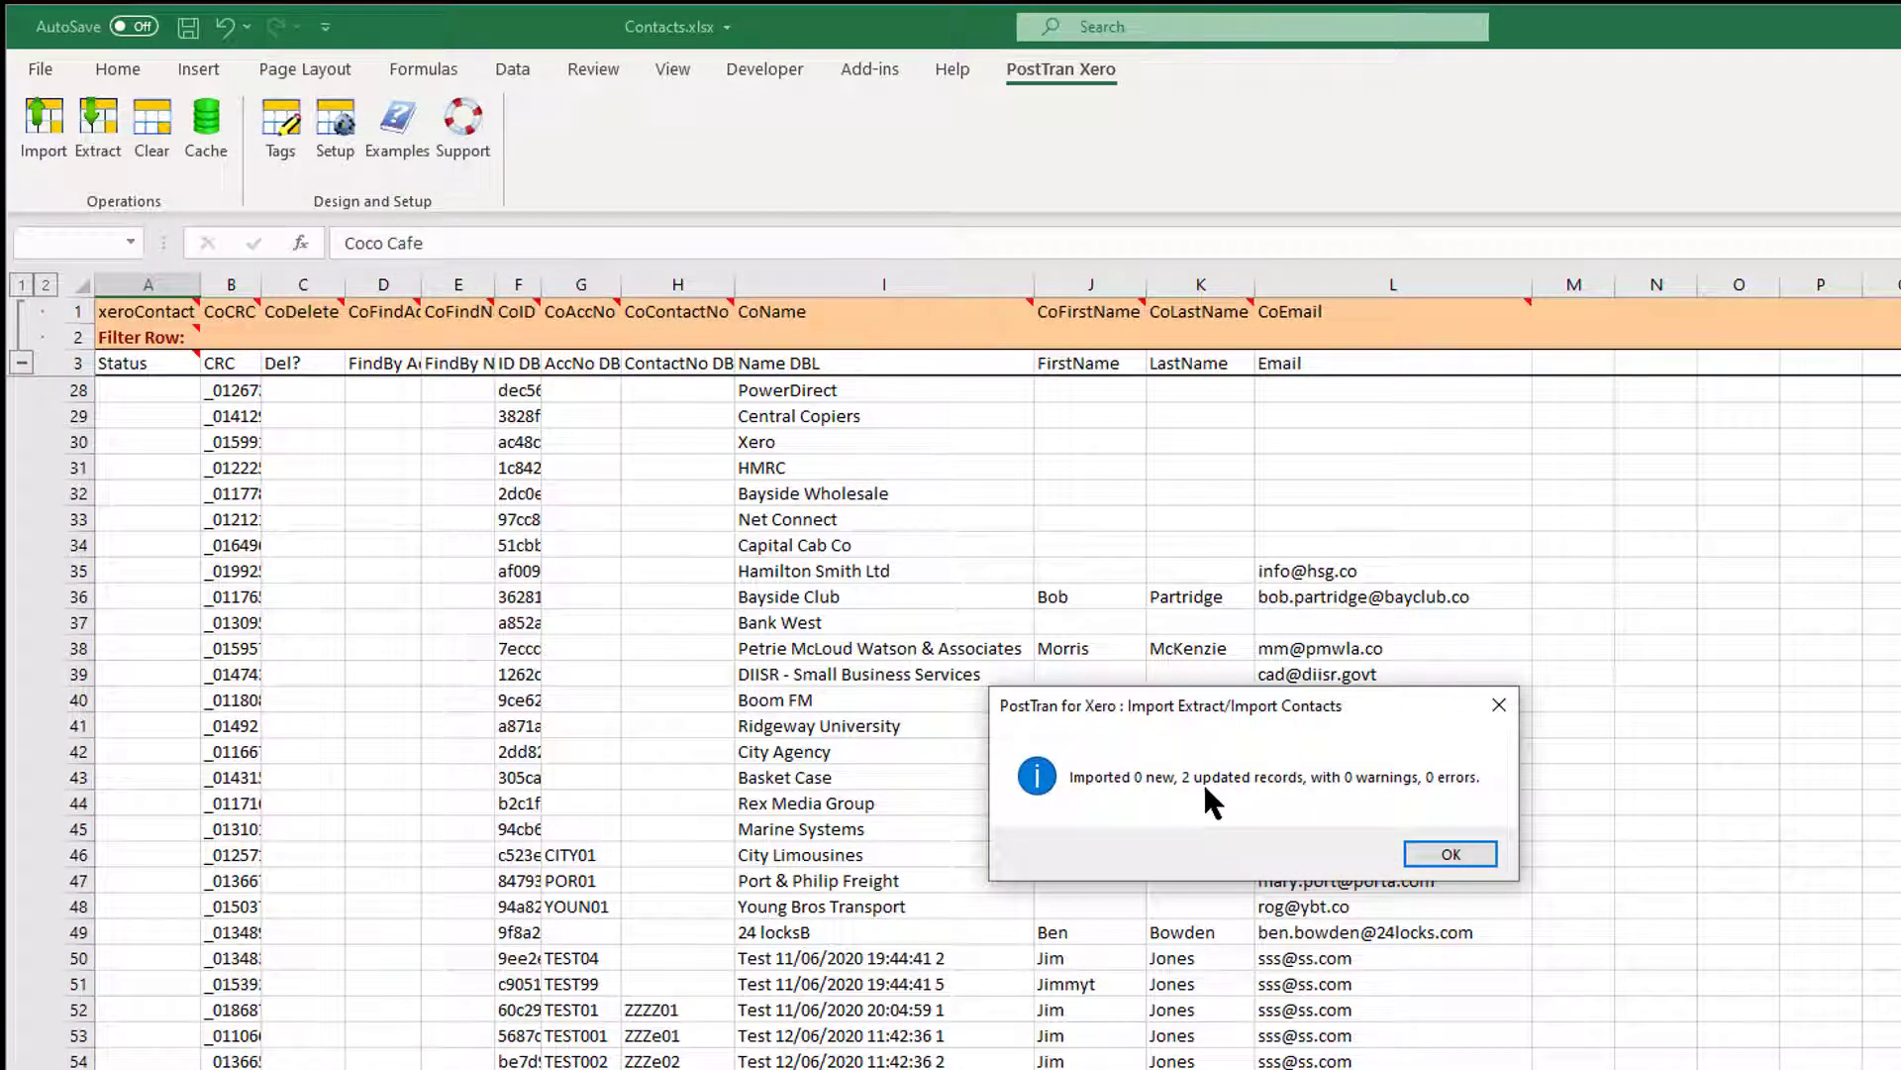
left_click(1449, 854)
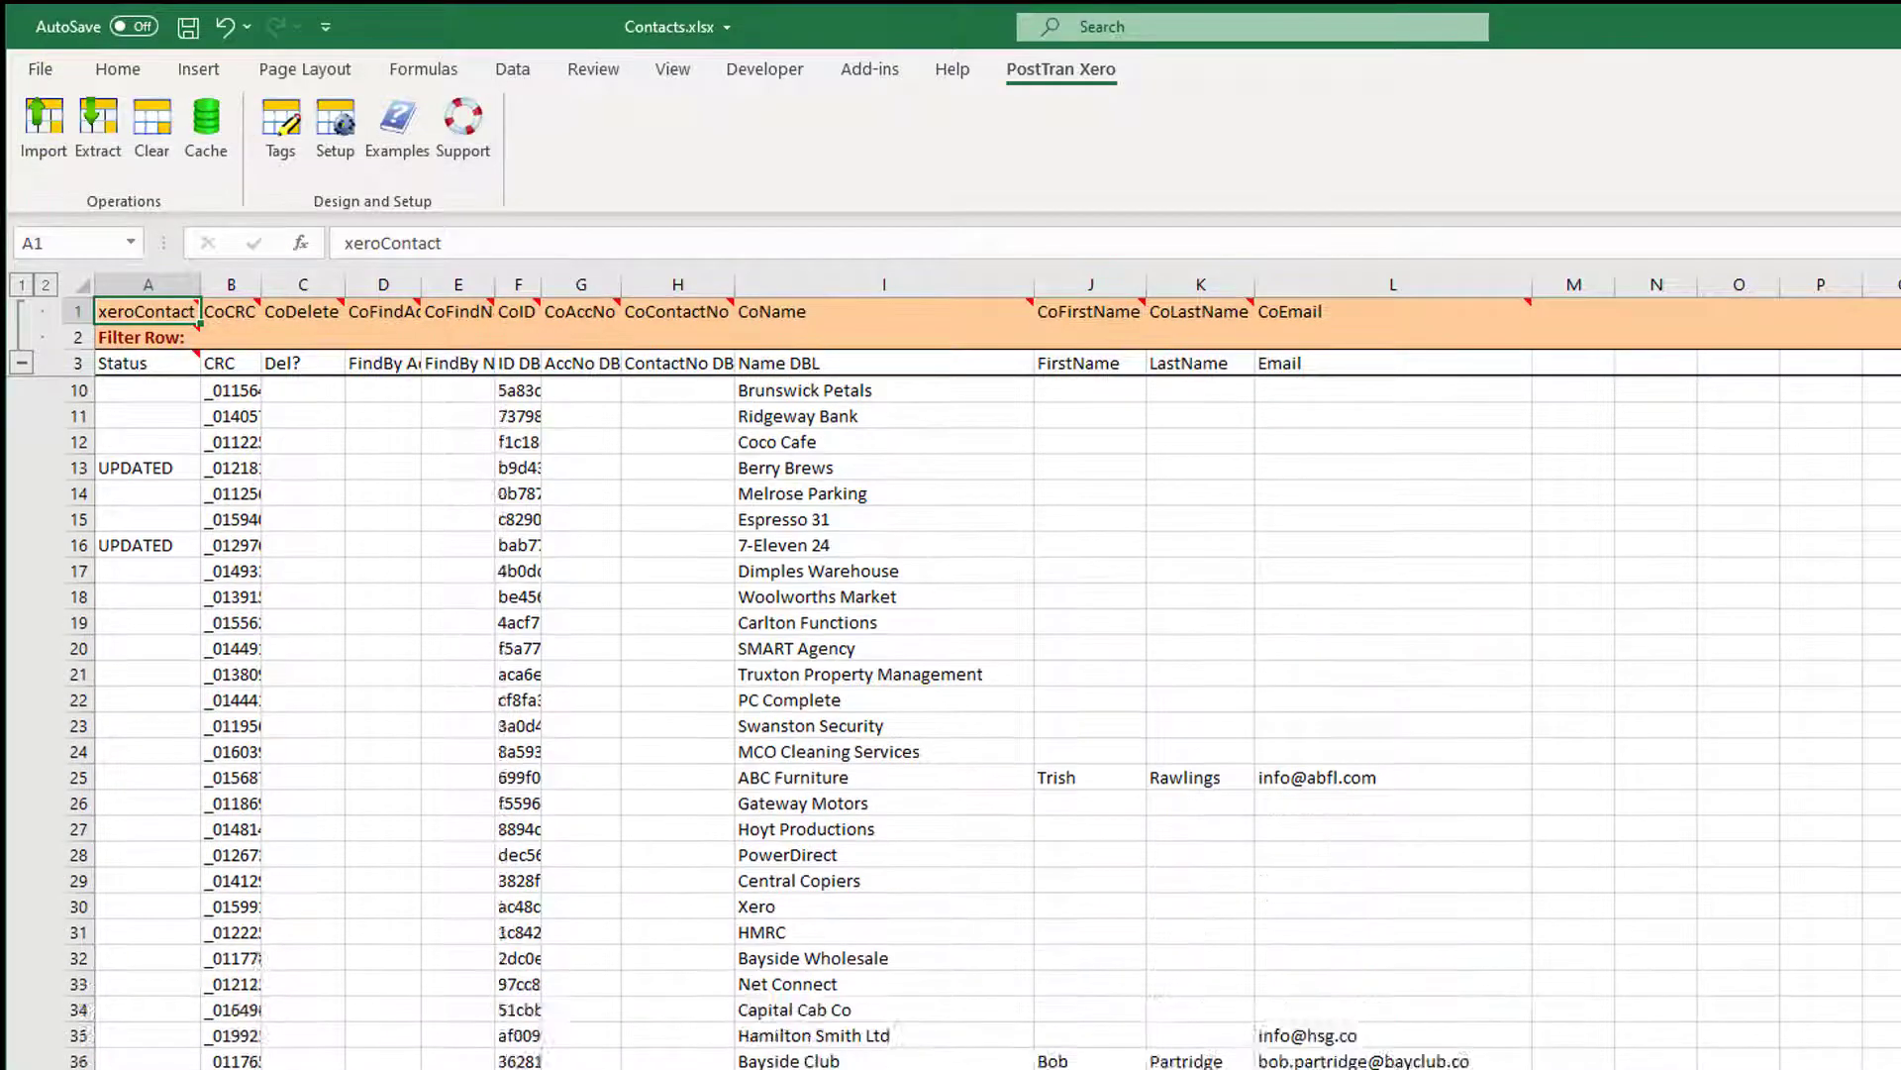
scroll(892, 693, "up", 2)
left_click(777, 628)
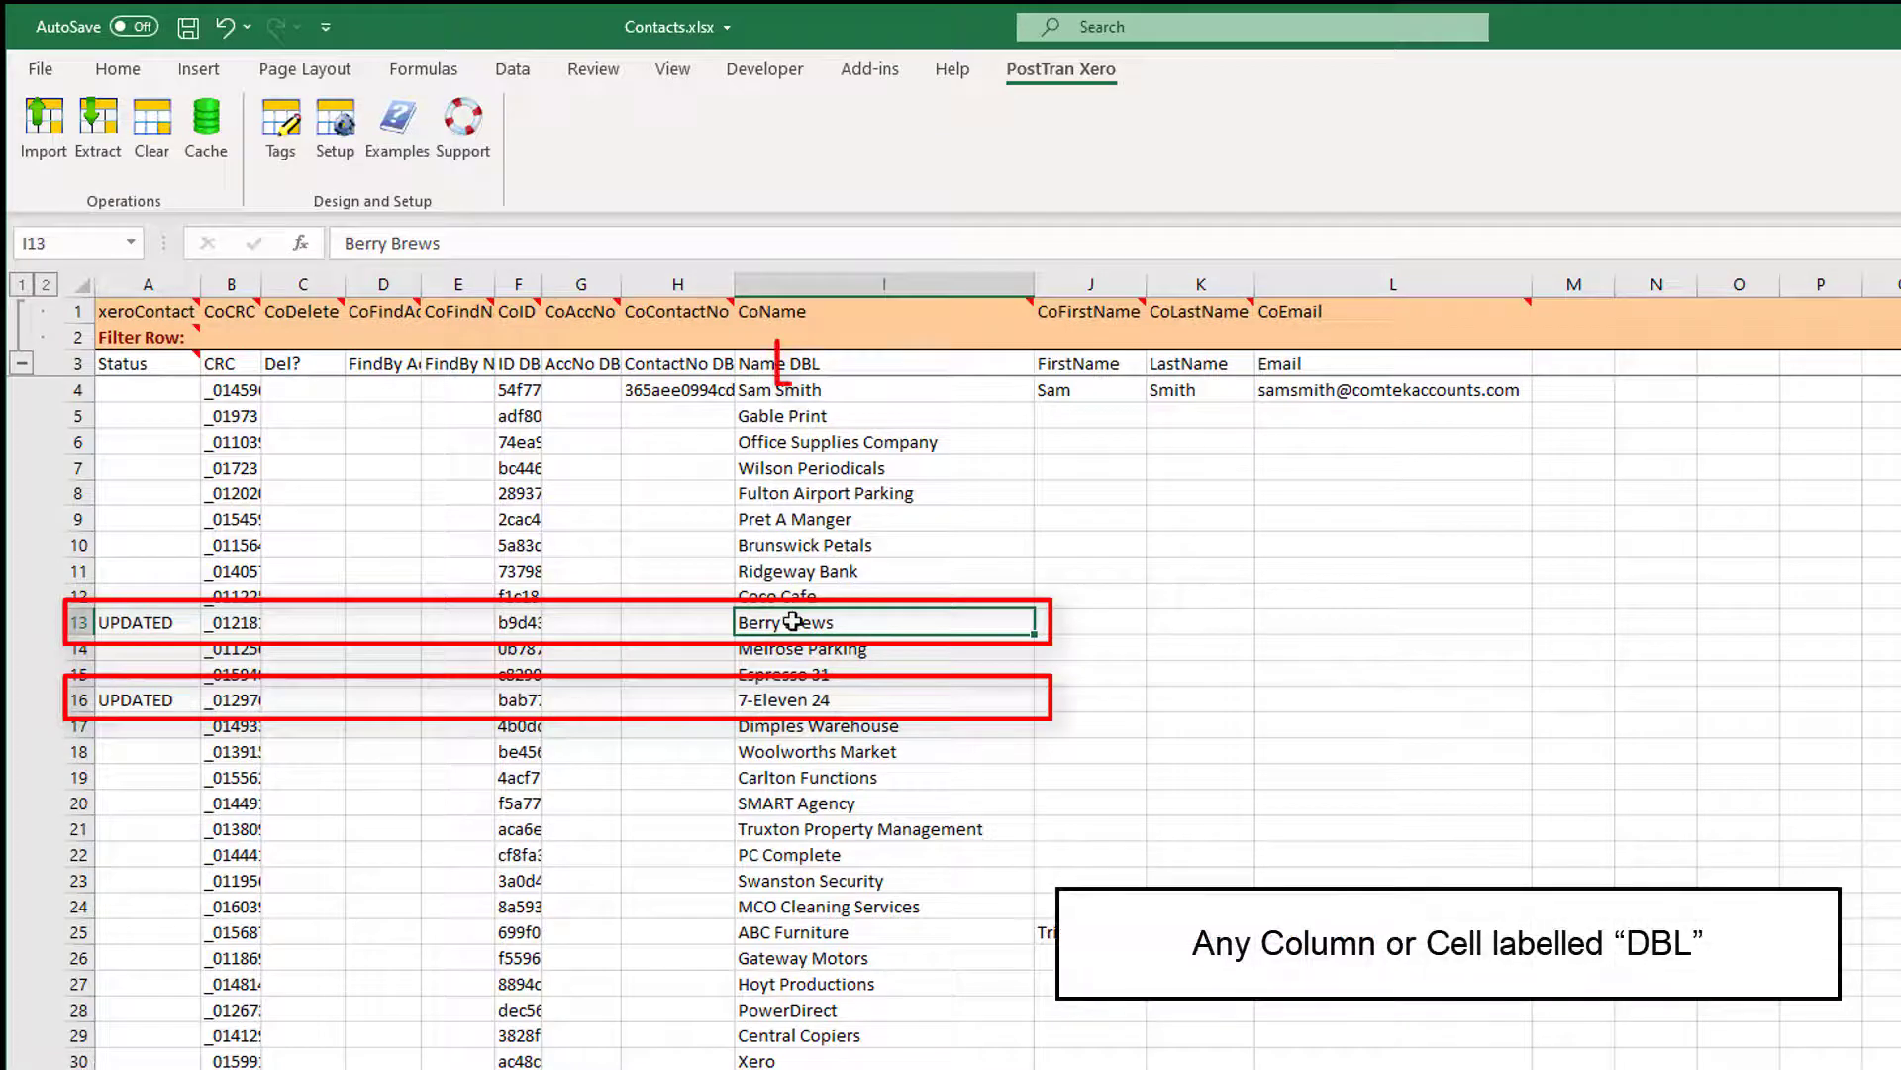
left_click(851, 705)
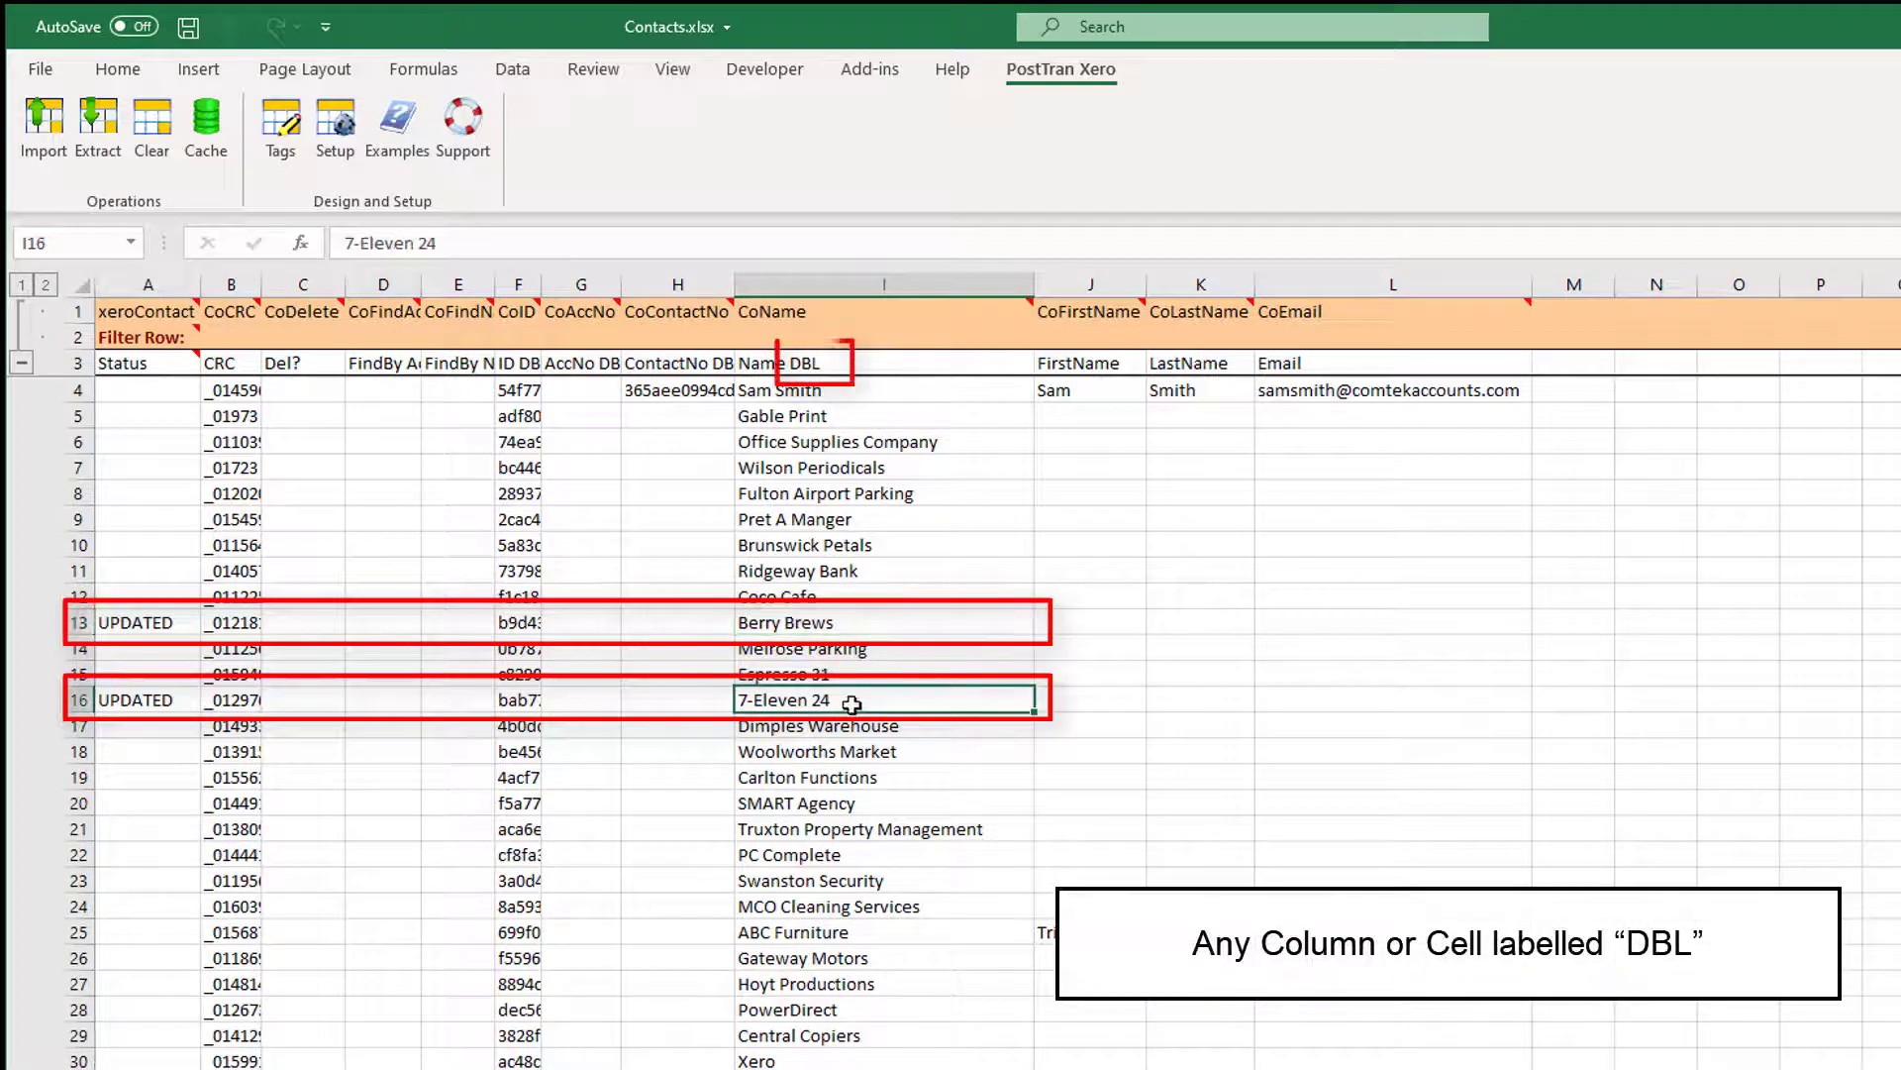
double_click(820, 622)
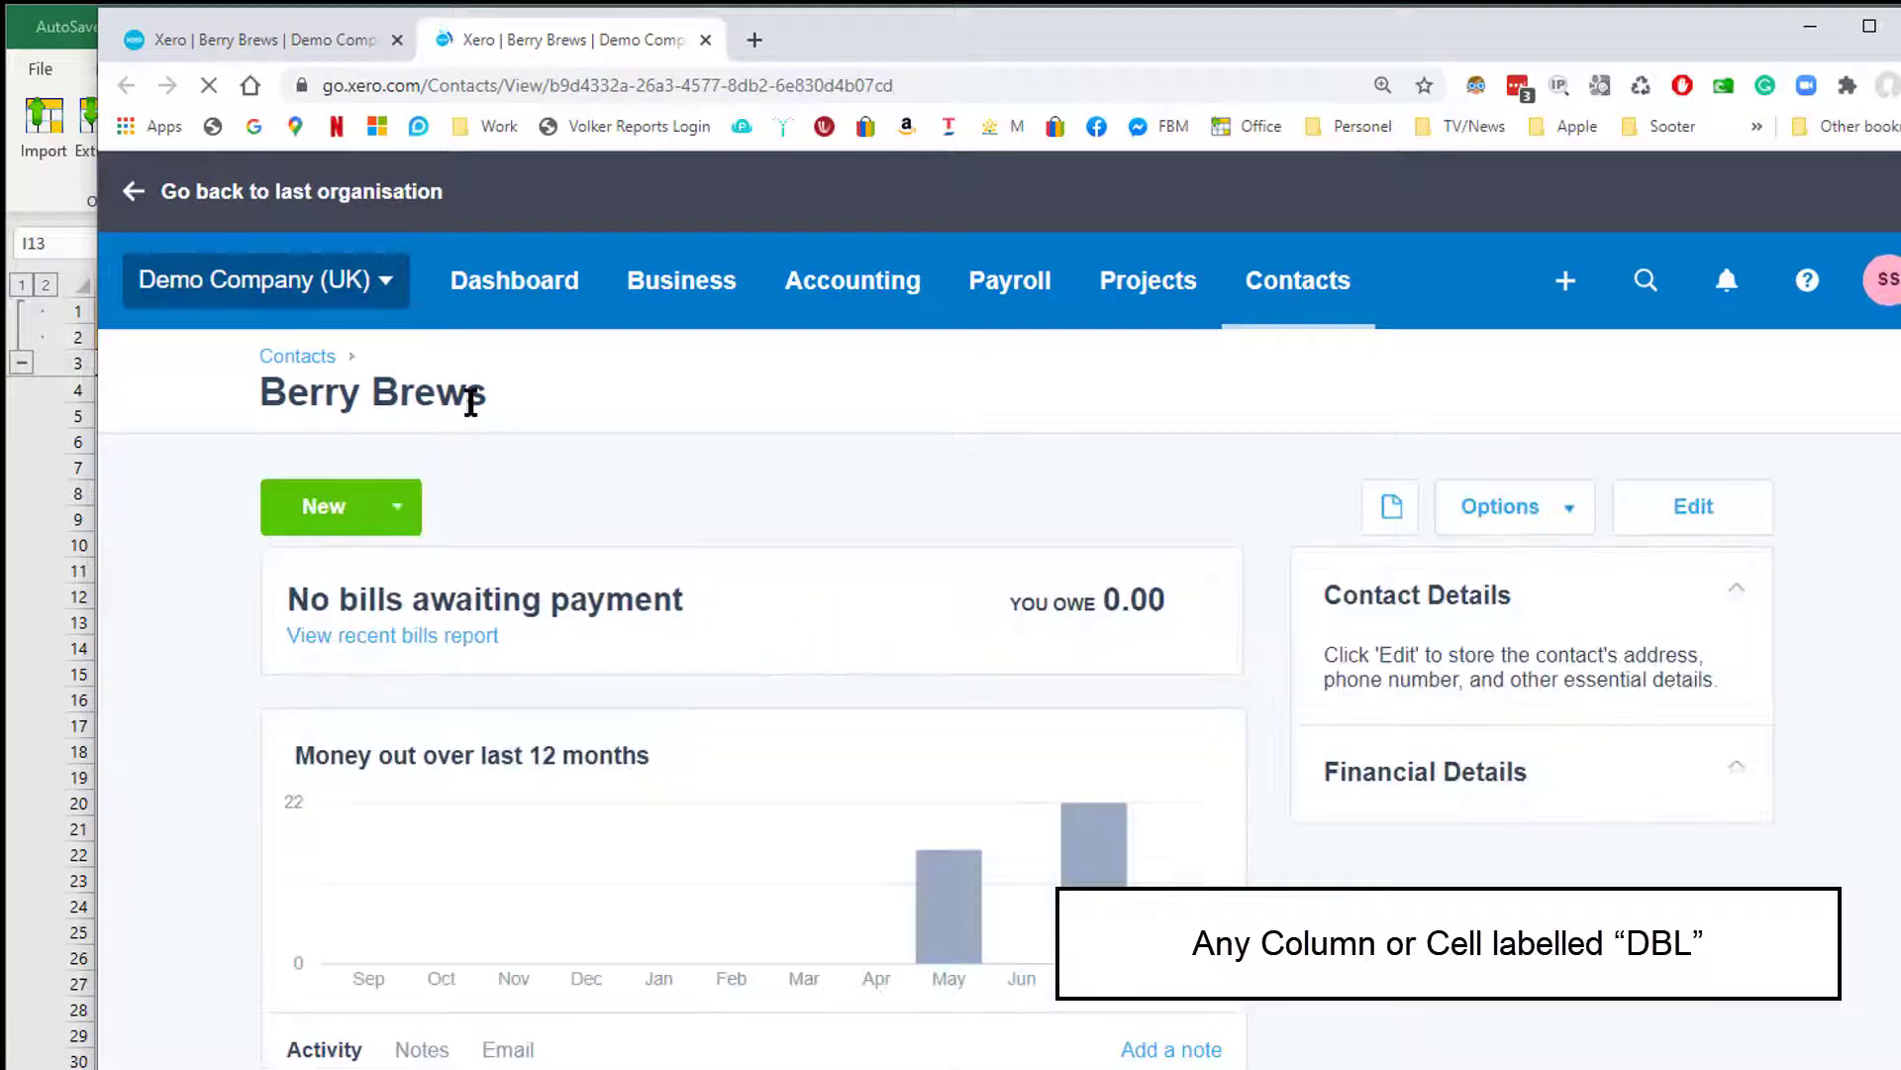
left_click_drag(479, 396, 264, 395)
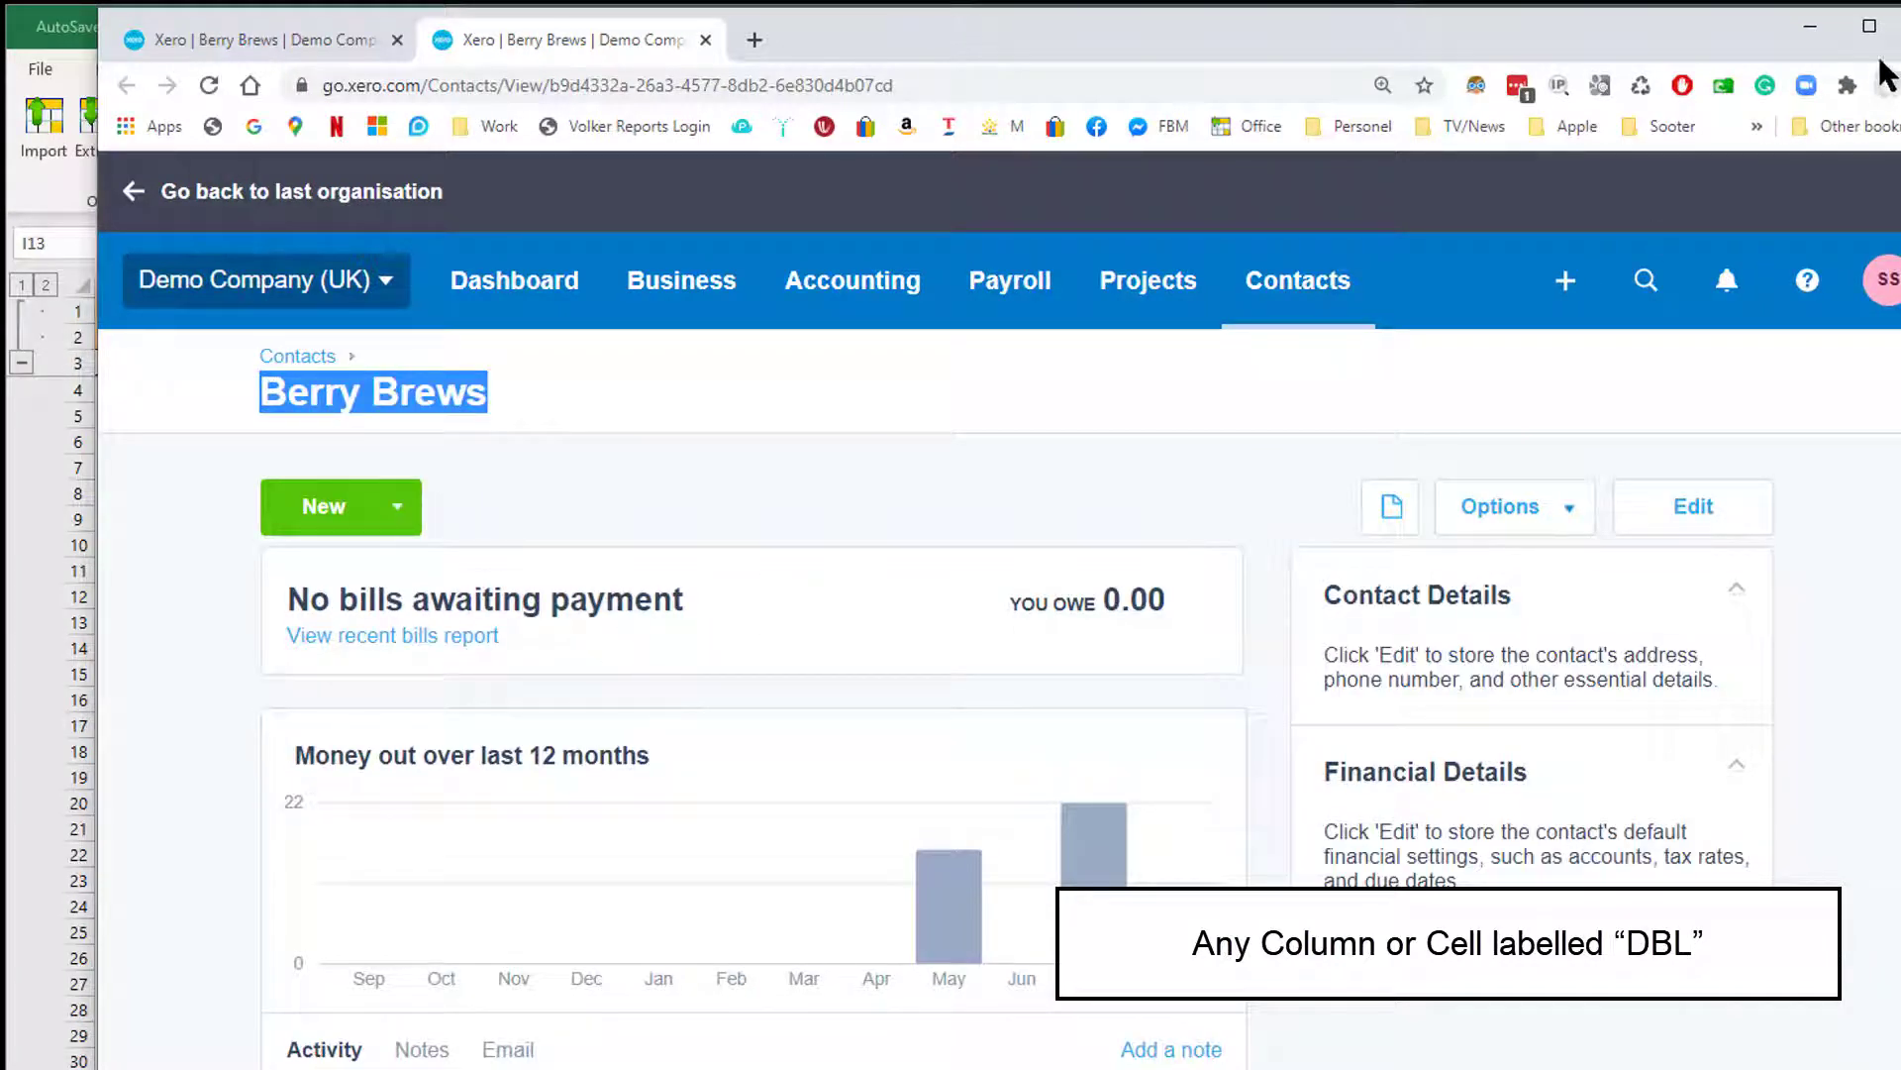
left_click(1814, 26)
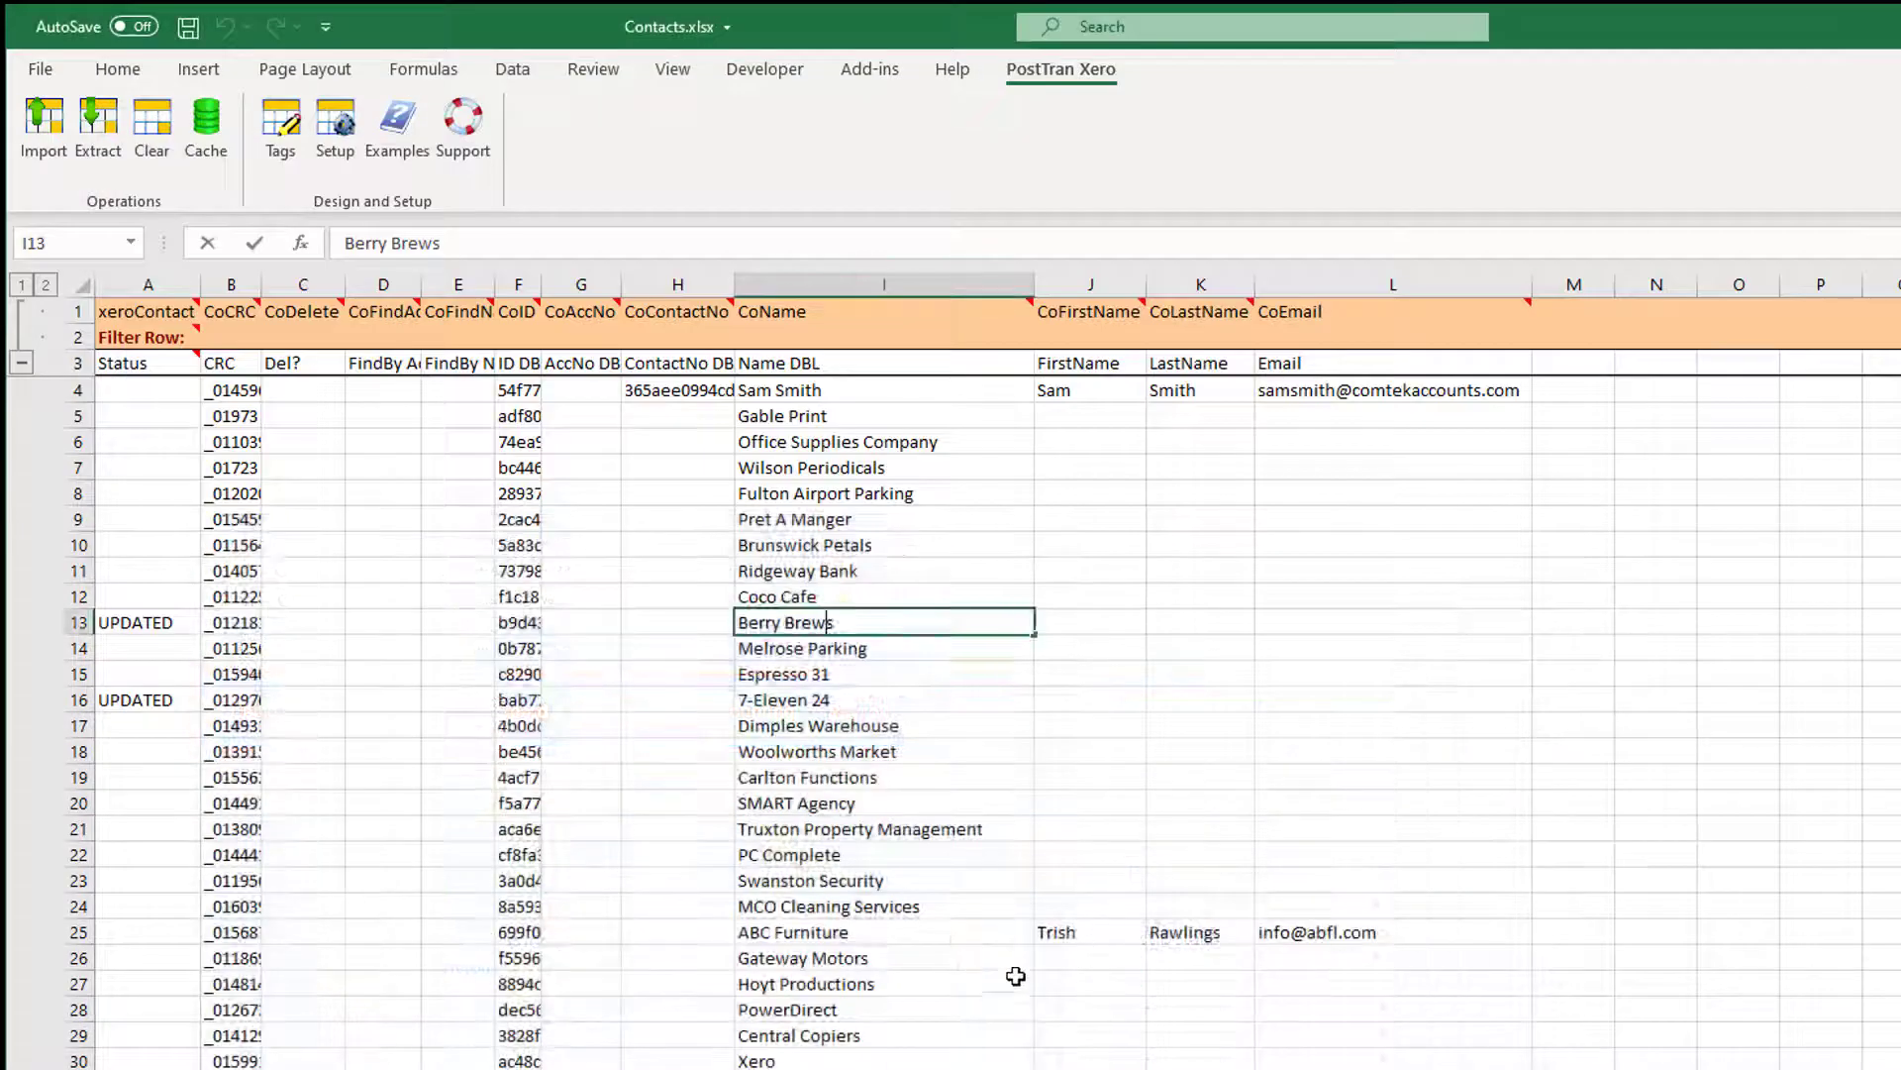
Copy the Young Bros Transport row and enter the new contact's account number in G56.
scroll(1018, 981, "down", 13)
scroll(991, 991, "up", 3)
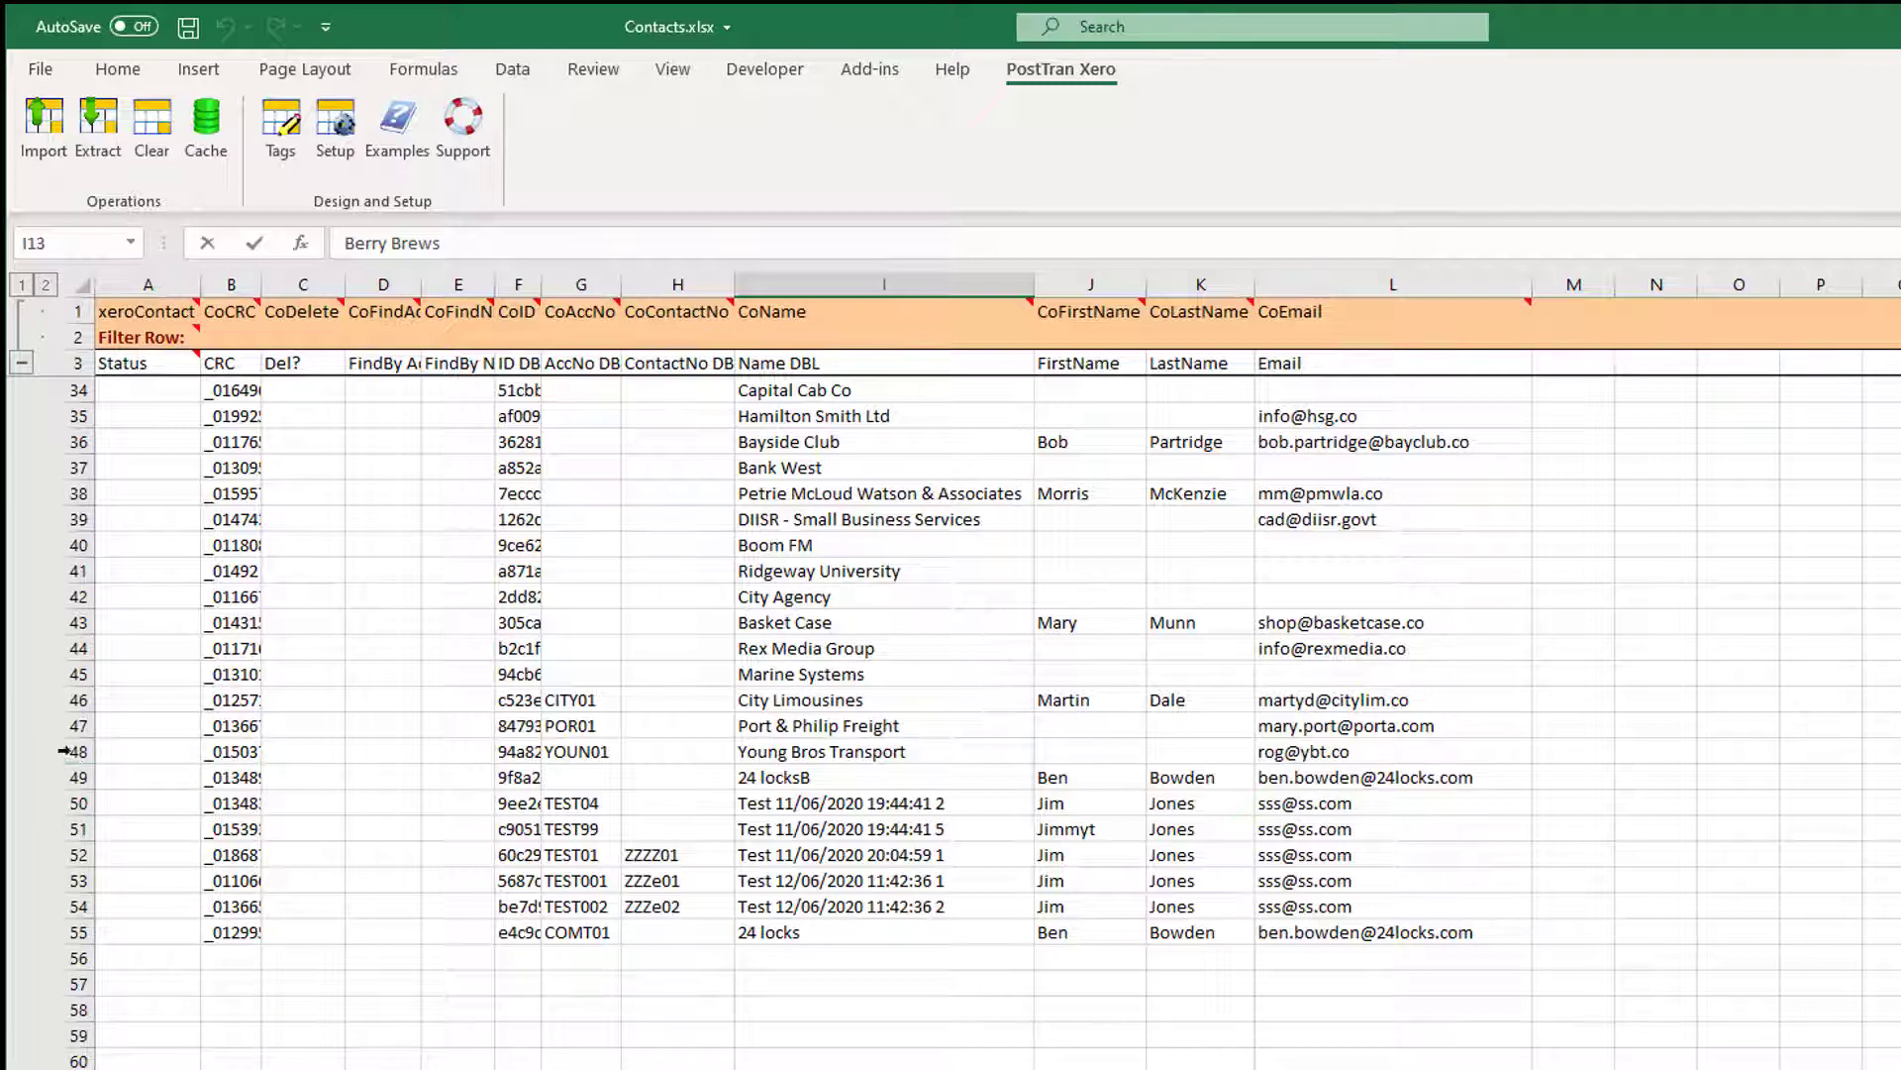
left_click(82, 752)
key("ctrl+c")
left_click(523, 959)
left_click(577, 965)
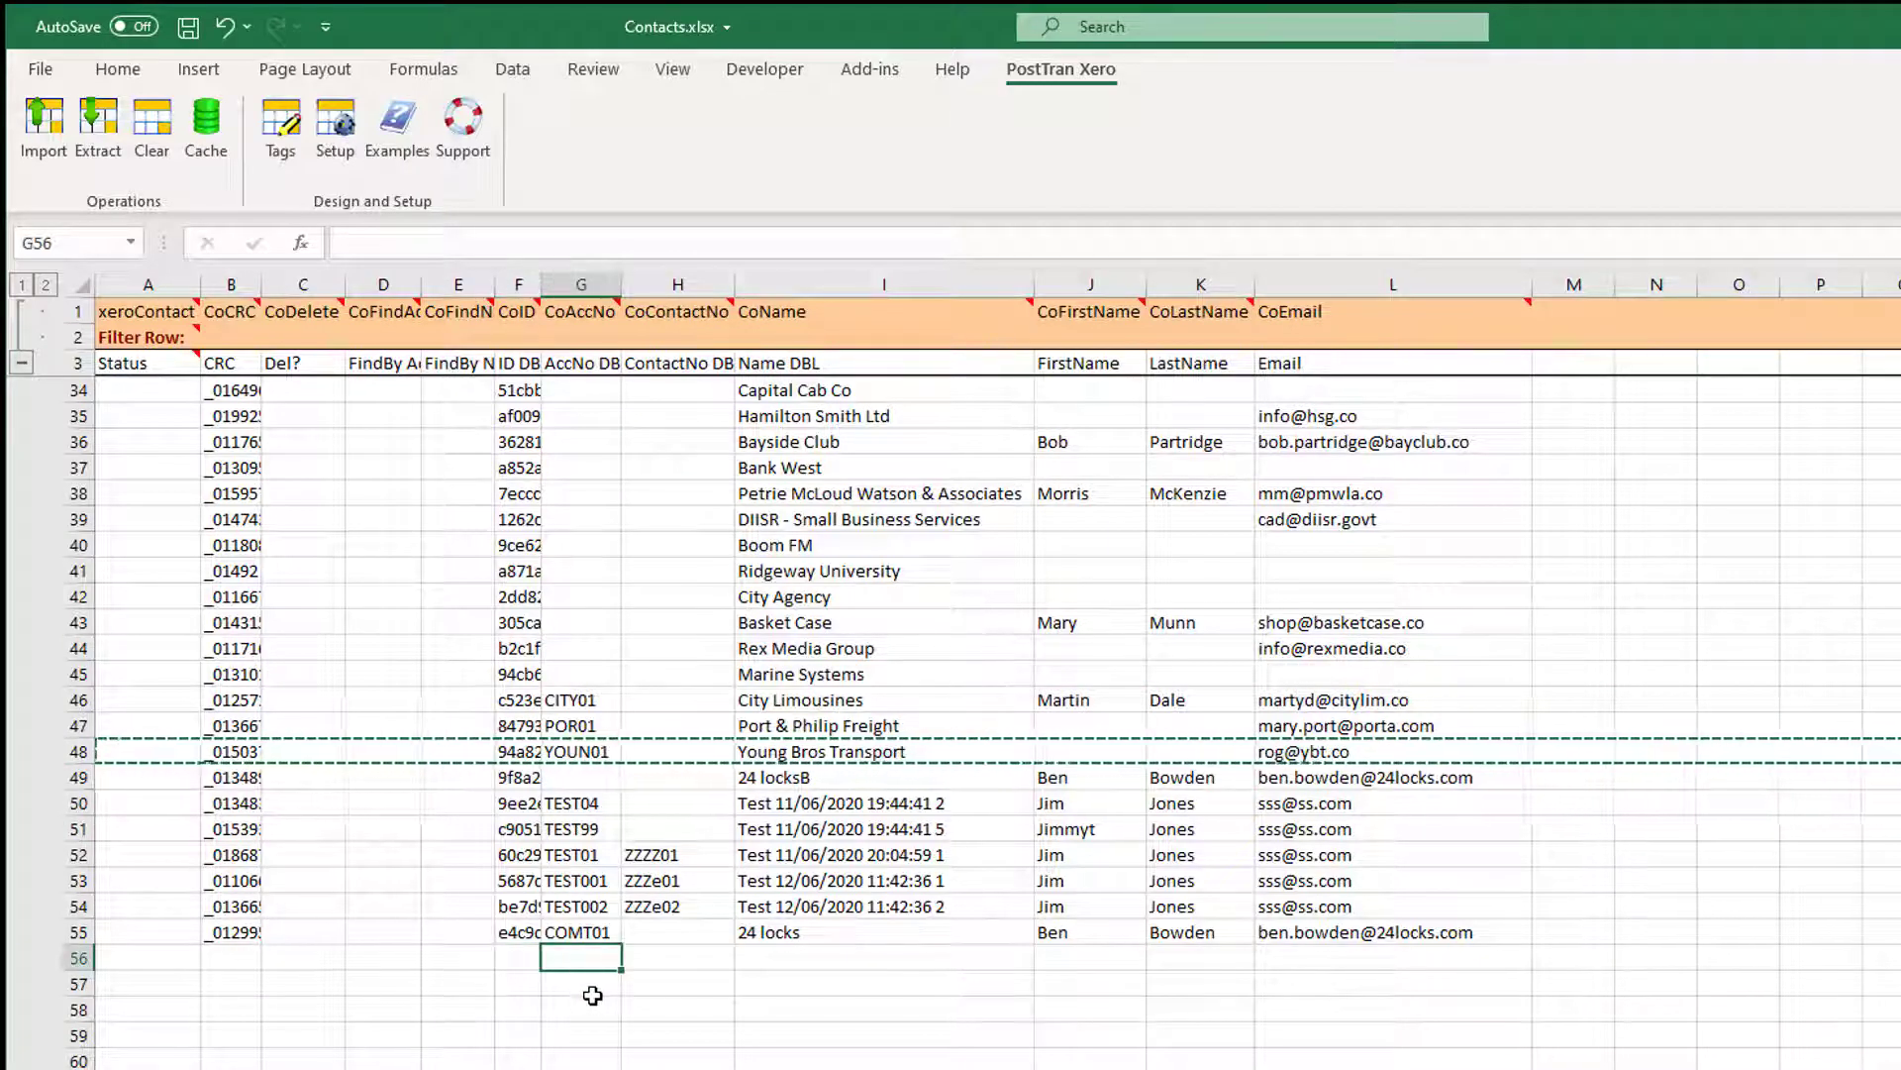
type("SAMO0")
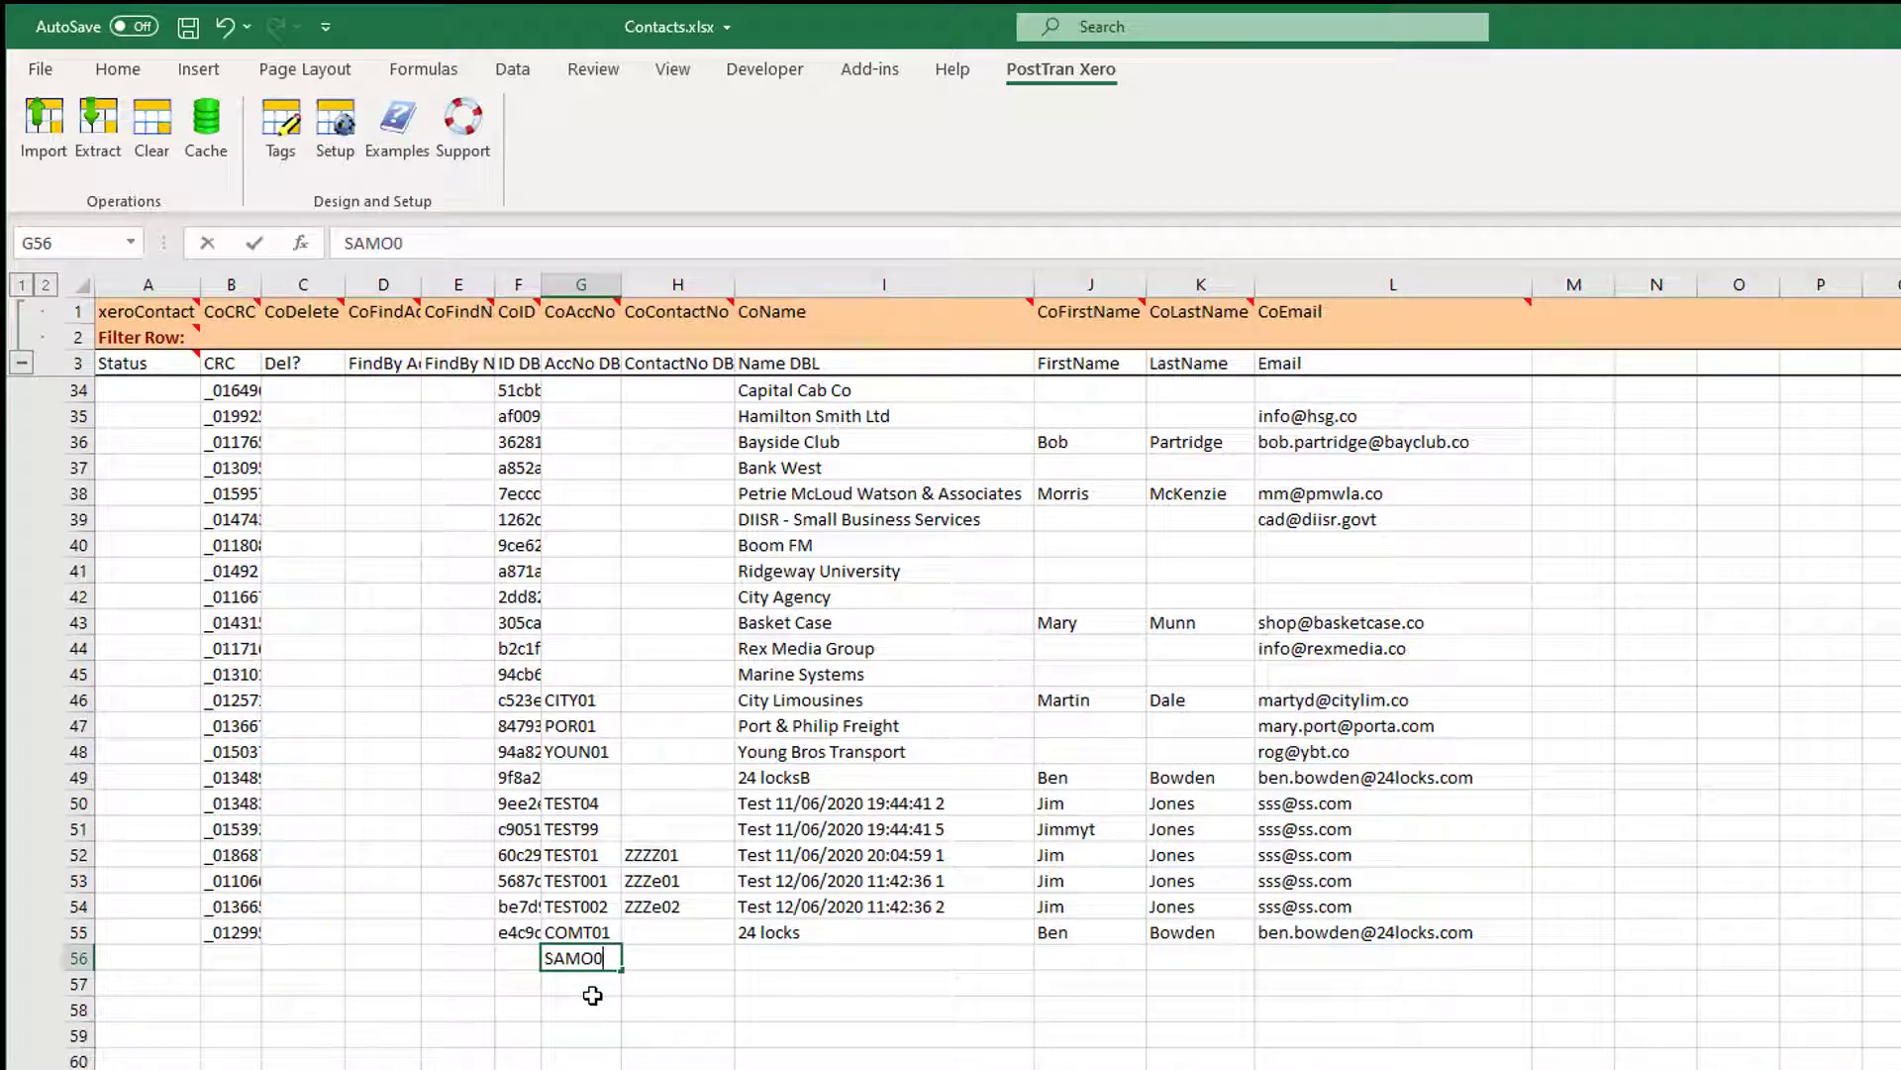
type("21")
key("Tab")
Enter 'Sam's Company' in I56, then the contact's first name, last name and e-mail.
left_click(770, 970)
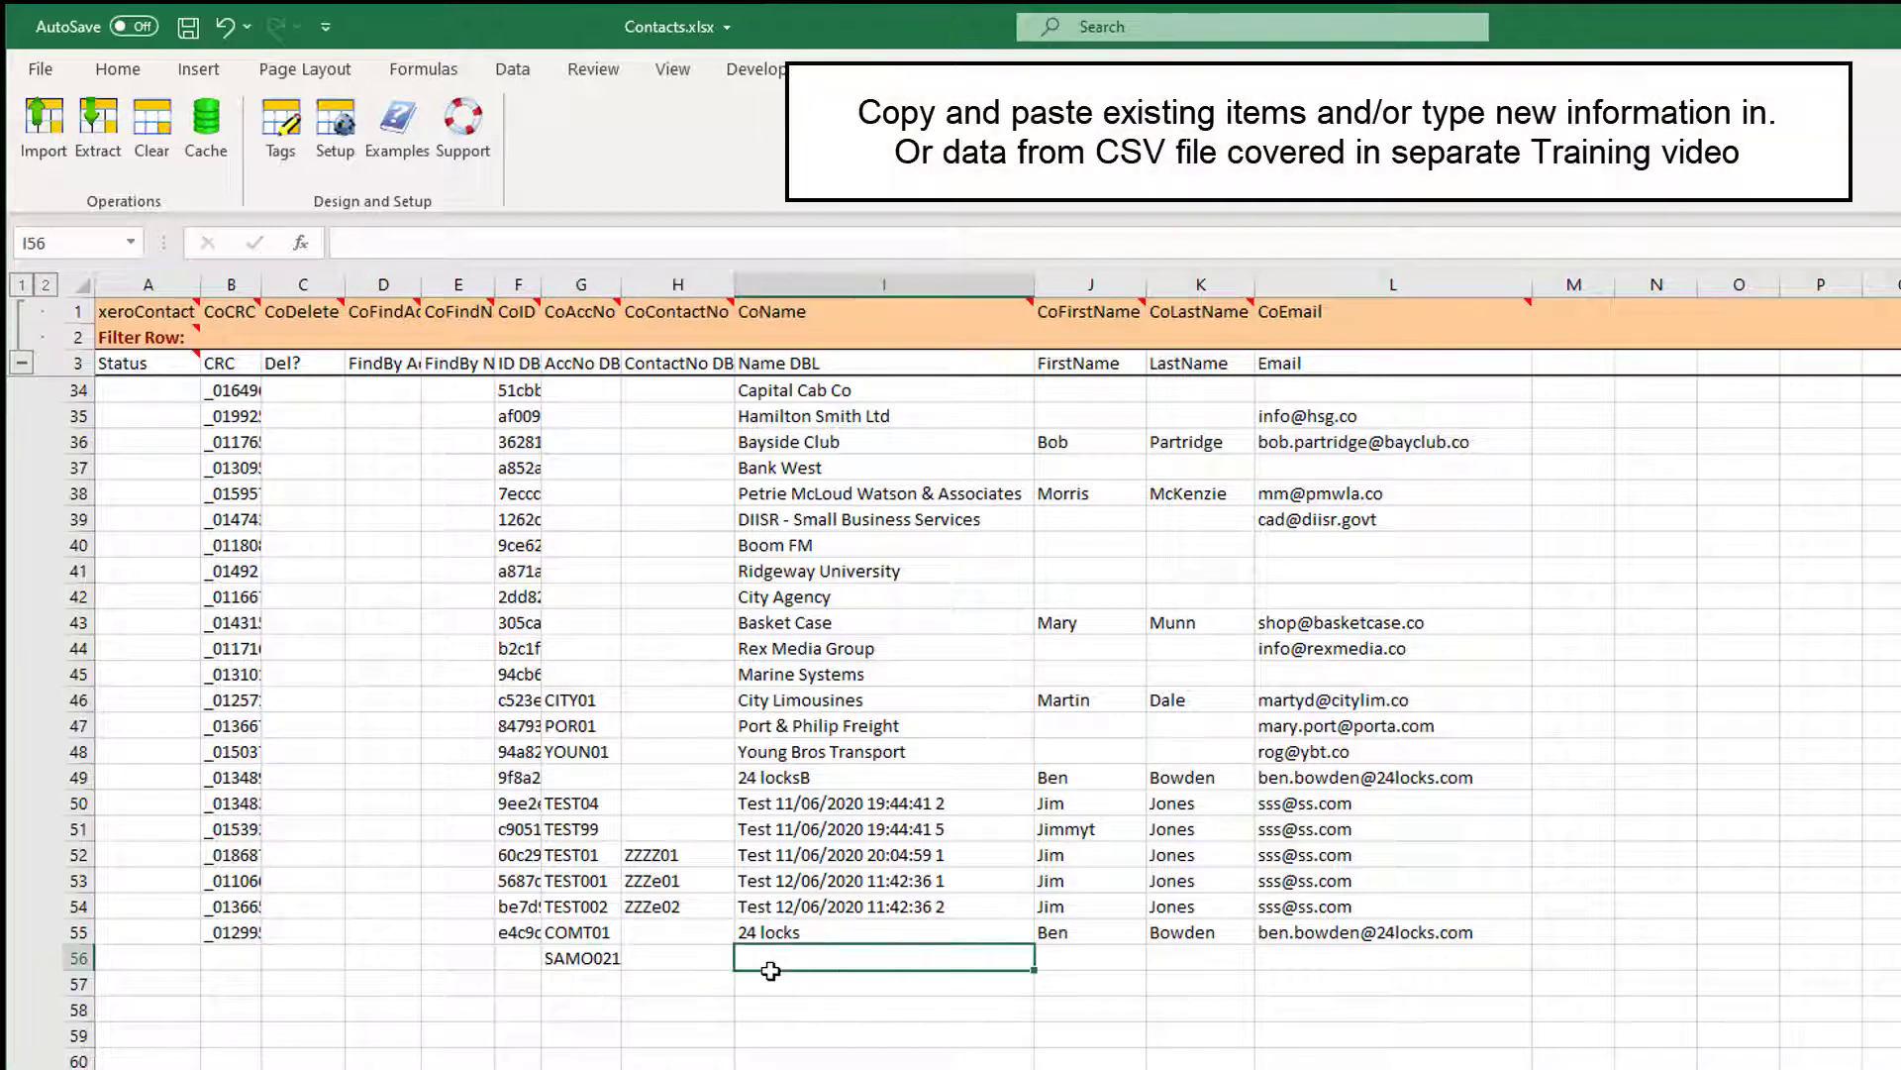
type("Sam's ")
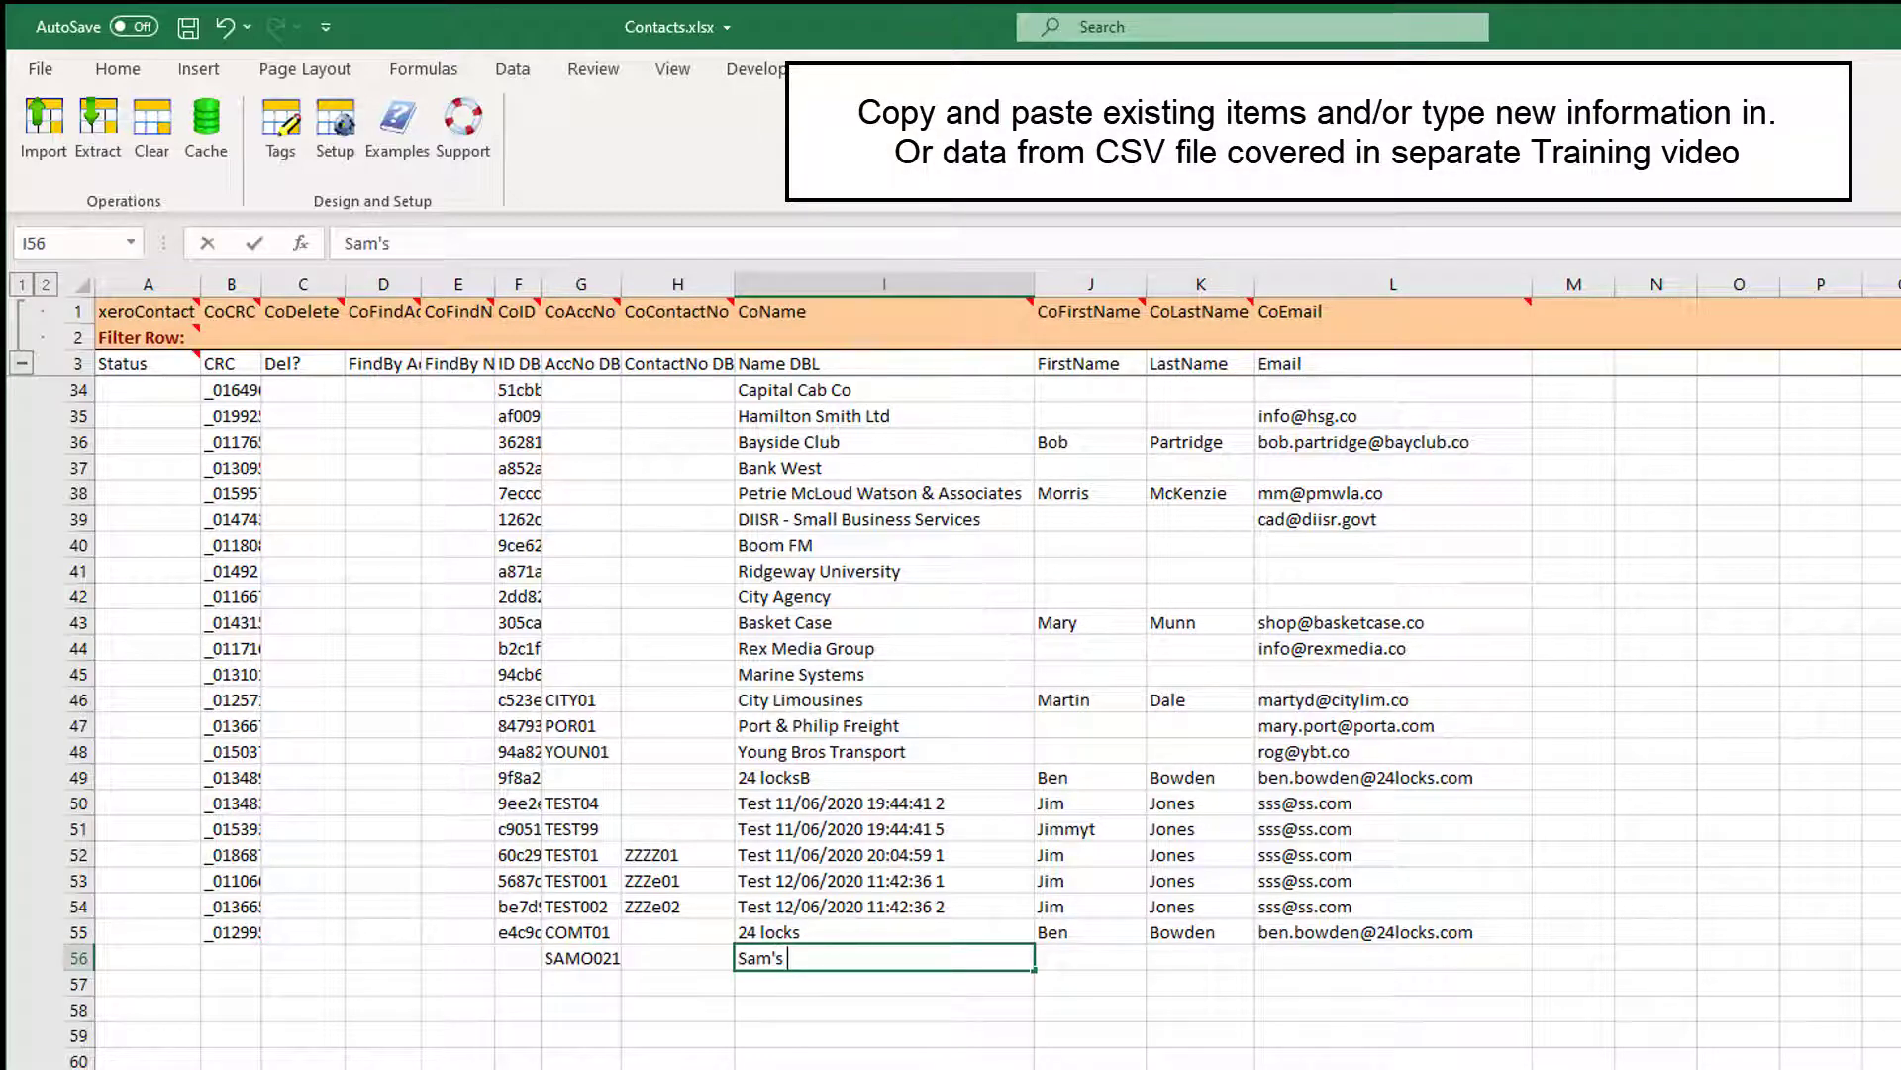
type("Company")
key("Tab")
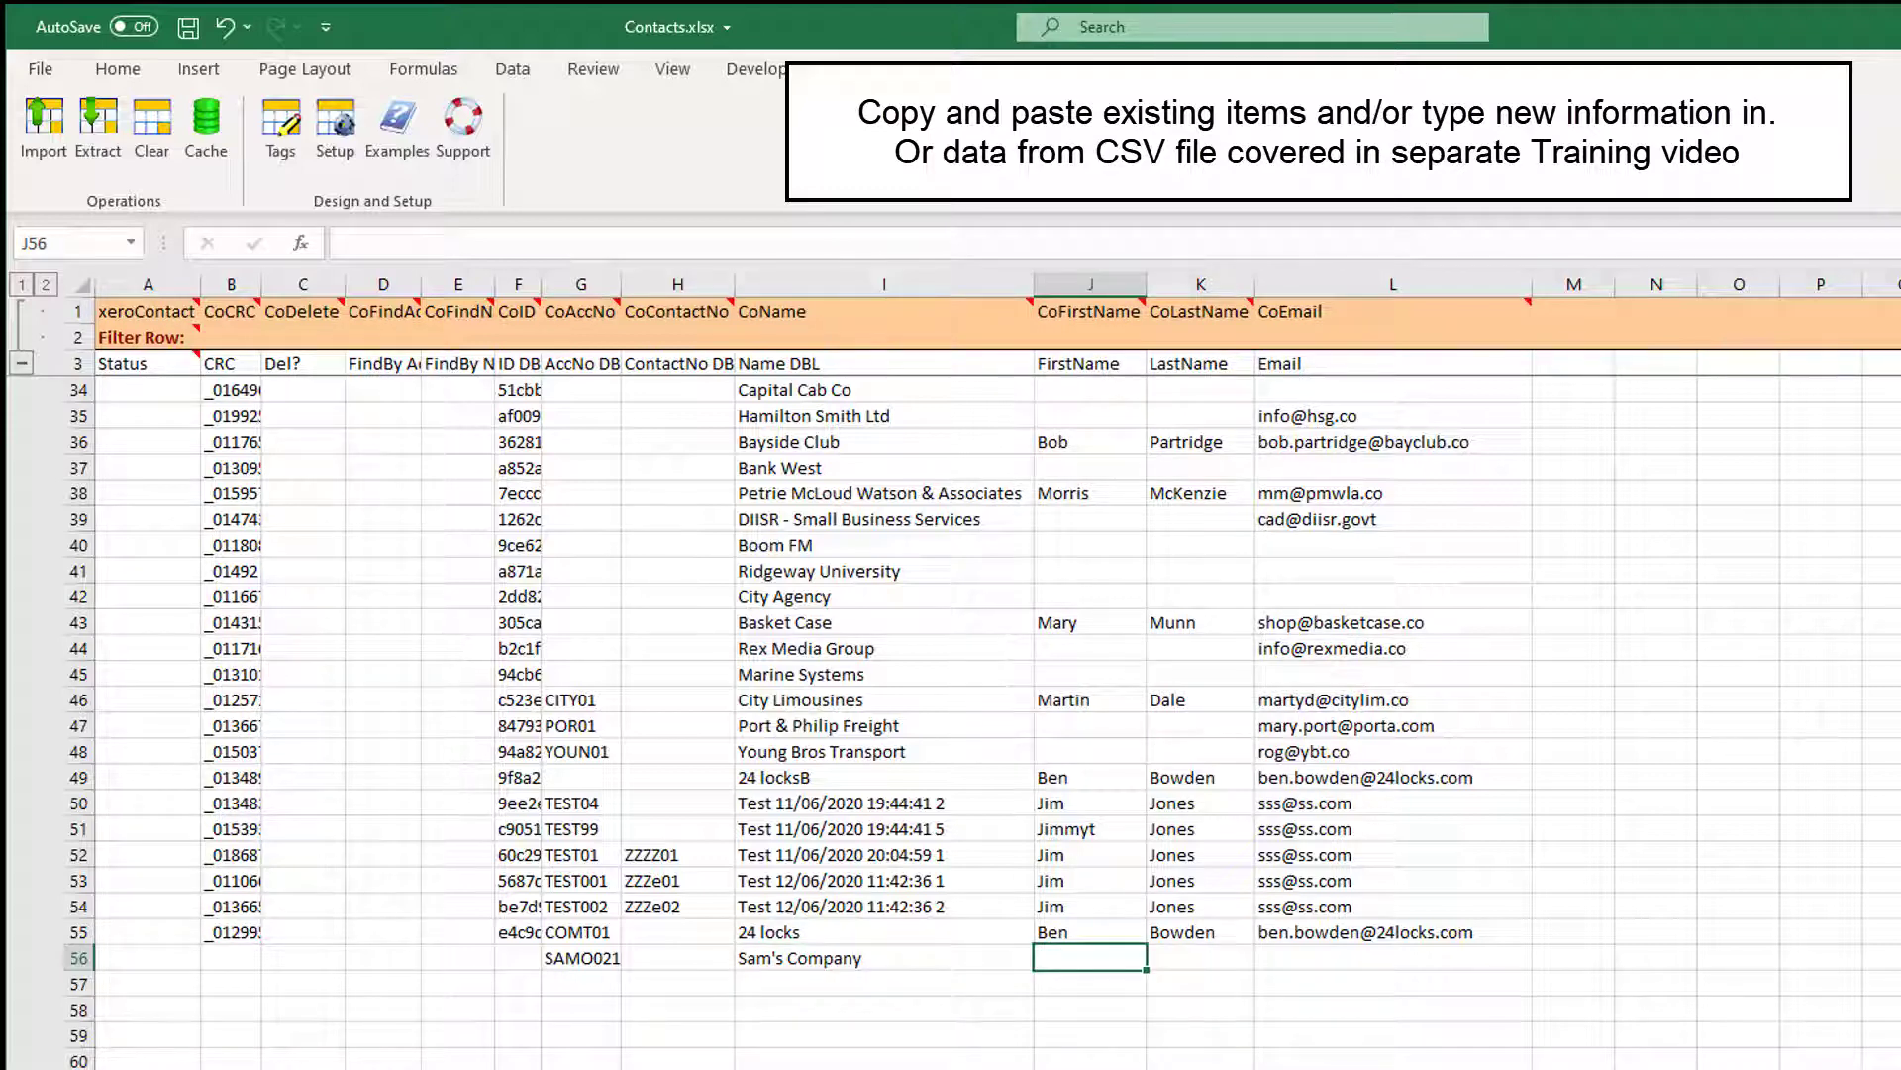
type("Sam")
key("Tab")
type("Smith")
key("Tab")
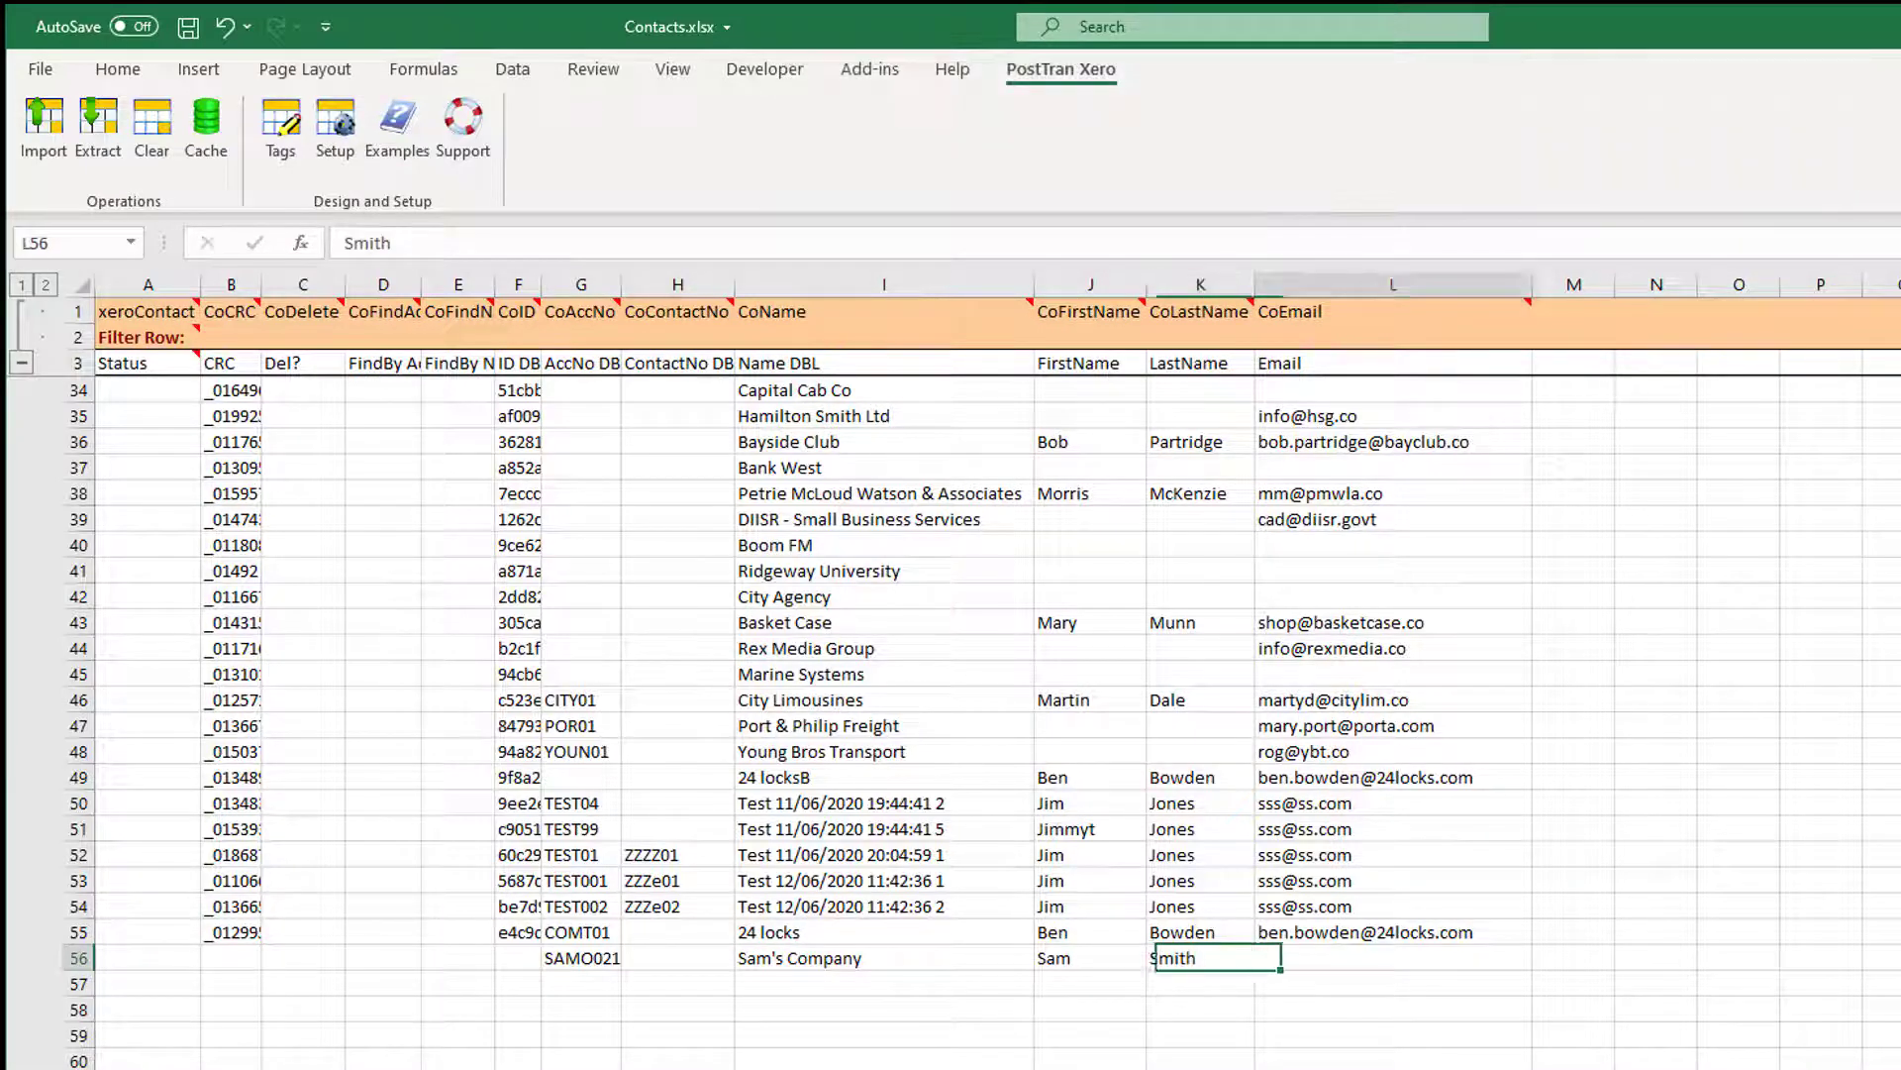
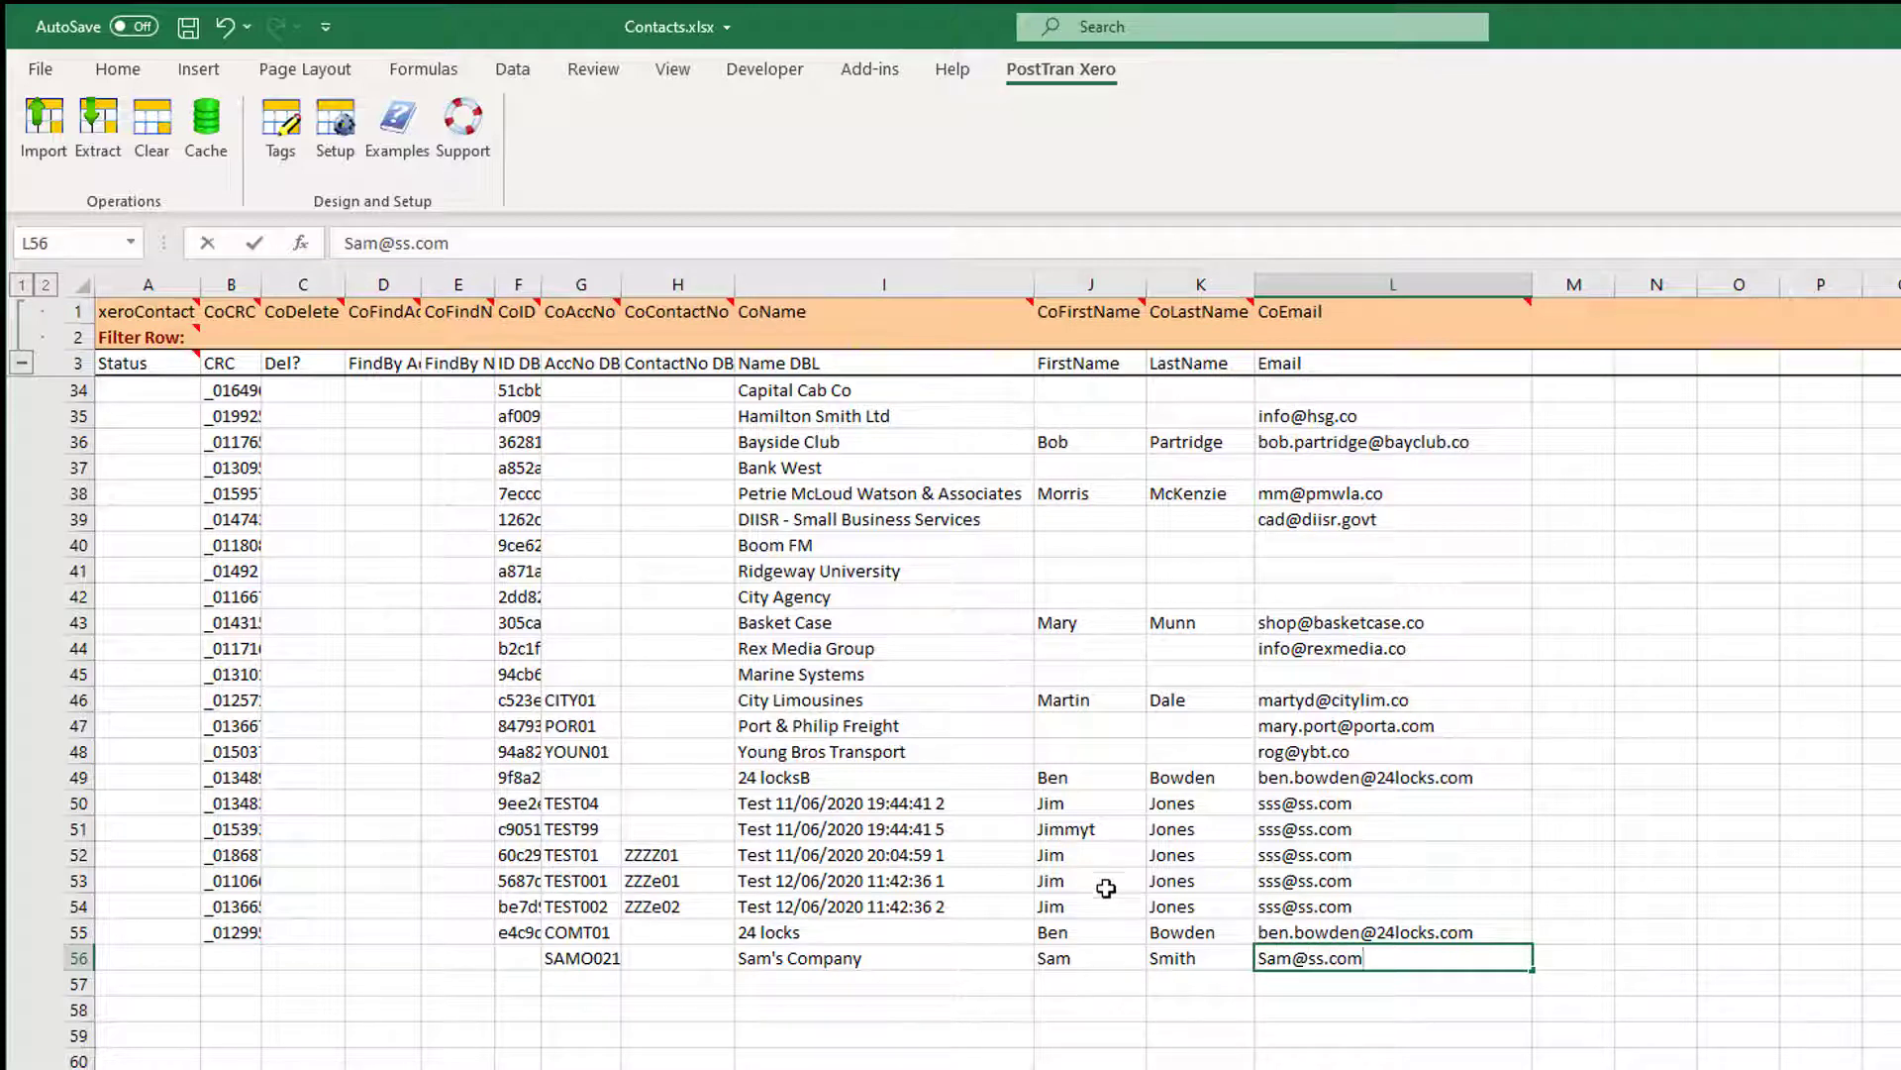
left_click(1101, 882)
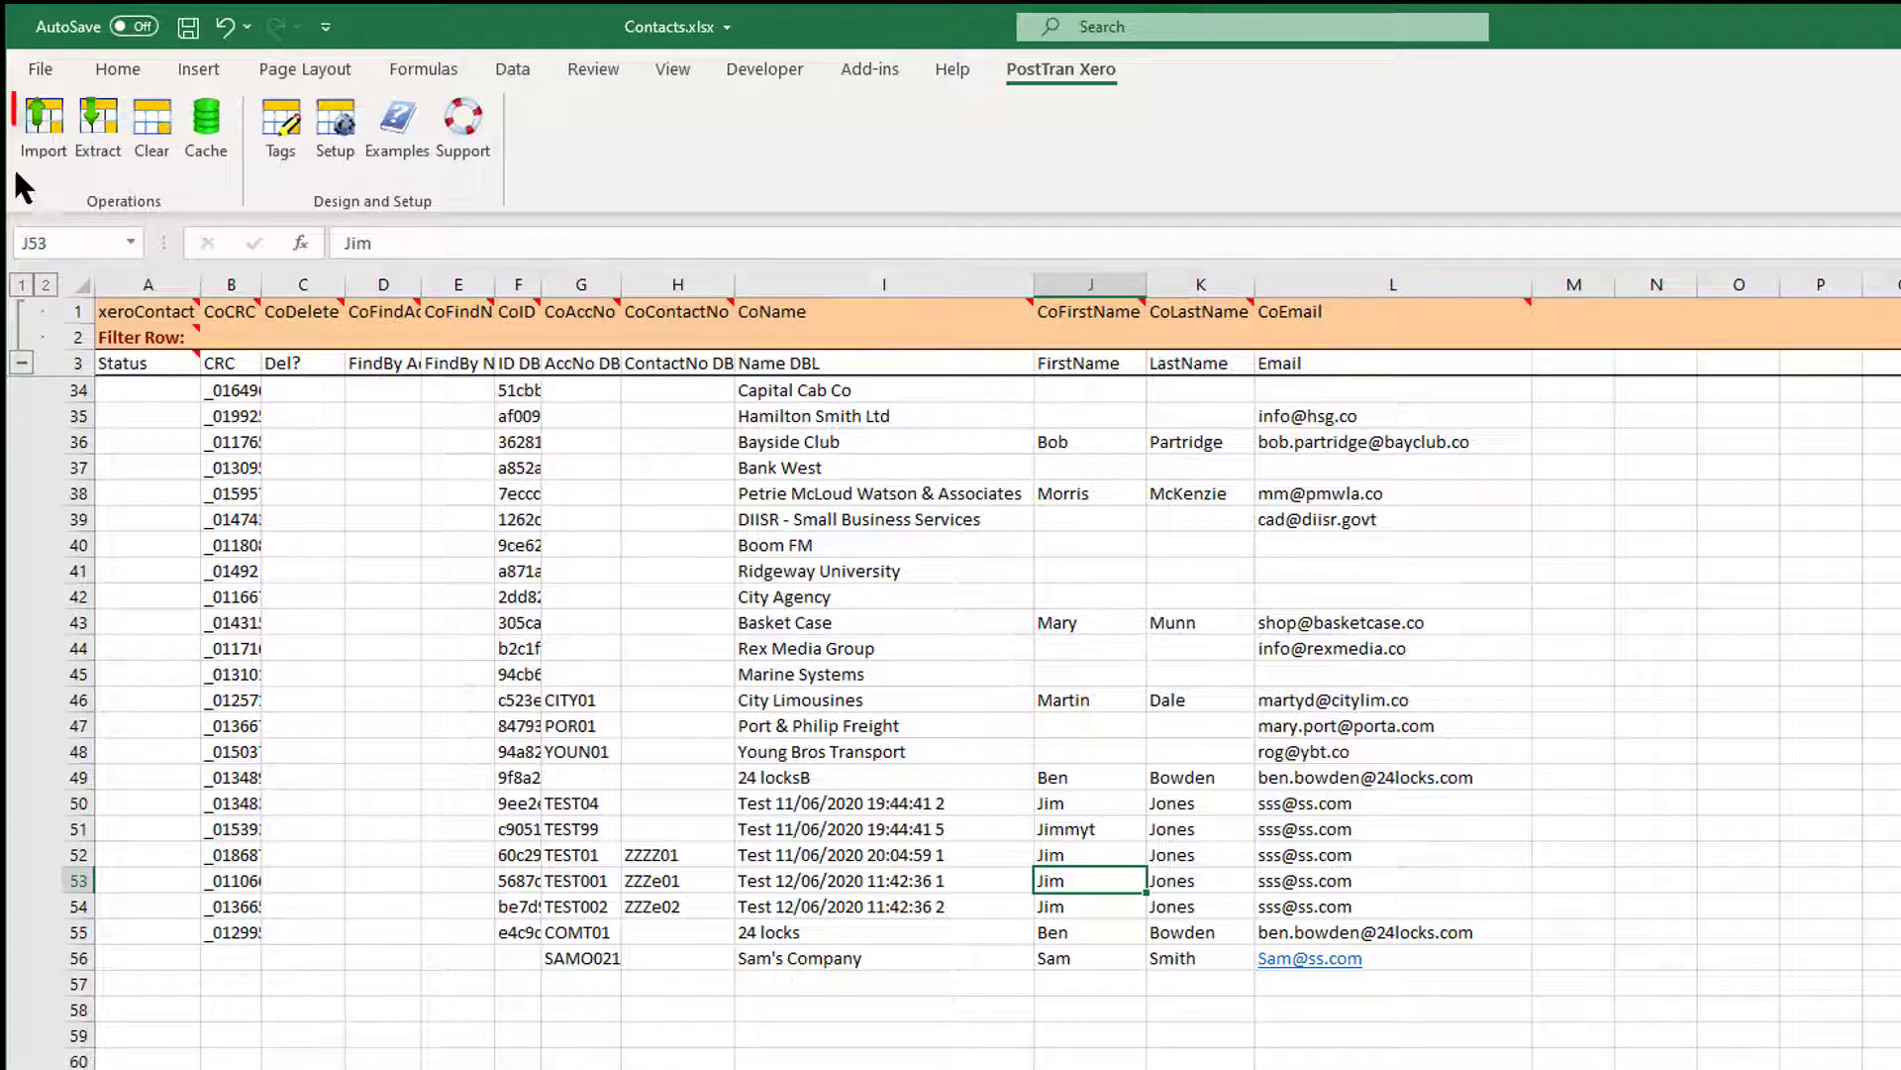
Import Sam's Company into Xero as 1 new contact and open its Xero contact page.
left_click(46, 147)
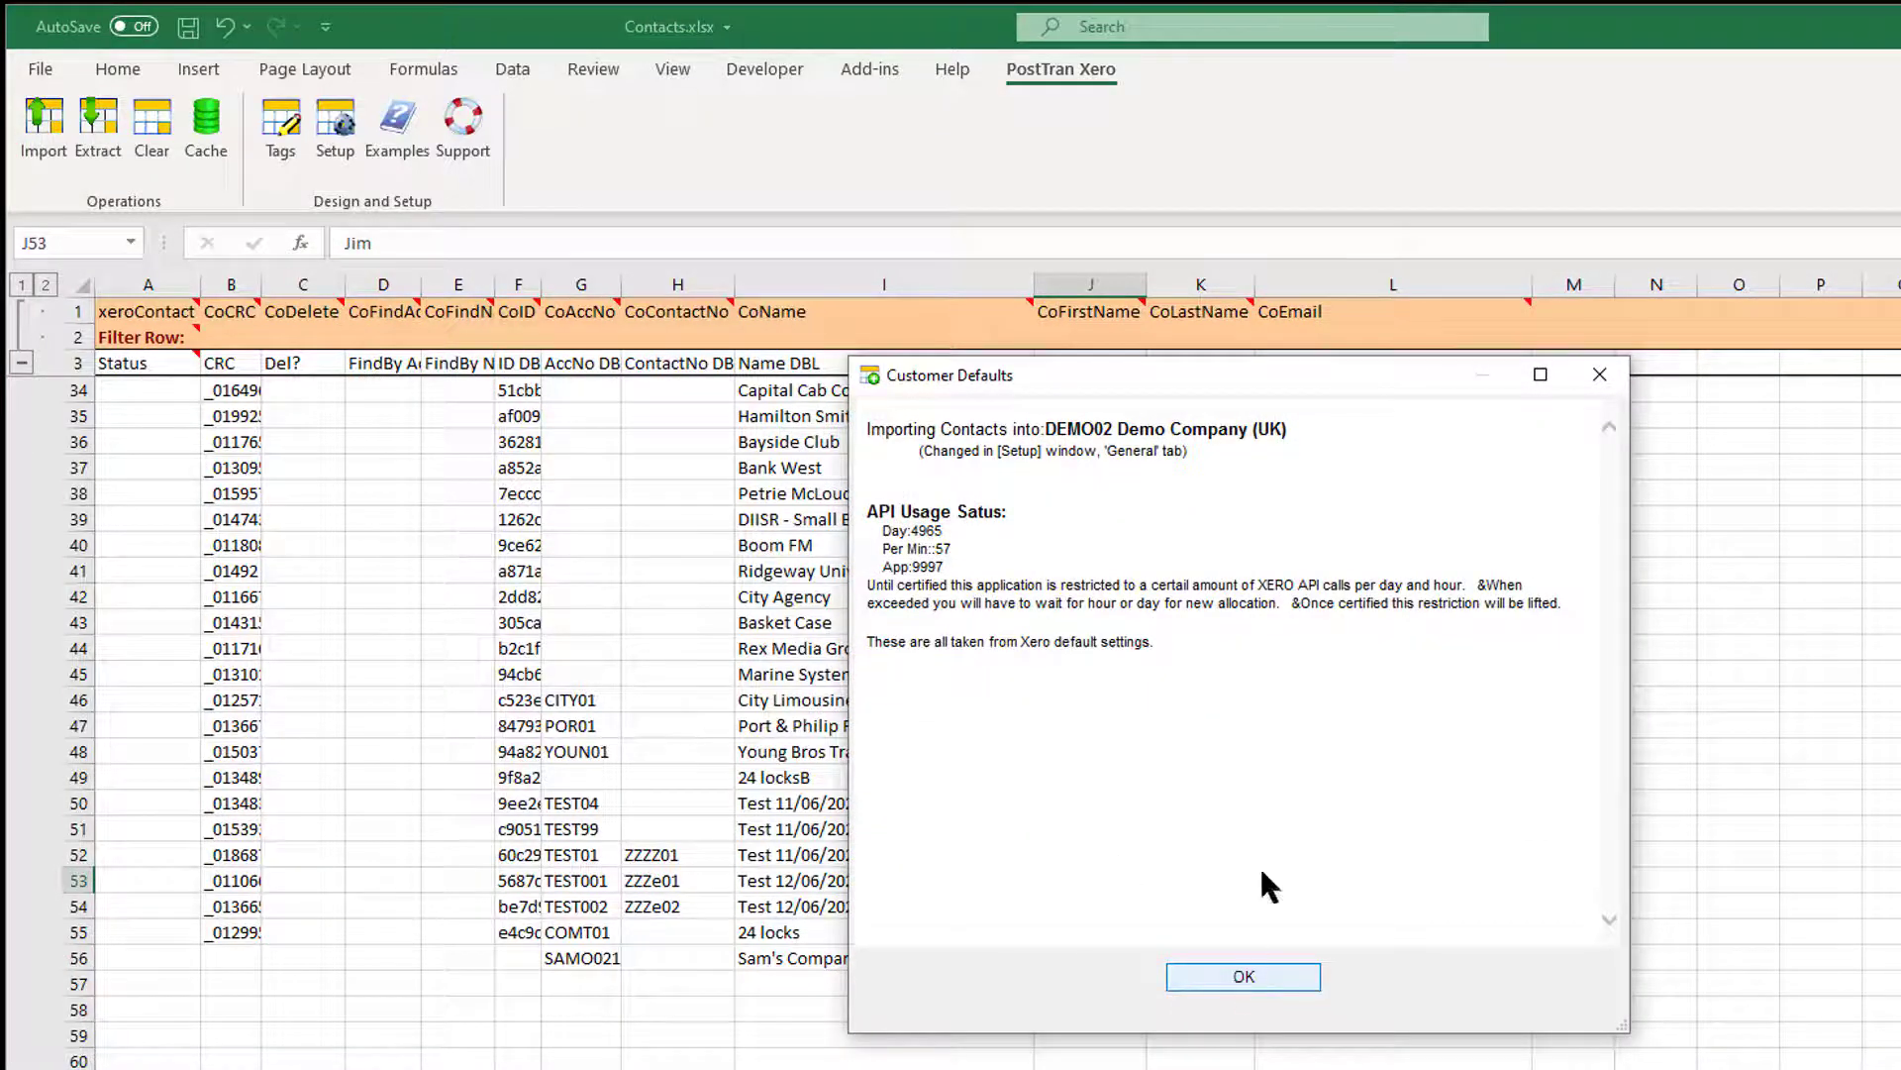
left_click(1259, 985)
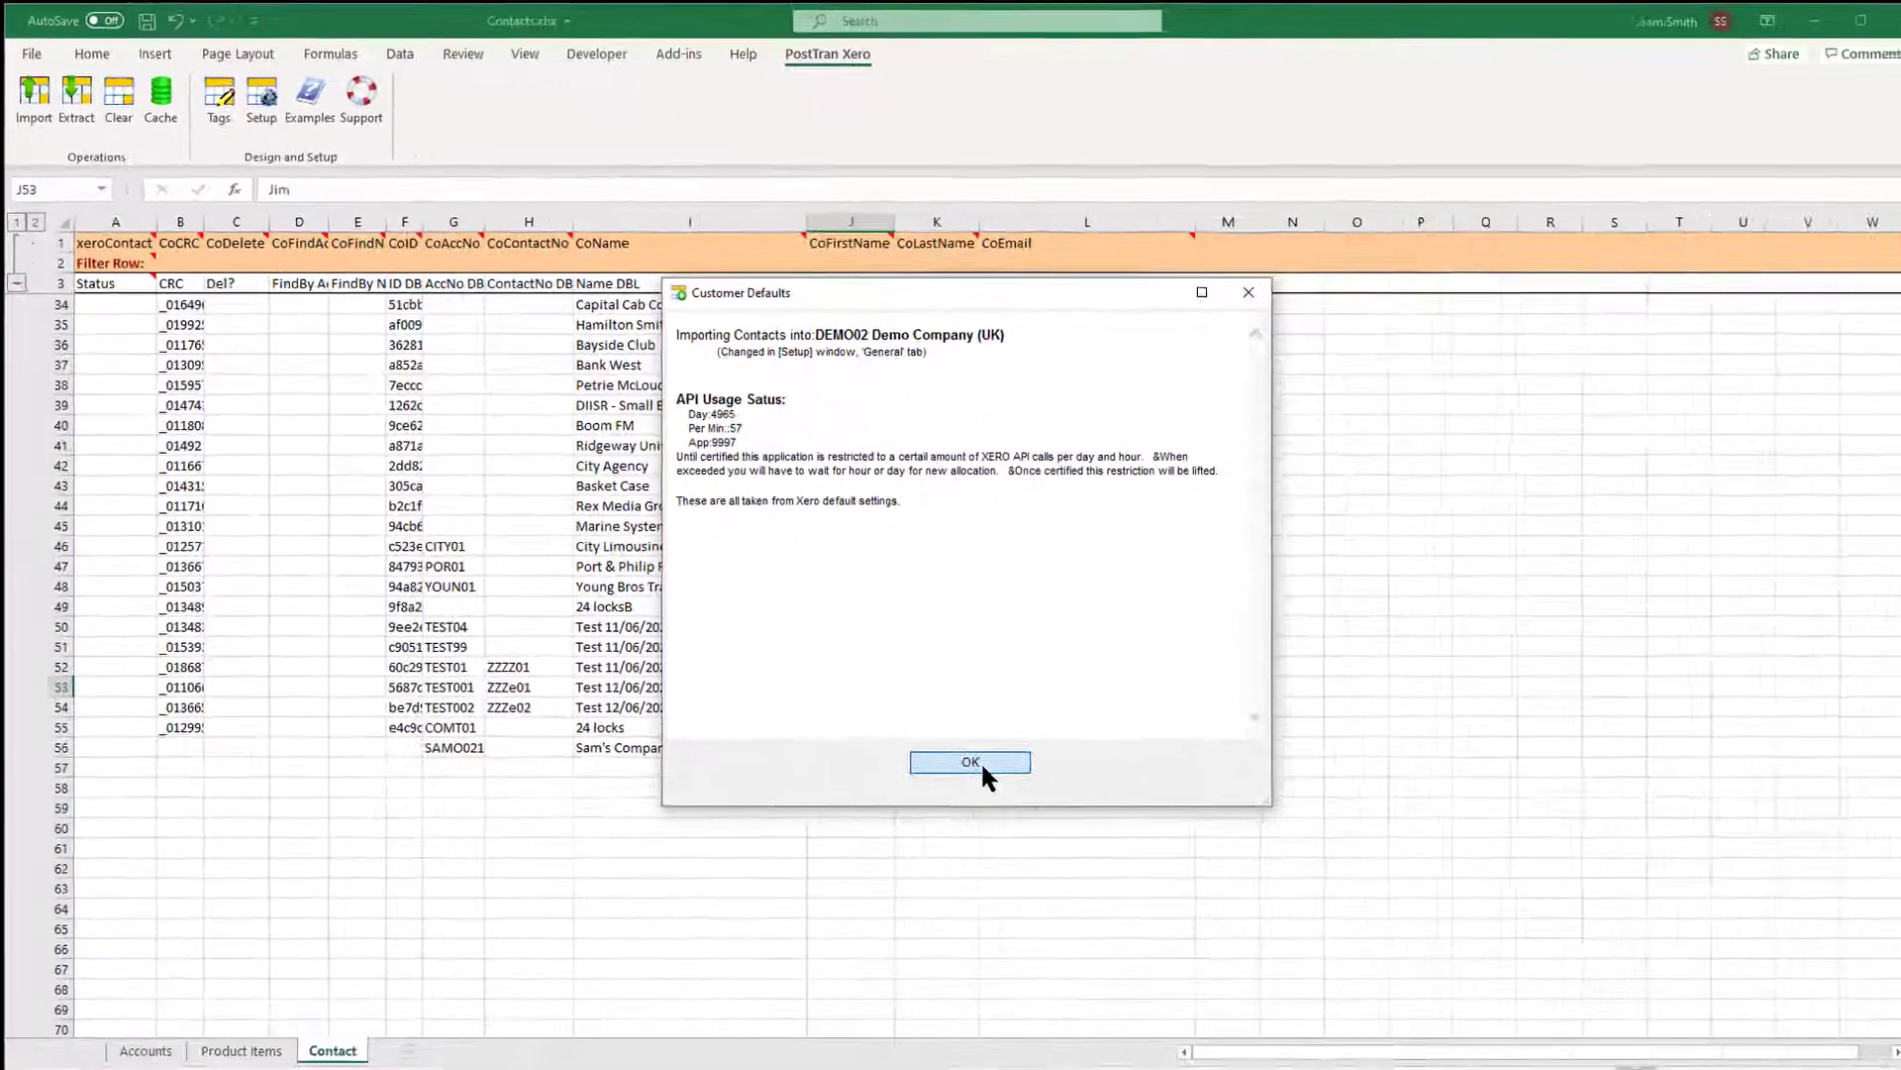
left_click(1249, 978)
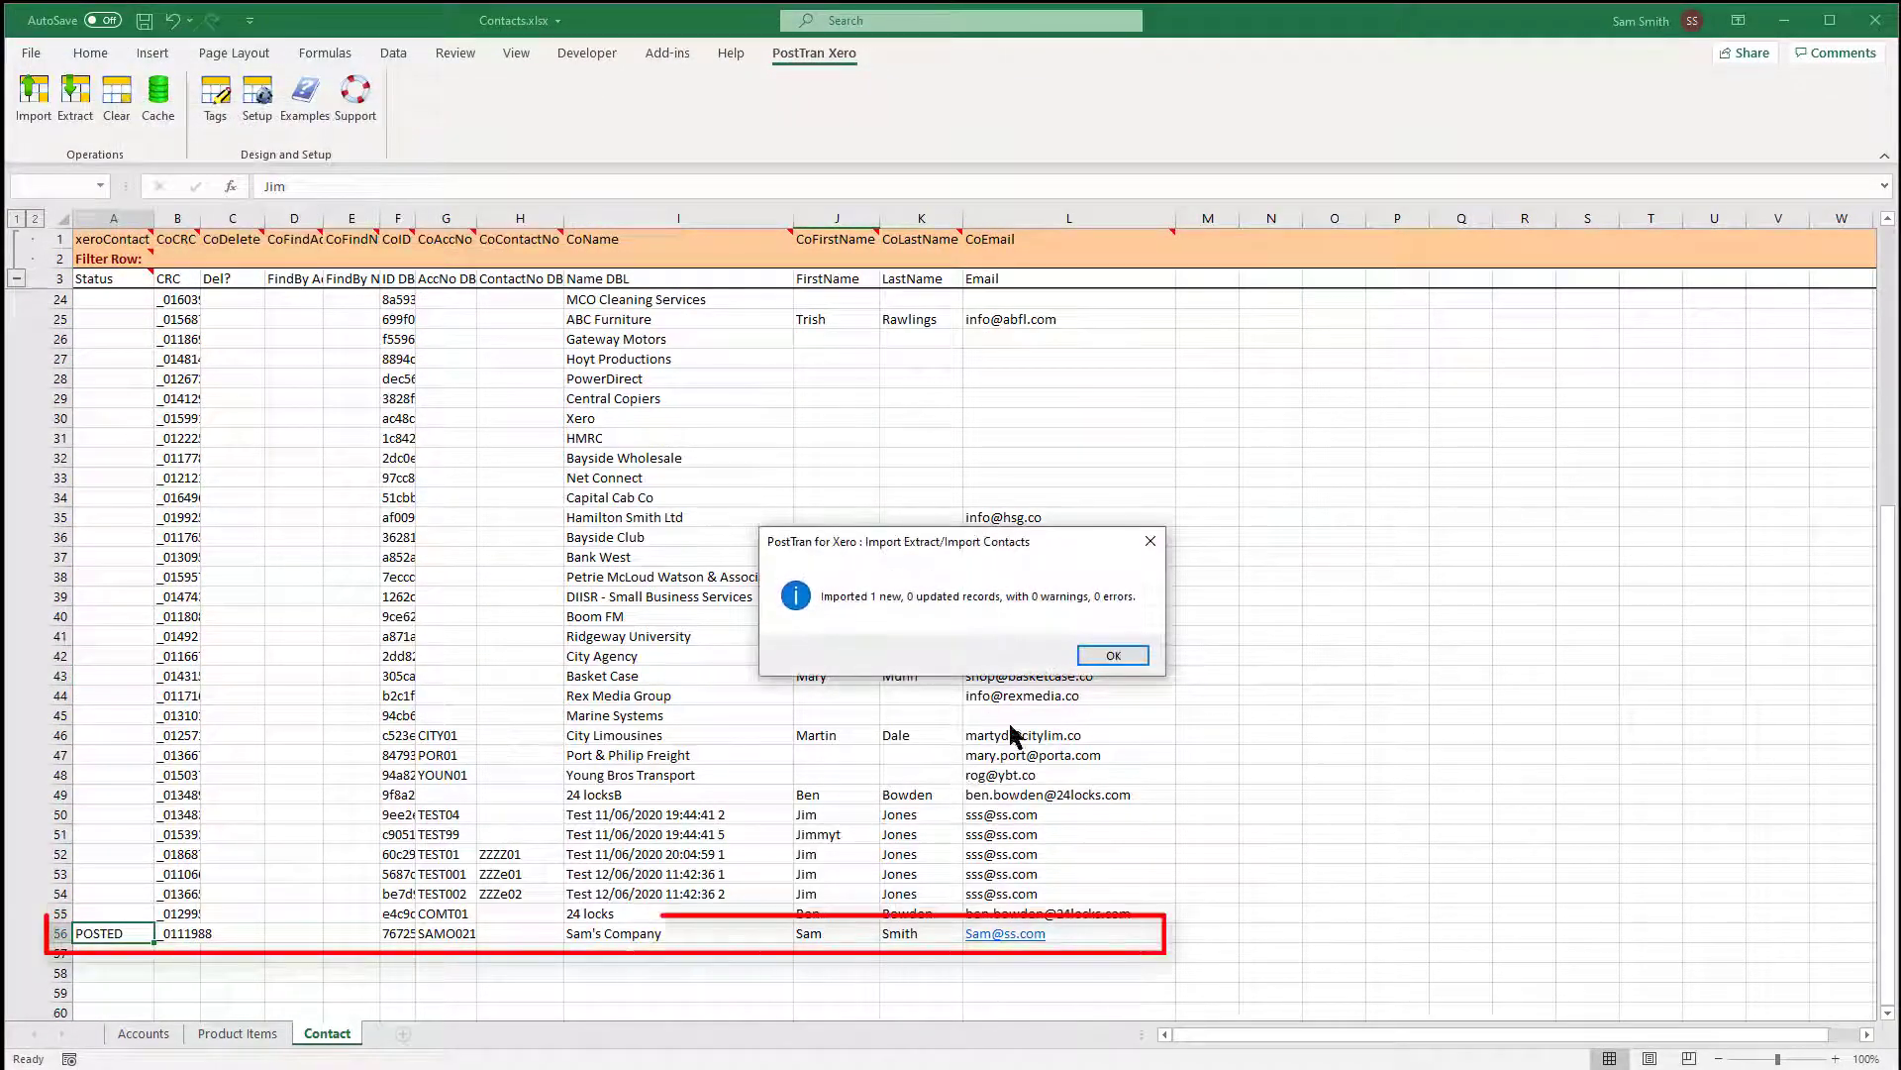
left_click(1109, 656)
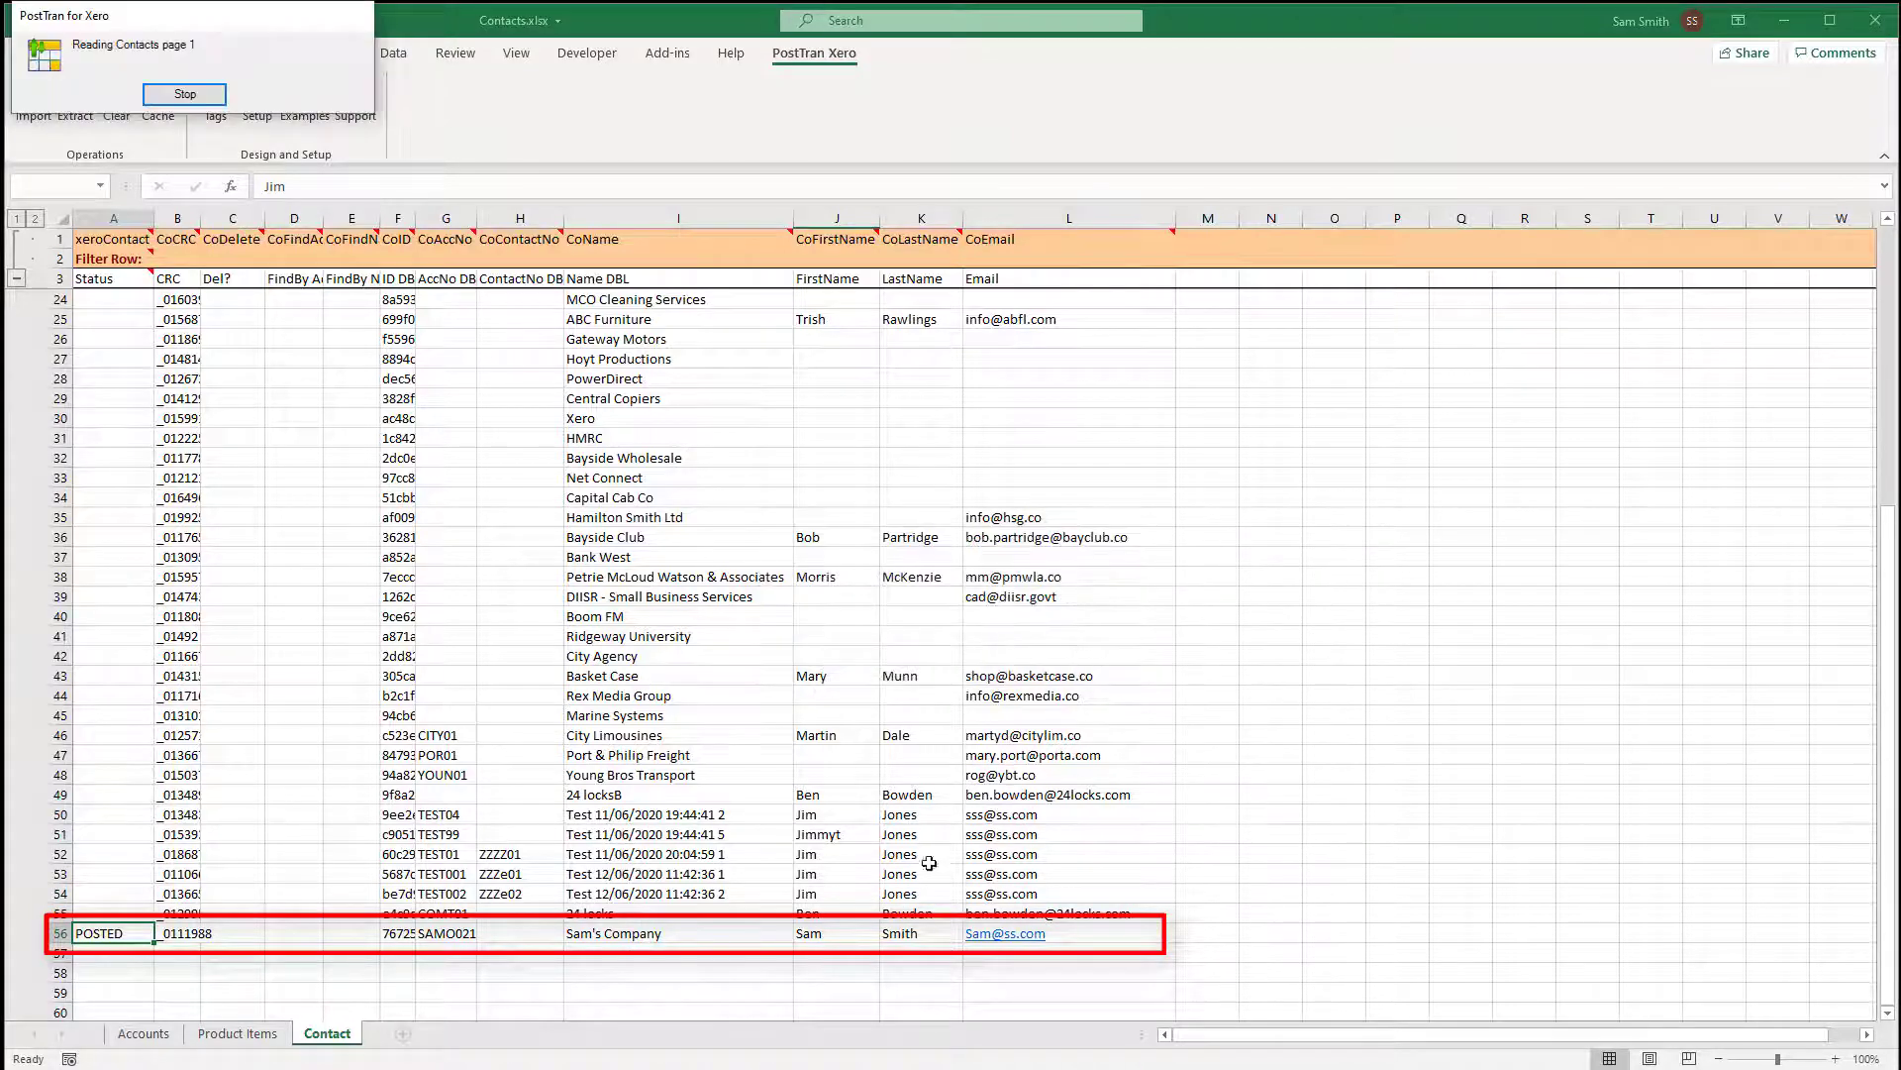
left_click(864, 946)
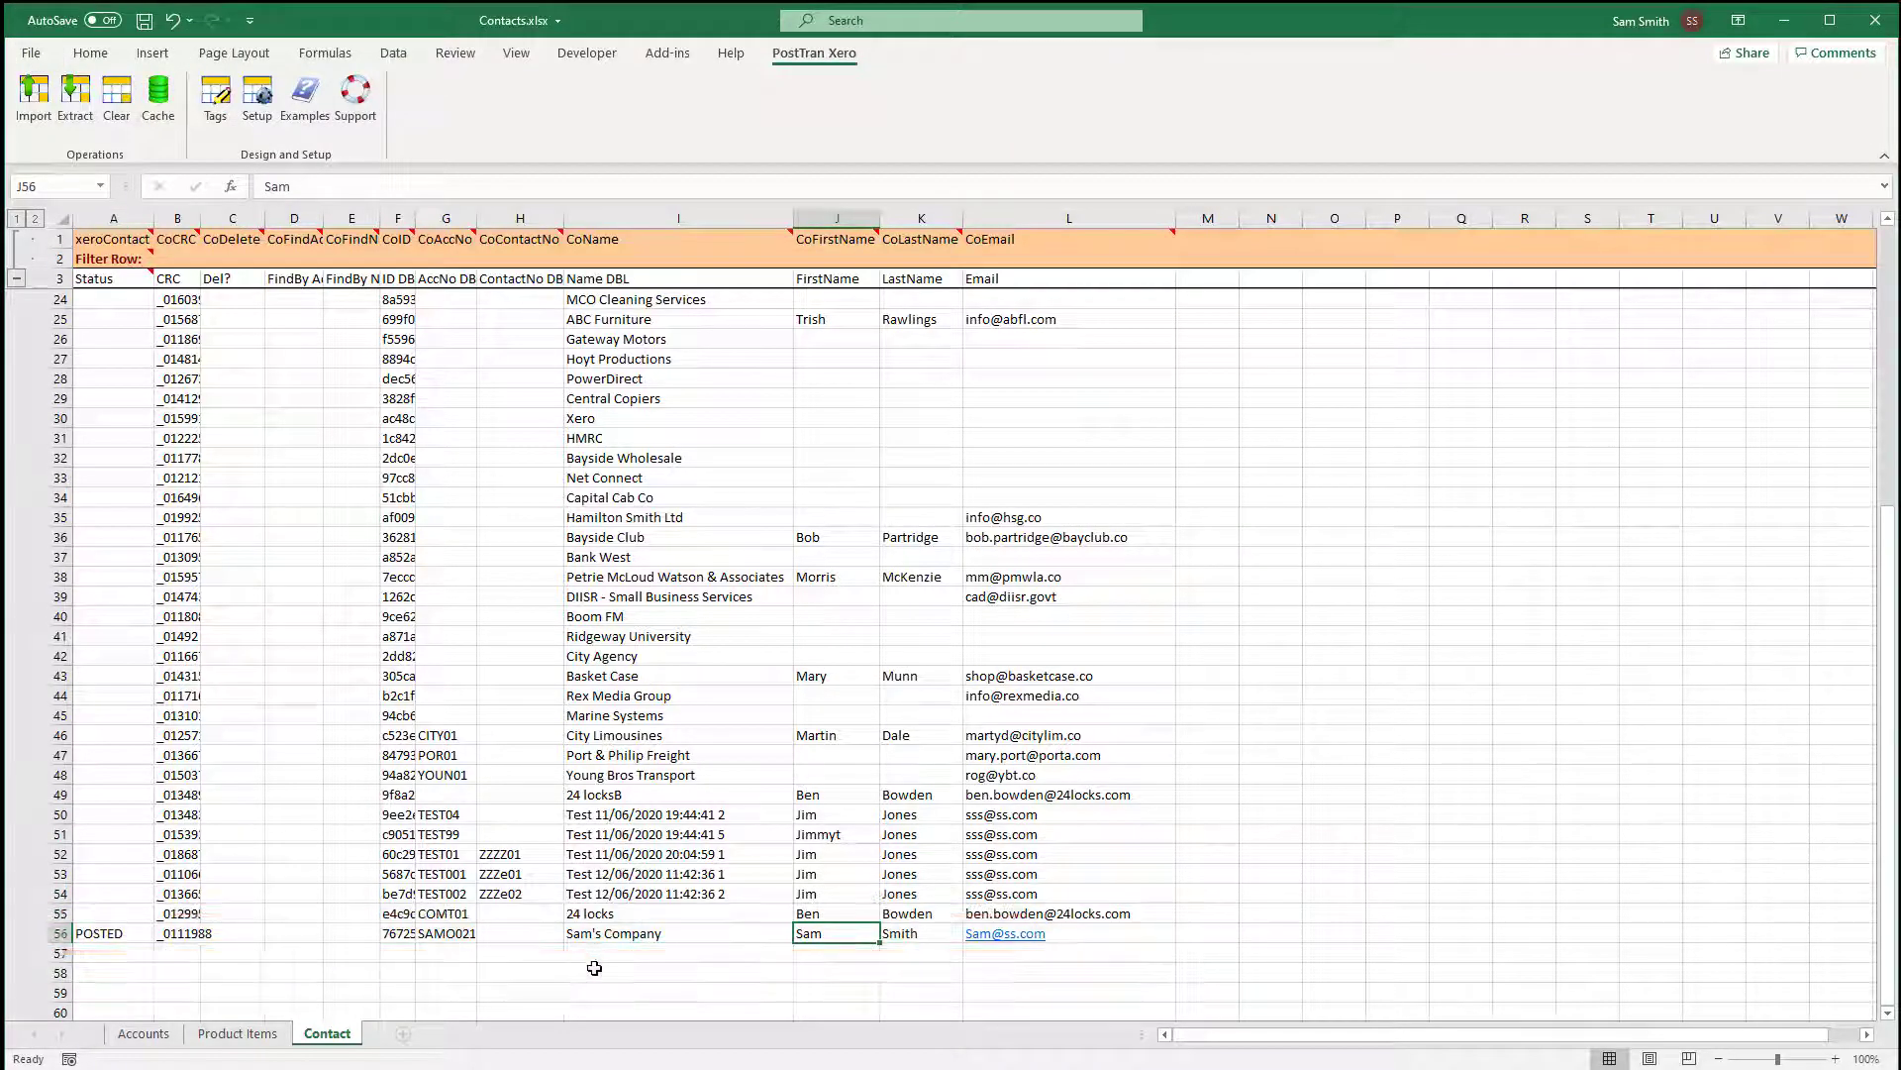
double_click(599, 934)
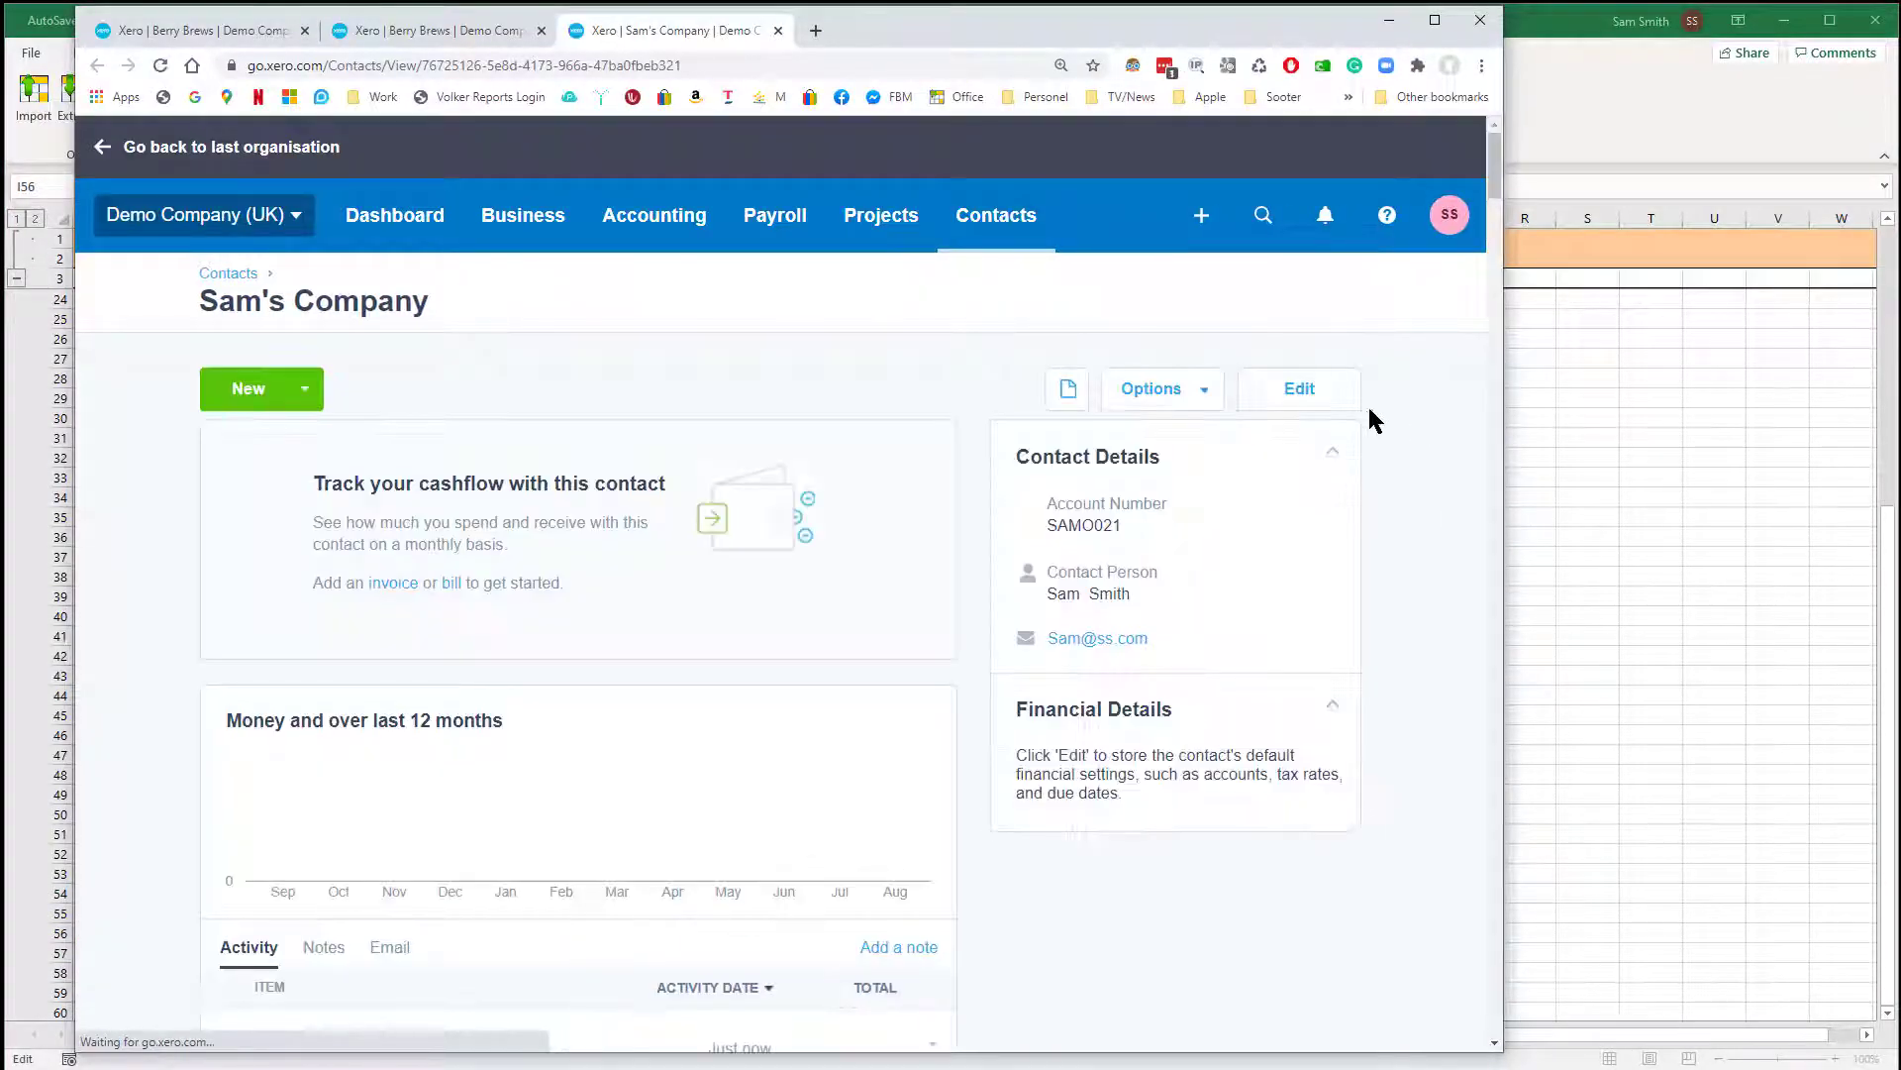
left_click(1298, 395)
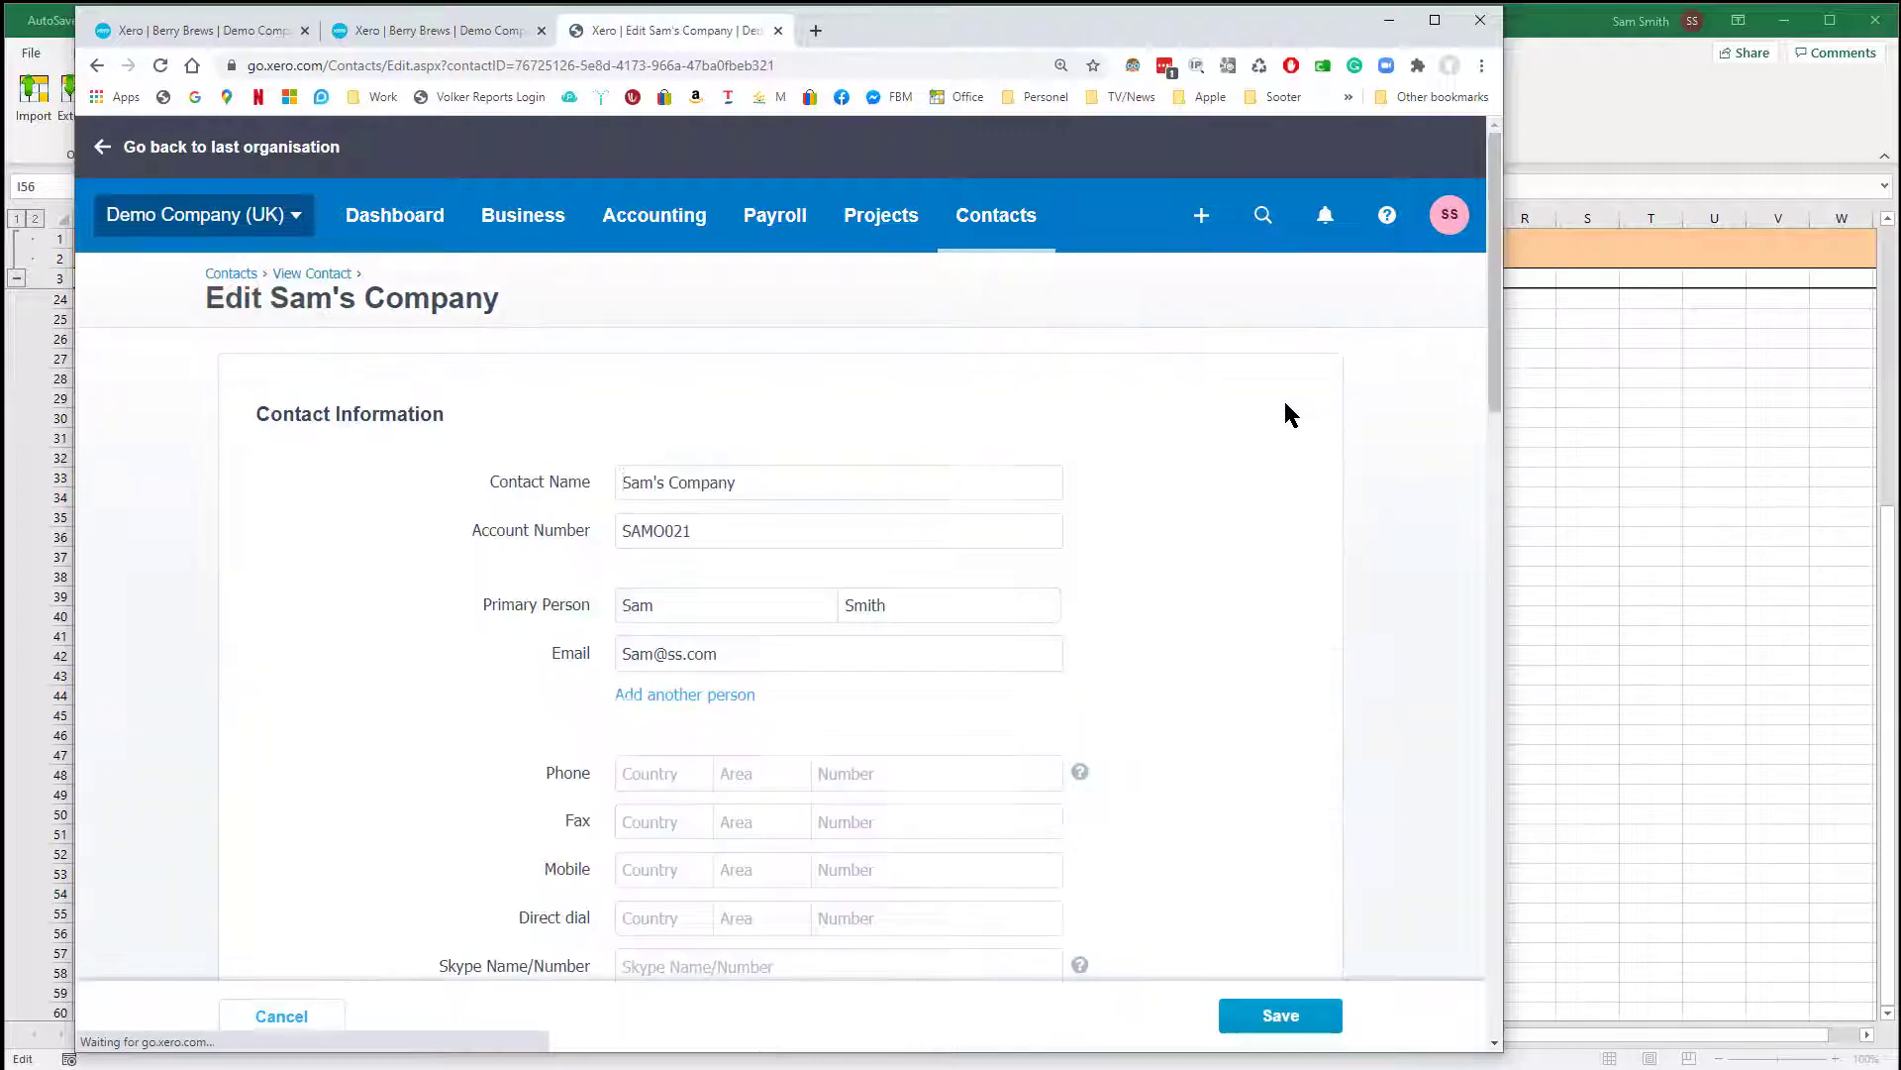
scroll(1183, 652, "down", 1)
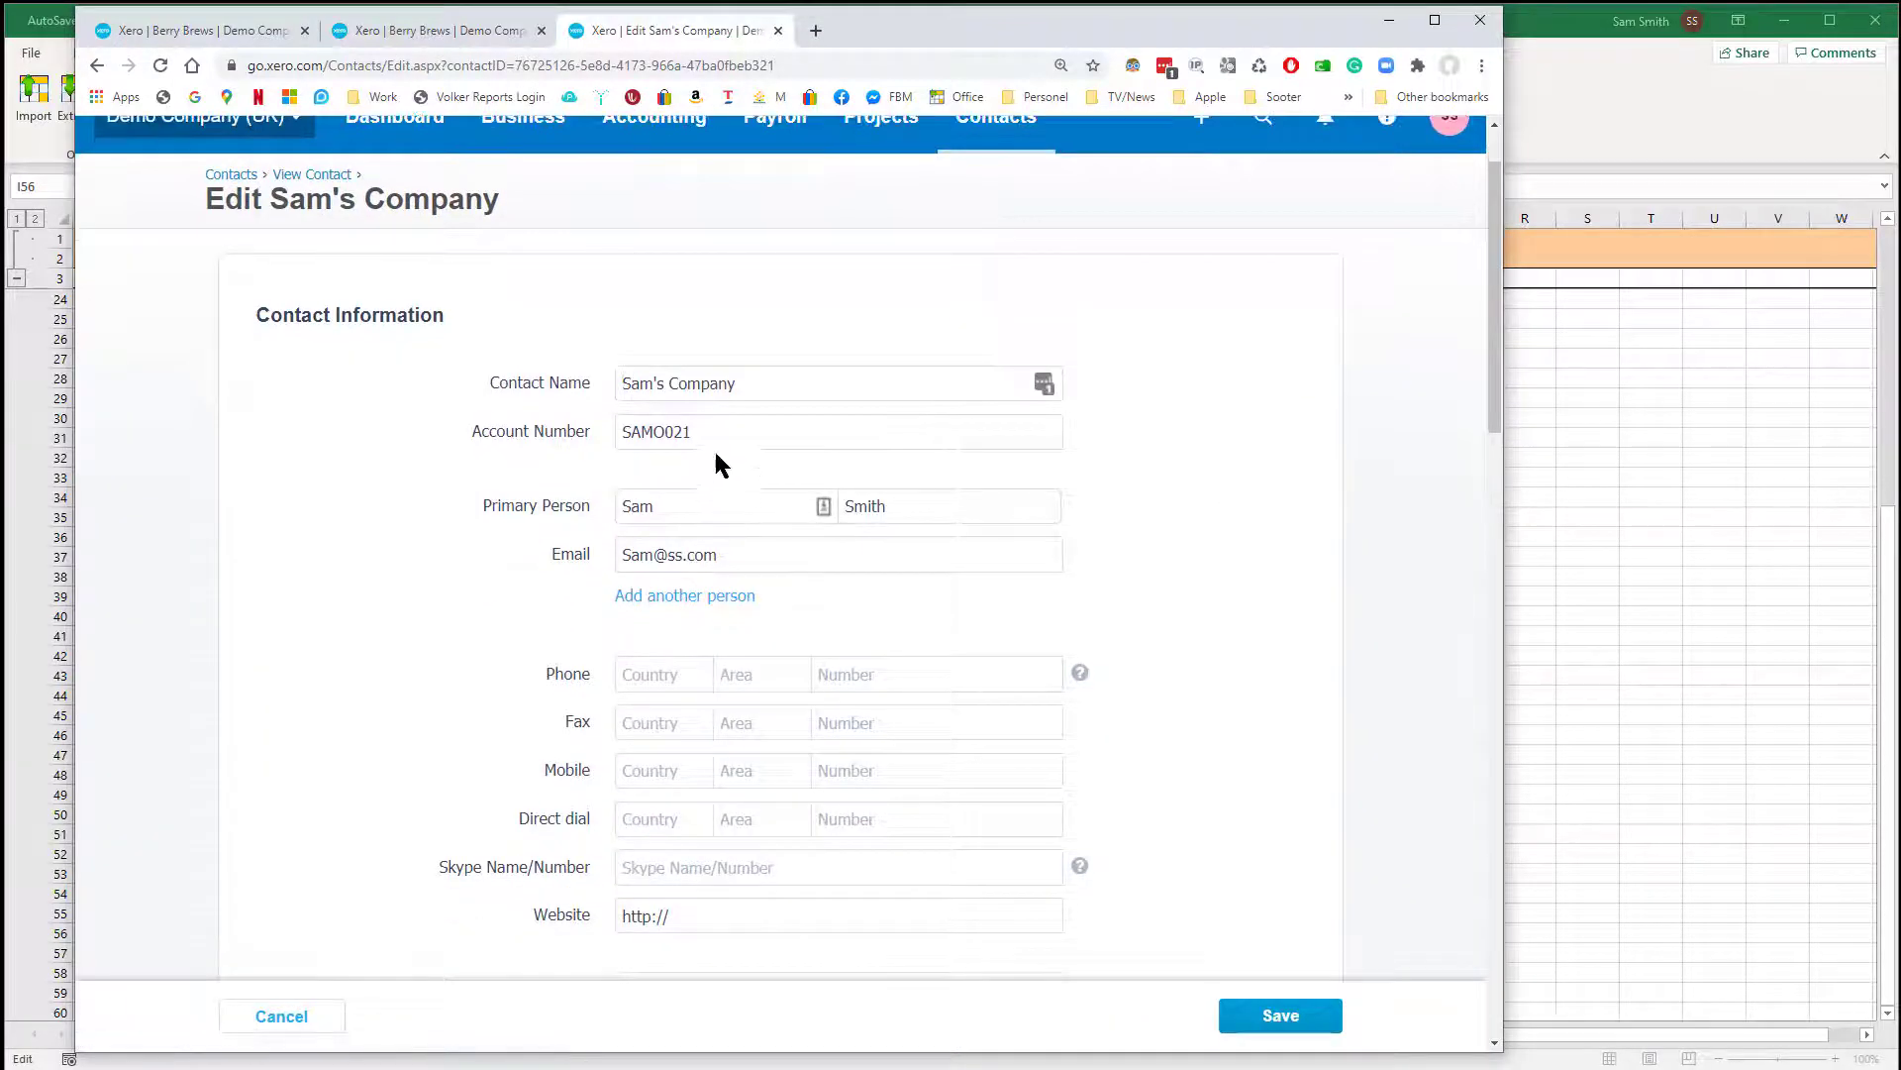
left_click_drag(721, 434, 597, 436)
key("alt+Tab")
left_click(654, 934)
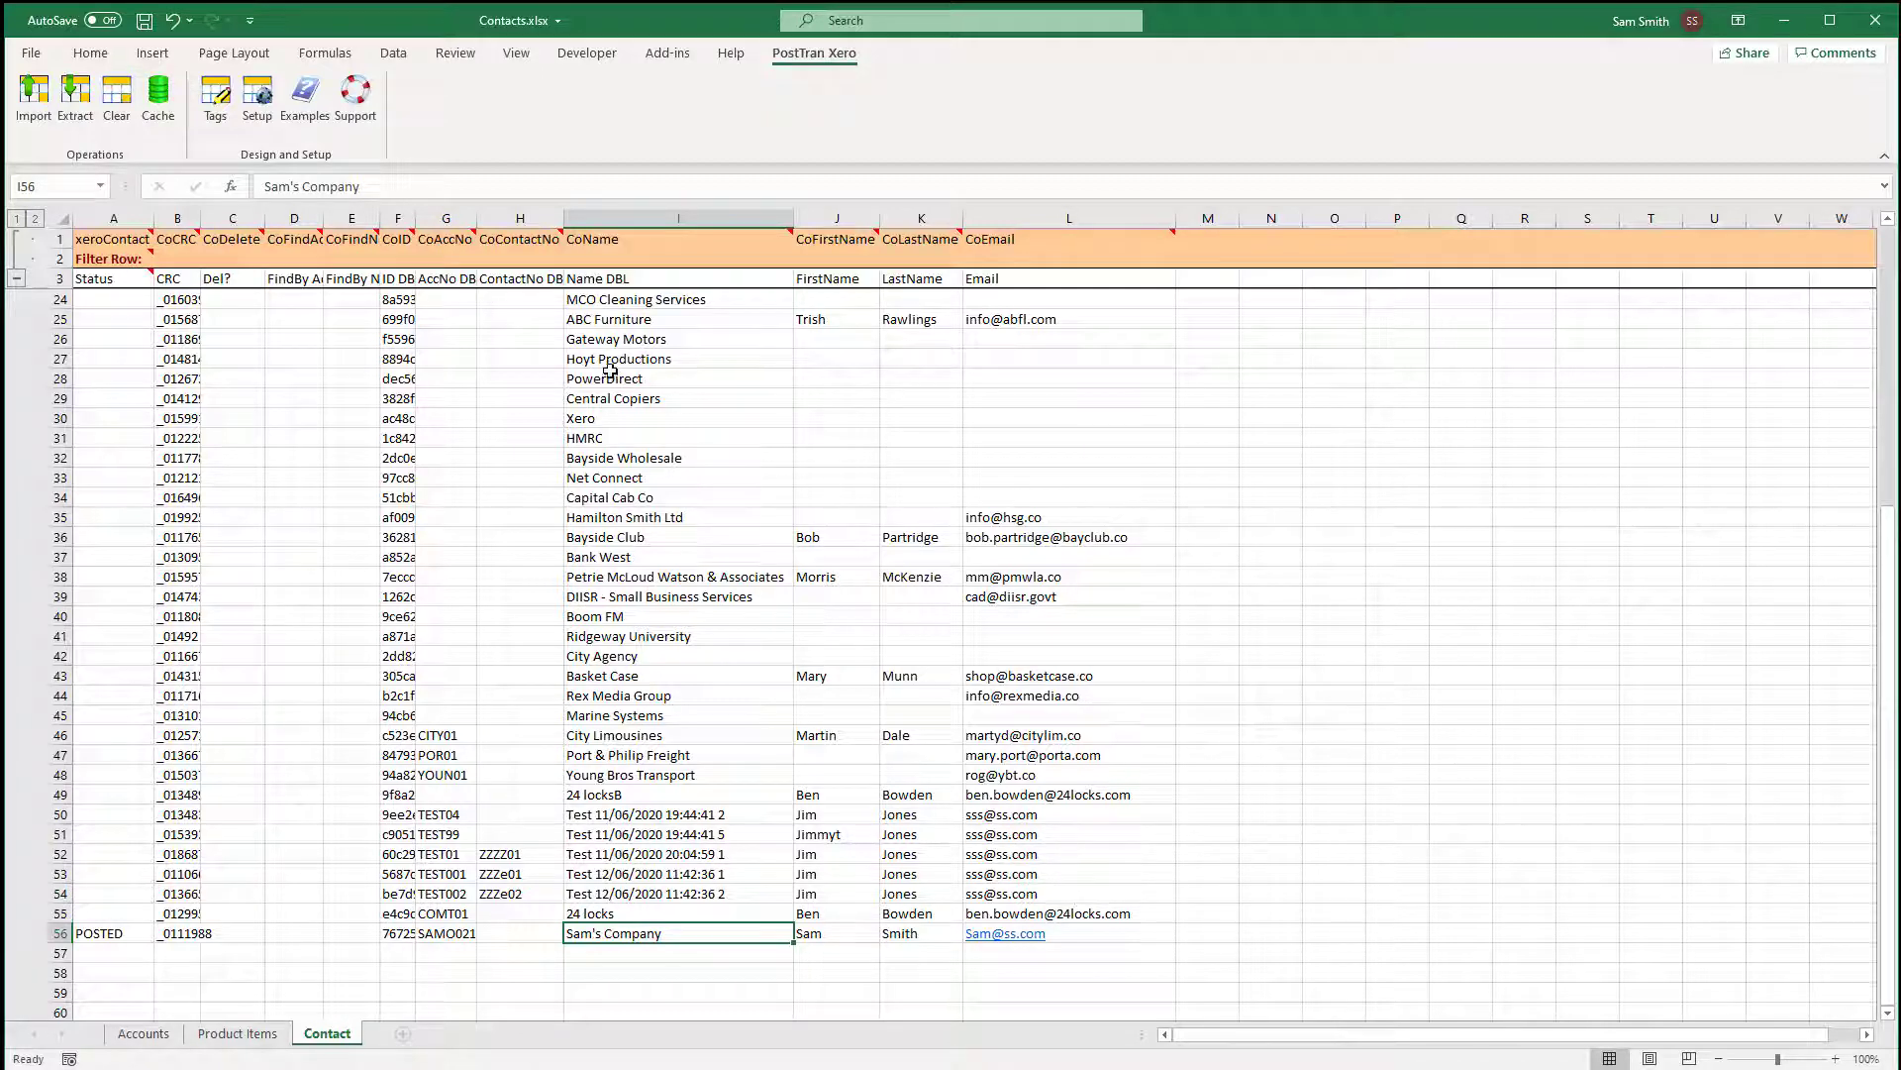
Insert the postal address tag columns CoAttenTo through CoCountry starting at cell M1.
left_click(1198, 238)
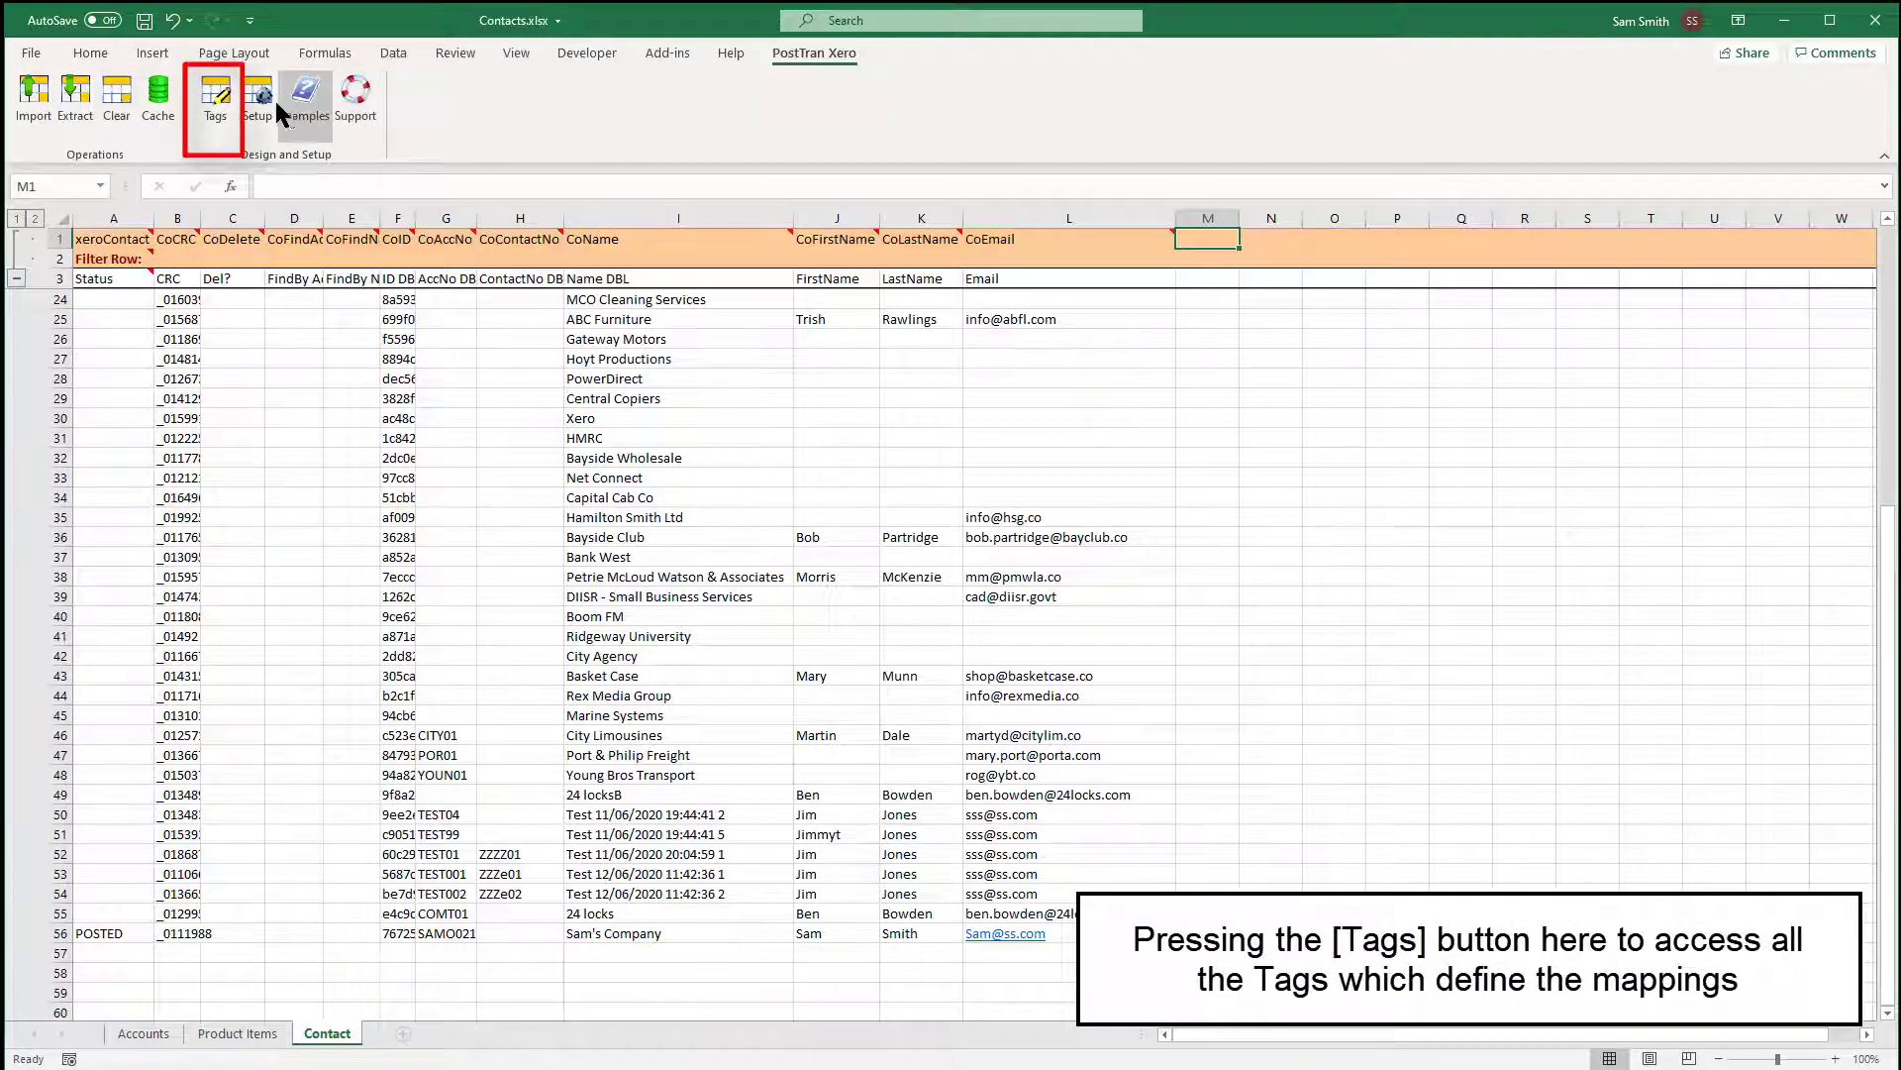
left_click(218, 99)
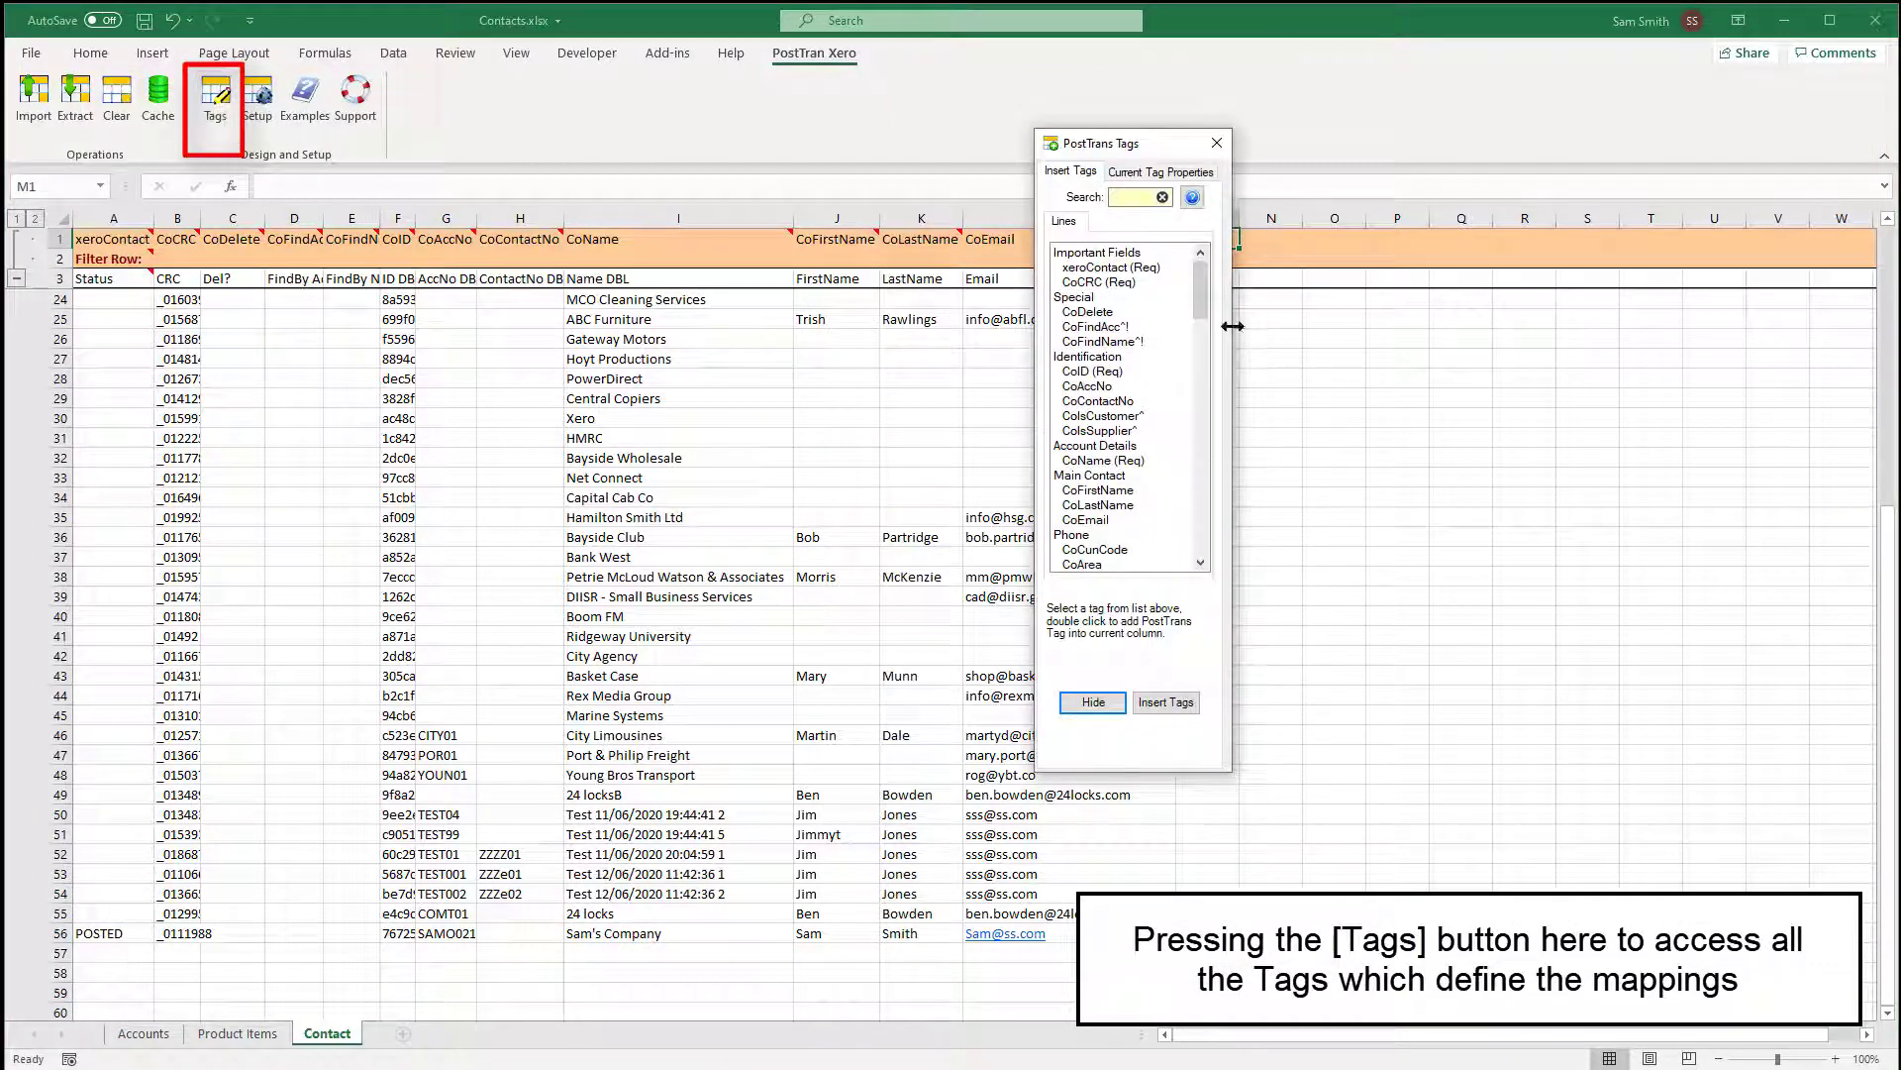
left_click_drag(1210, 300, 1201, 351)
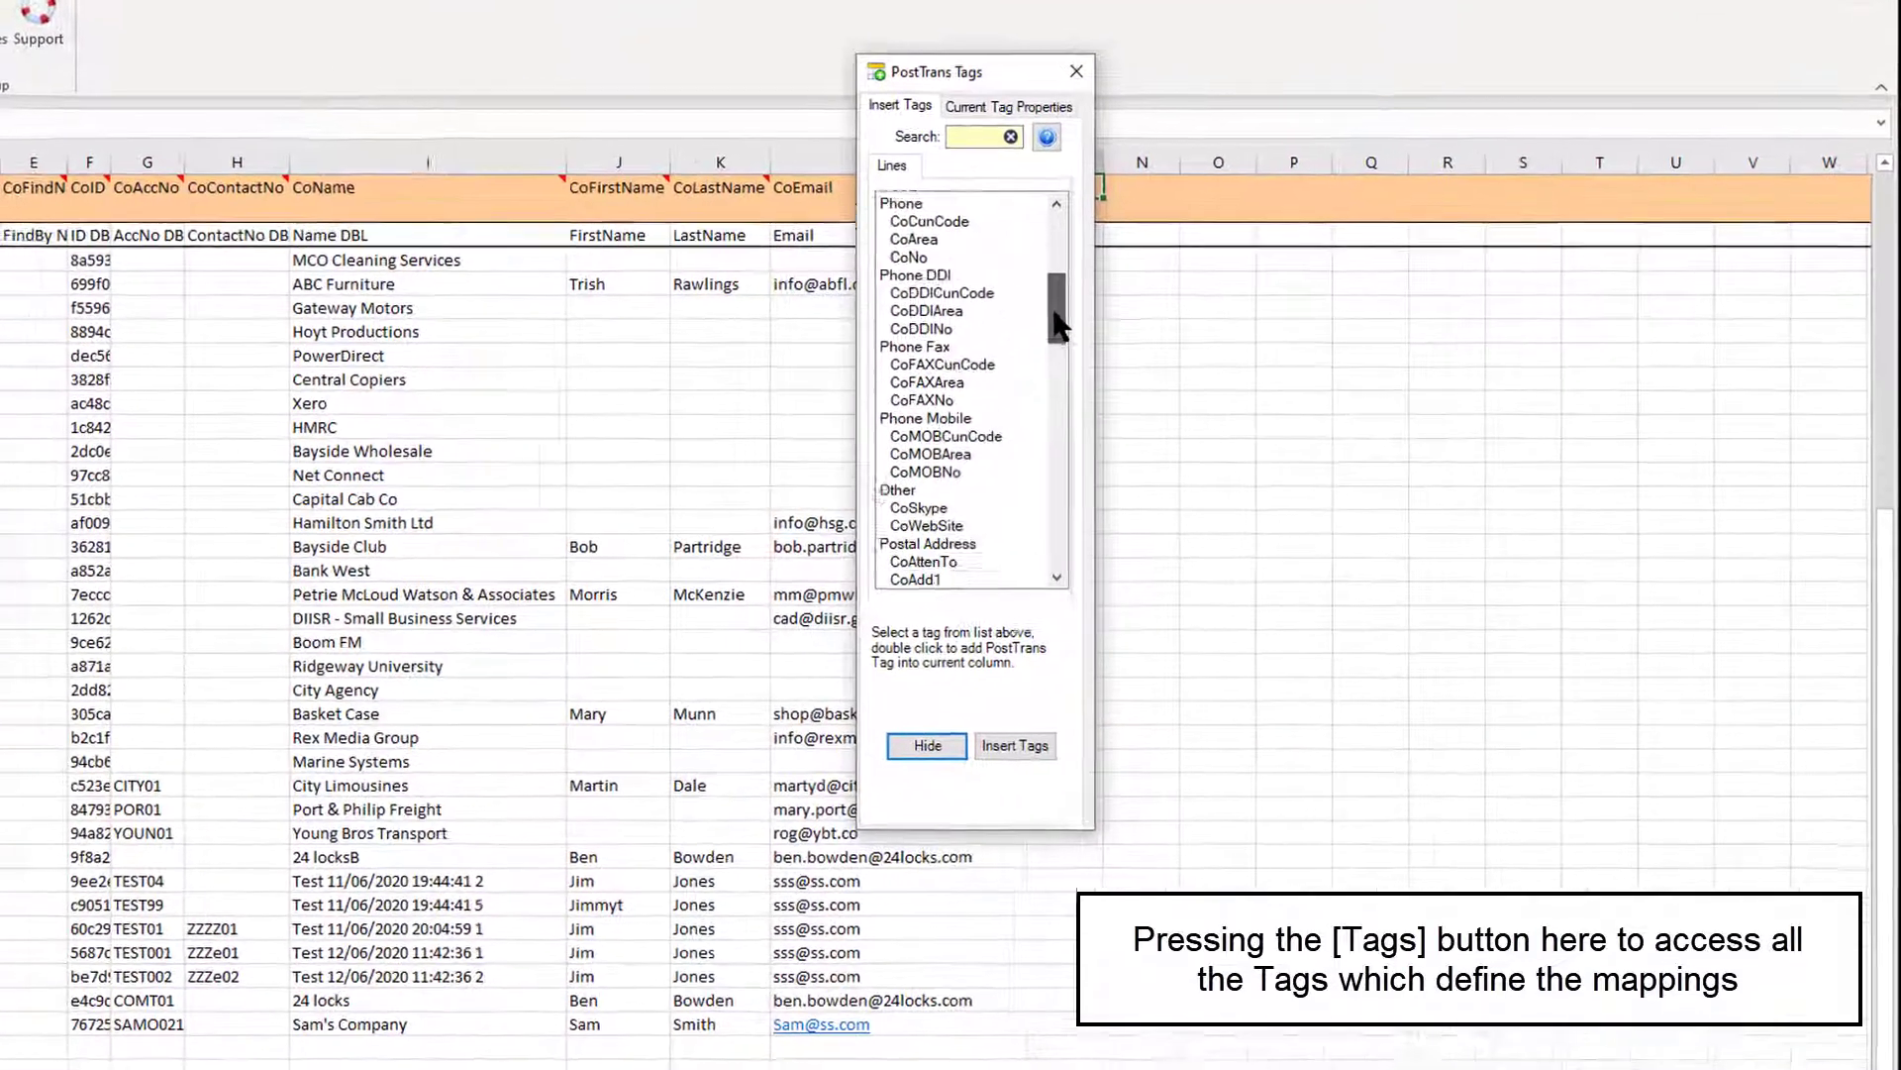
left_click_drag(1053, 310, 1051, 346)
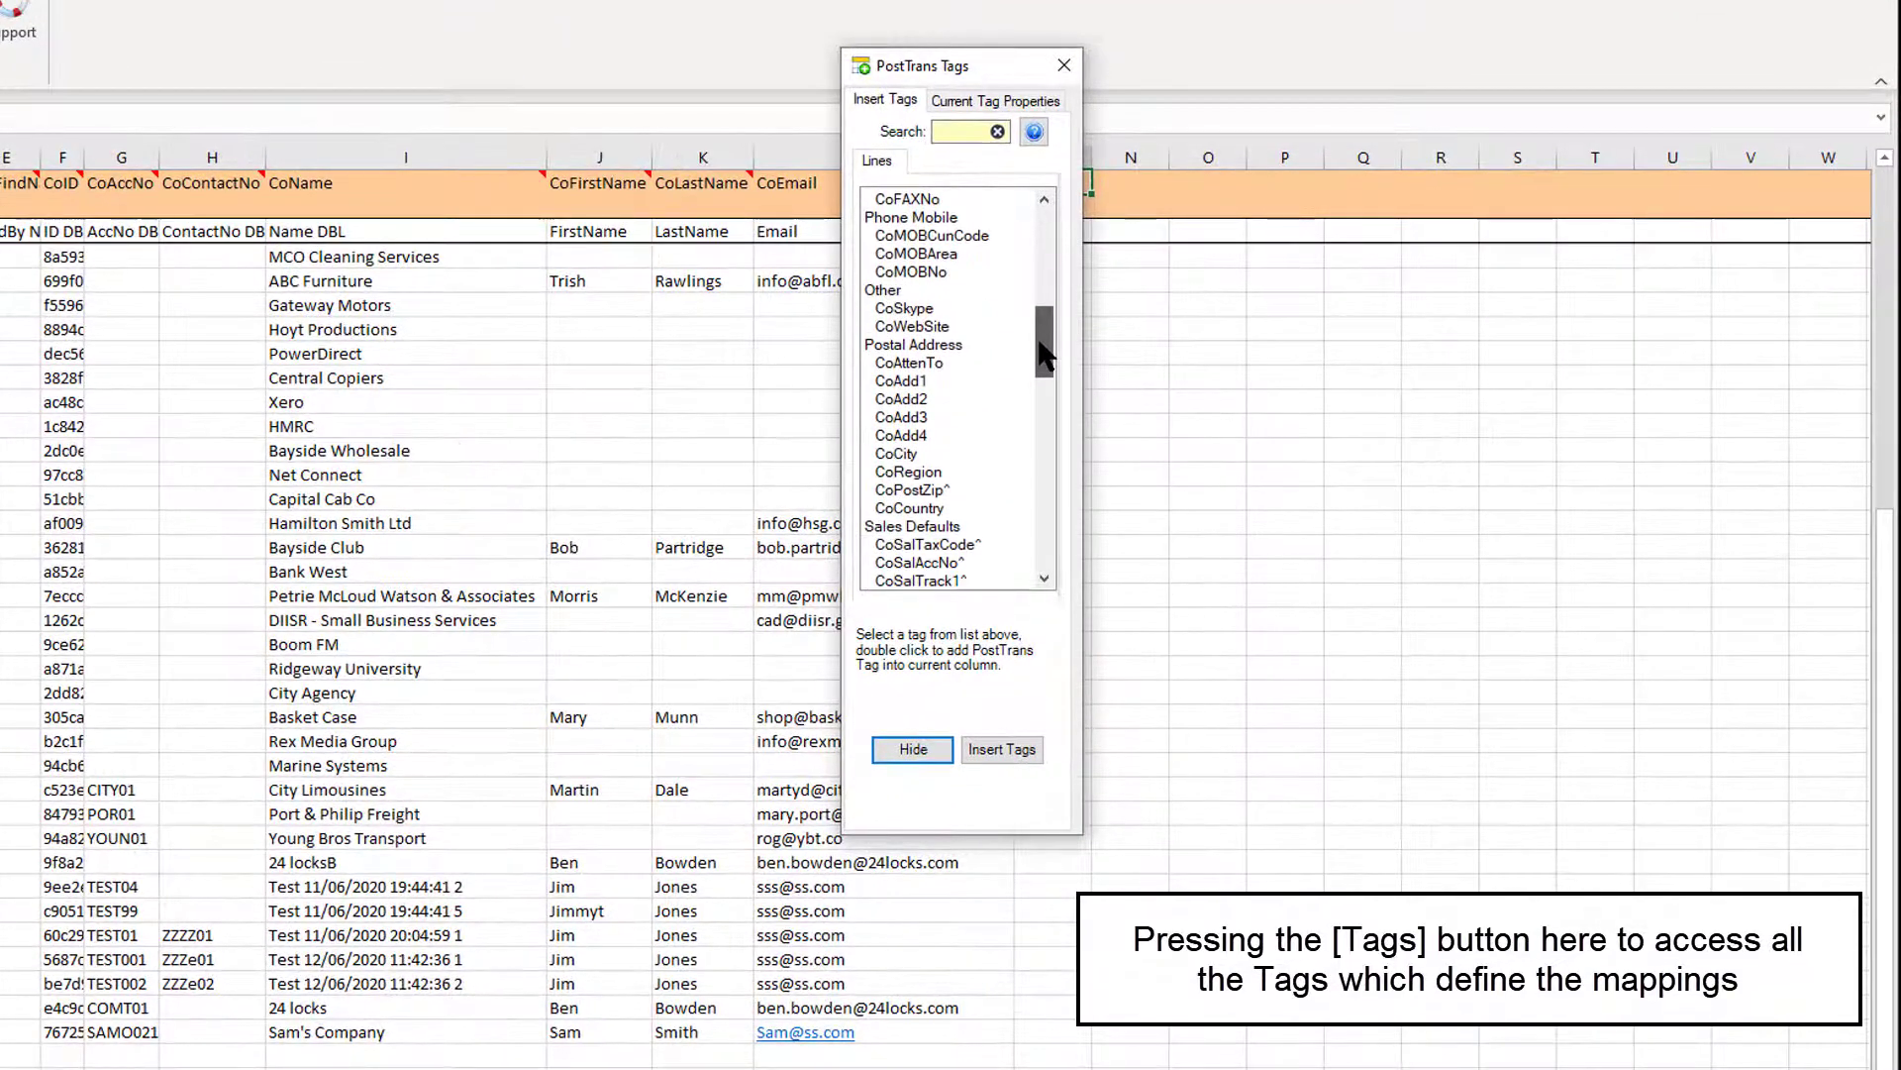
left_click(934, 364)
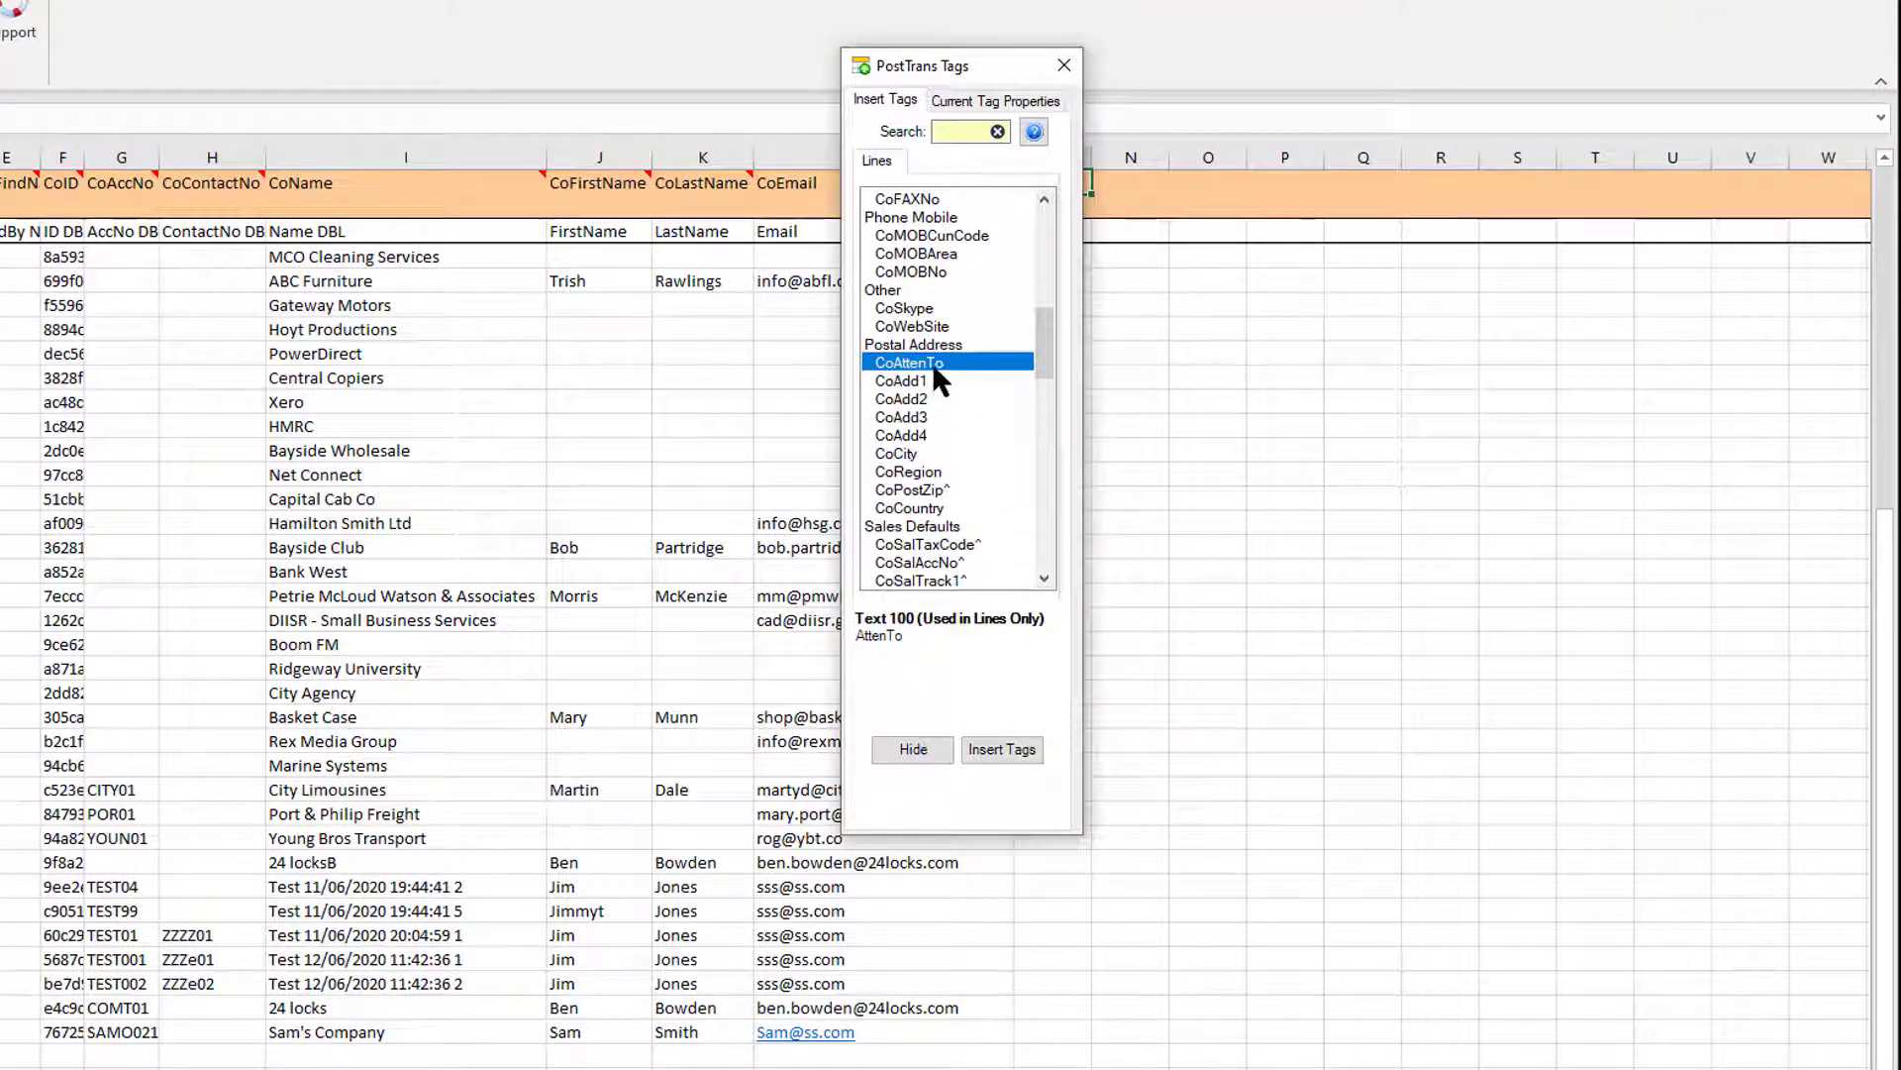
left_click(925, 507, "shift")
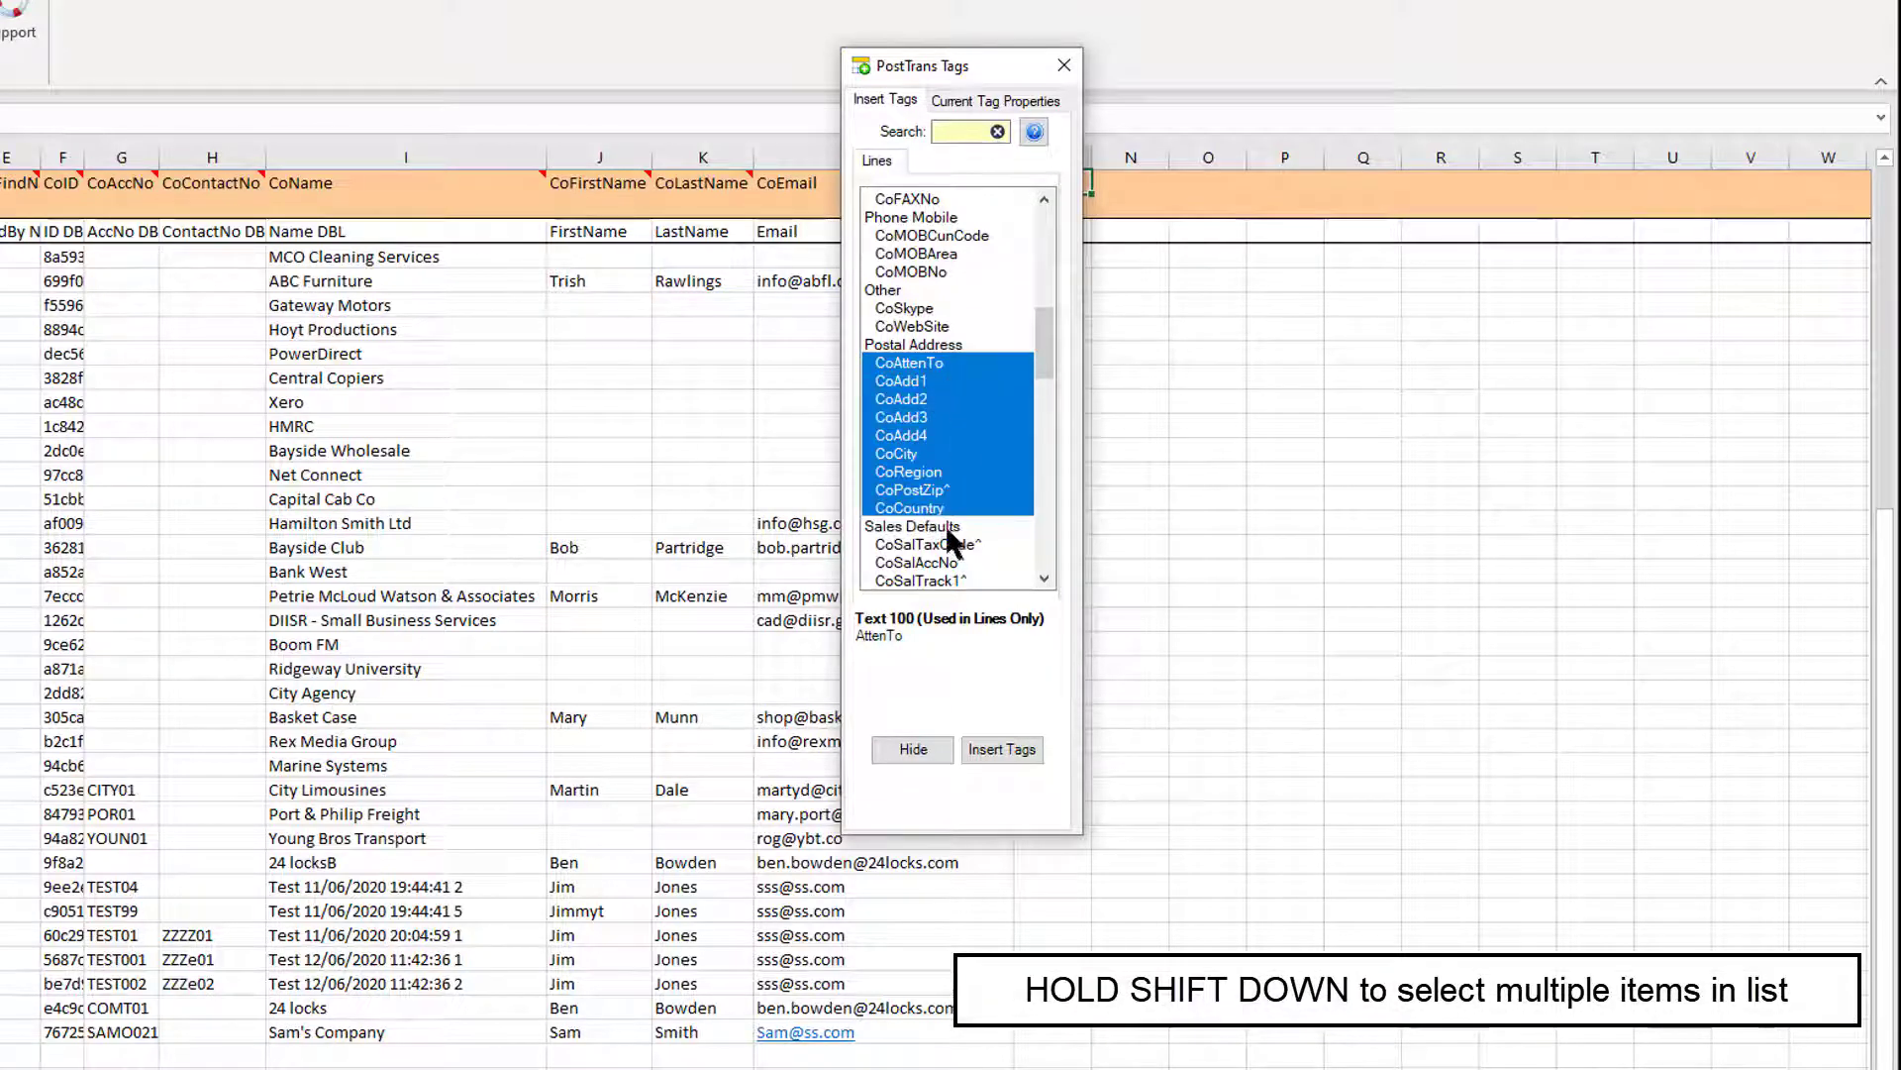
left_click(981, 749)
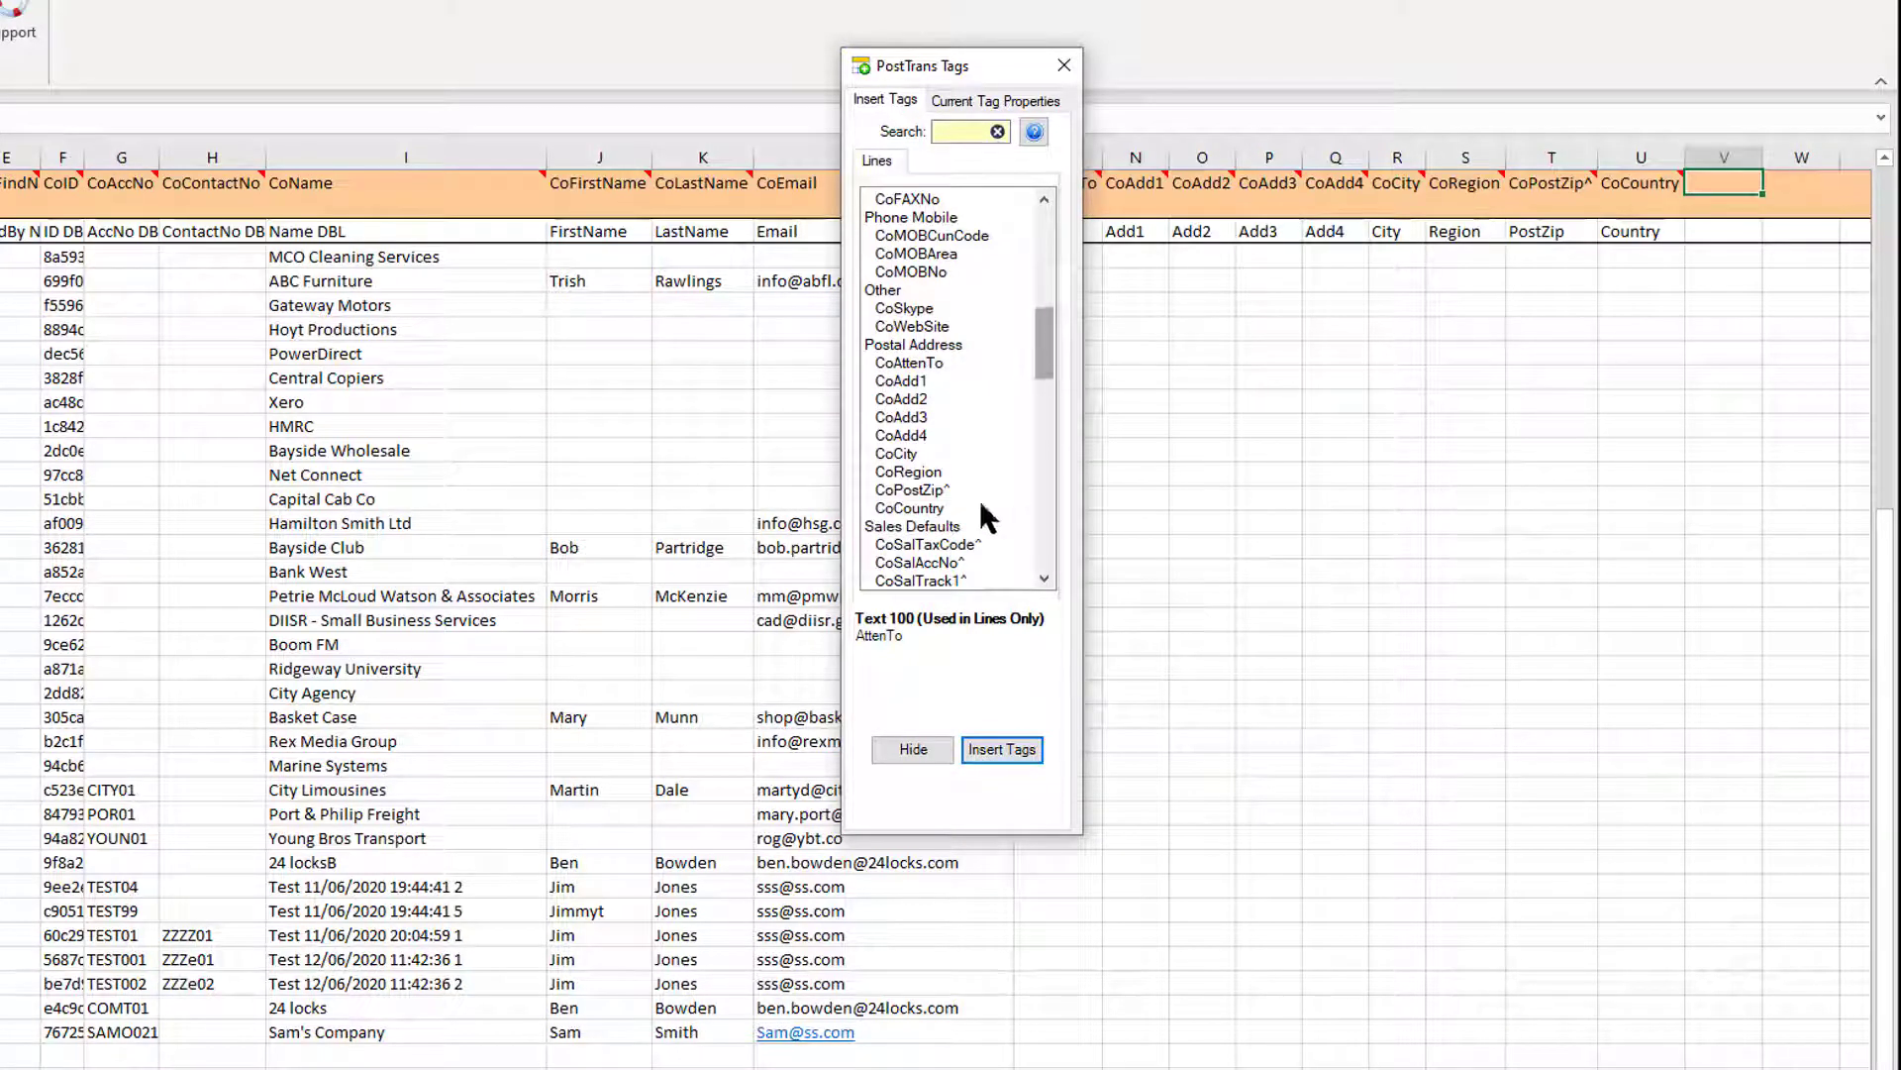
Insert the CoSalAccNo^ sales account tag into column V and close the tags panel.
left_click(931, 562)
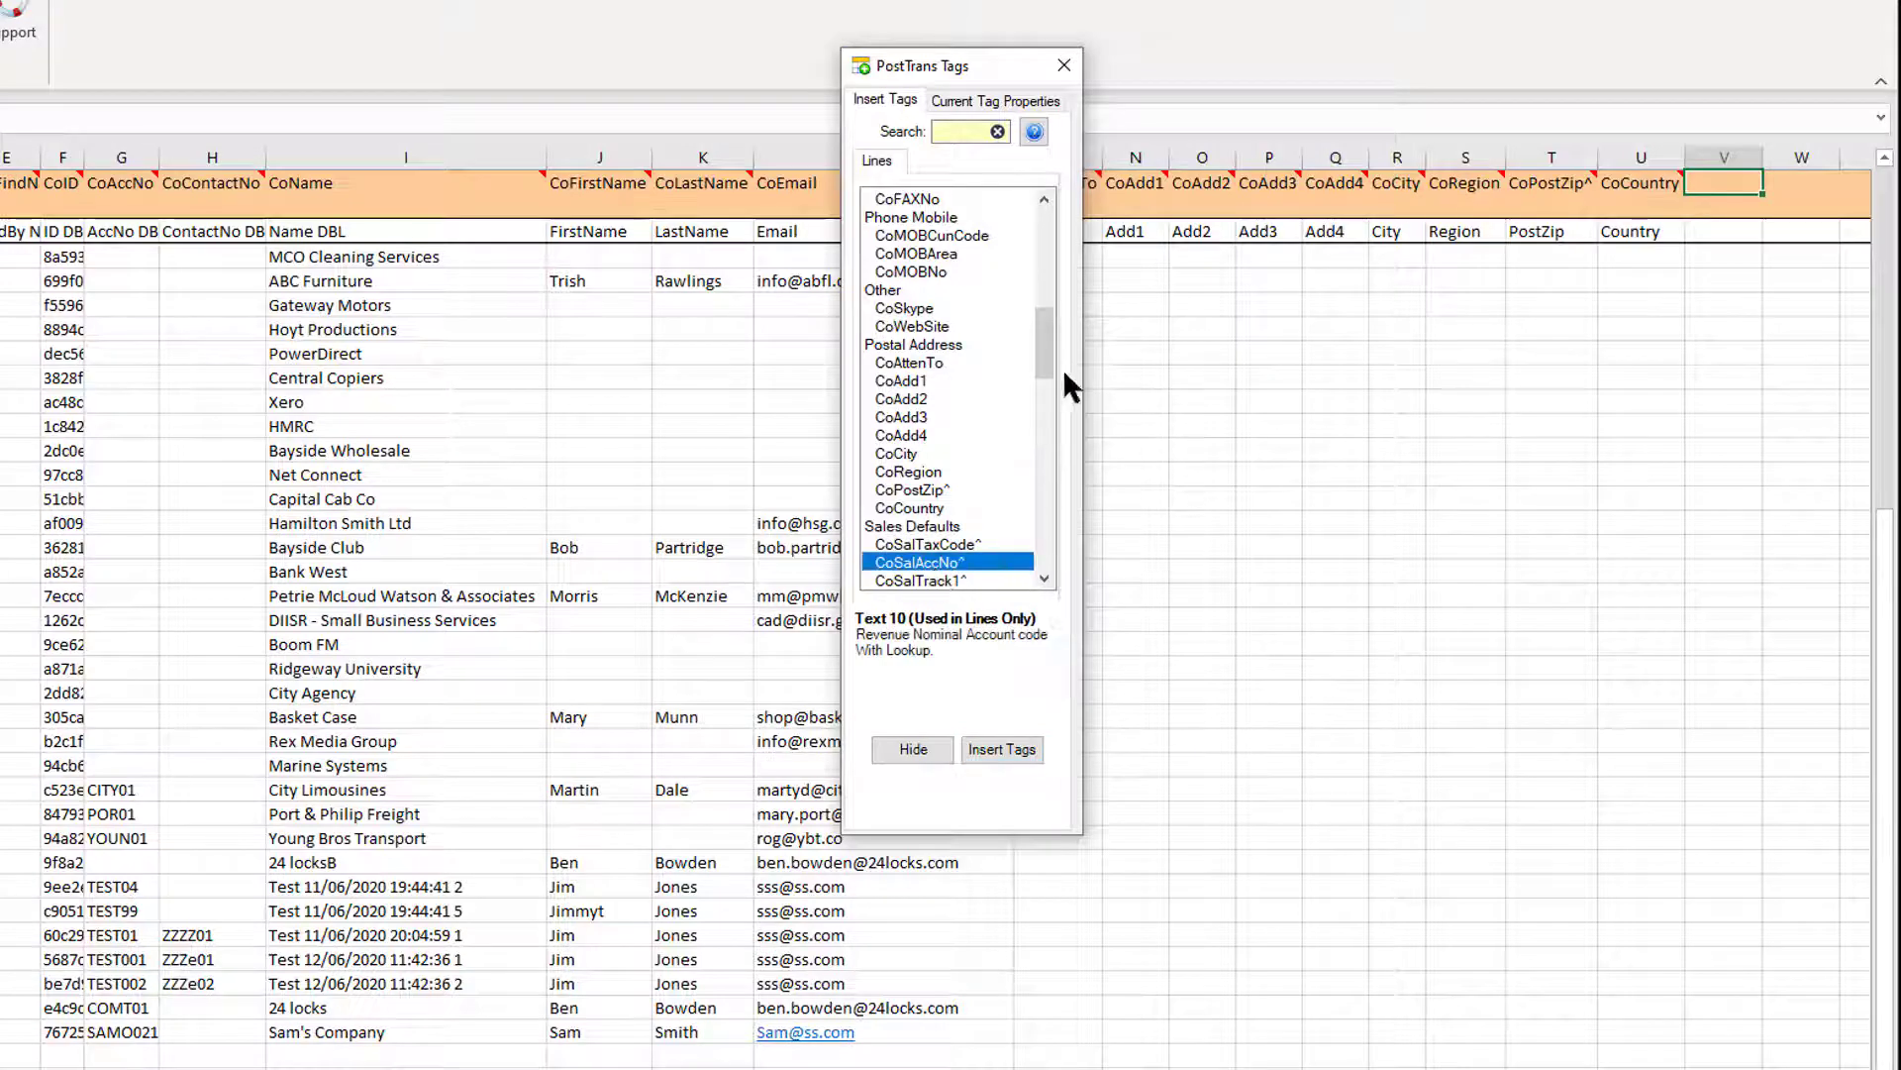
left_click_drag(1042, 361, 1040, 392)
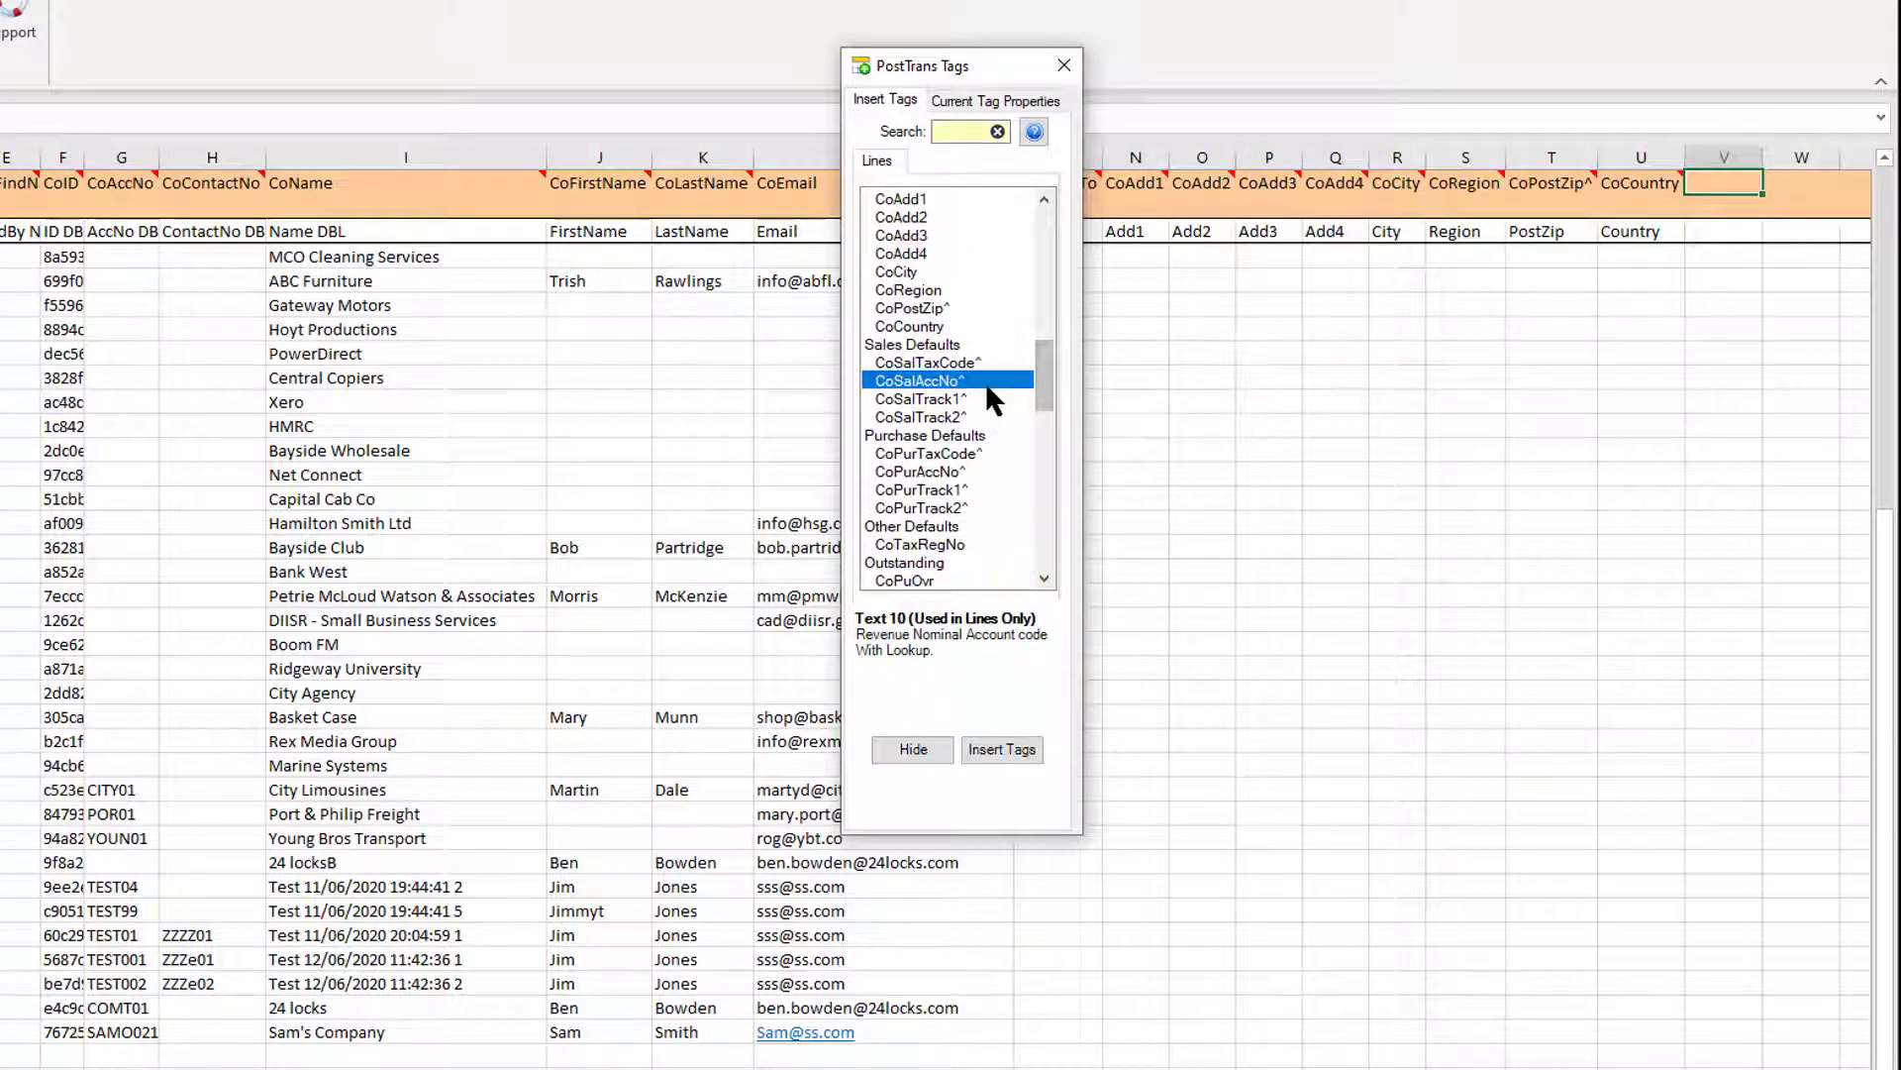
left_click(984, 749)
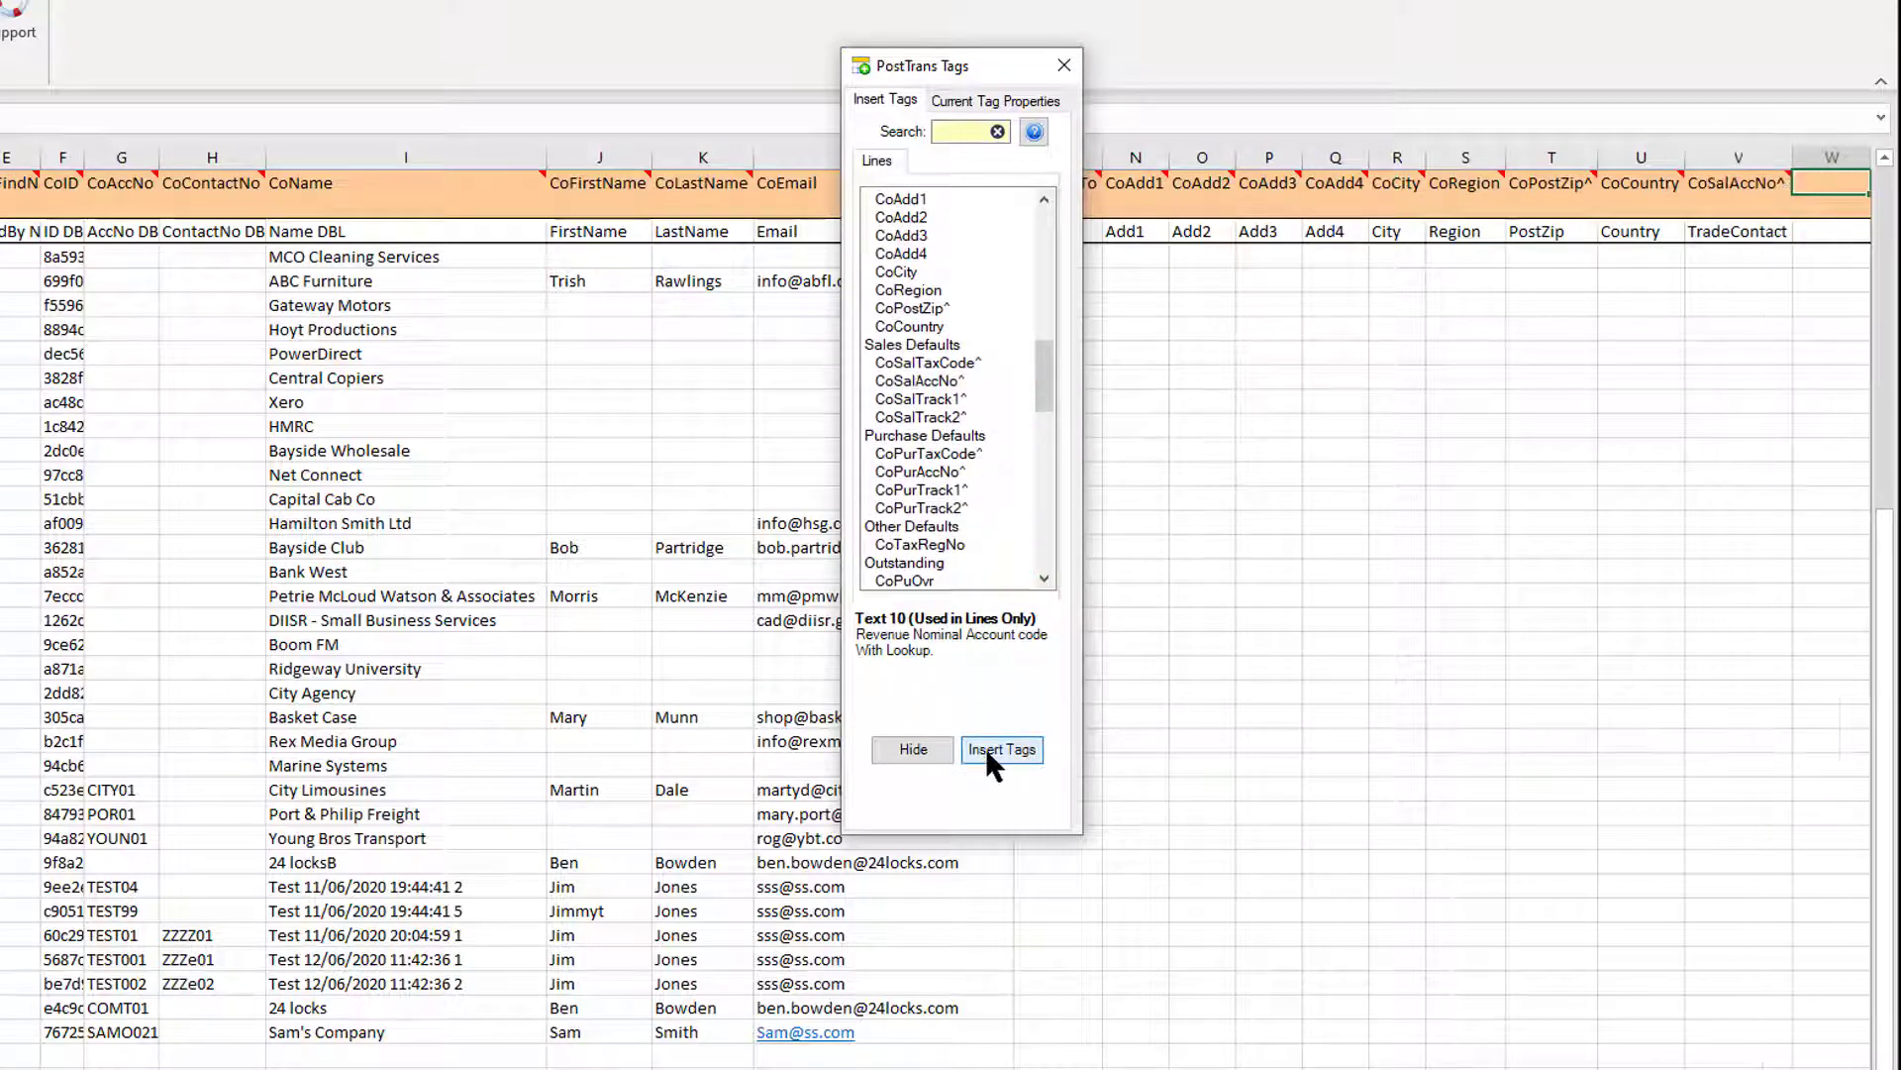
left_click(907, 751)
left_click(1347, 538)
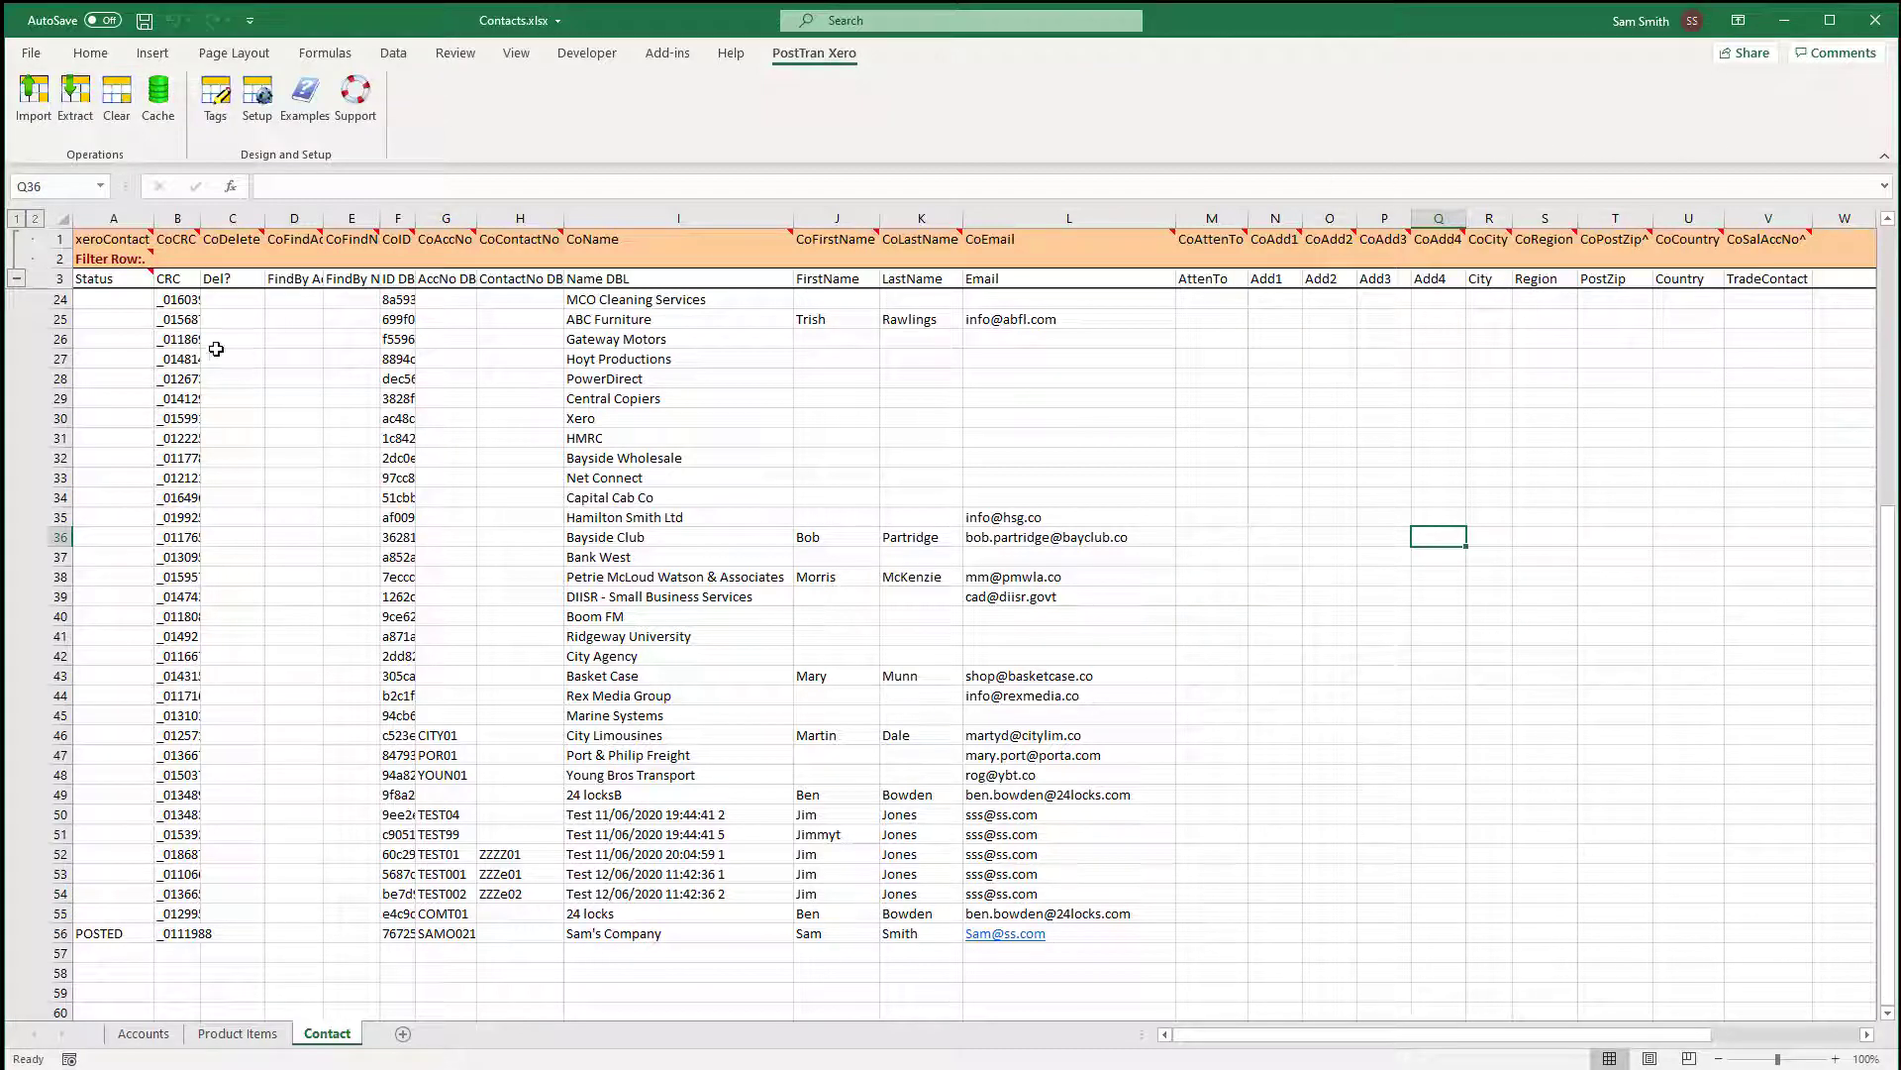
left_click_drag(180, 300, 180, 394)
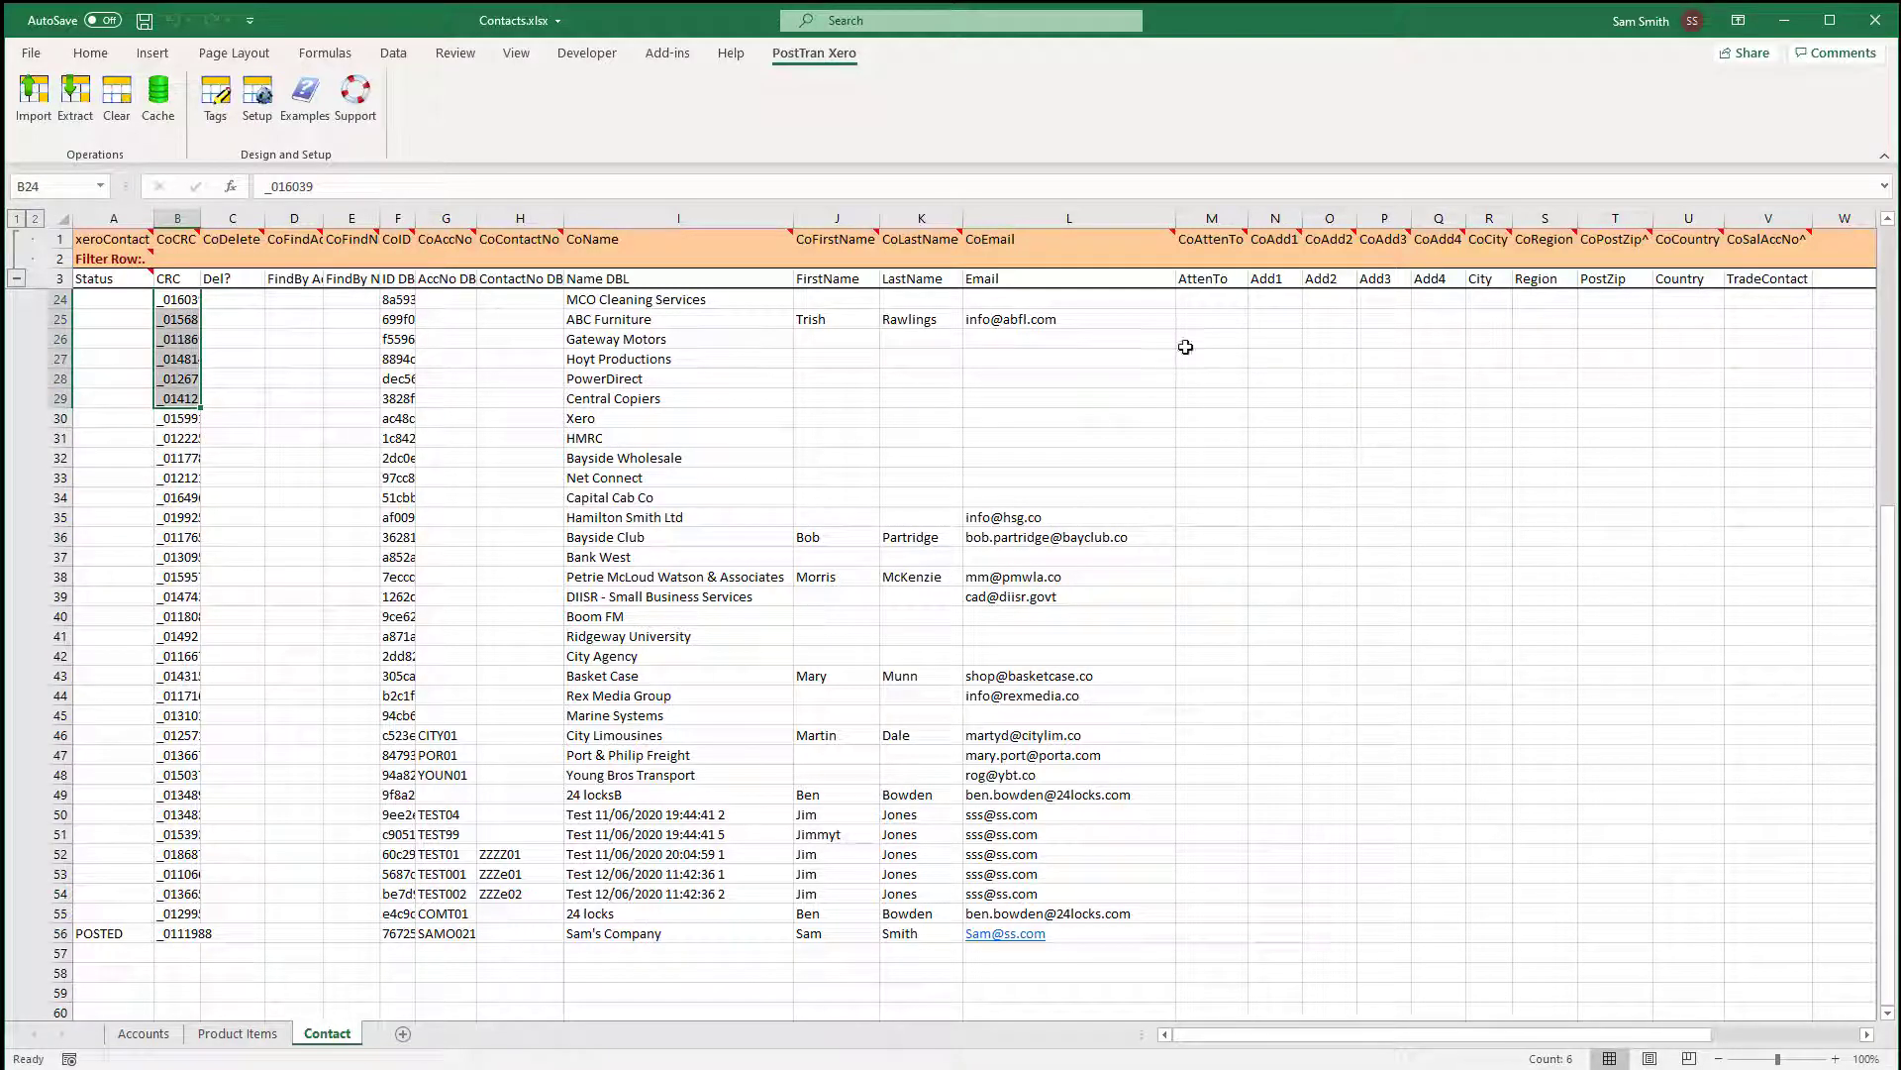
left_click_drag(1195, 316, 1802, 316)
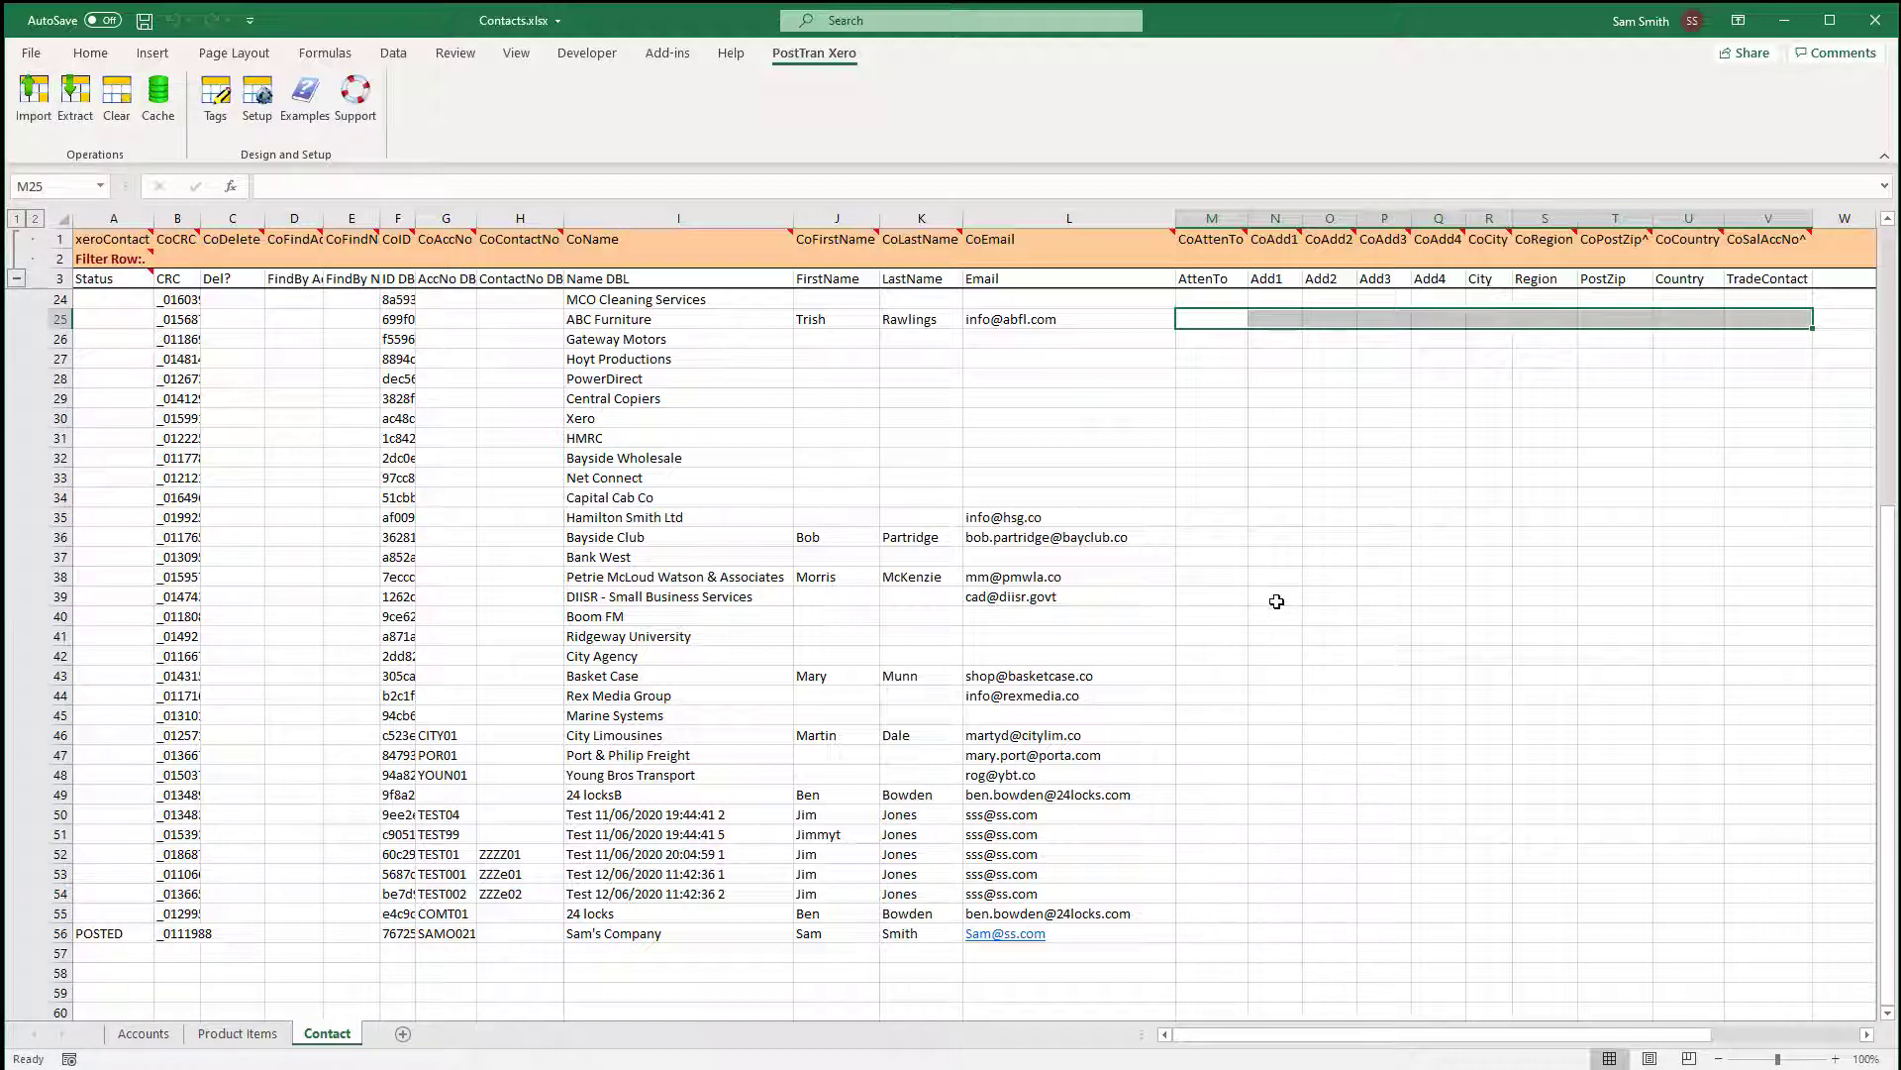
left_click(1214, 656)
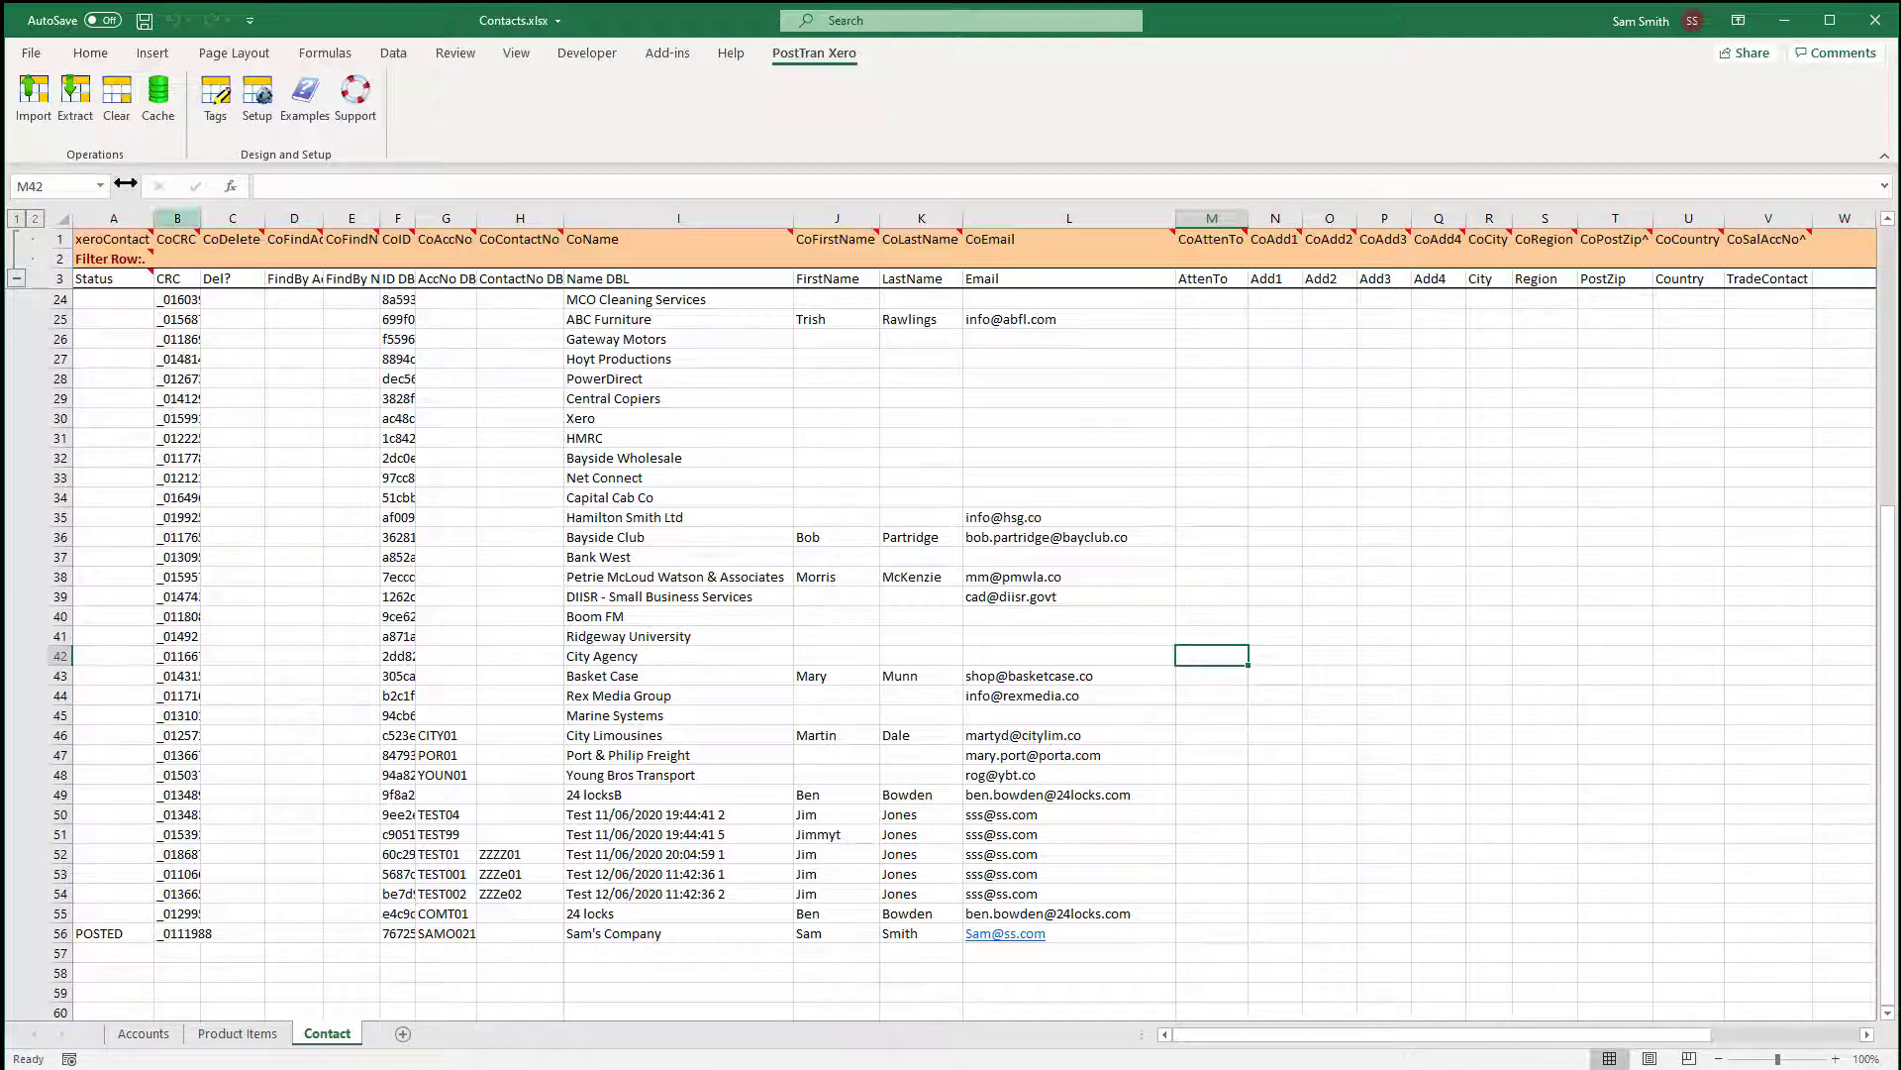
Re-extract all Xero contacts with Overwrite All, then select Sam's Company's sales account cell in row 56.
left_click(78, 112)
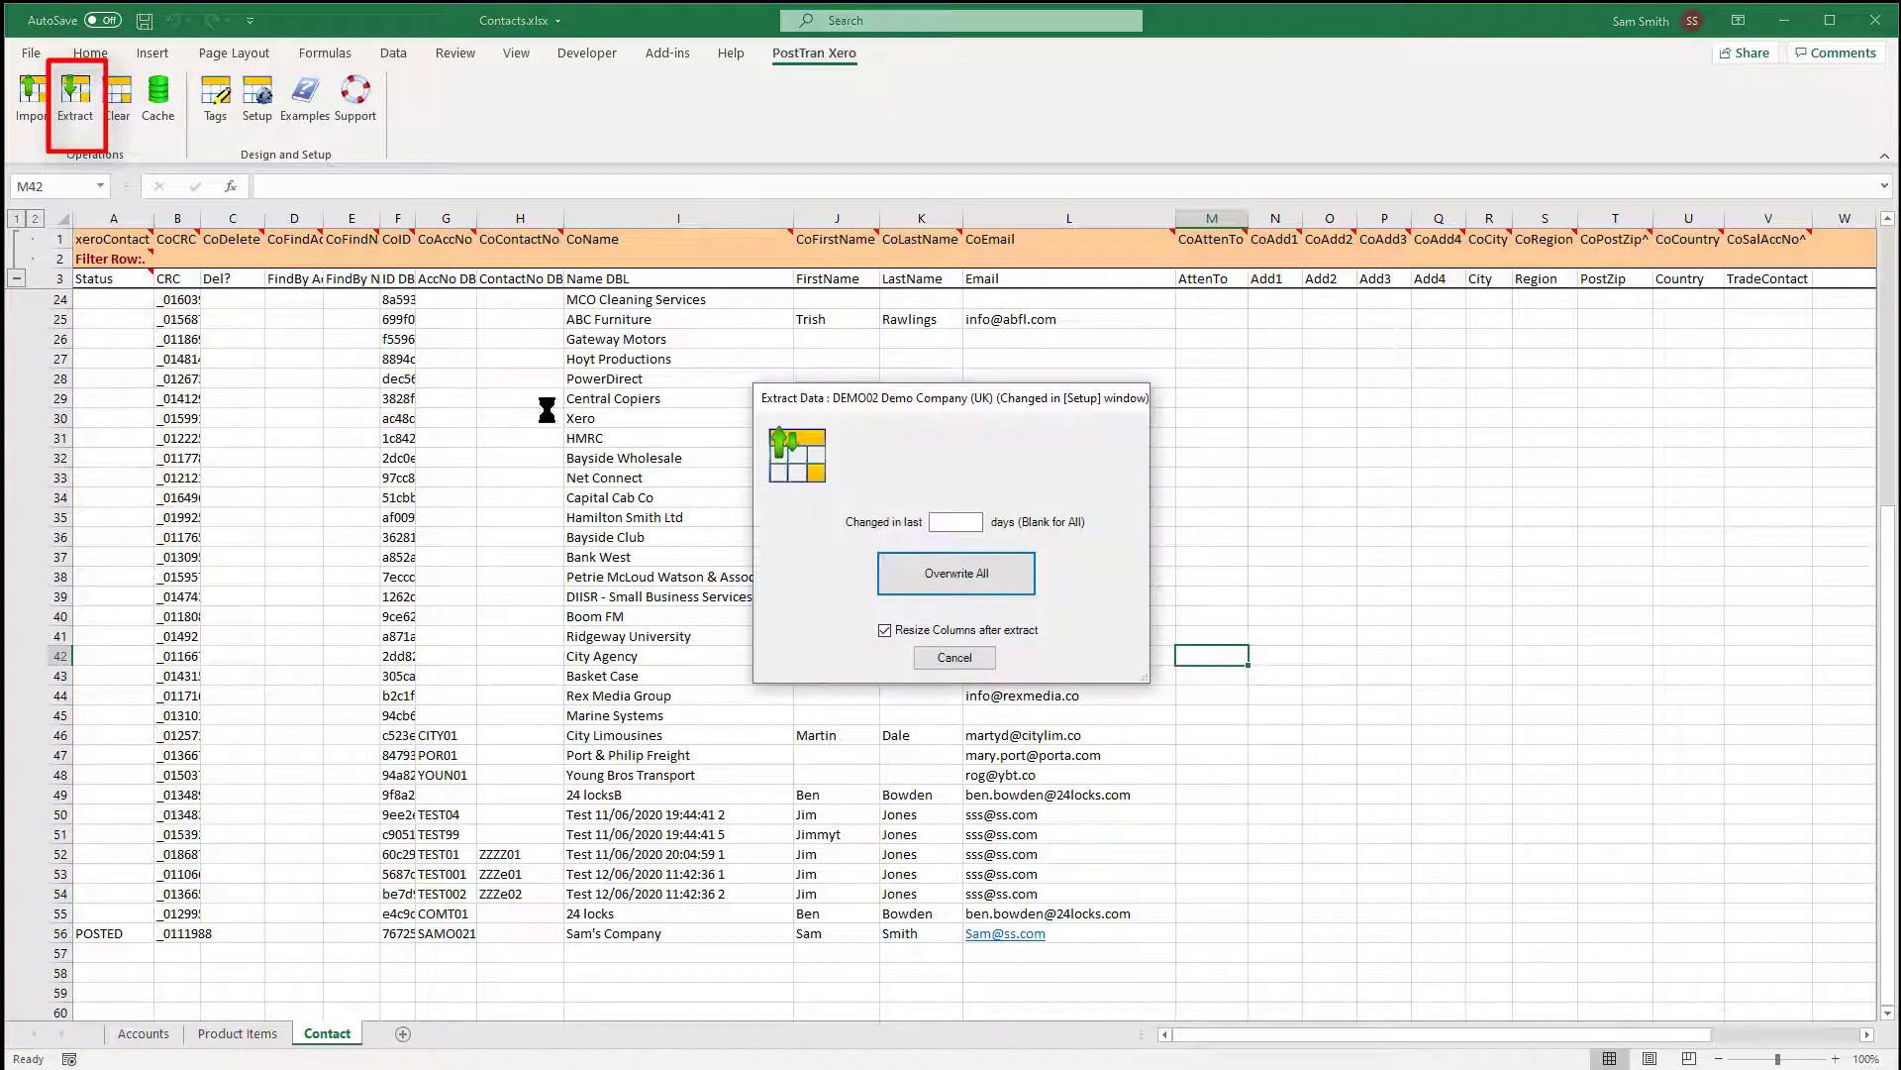
left_click(975, 592)
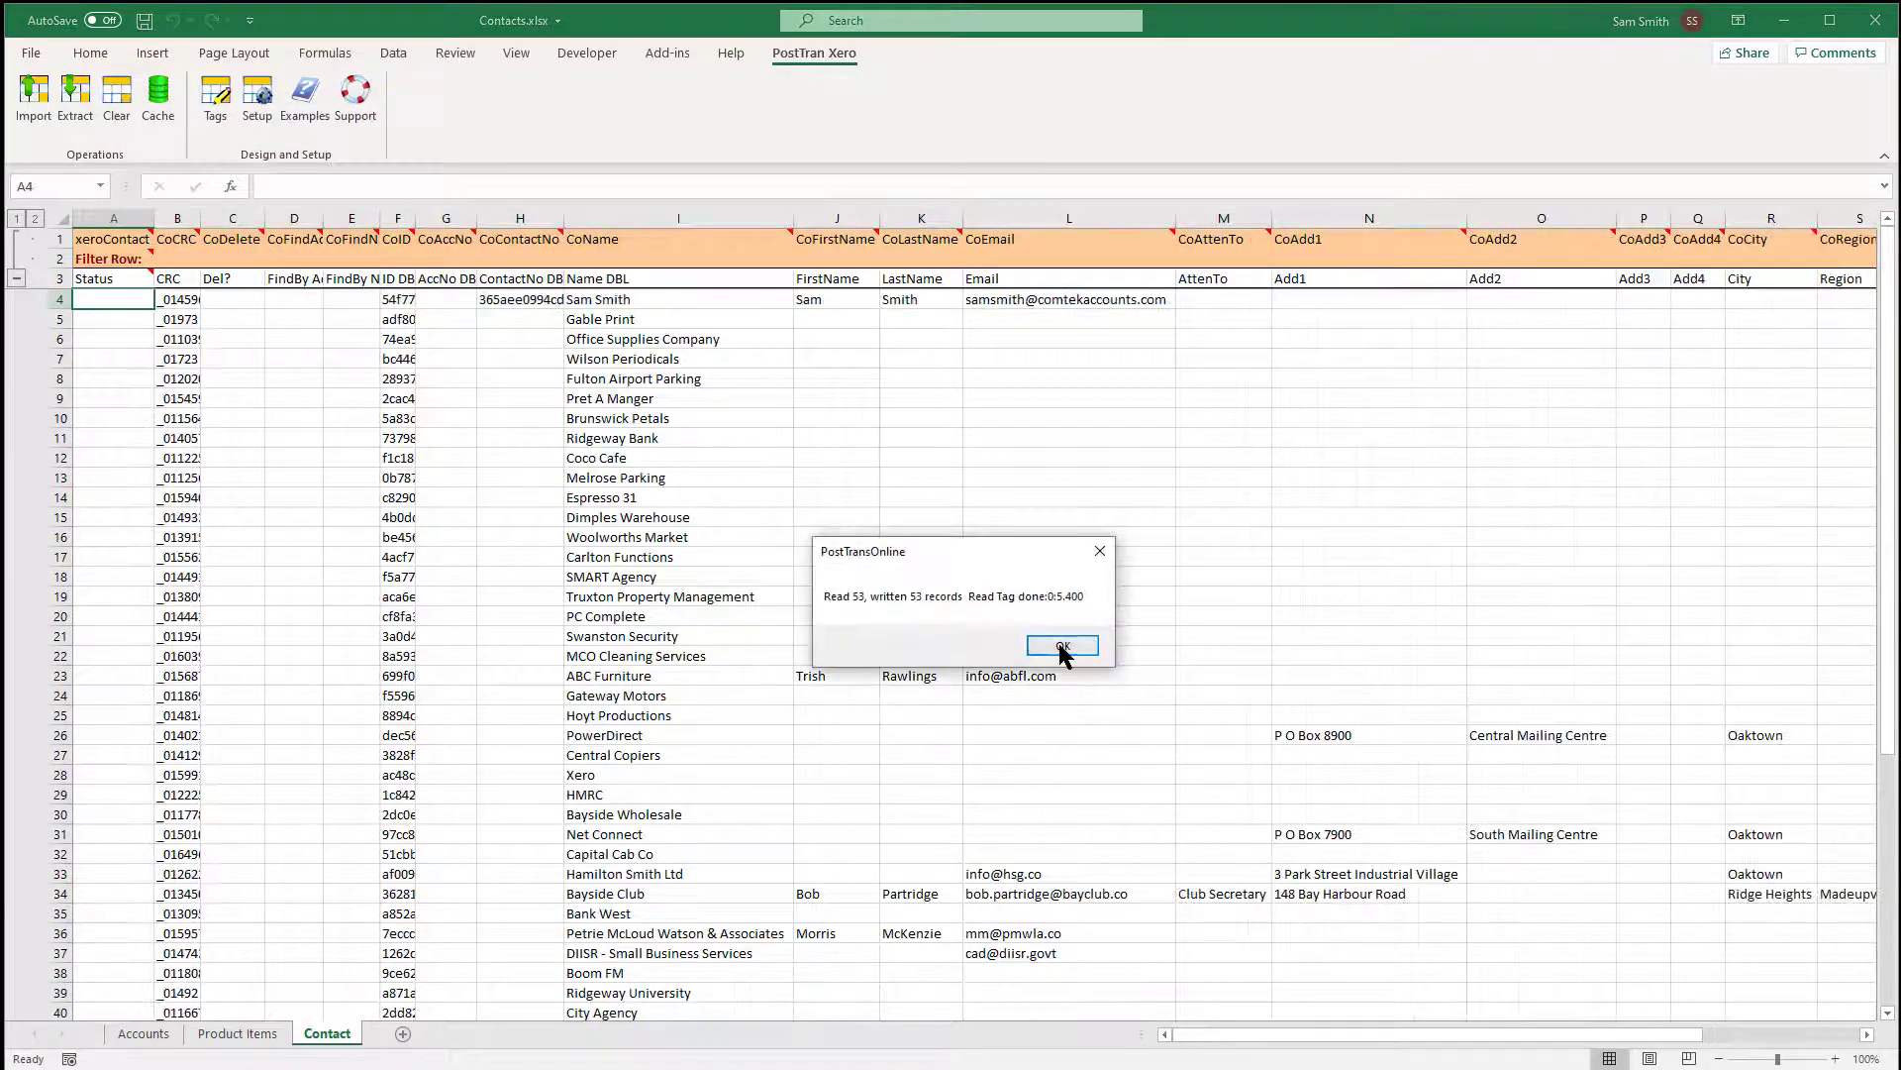
left_click(1064, 653)
scroll(1337, 894, "down", 9)
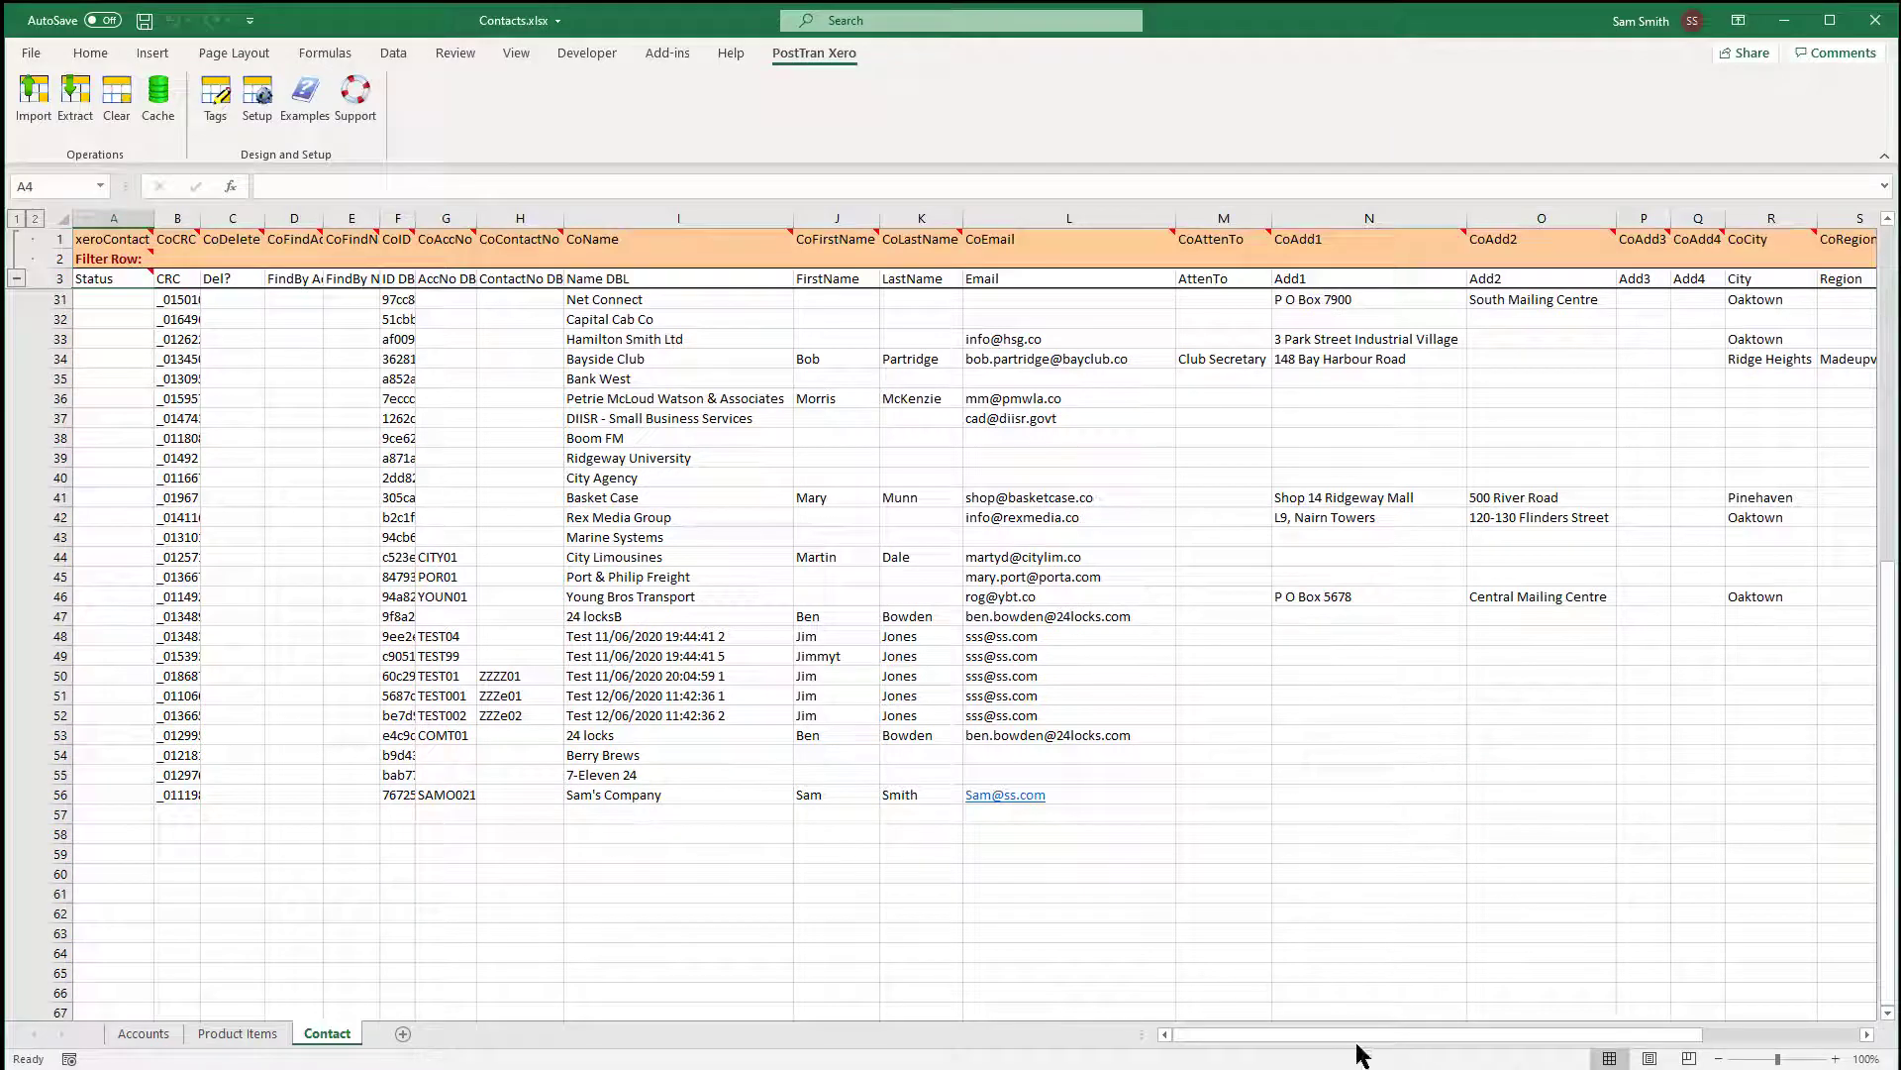
left_click_drag(1356, 1036, 1553, 1034)
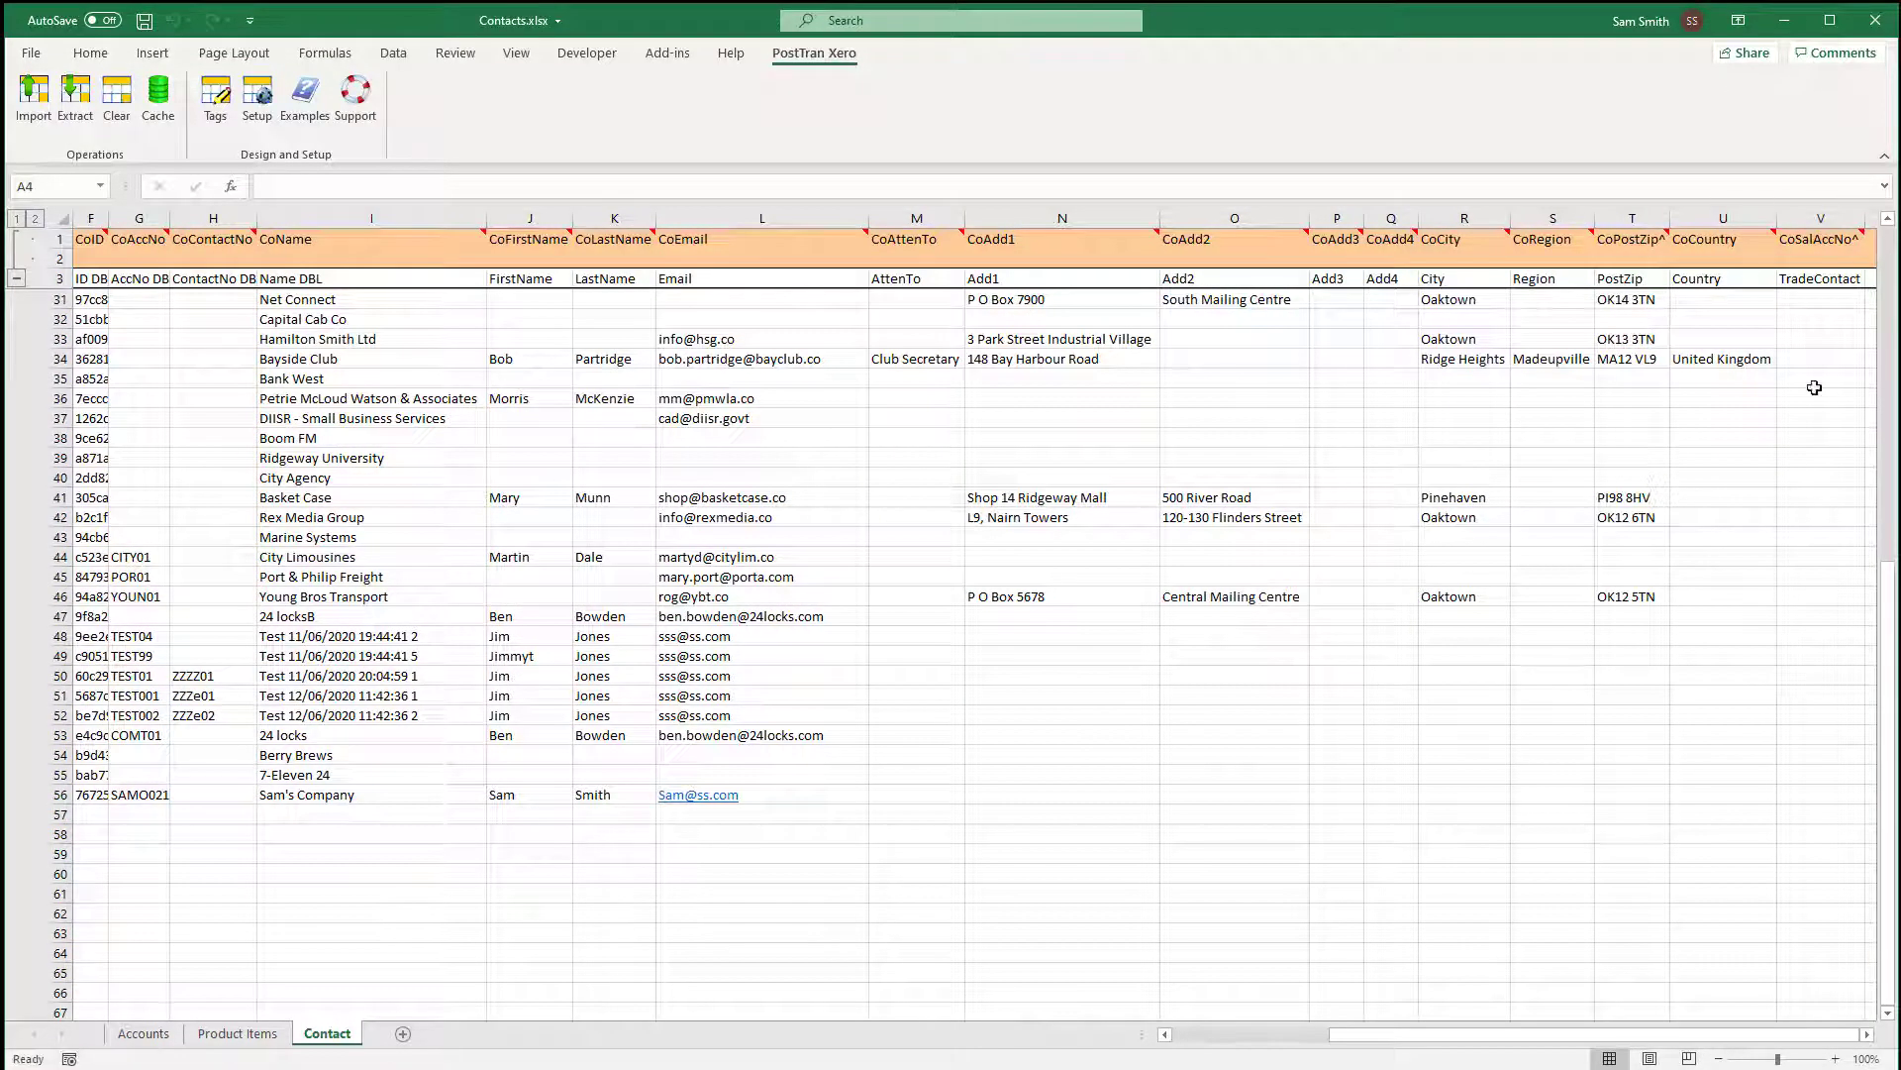
left_click(1791, 797)
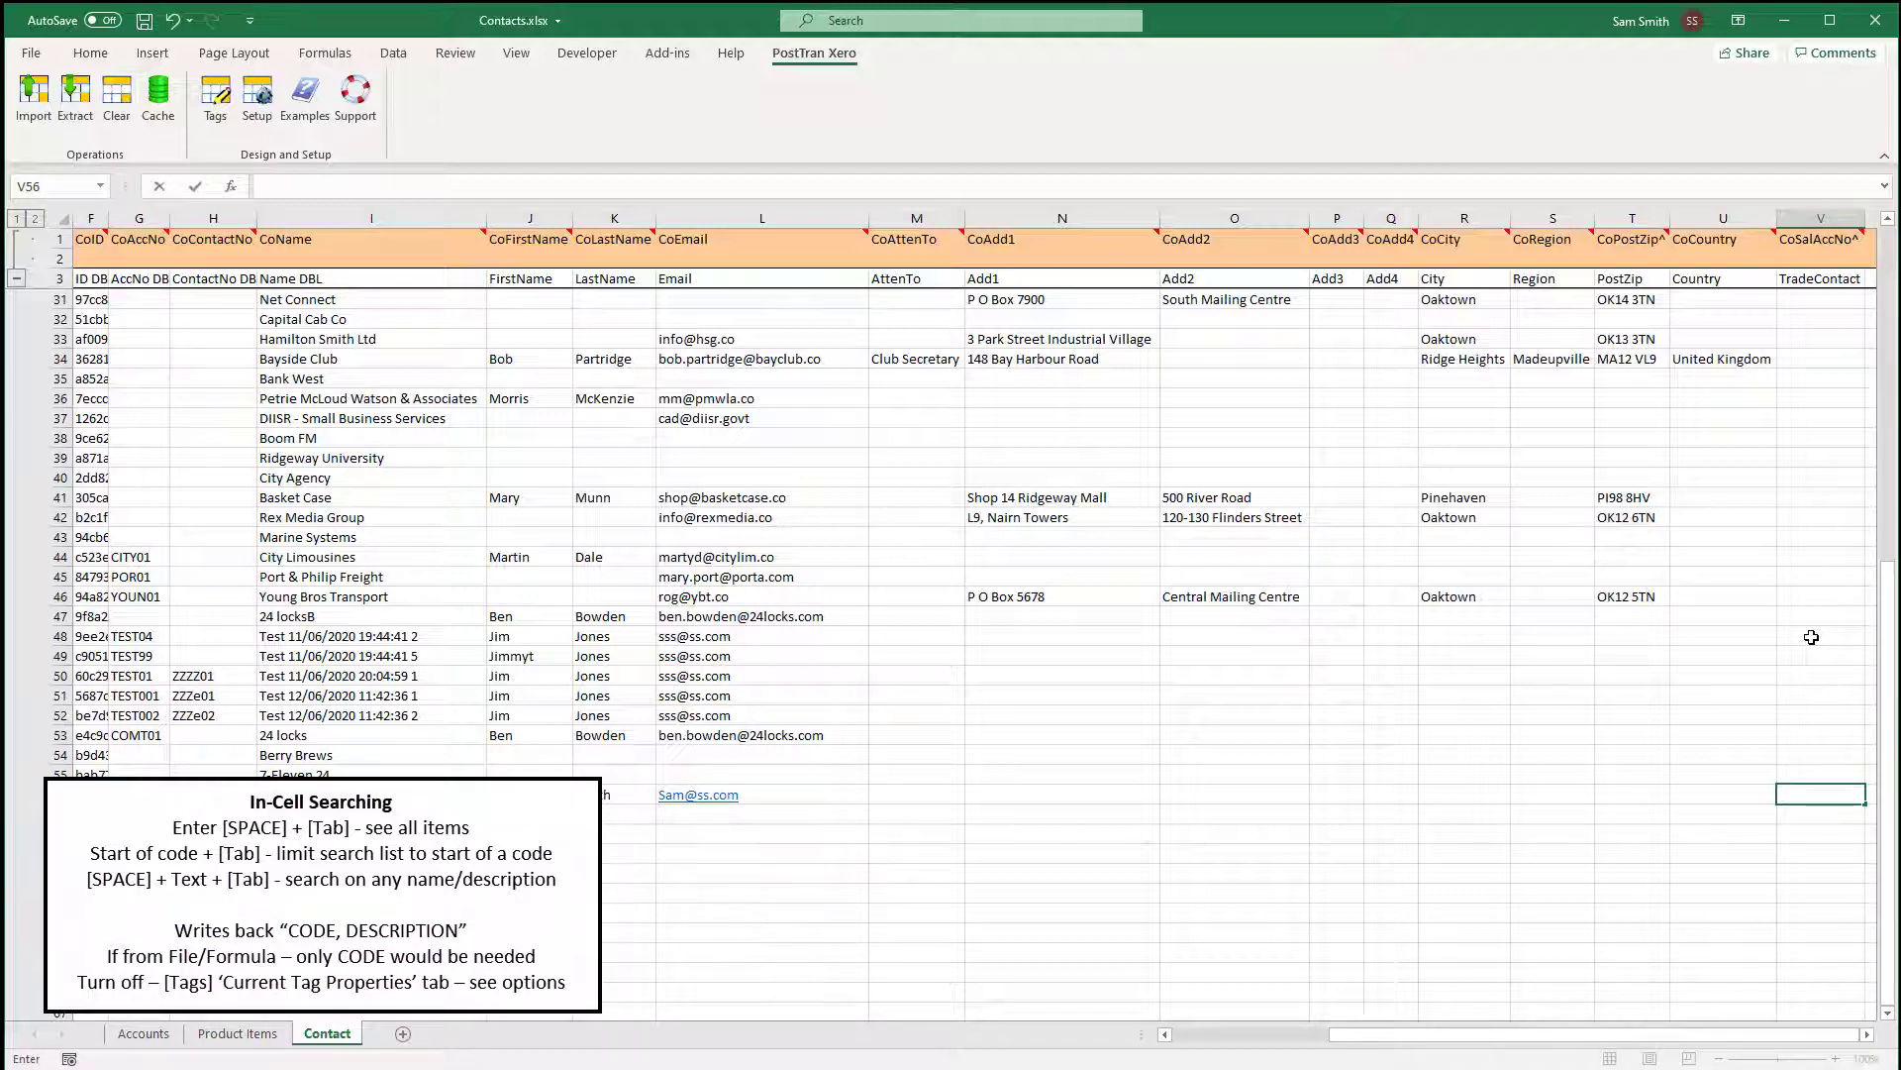
Set Sam's Company's sales account code to 213, Sales North.
key("Tab")
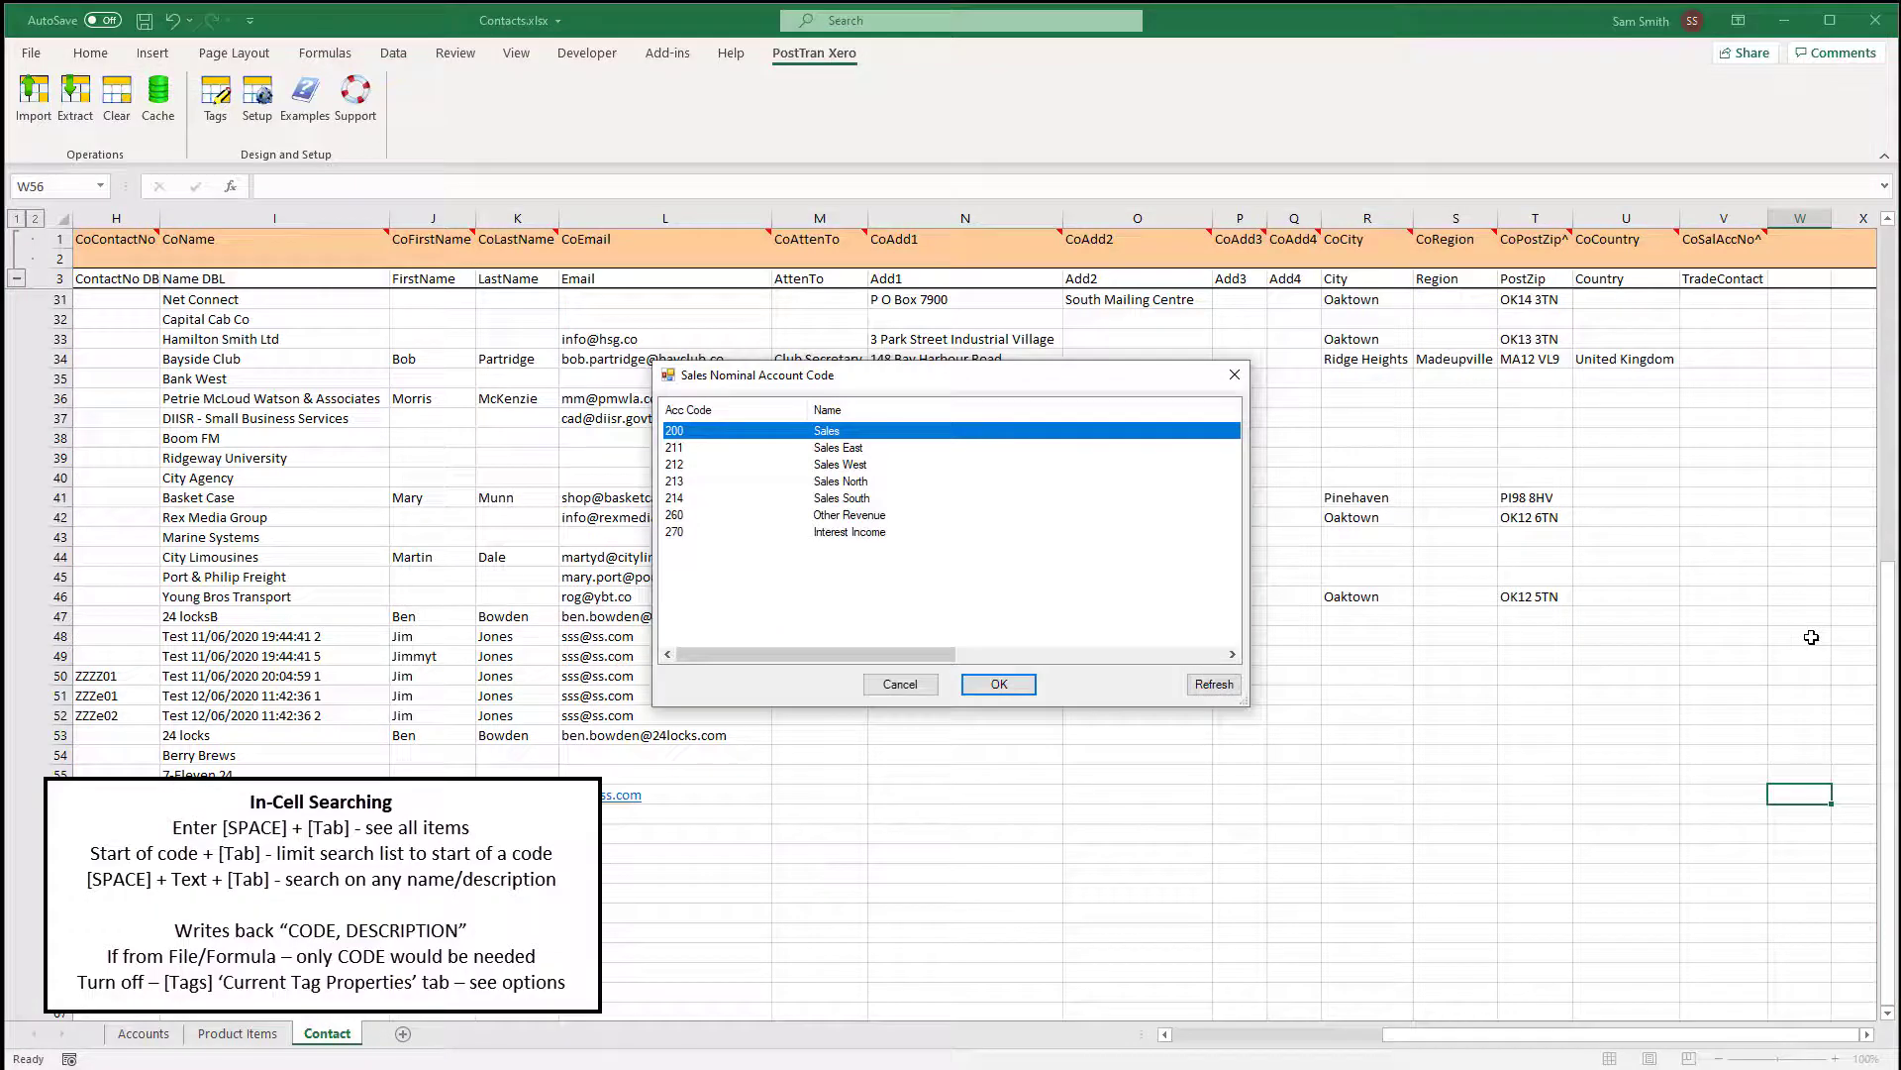
key("Down")
key("Down")
key("Down")
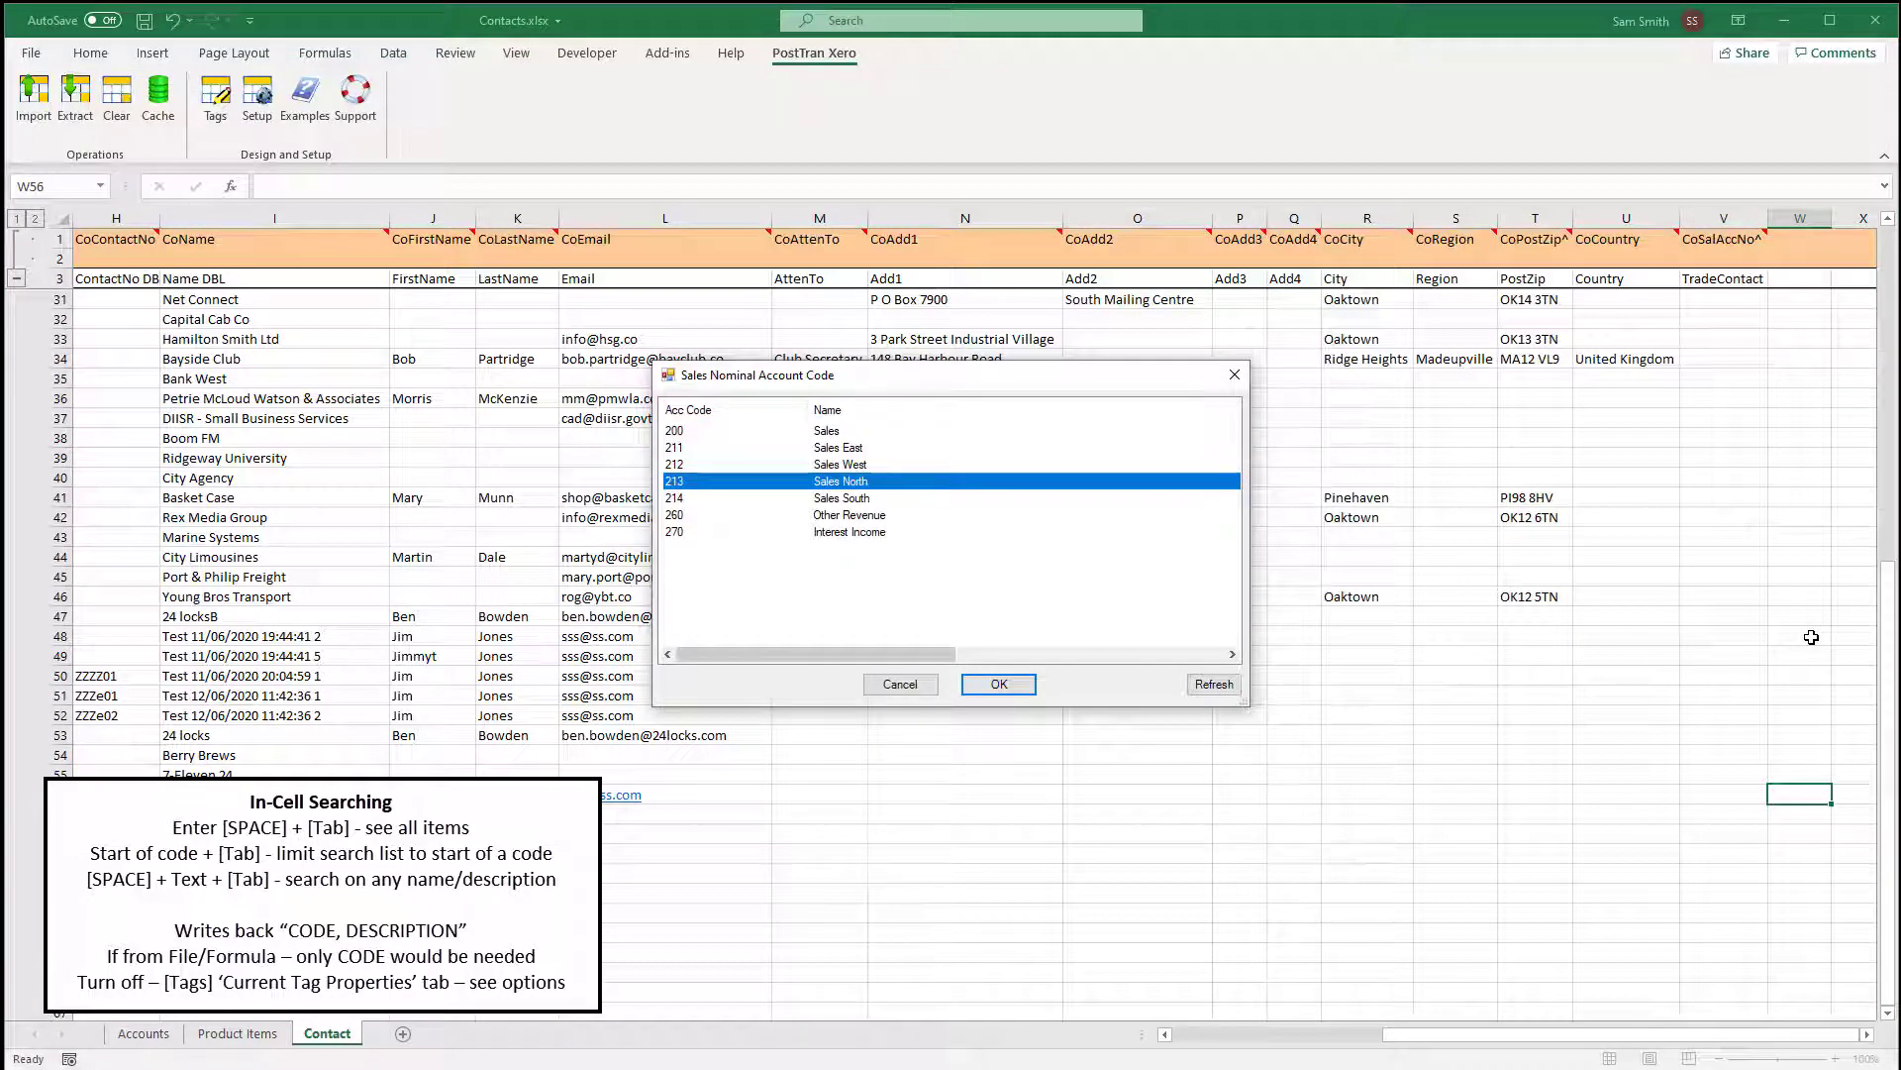
key("Return")
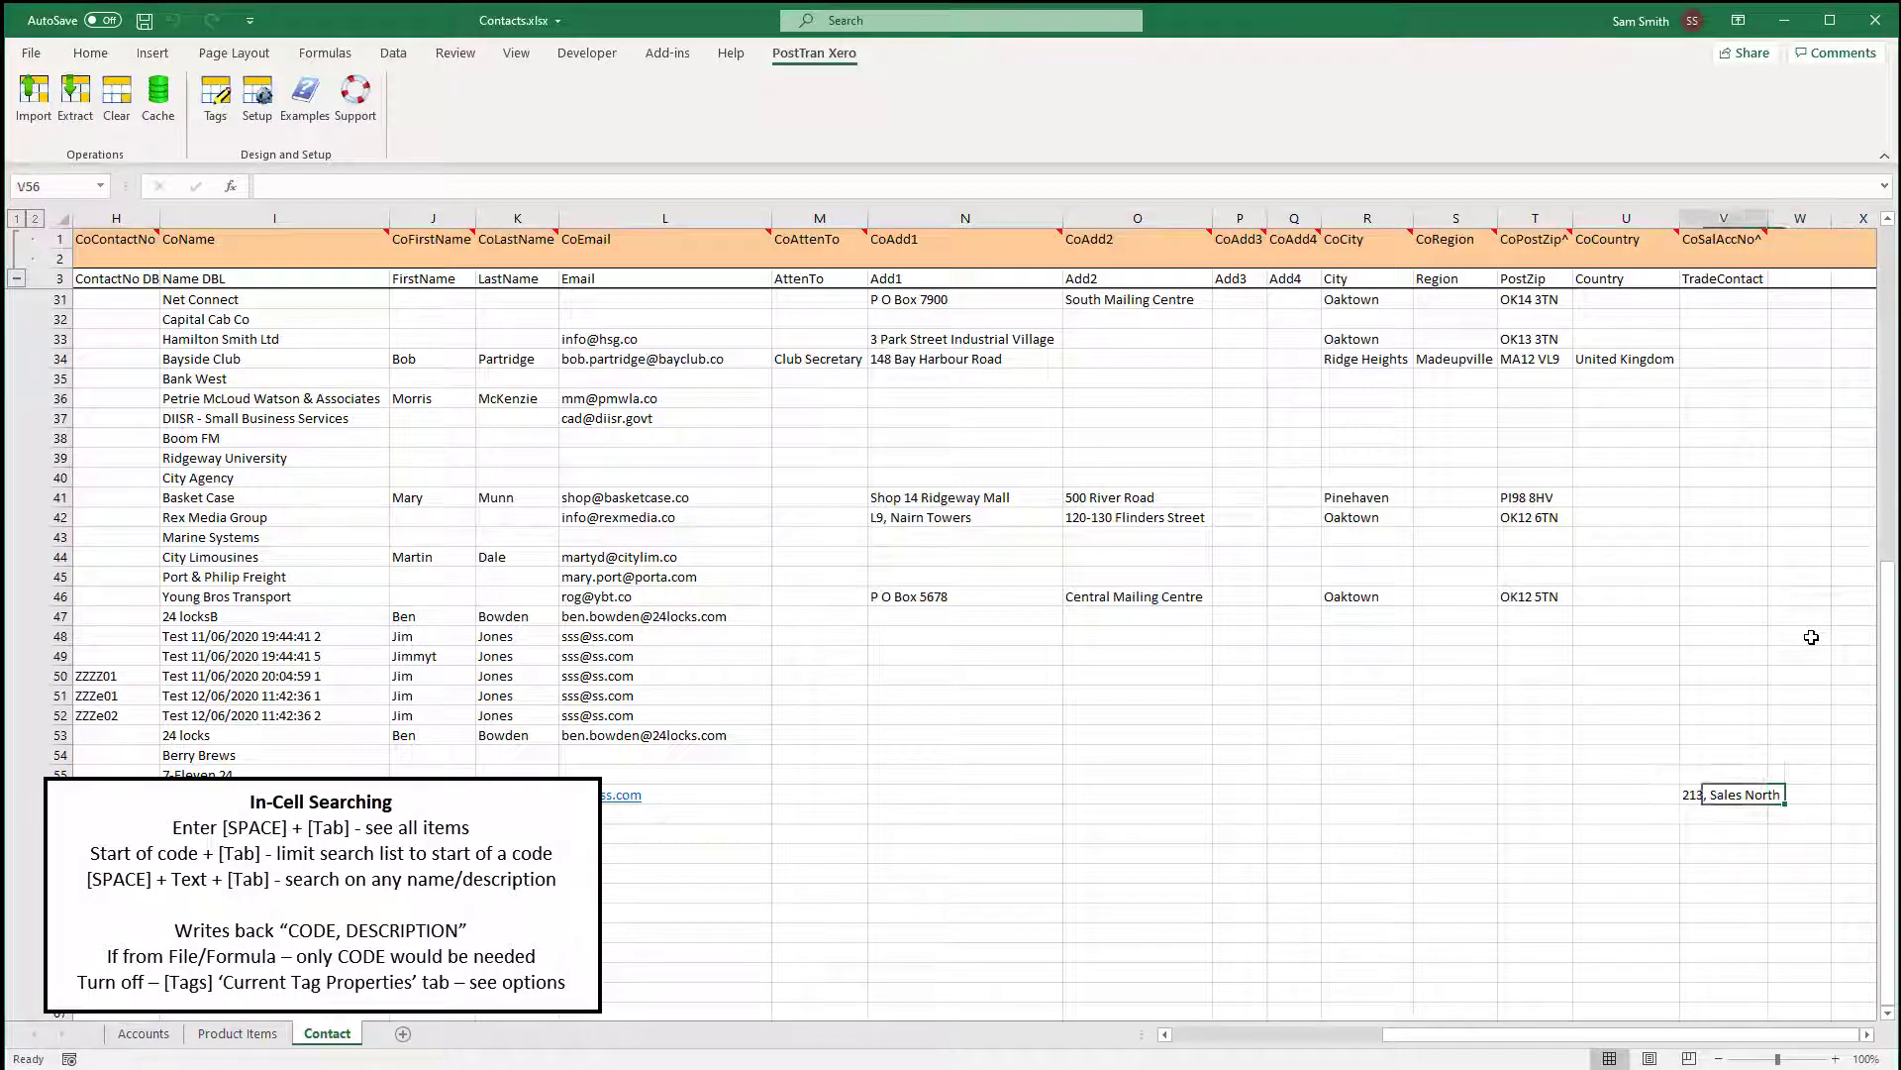
key("Left")
key("Left")
key("Left")
key("Left")
key("Left")
key("Left")
key("Left")
key("Left")
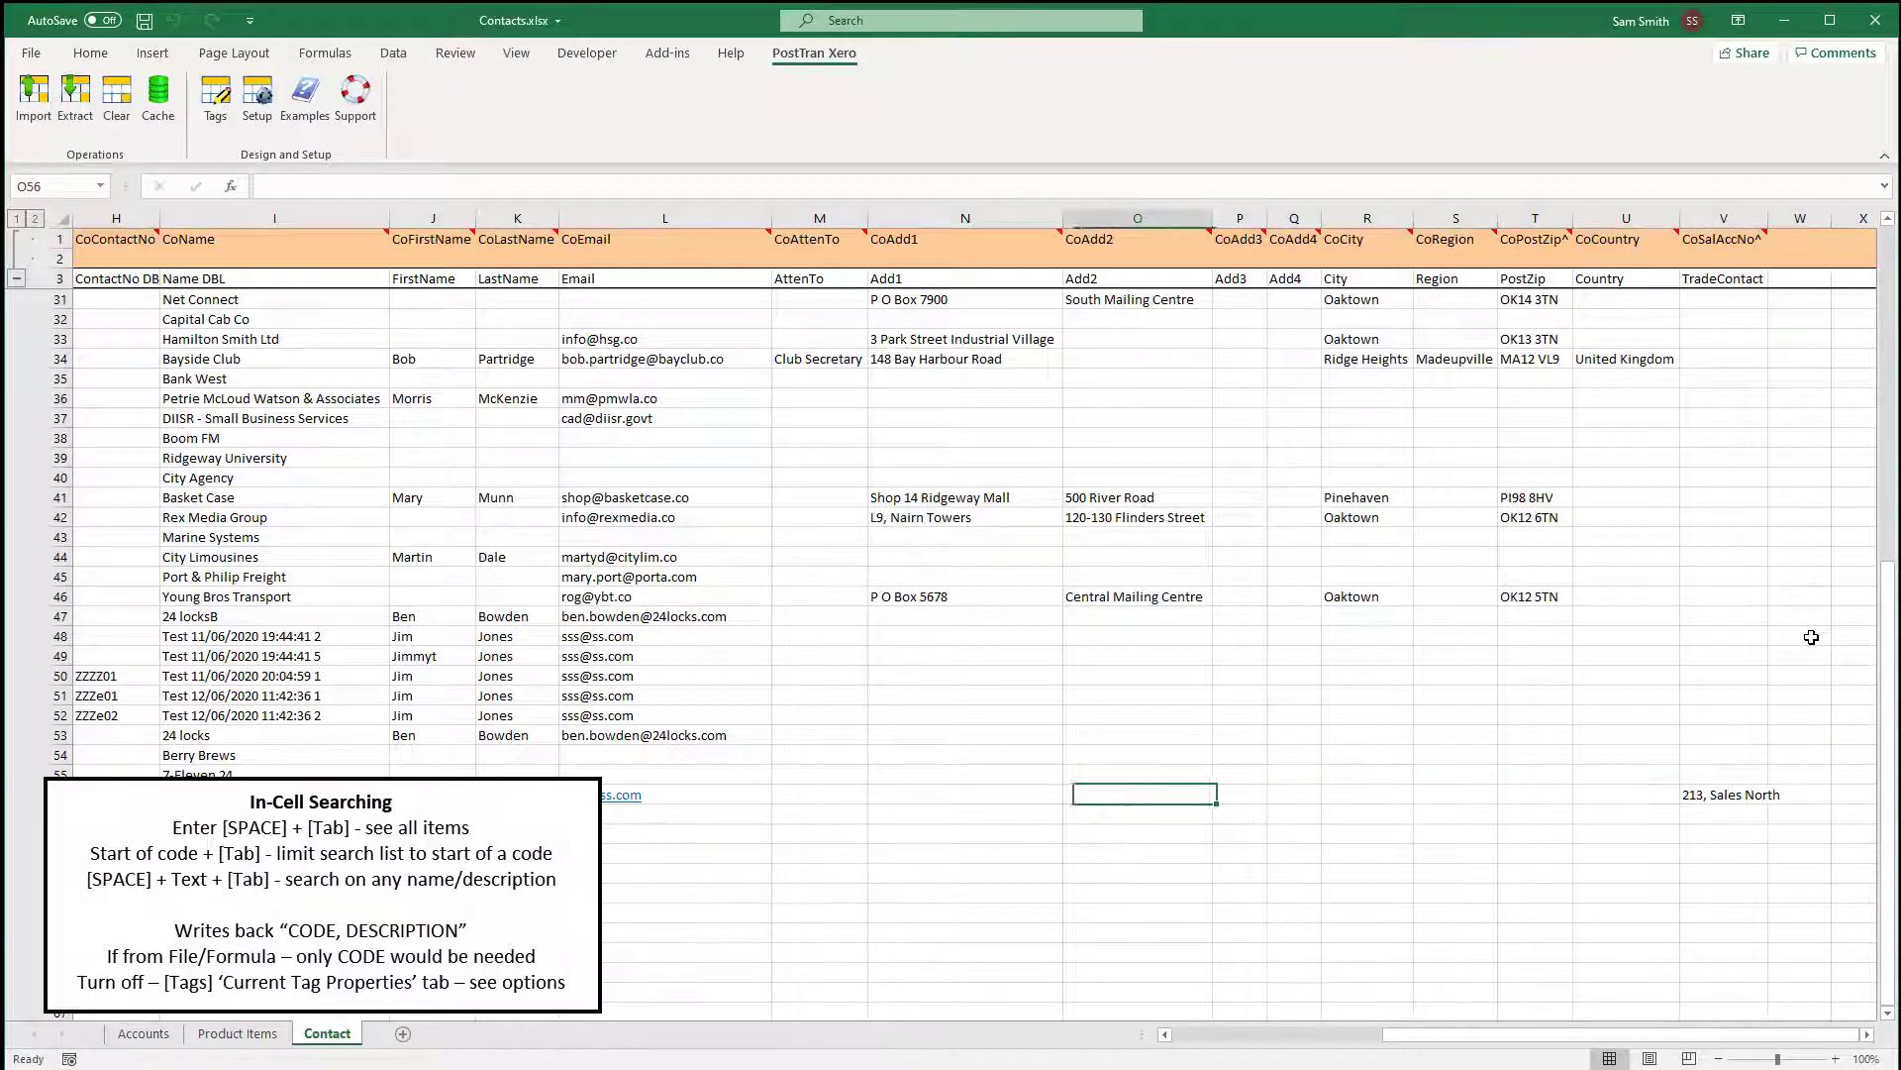
Fill the address lines and city with placeholder text 'dfasfa', 'asgag', 'asgga', 'ga', 'sgs'.
type("dfasfa")
key("Tab")
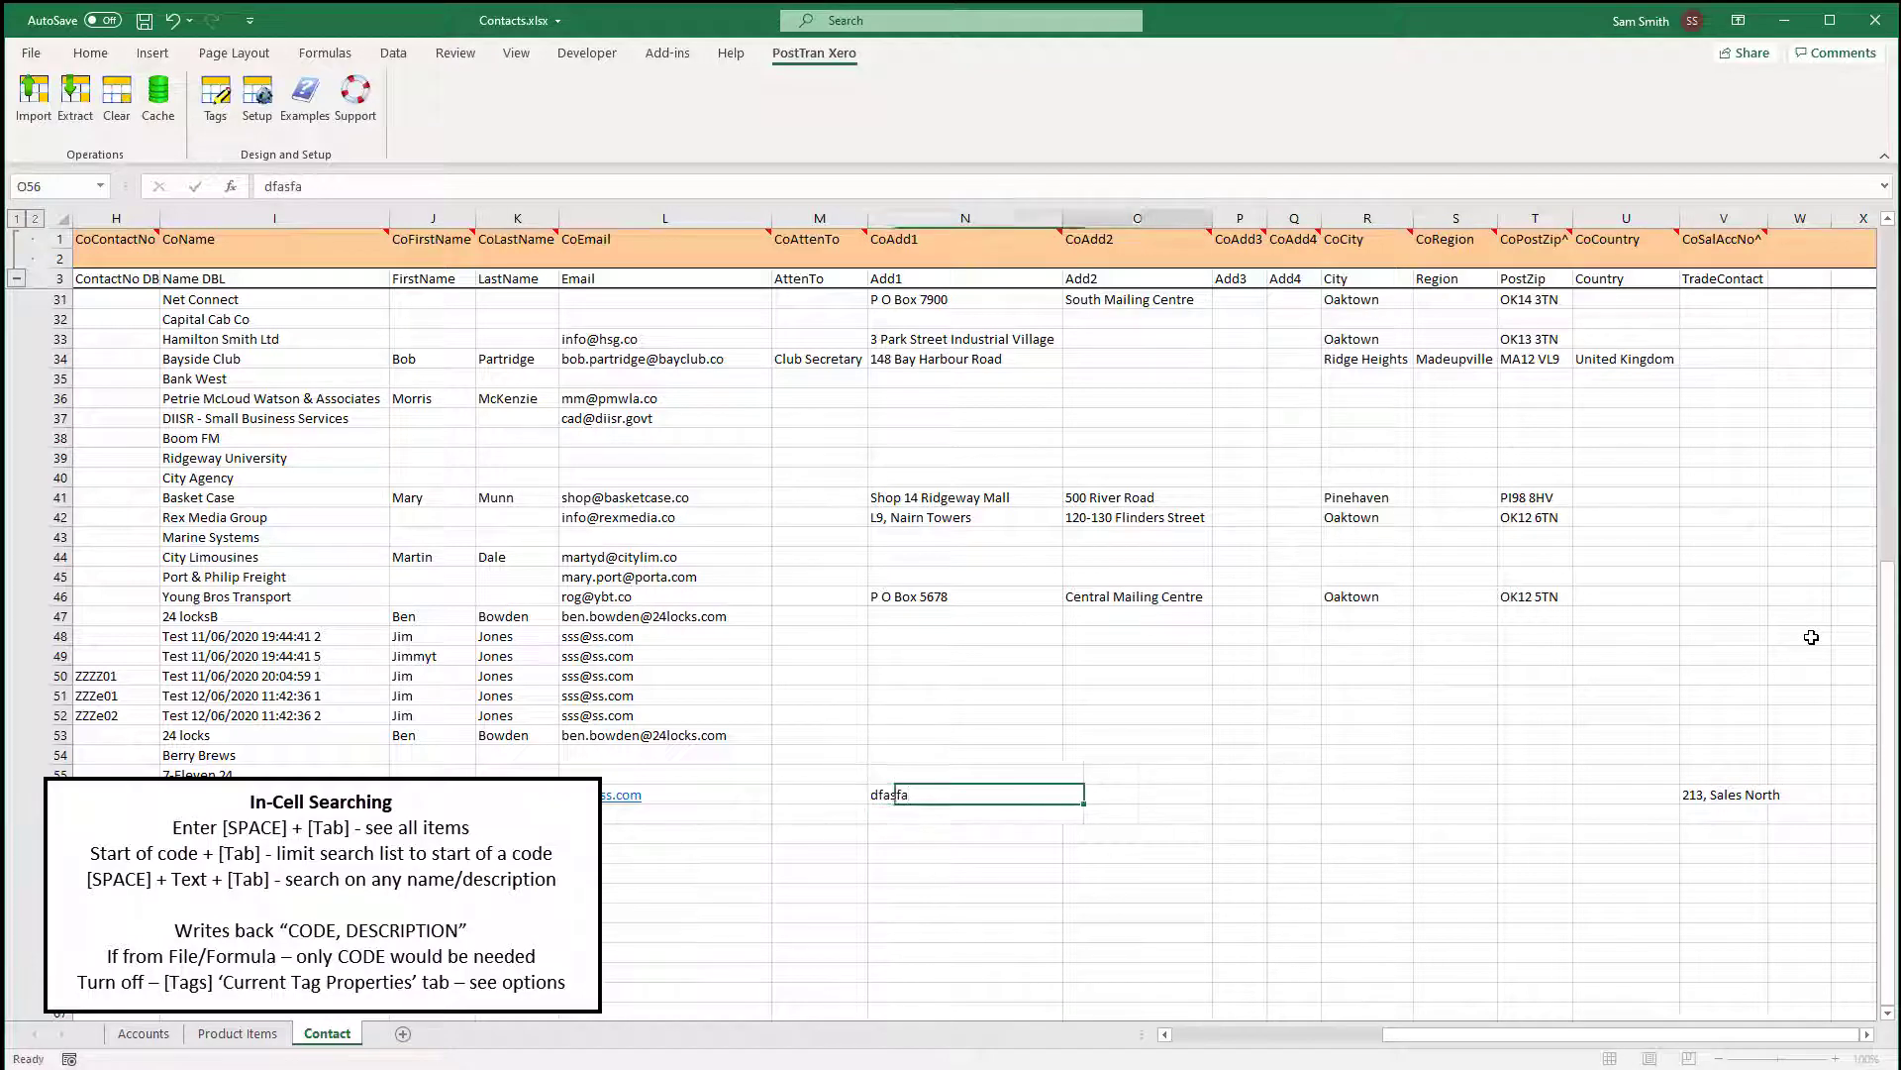
type("asgag")
key("Tab")
type("asgga")
key("Tab")
type("ga")
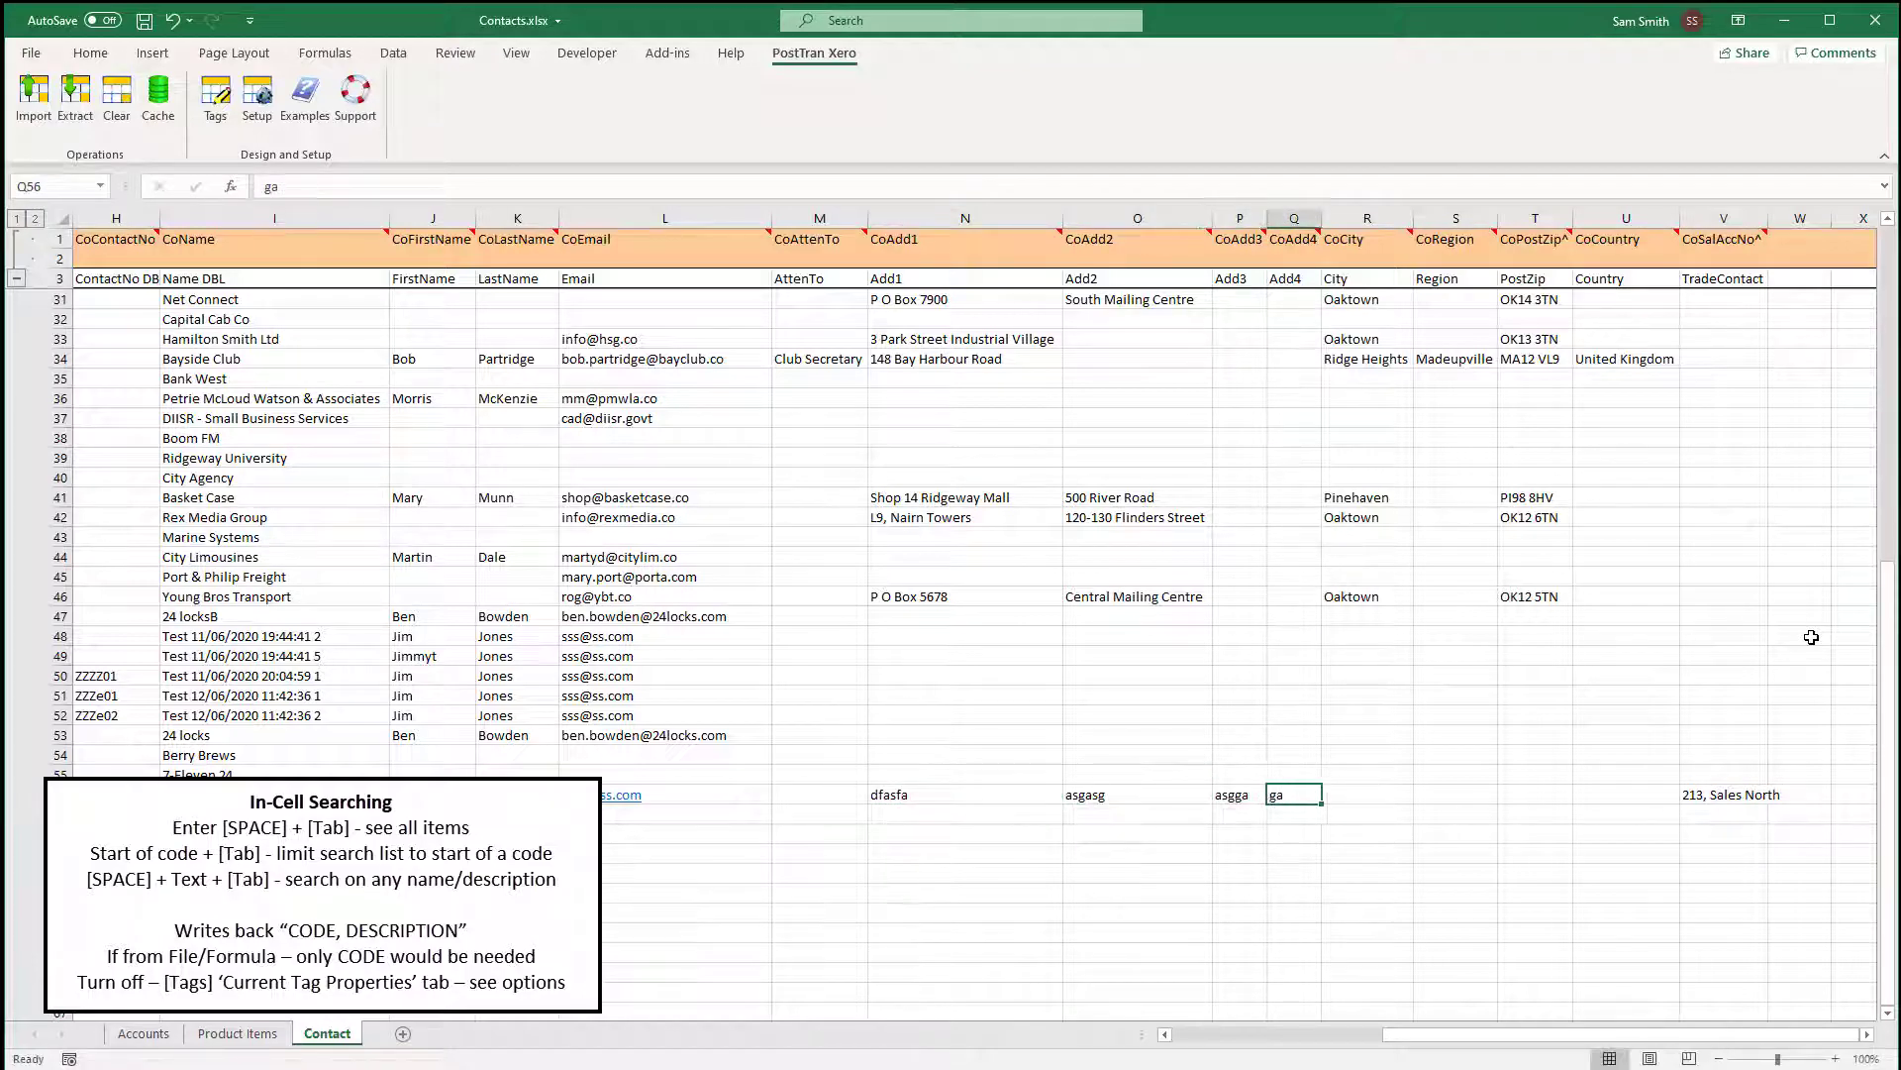
key("Tab")
type("sgs")
key("Tab")
key("Tab")
key("Tab")
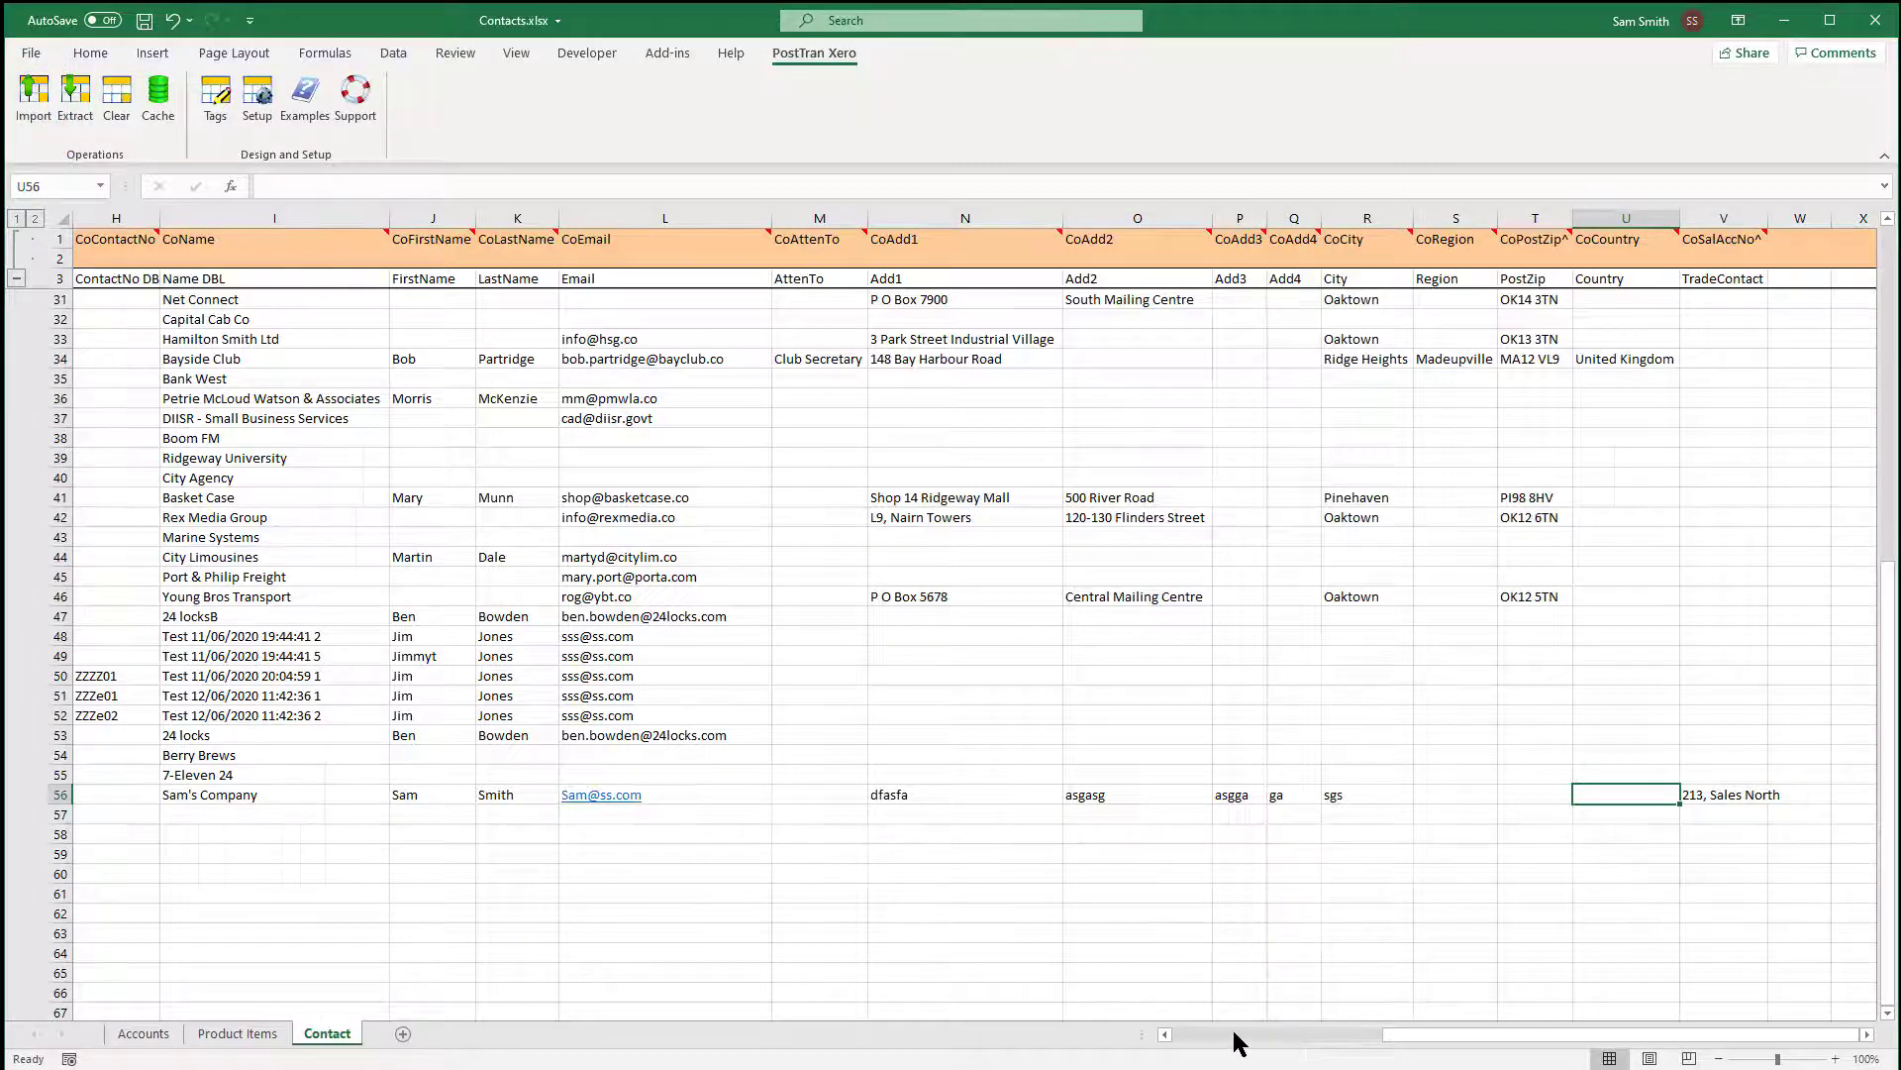
Select columns N through U (CoAdd1 to CoCountry) and group them with Data > Group.
left_click_drag(1239, 1041, 1483, 1025)
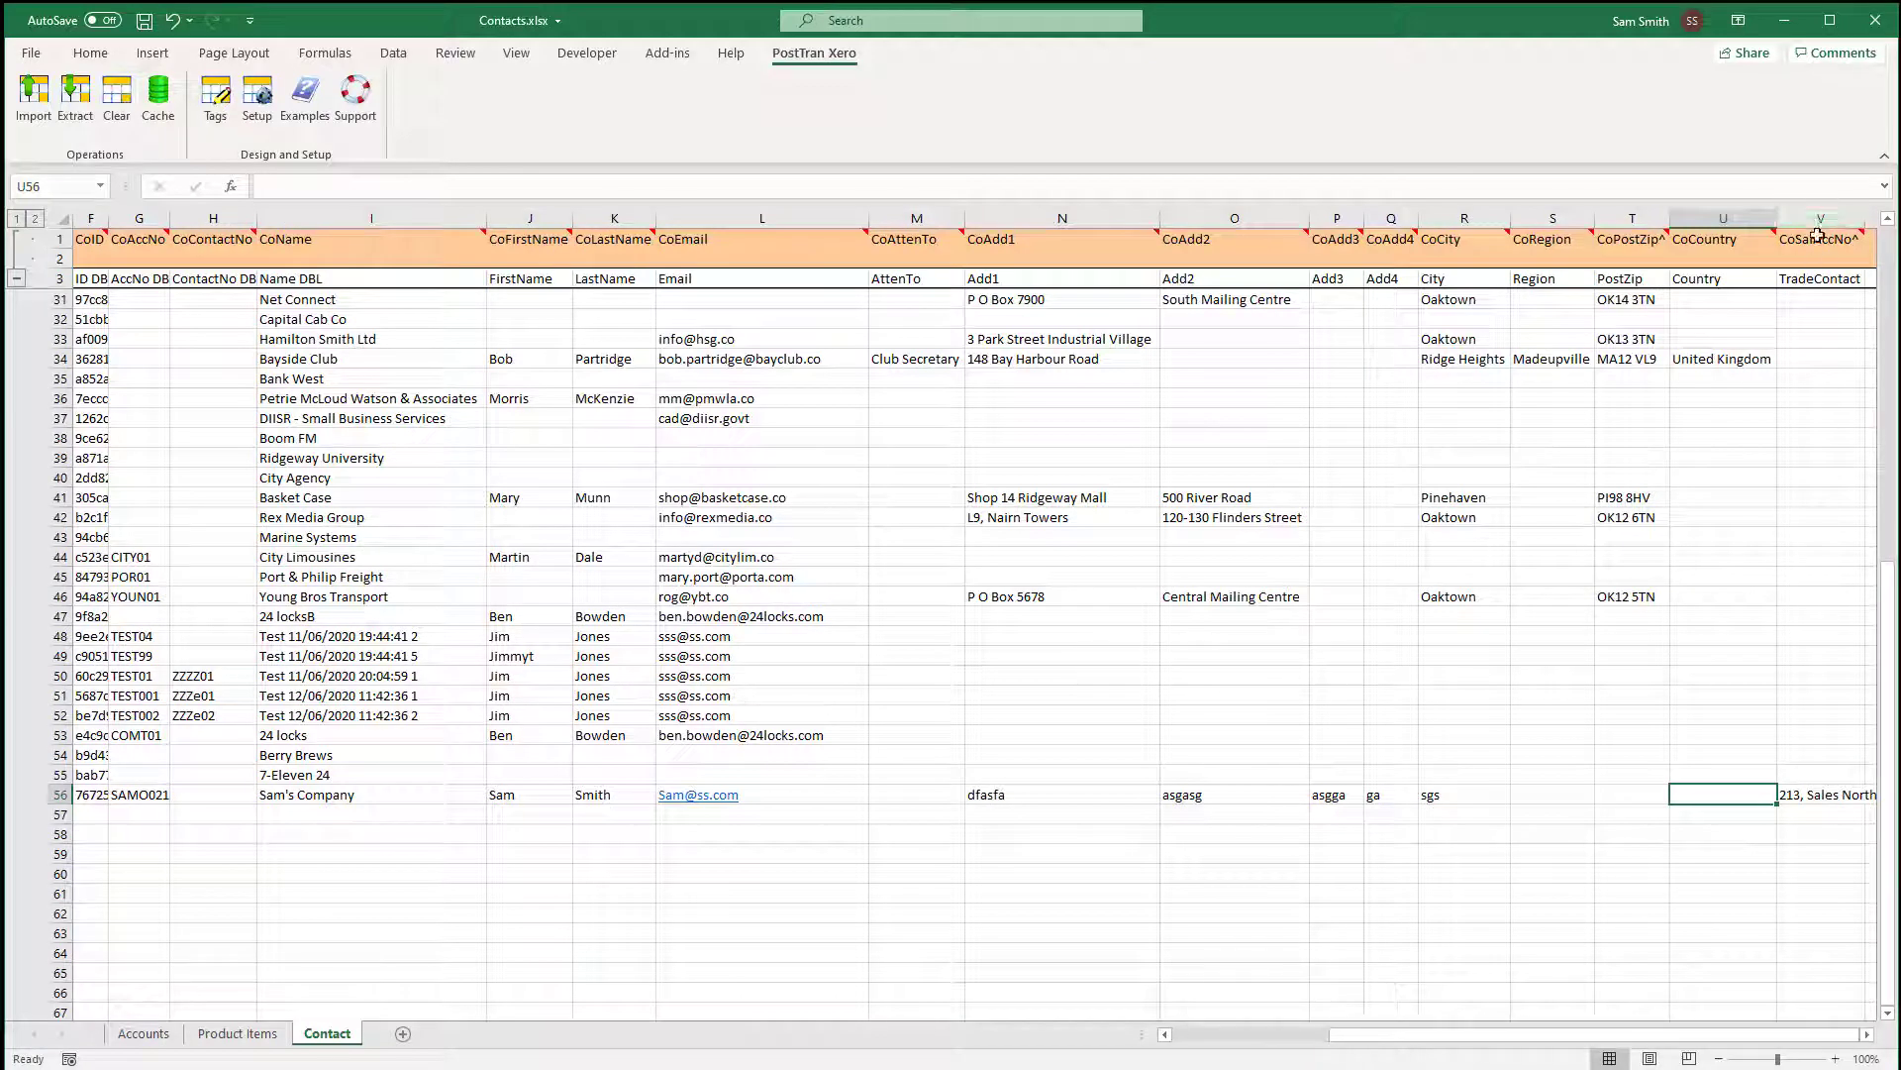
left_click(1717, 217)
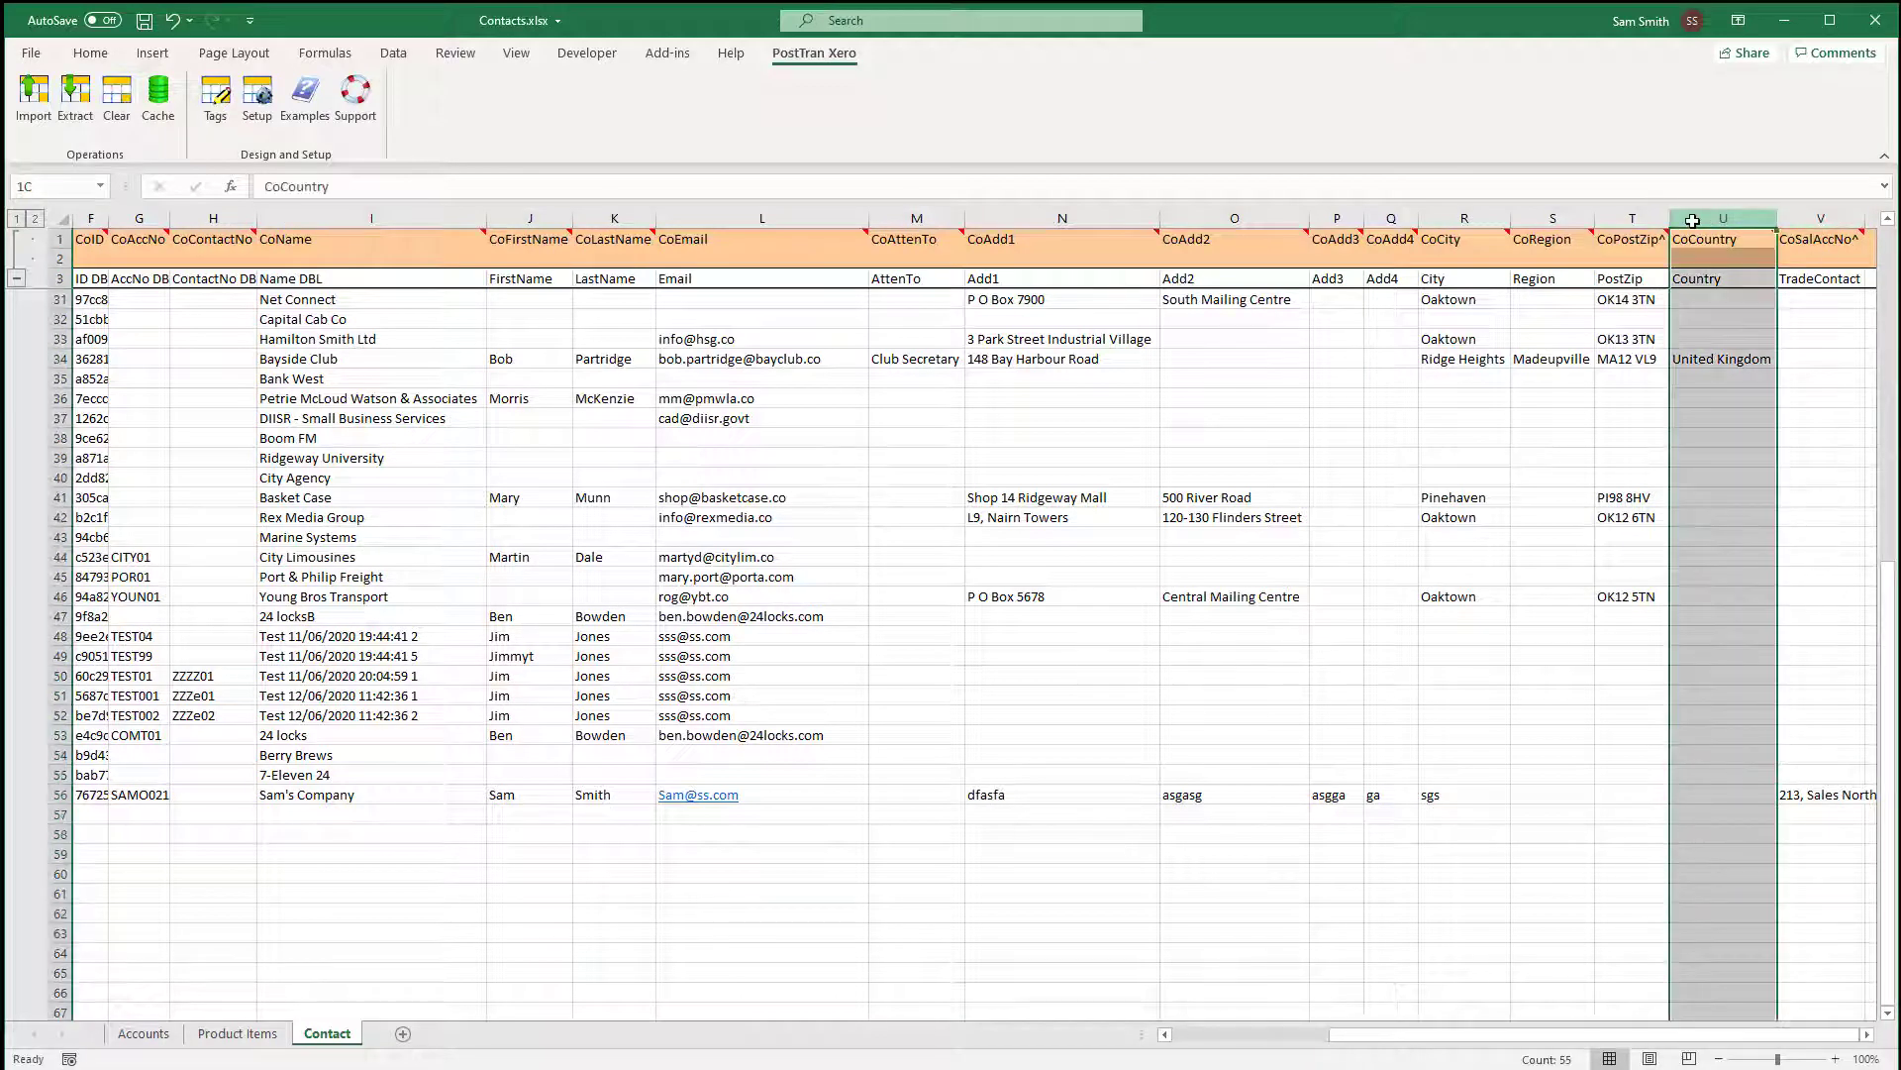
left_click_drag(1693, 220, 1051, 208)
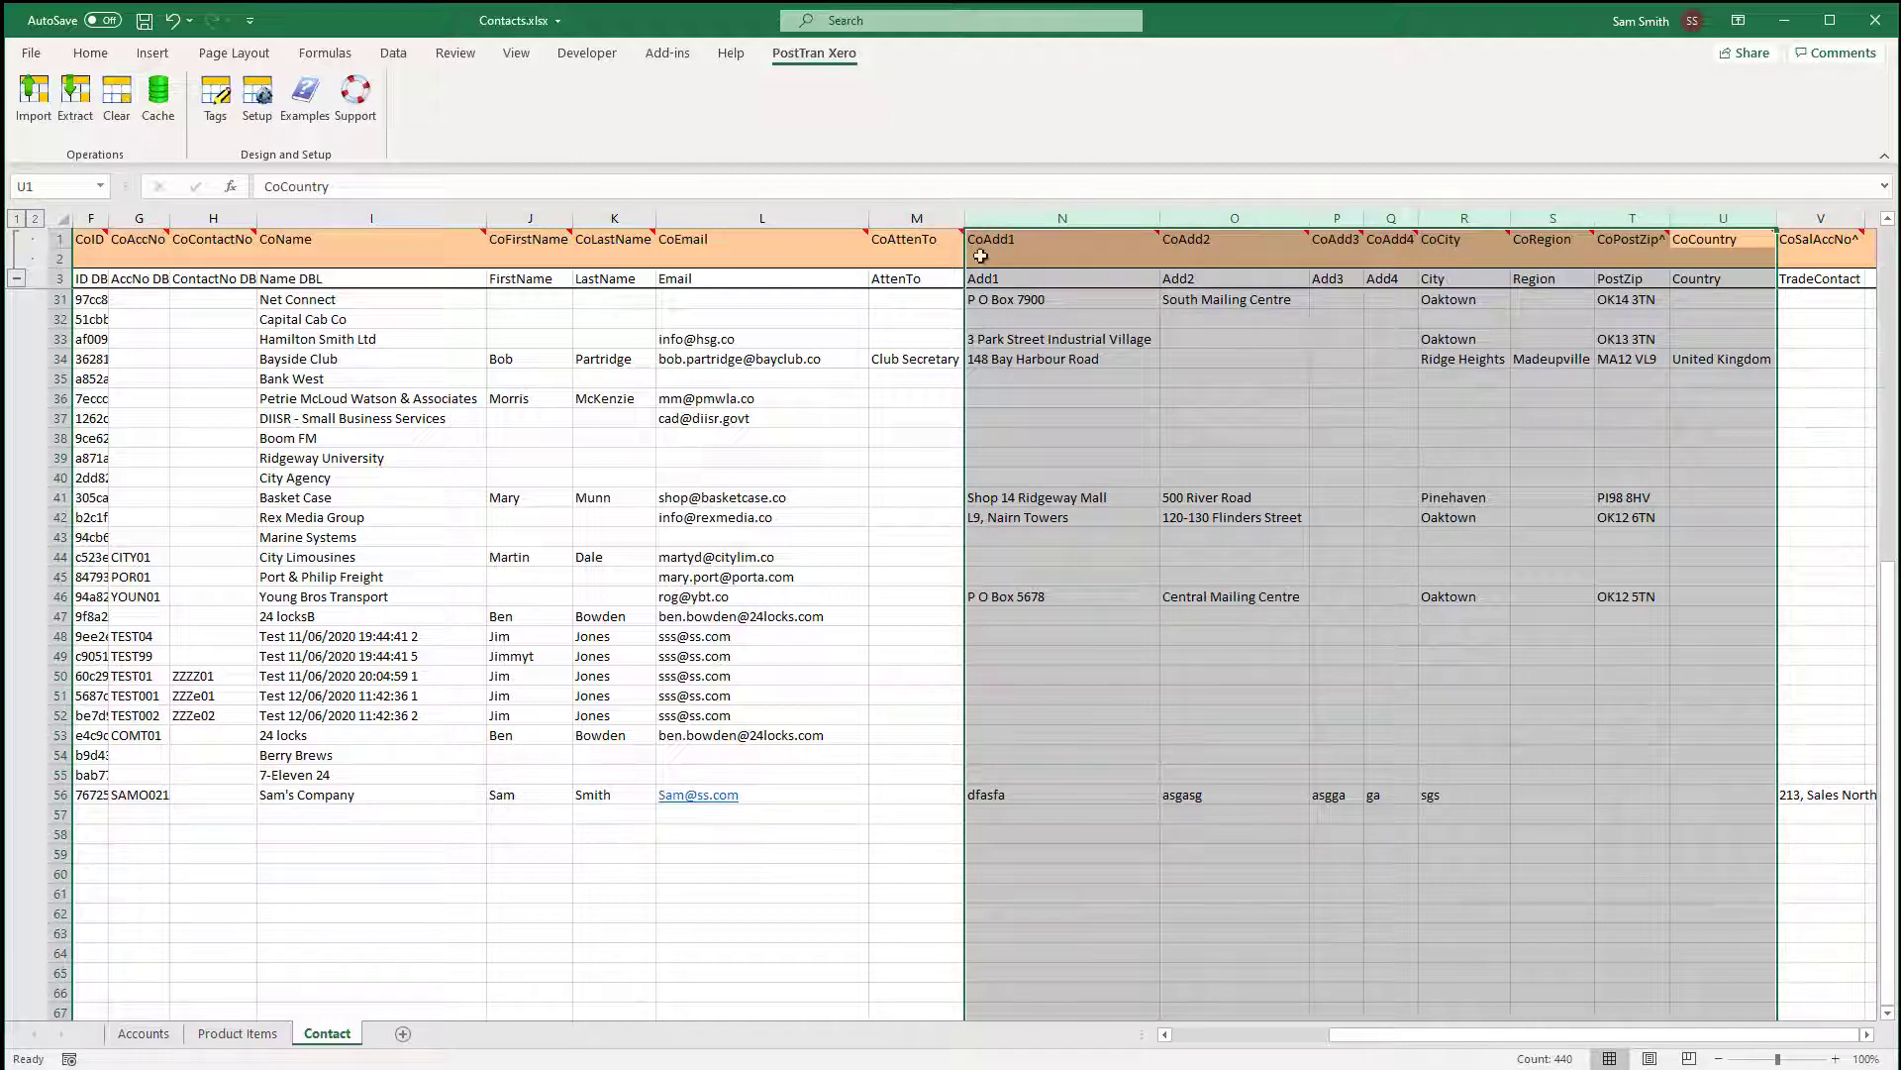
left_click(399, 56)
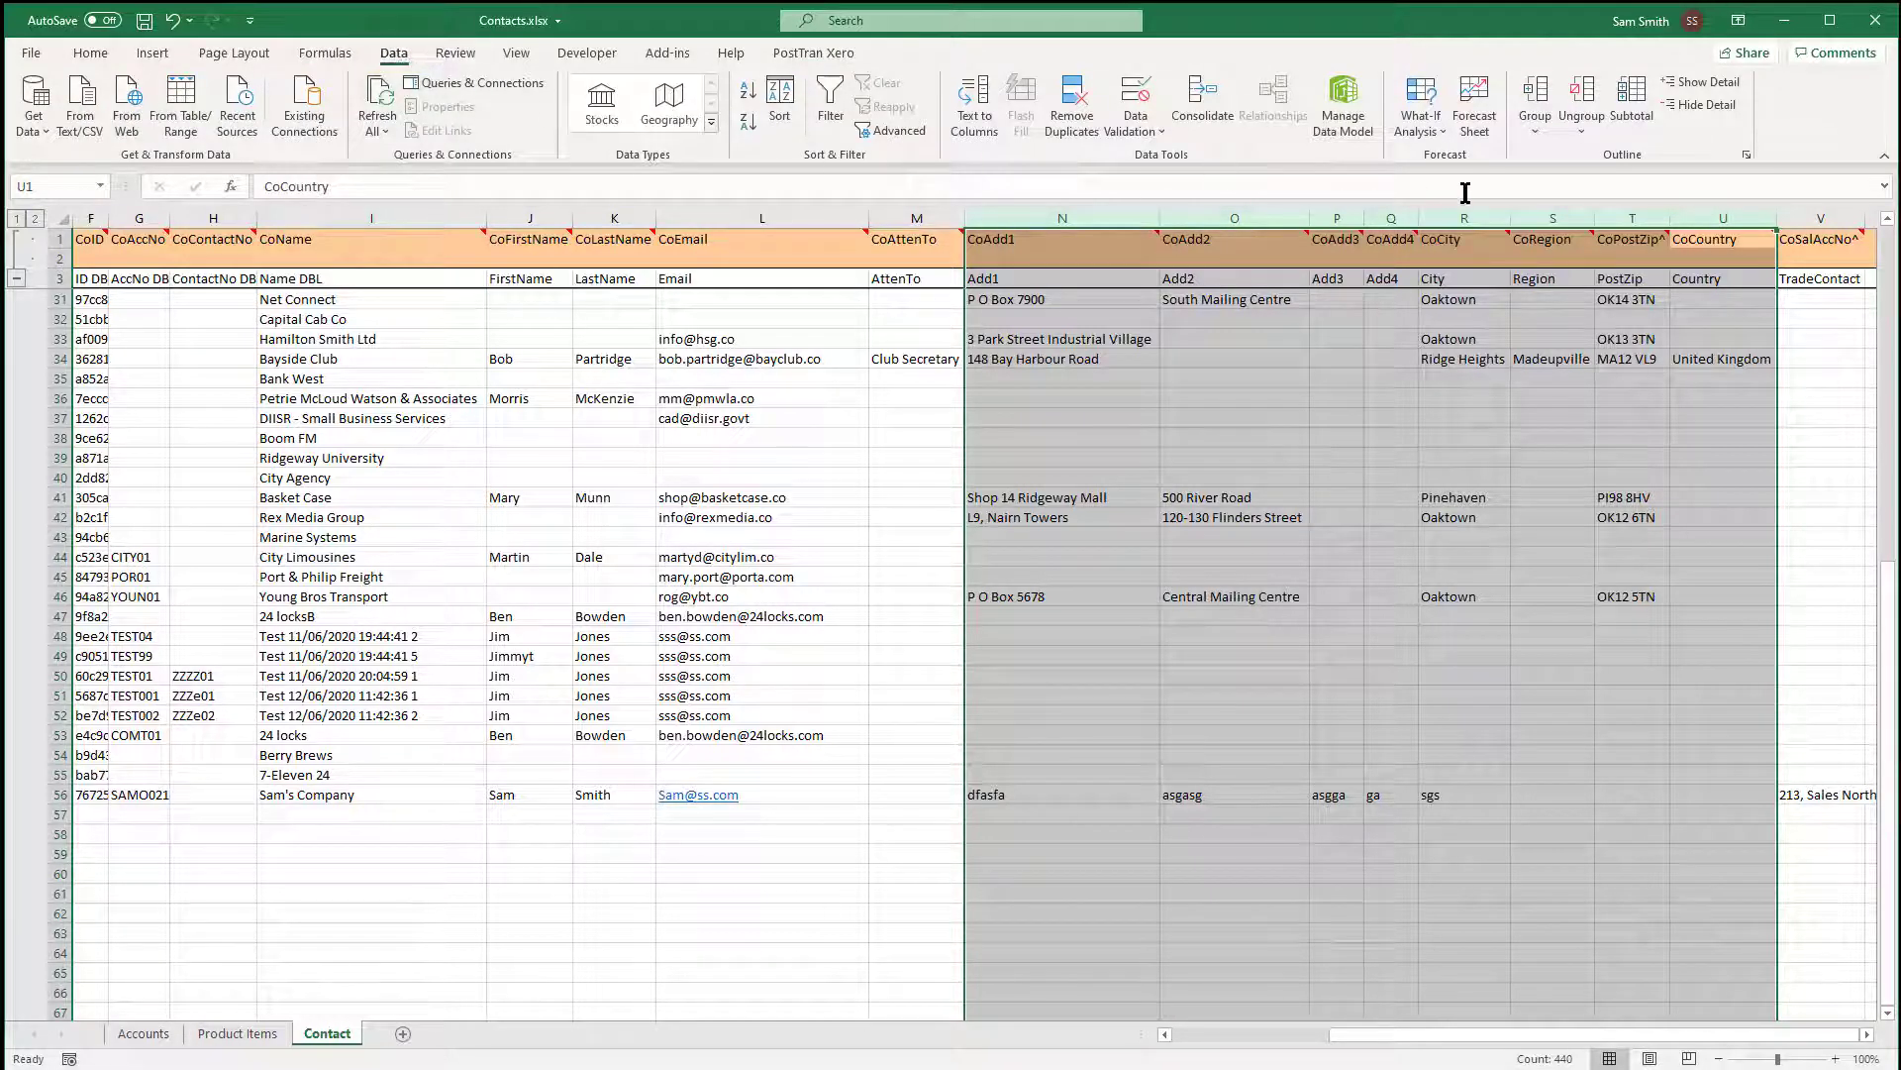
left_click(1536, 97)
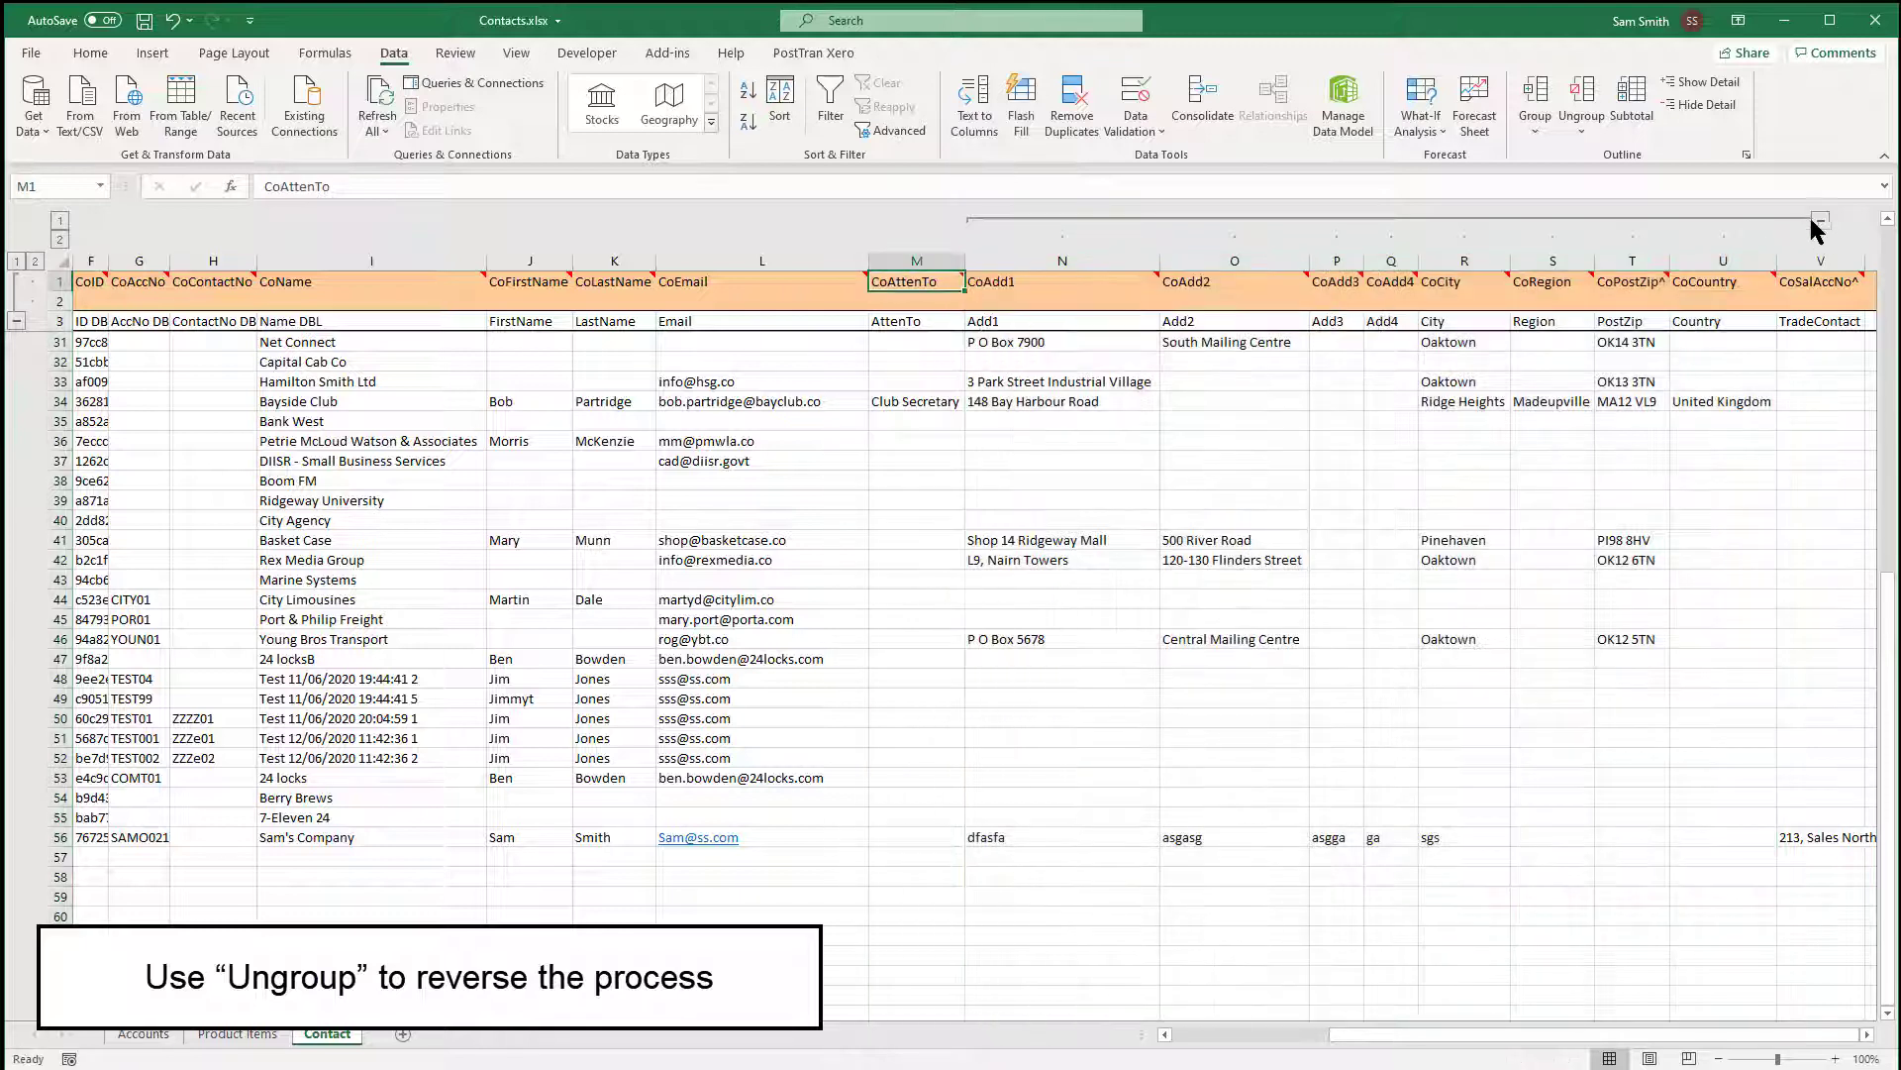
Collapse the address column group, toggle the header-row outline, then expand and re-collapse the address group.
left_click(1820, 220)
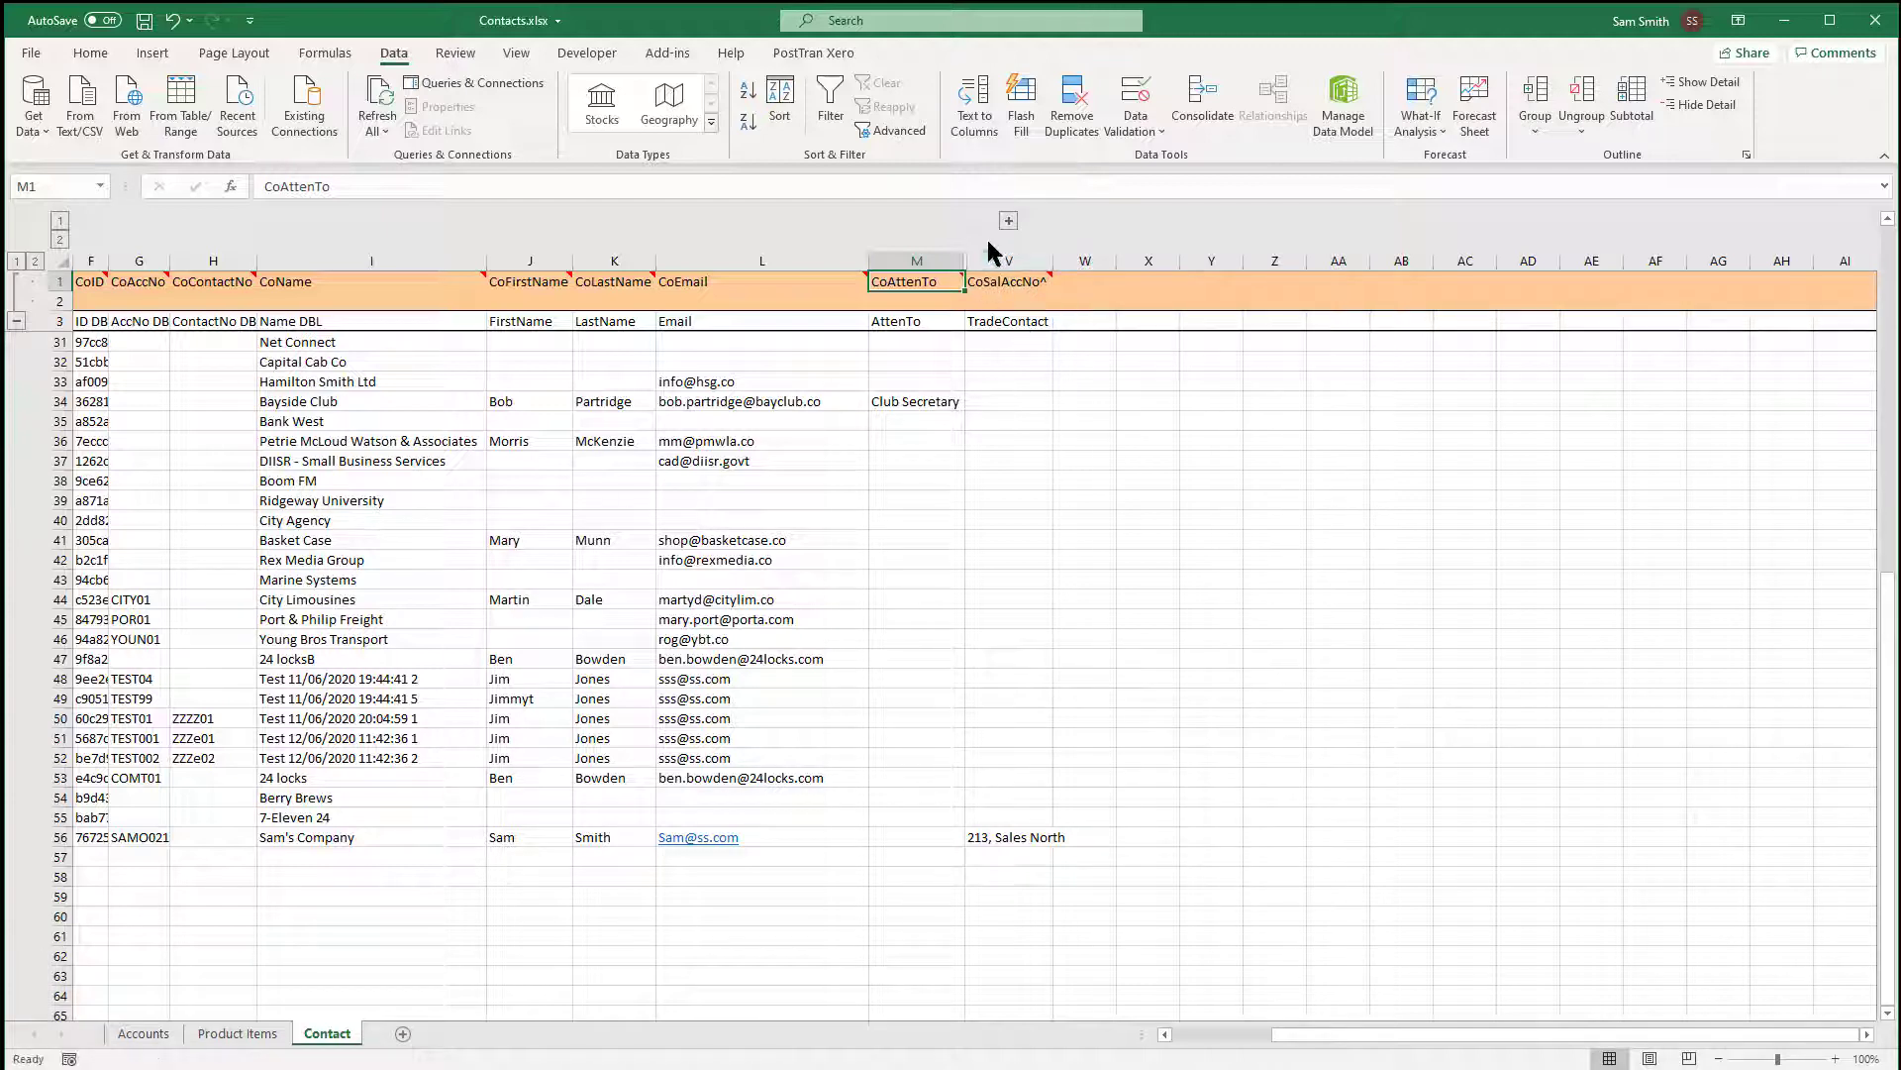
left_click(17, 322)
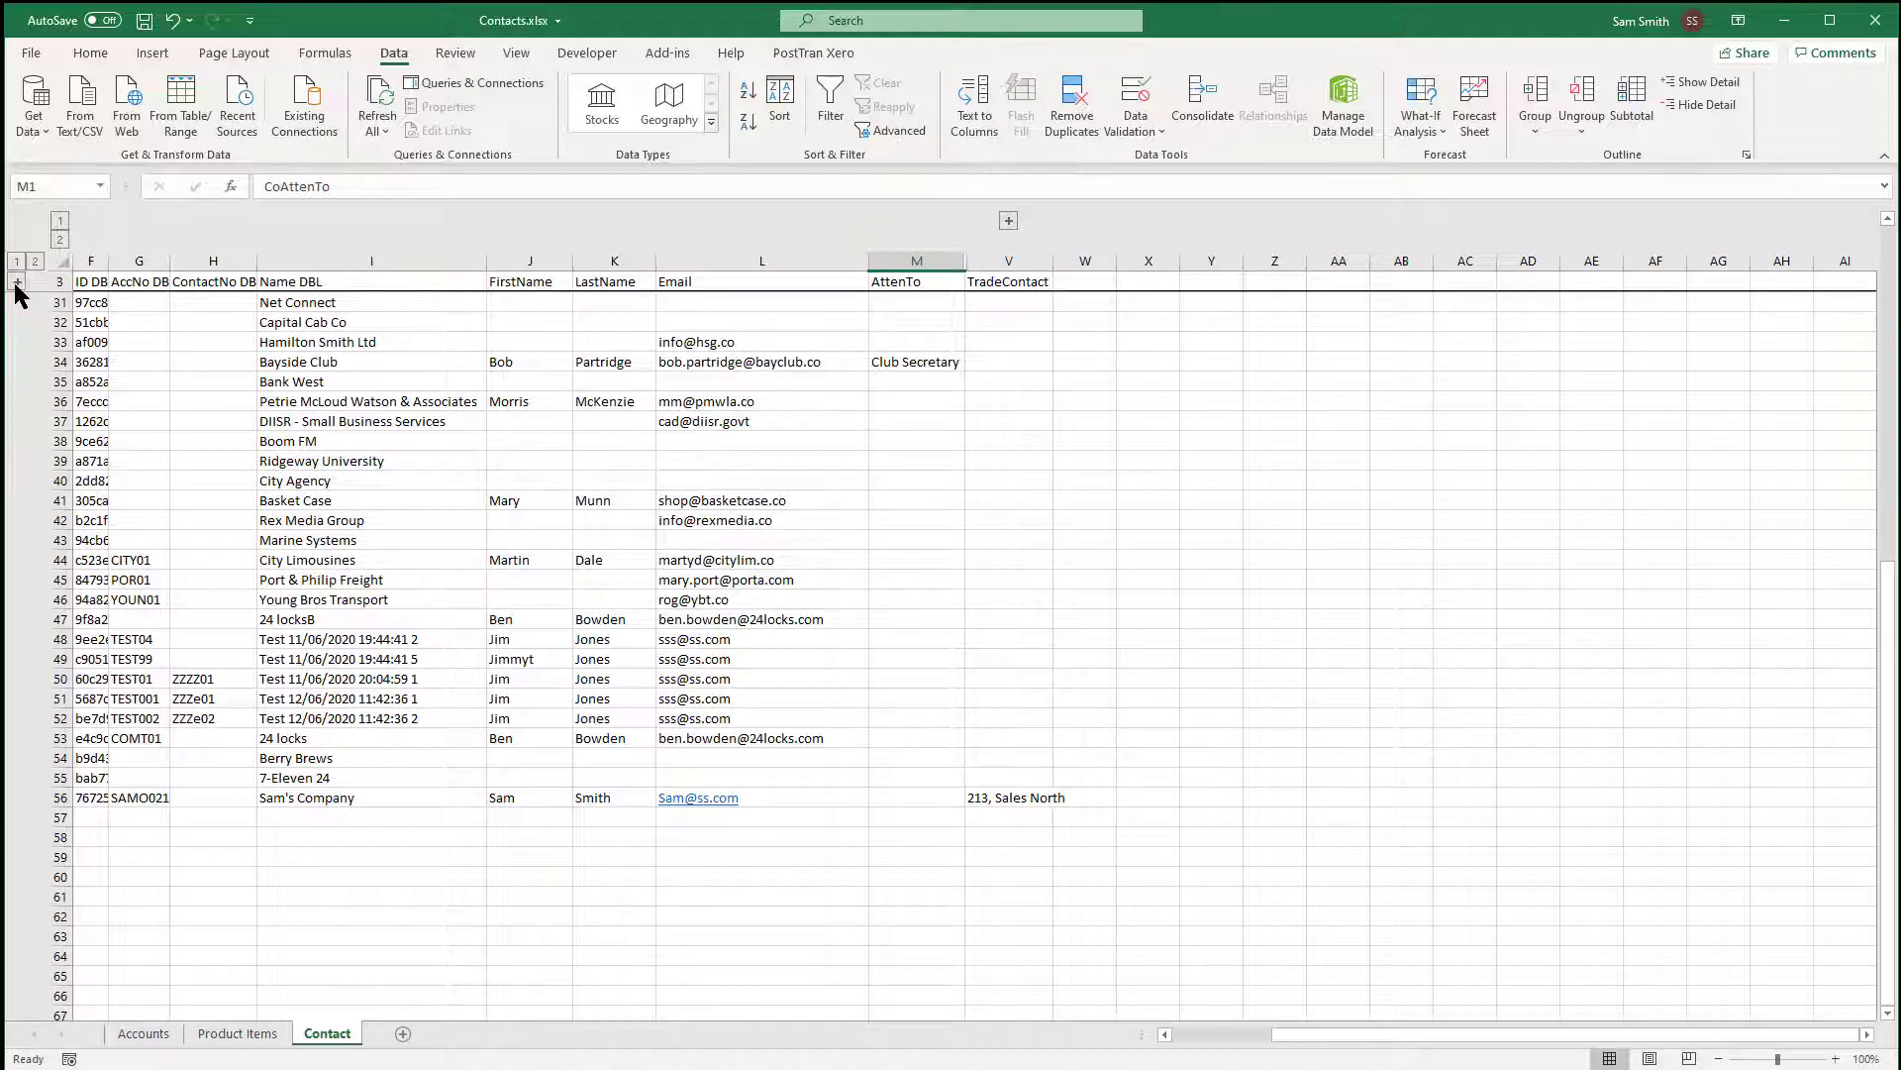
left_click(16, 284)
left_click(501, 345)
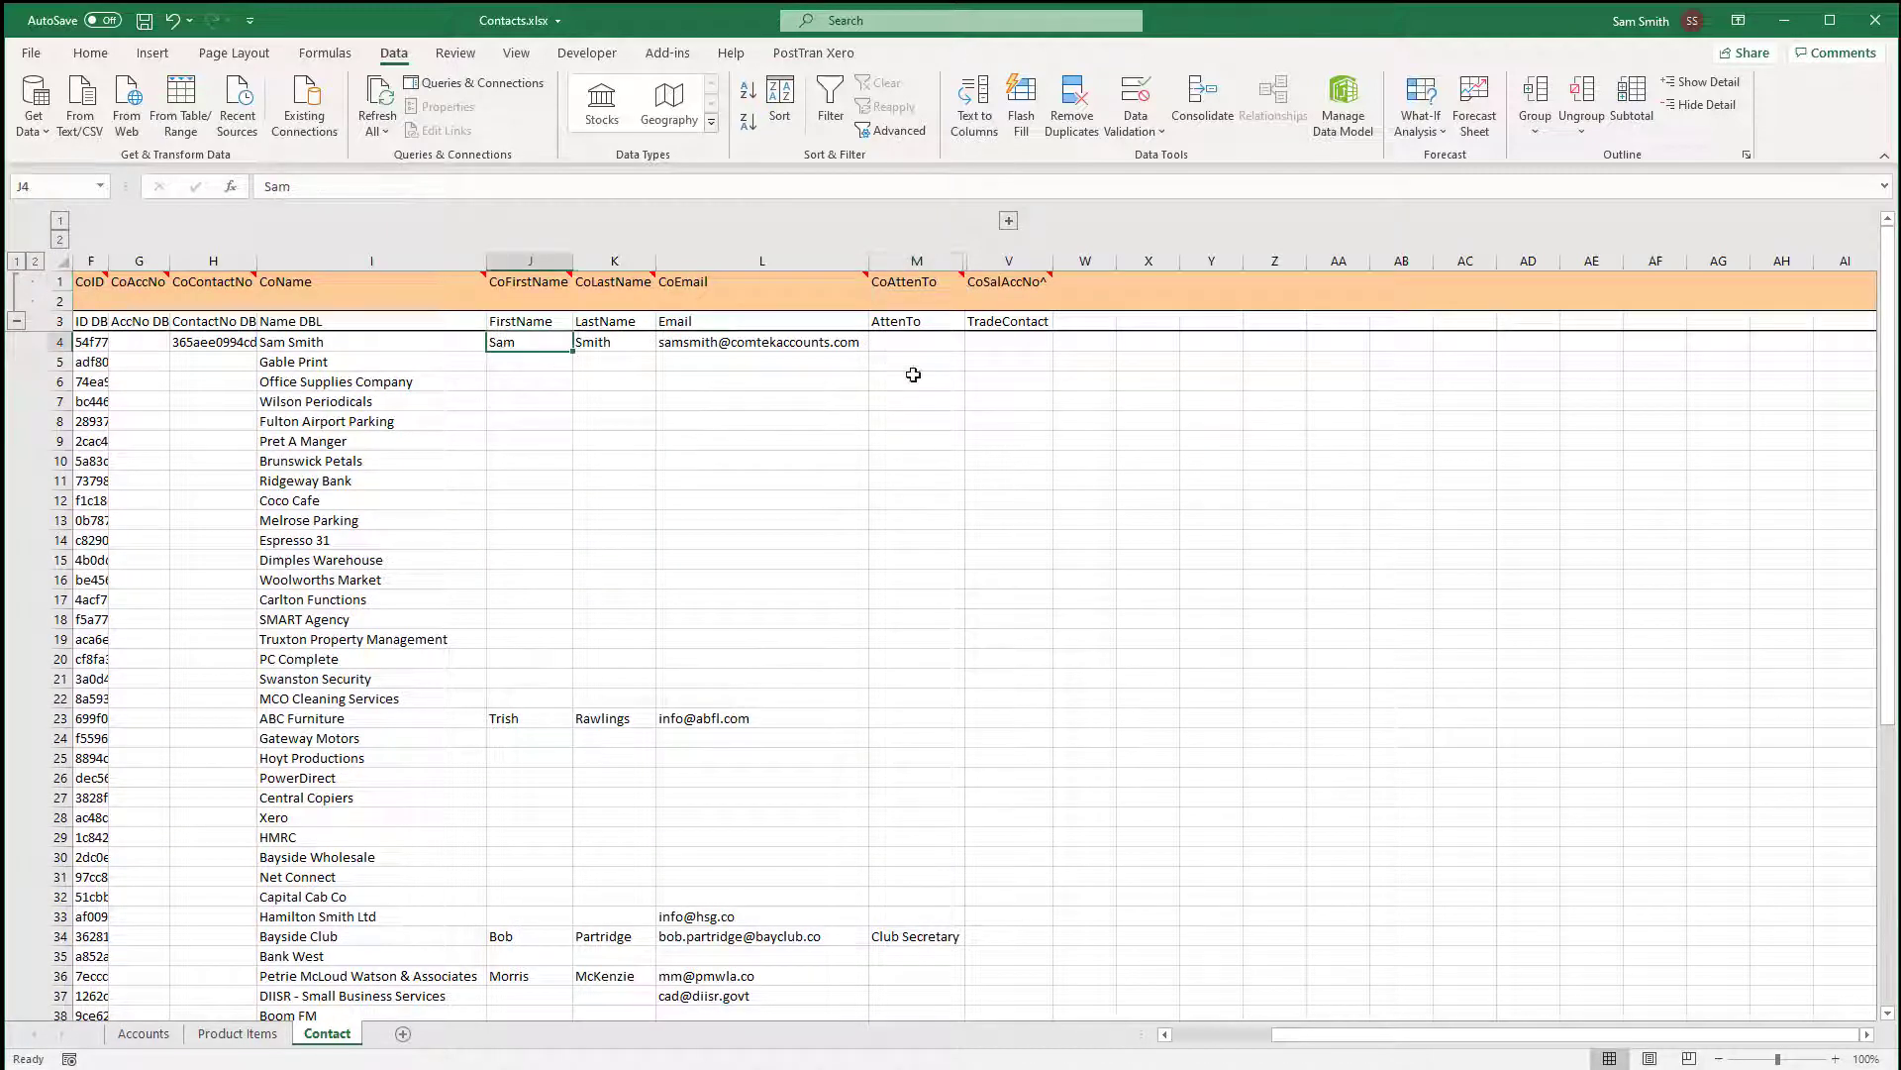
left_click(998, 347)
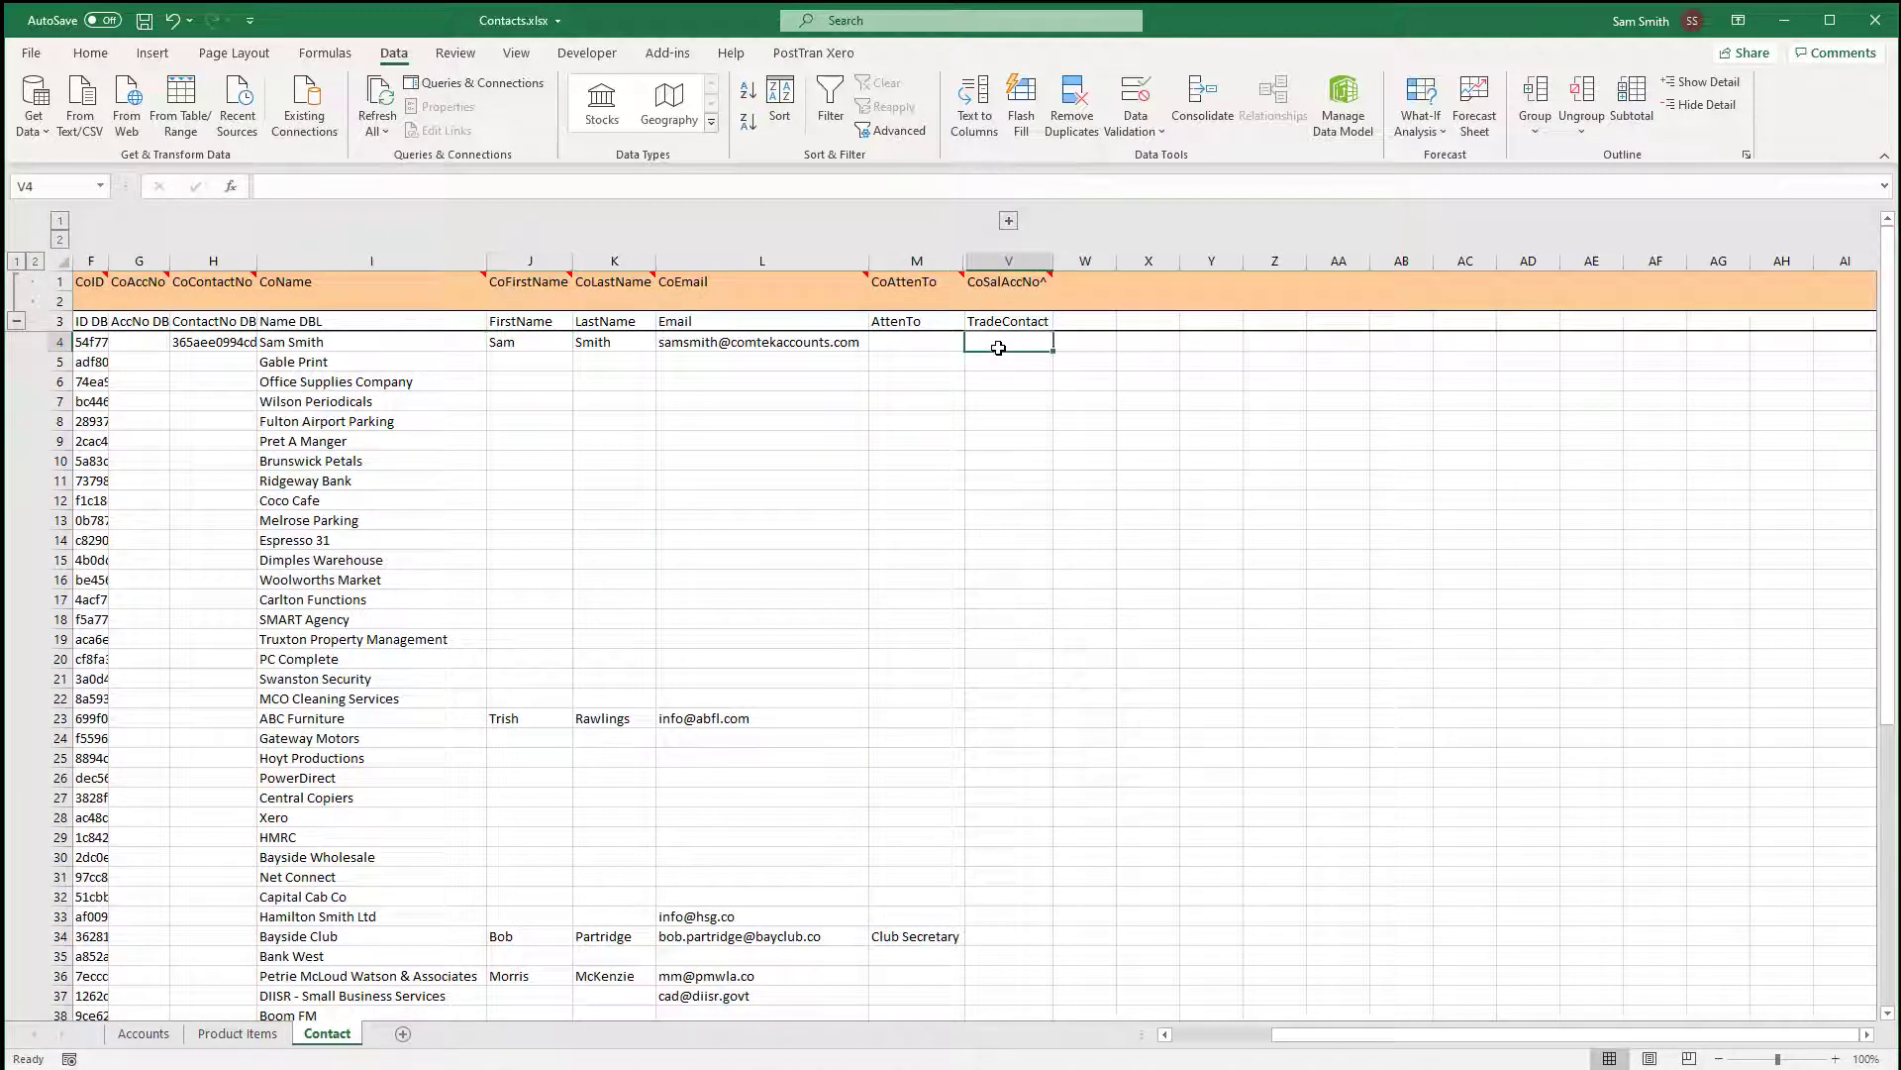
left_click(1010, 219)
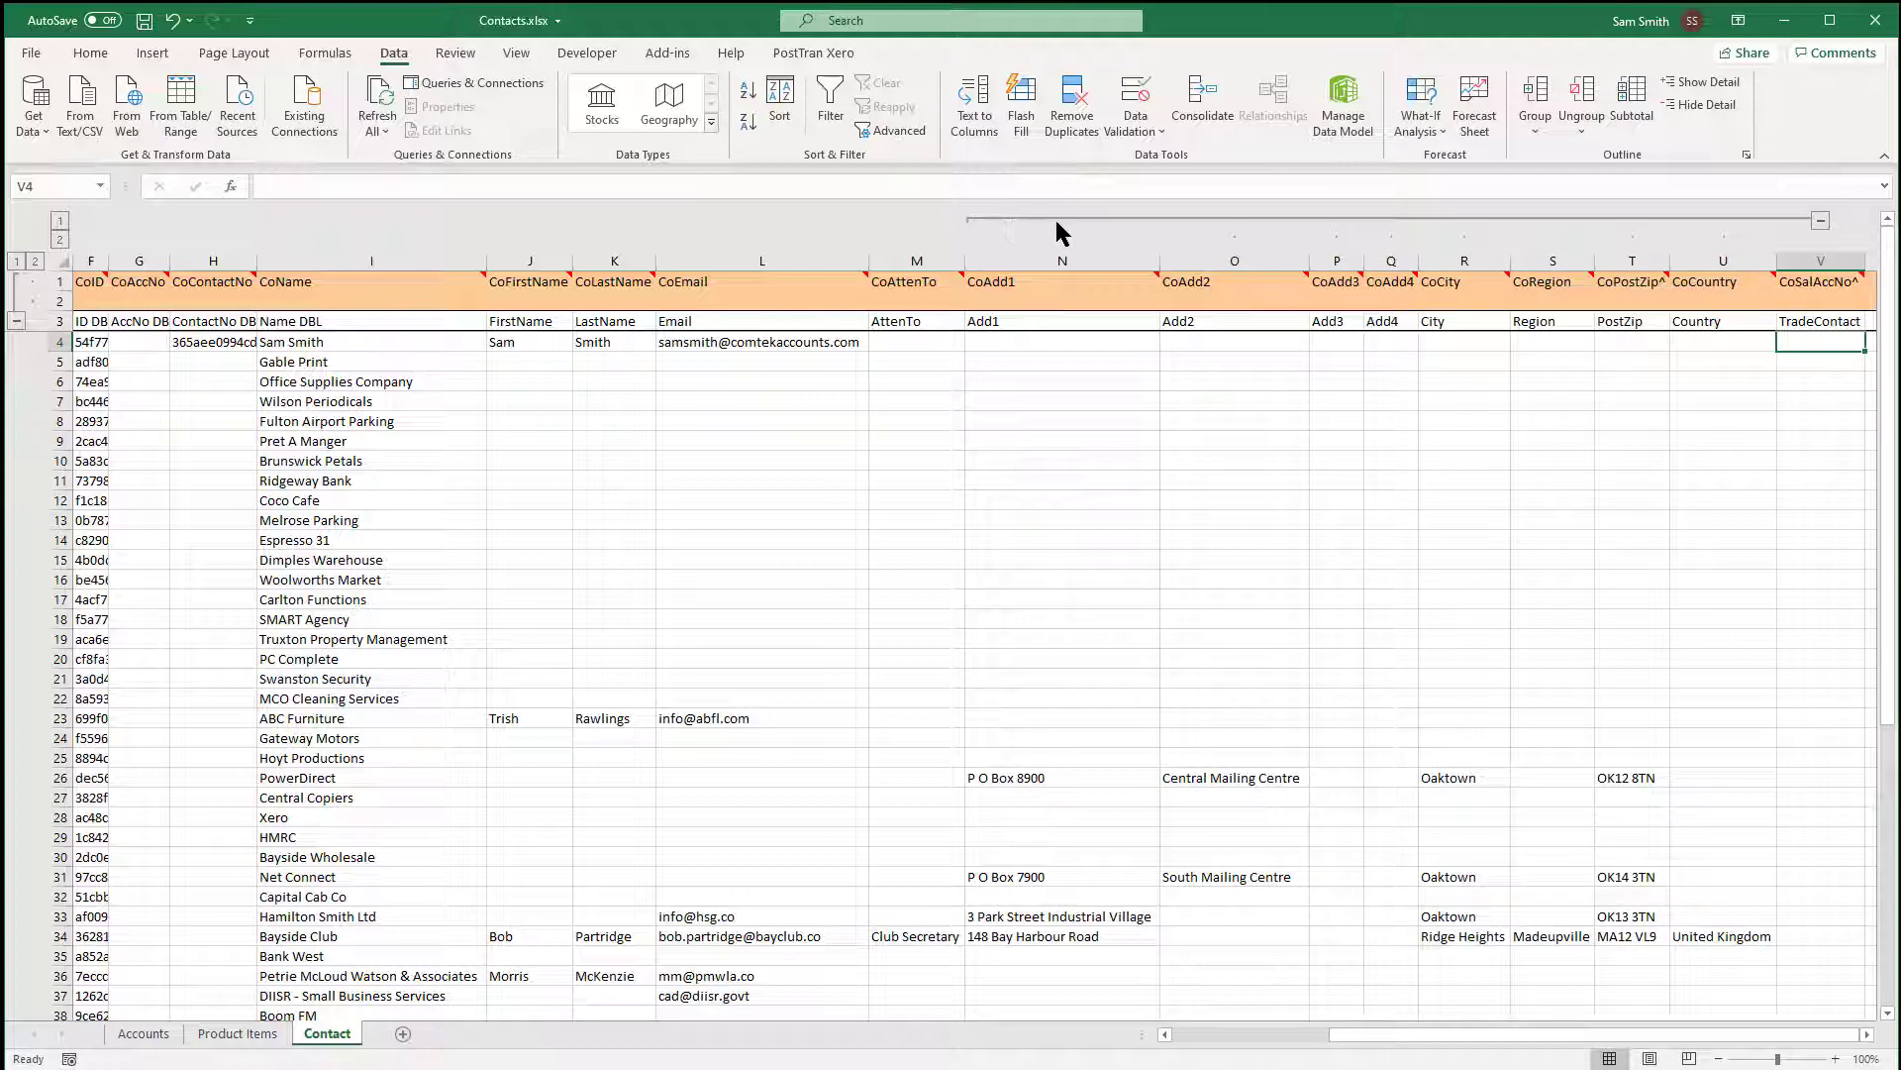
left_click(1821, 221)
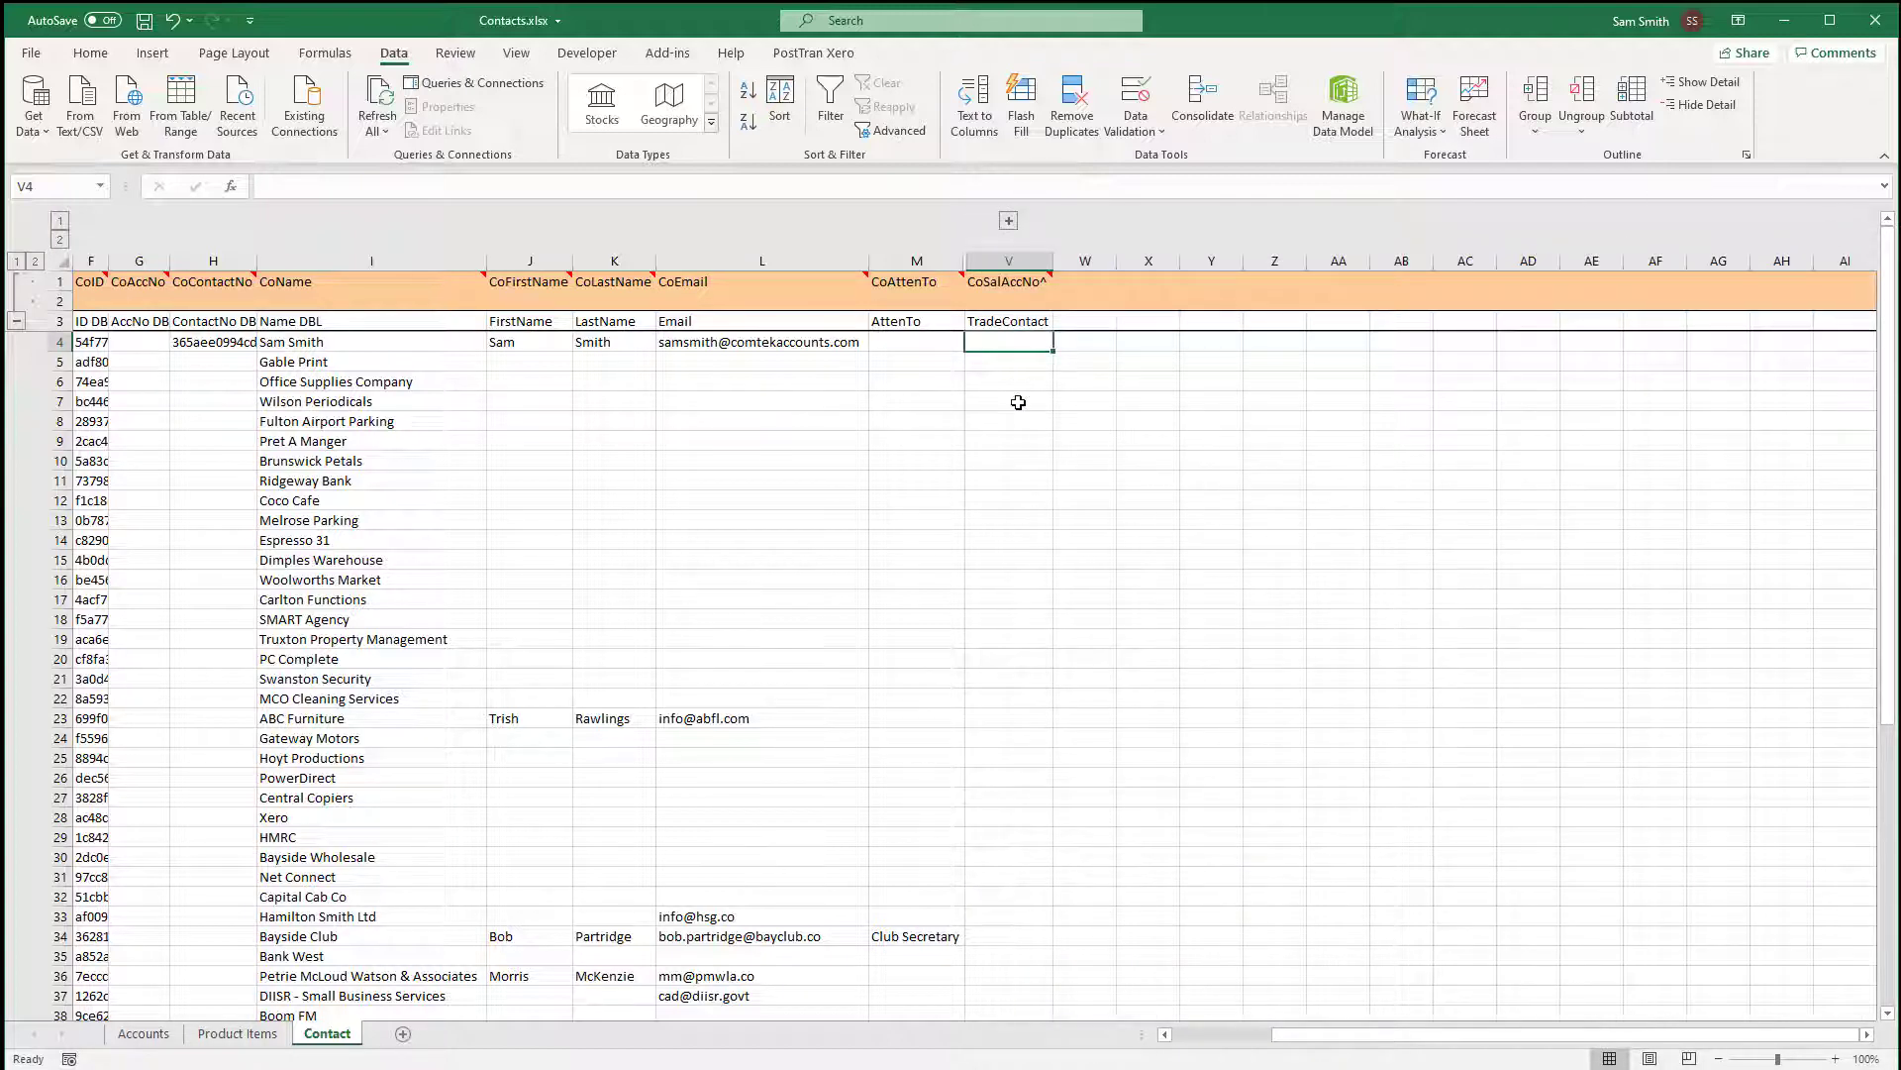
left_click(1016, 403)
Set 212, Sales West as the sales account for Wilson Periodicals and Pret A Manger.
type("sal")
key("Tab")
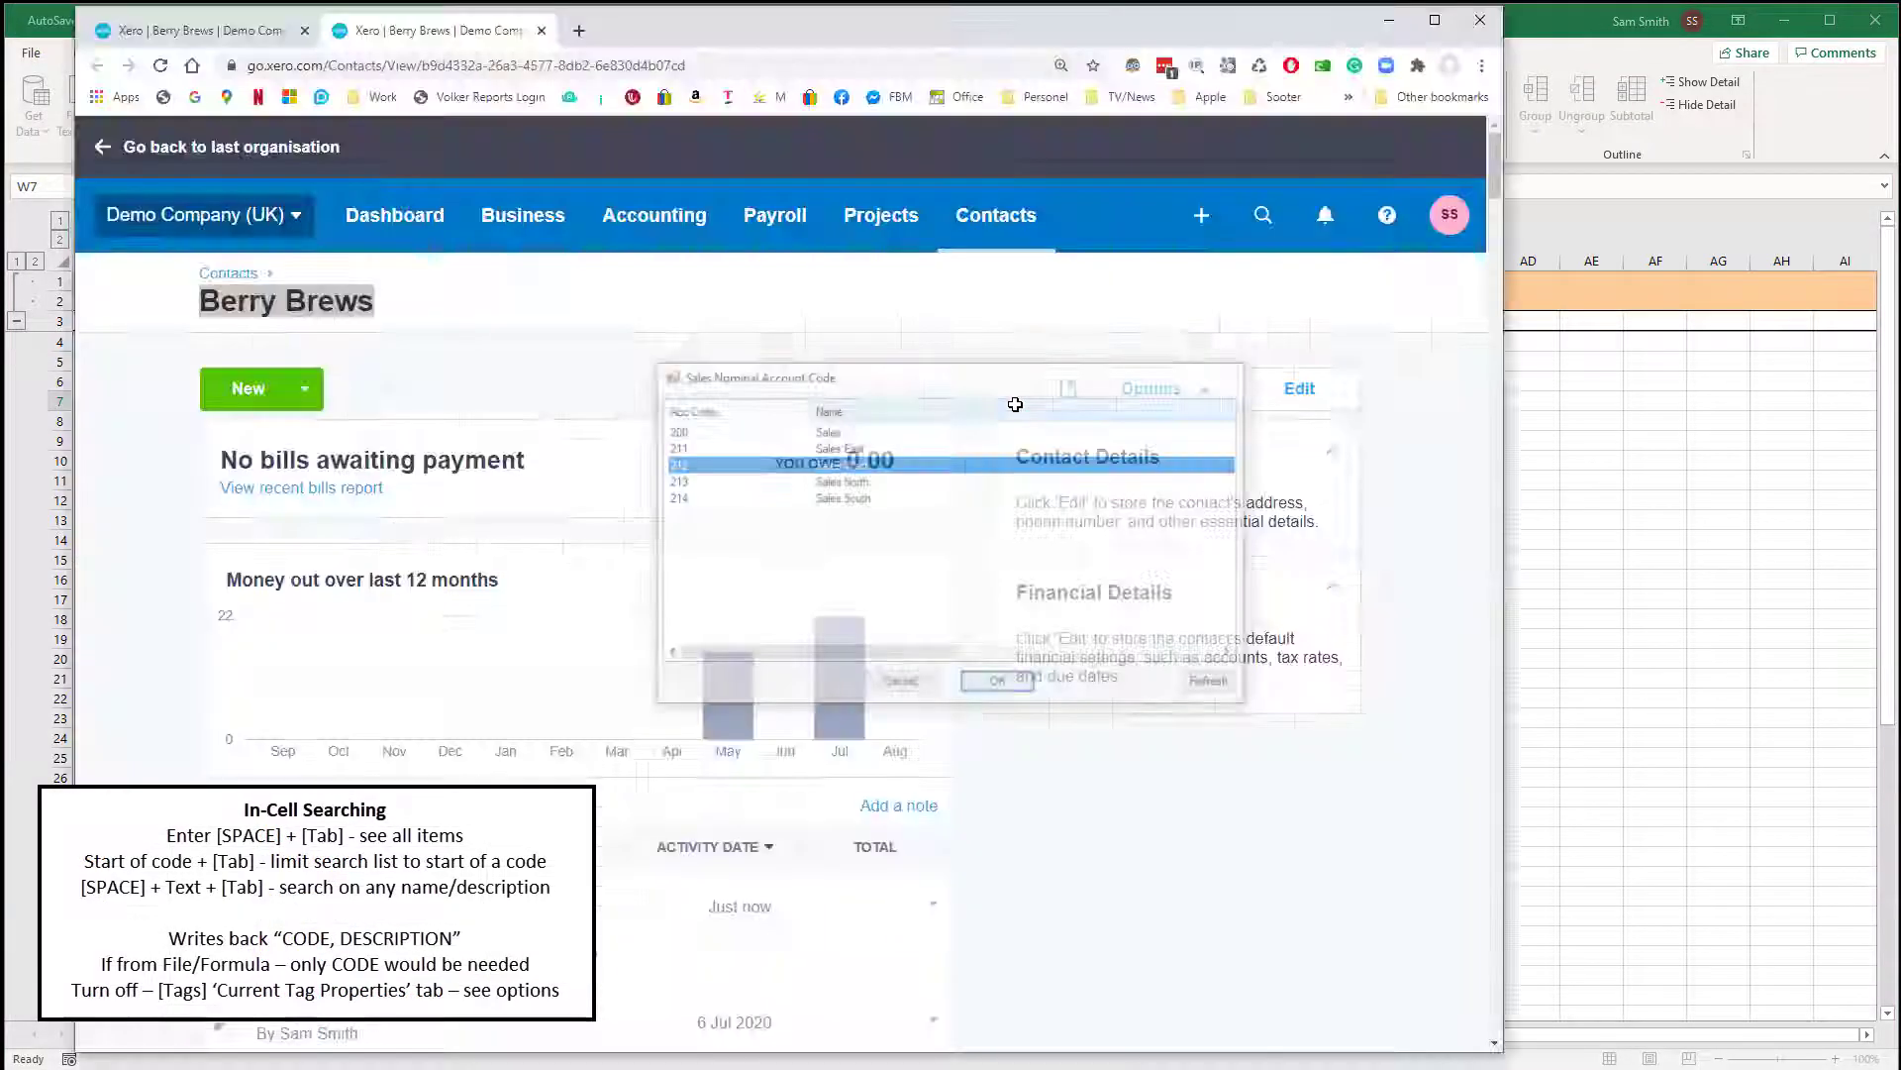
key("Return")
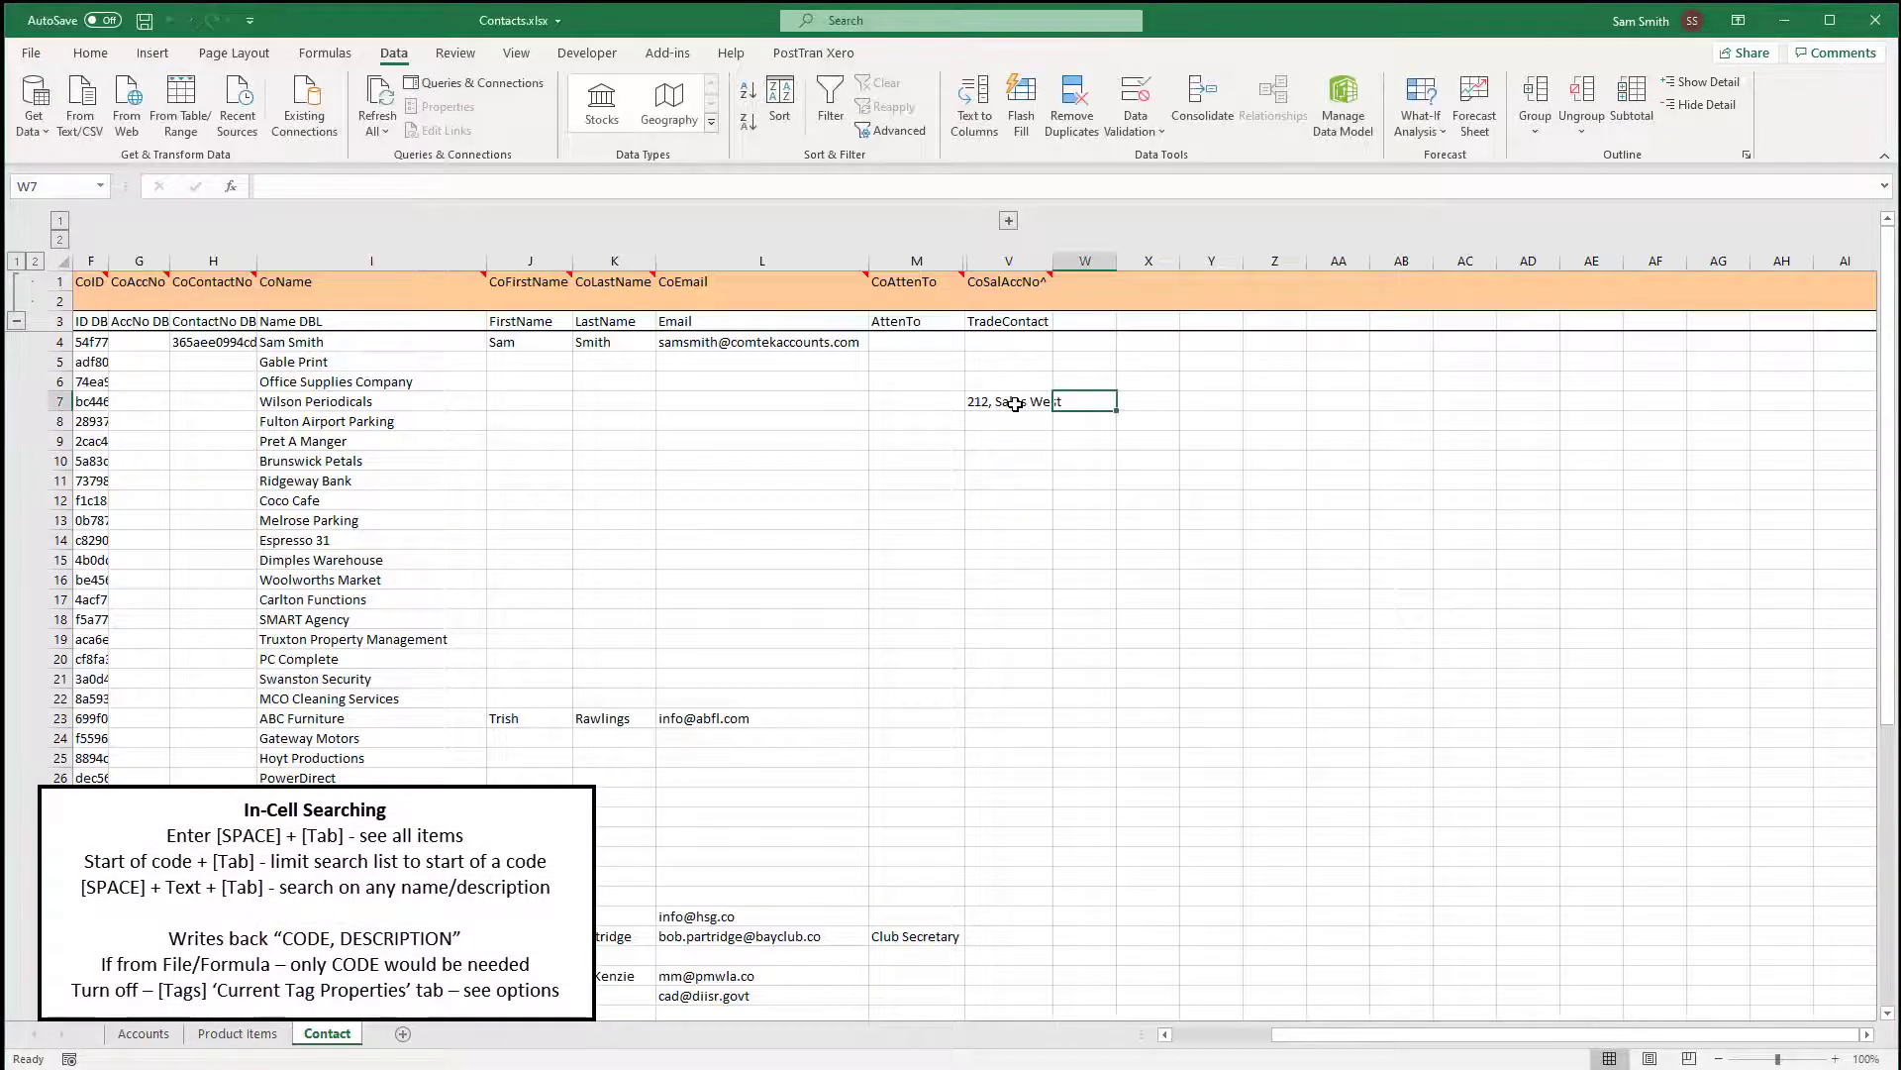
key("Down")
key("Down")
key("Left")
key("Left")
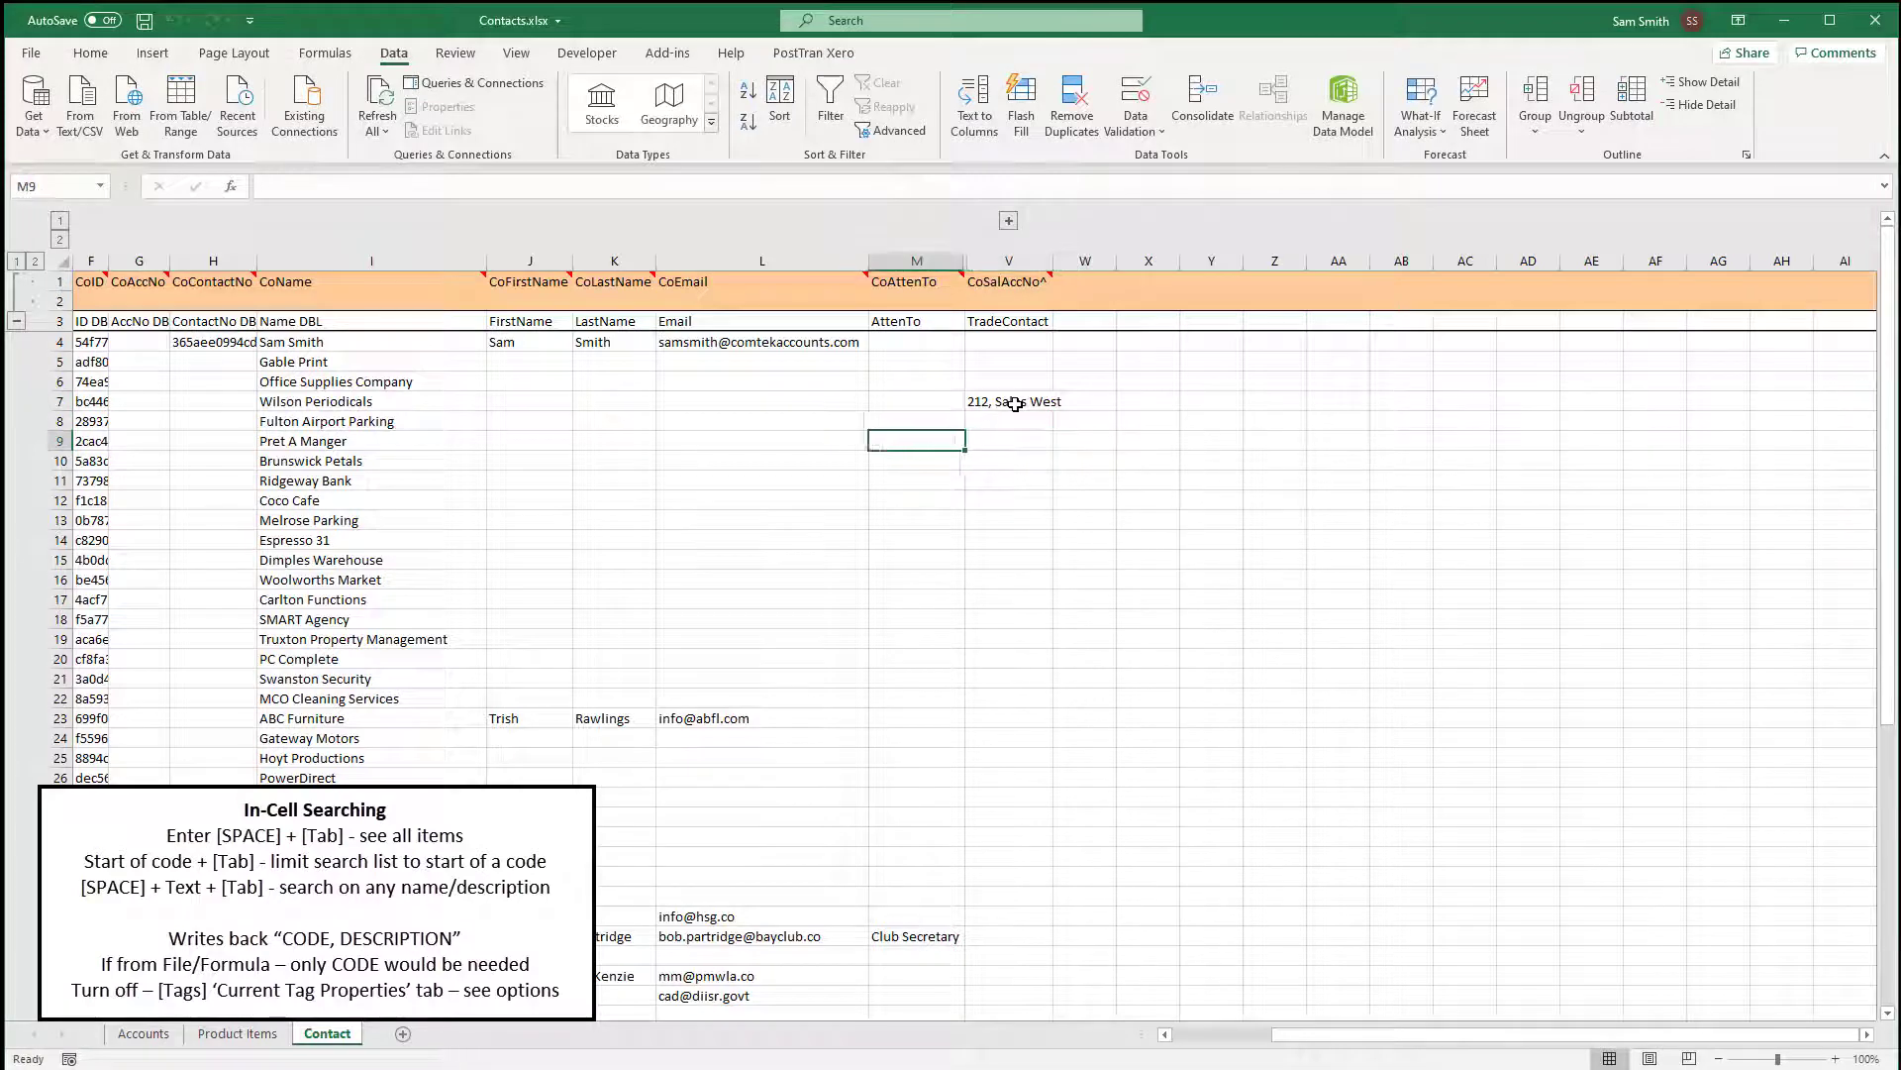
key("Right")
type("w")
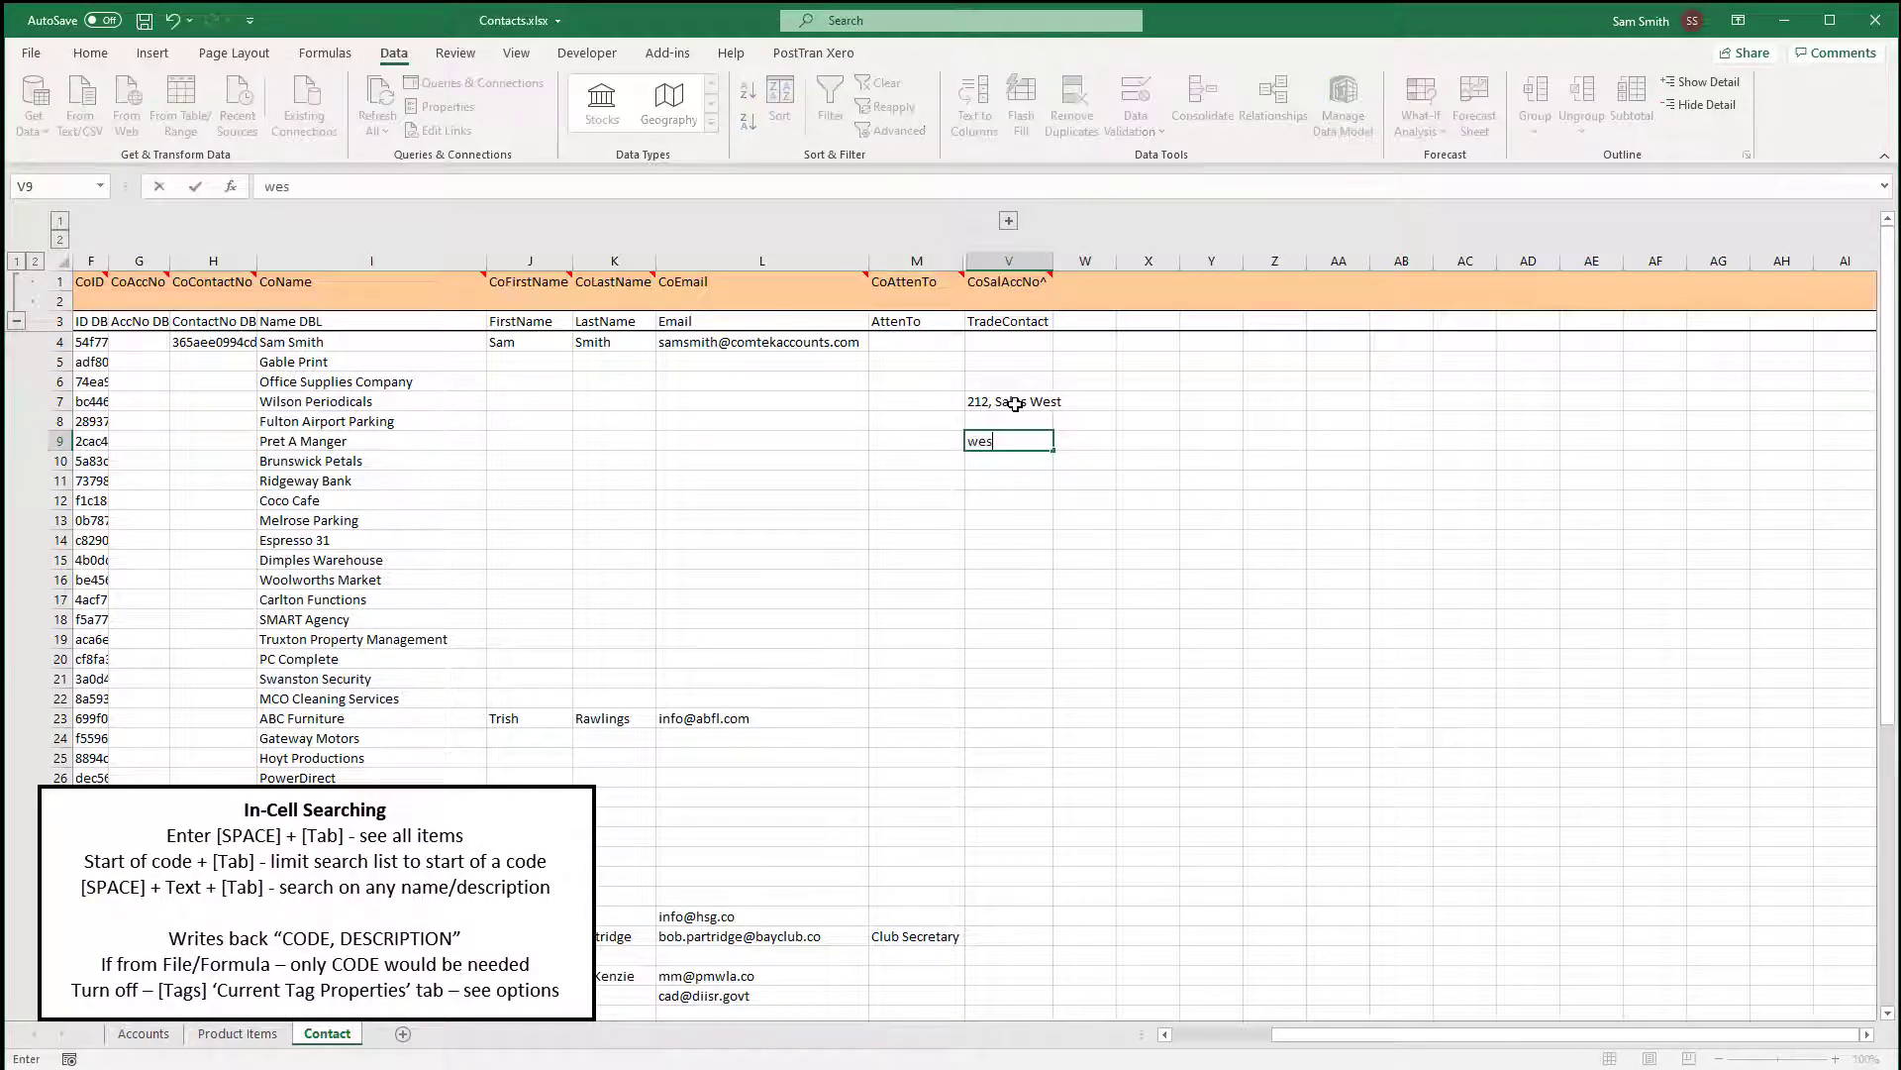
type("es")
key("Tab")
Set Ridgeway Bank to 211 Sales East and Espresso 31 to 213 Sales North.
key("Down")
key("Down")
key("Left")
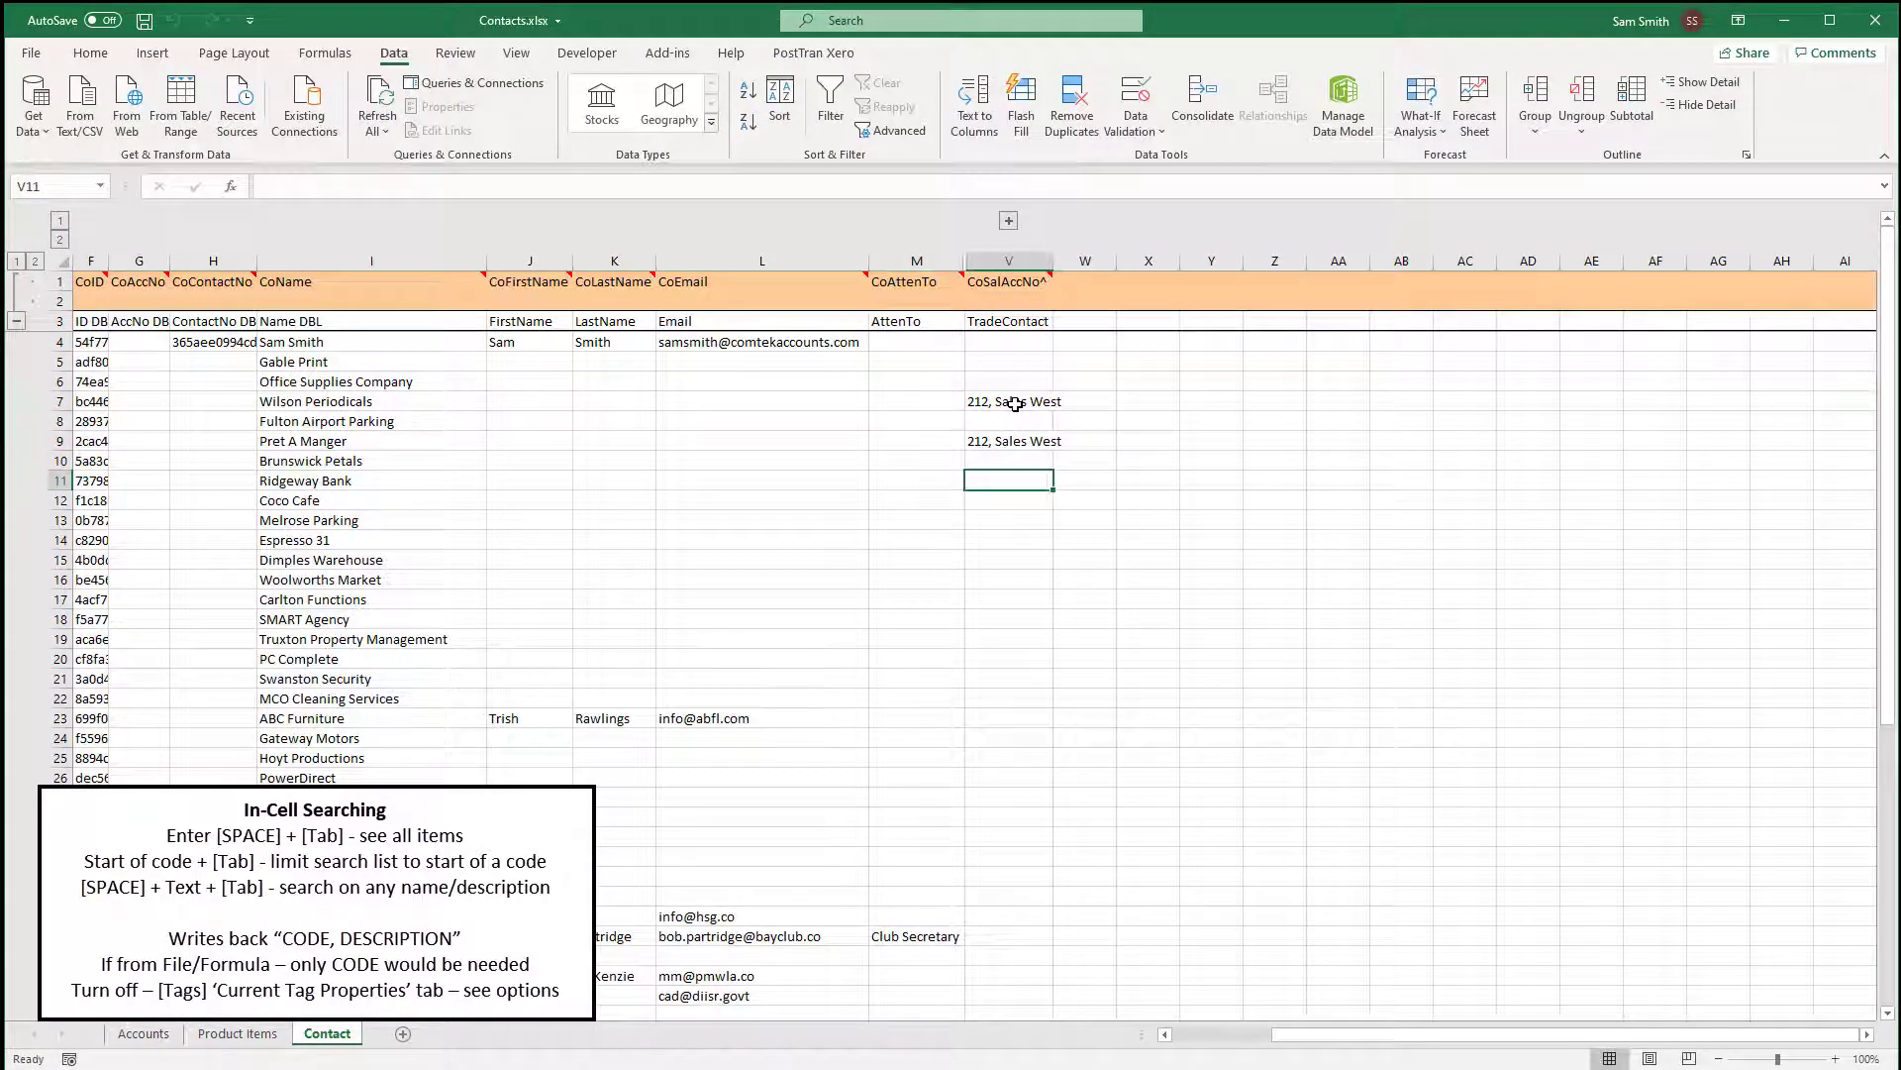
type("es Ea")
key("Tab")
key("Down")
key("Down")
key("Down")
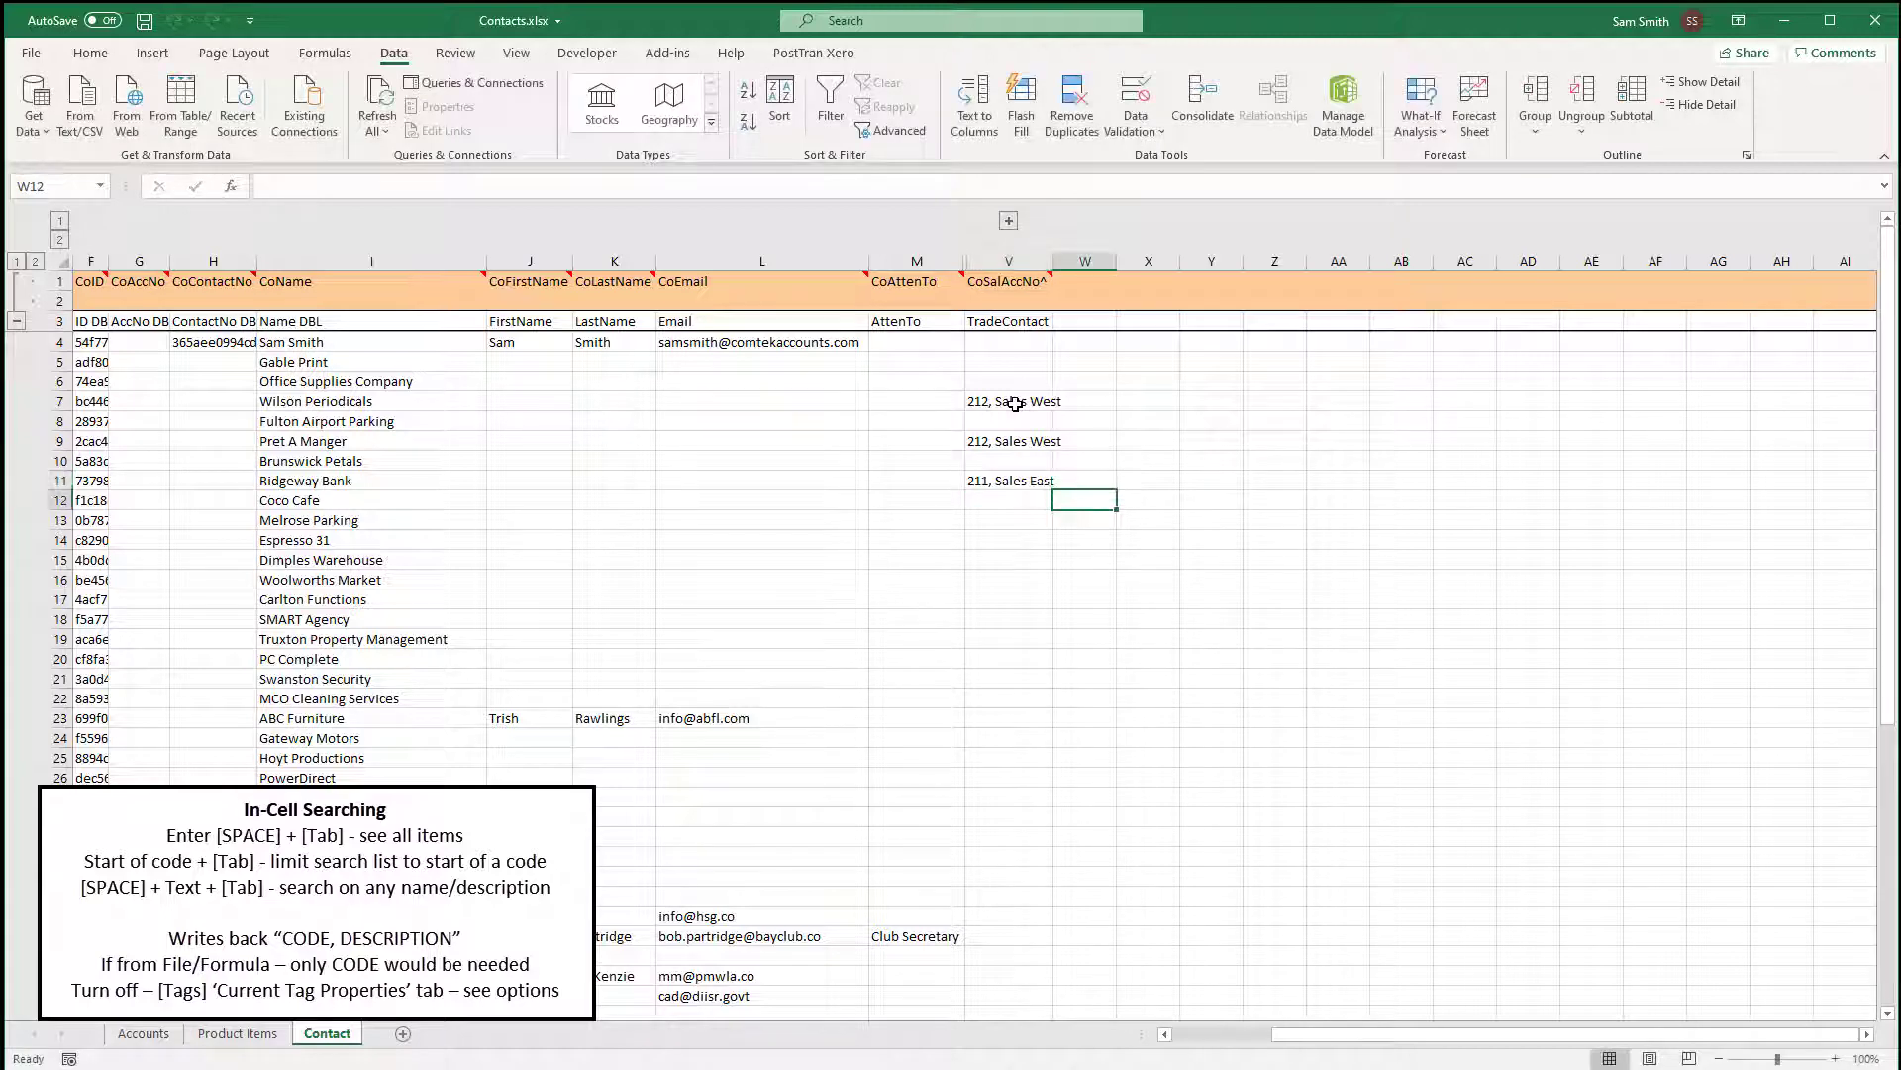
key("Left")
type("no")
key("Tab")
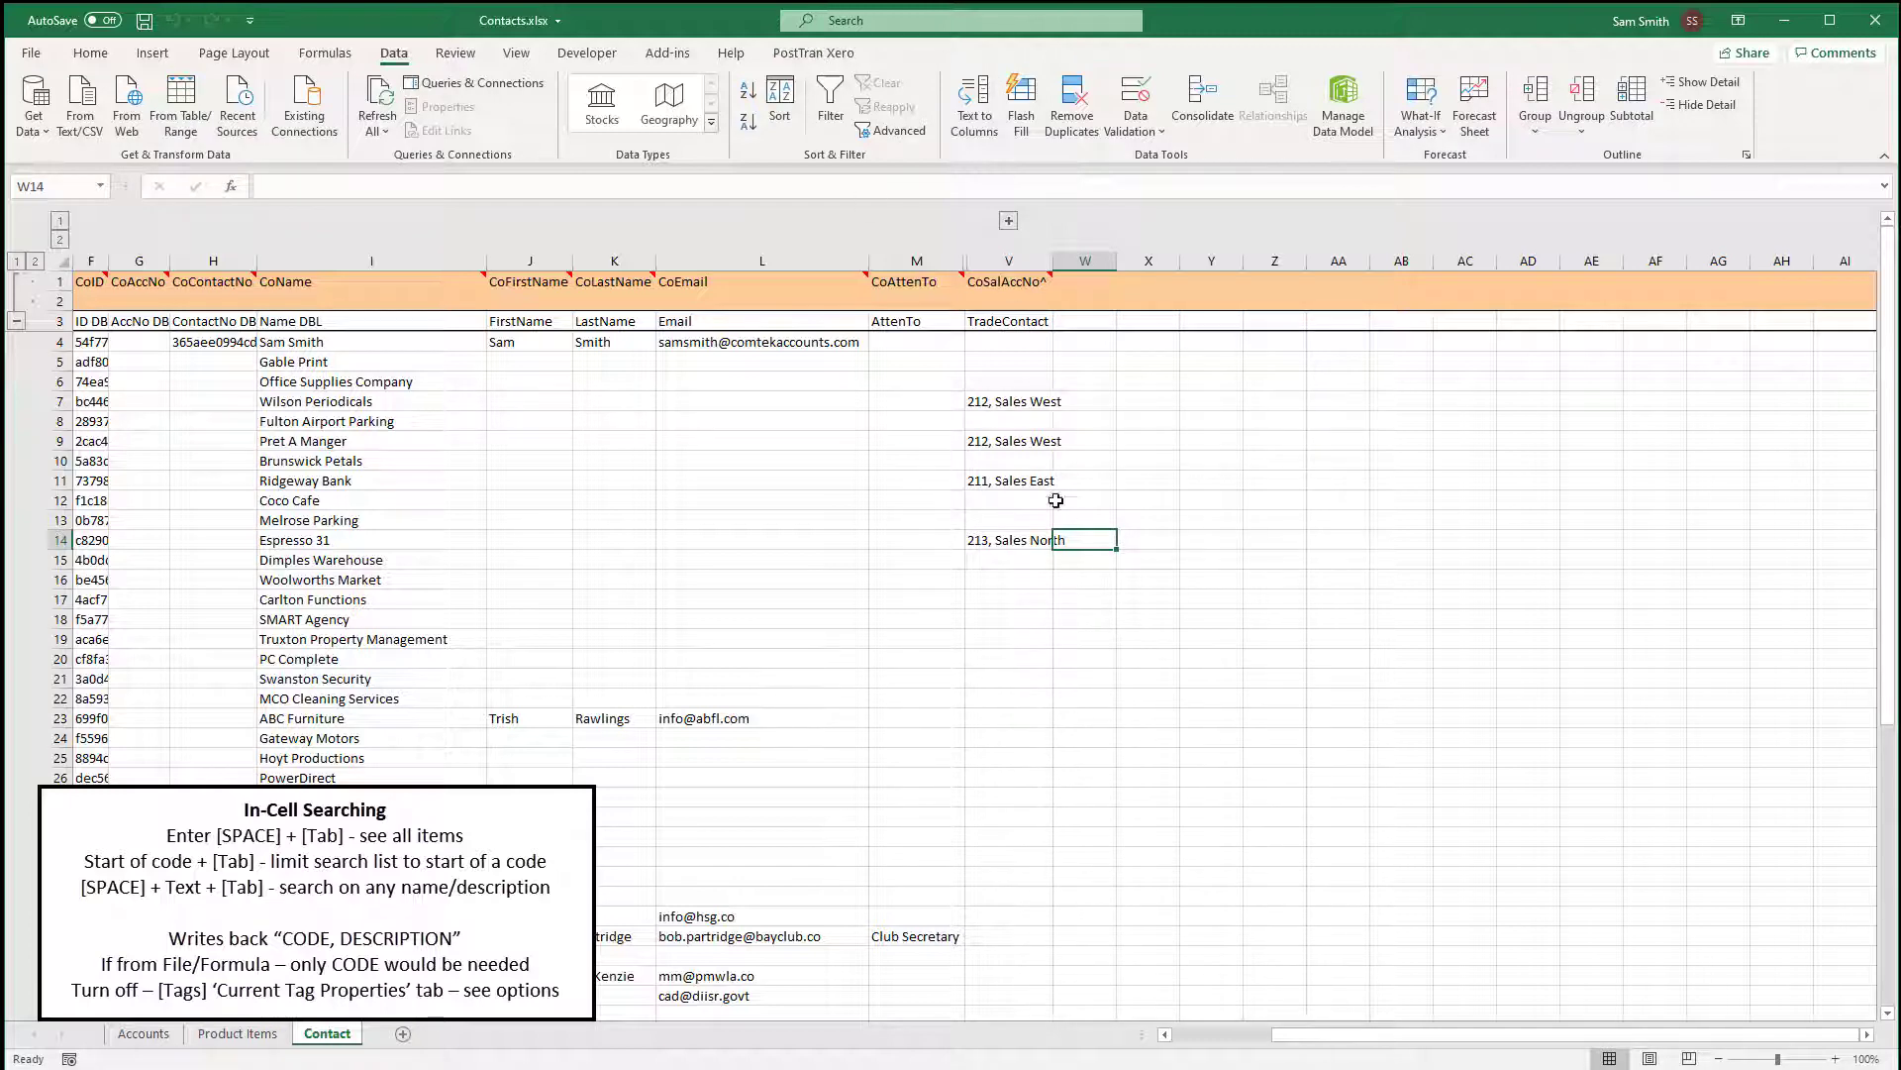
left_click(814, 52)
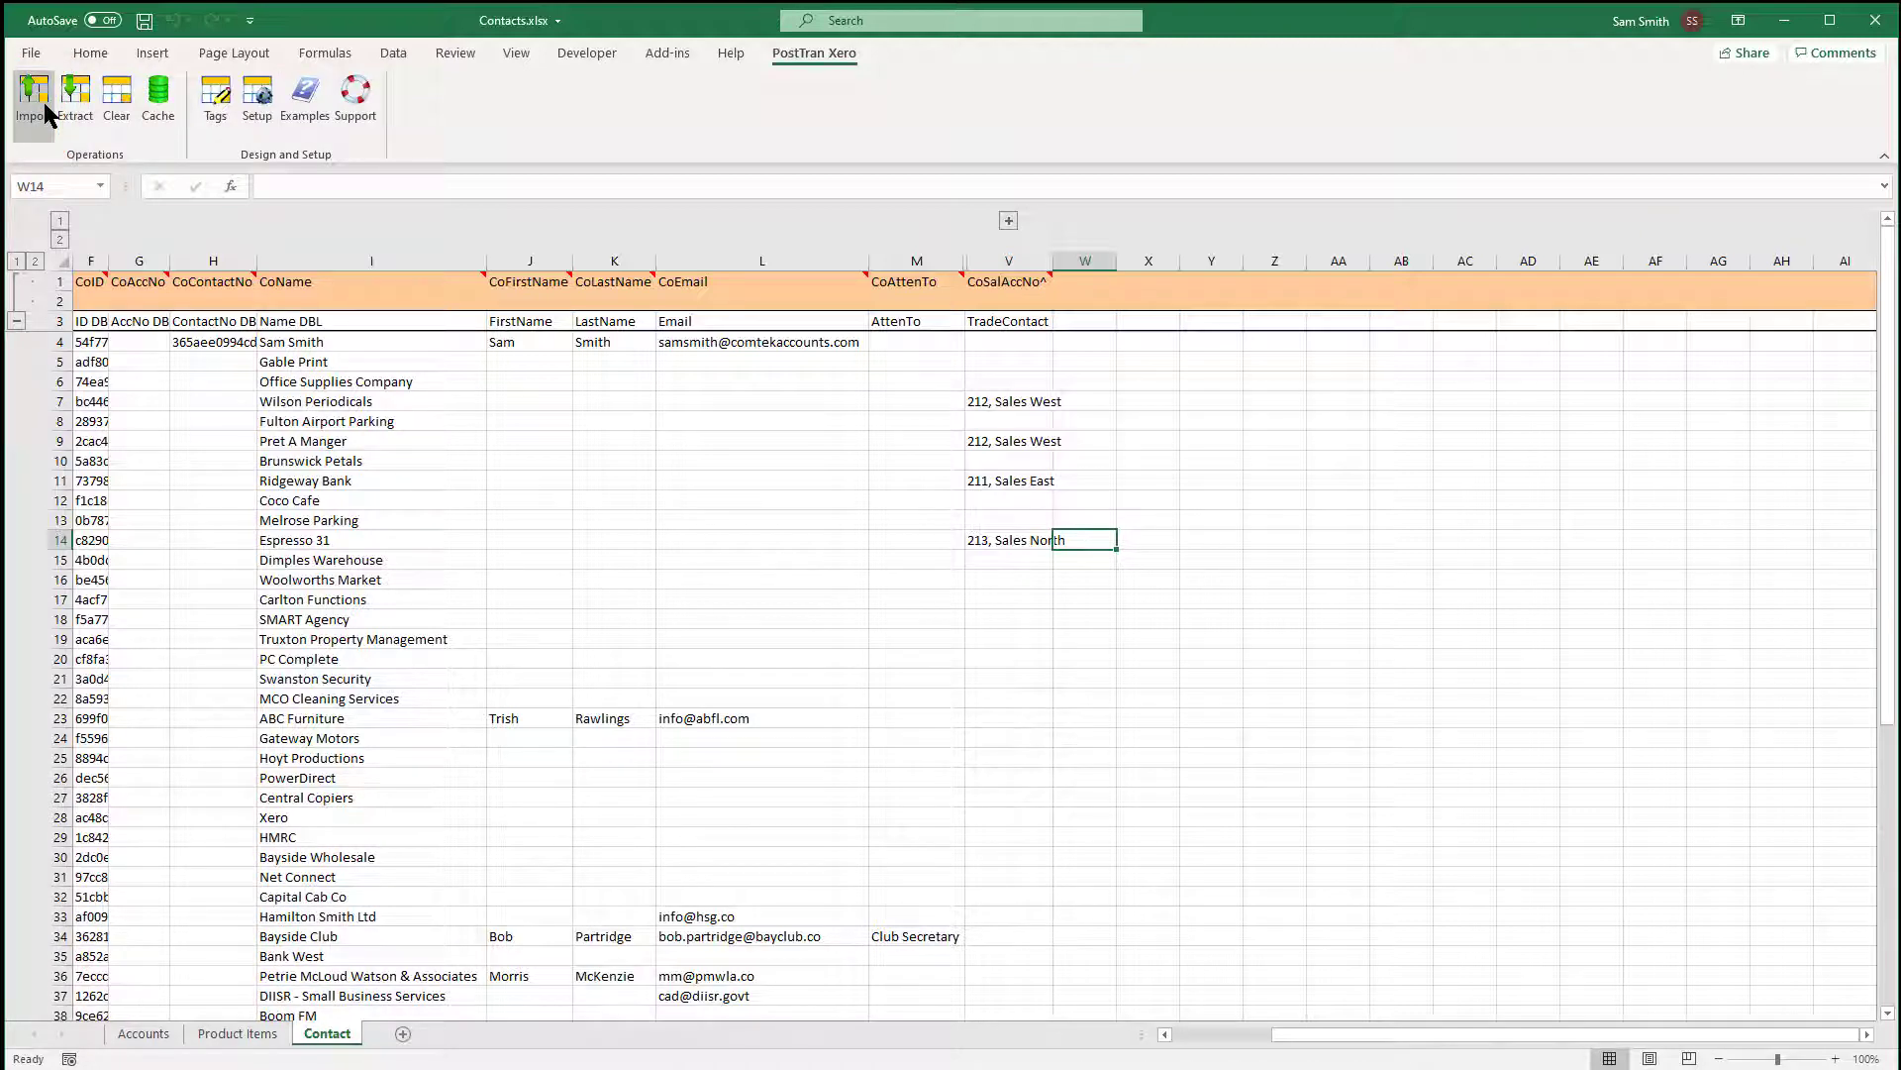
Hide columns C through F, CoDelete to CoID.
left_click(1190, 1034)
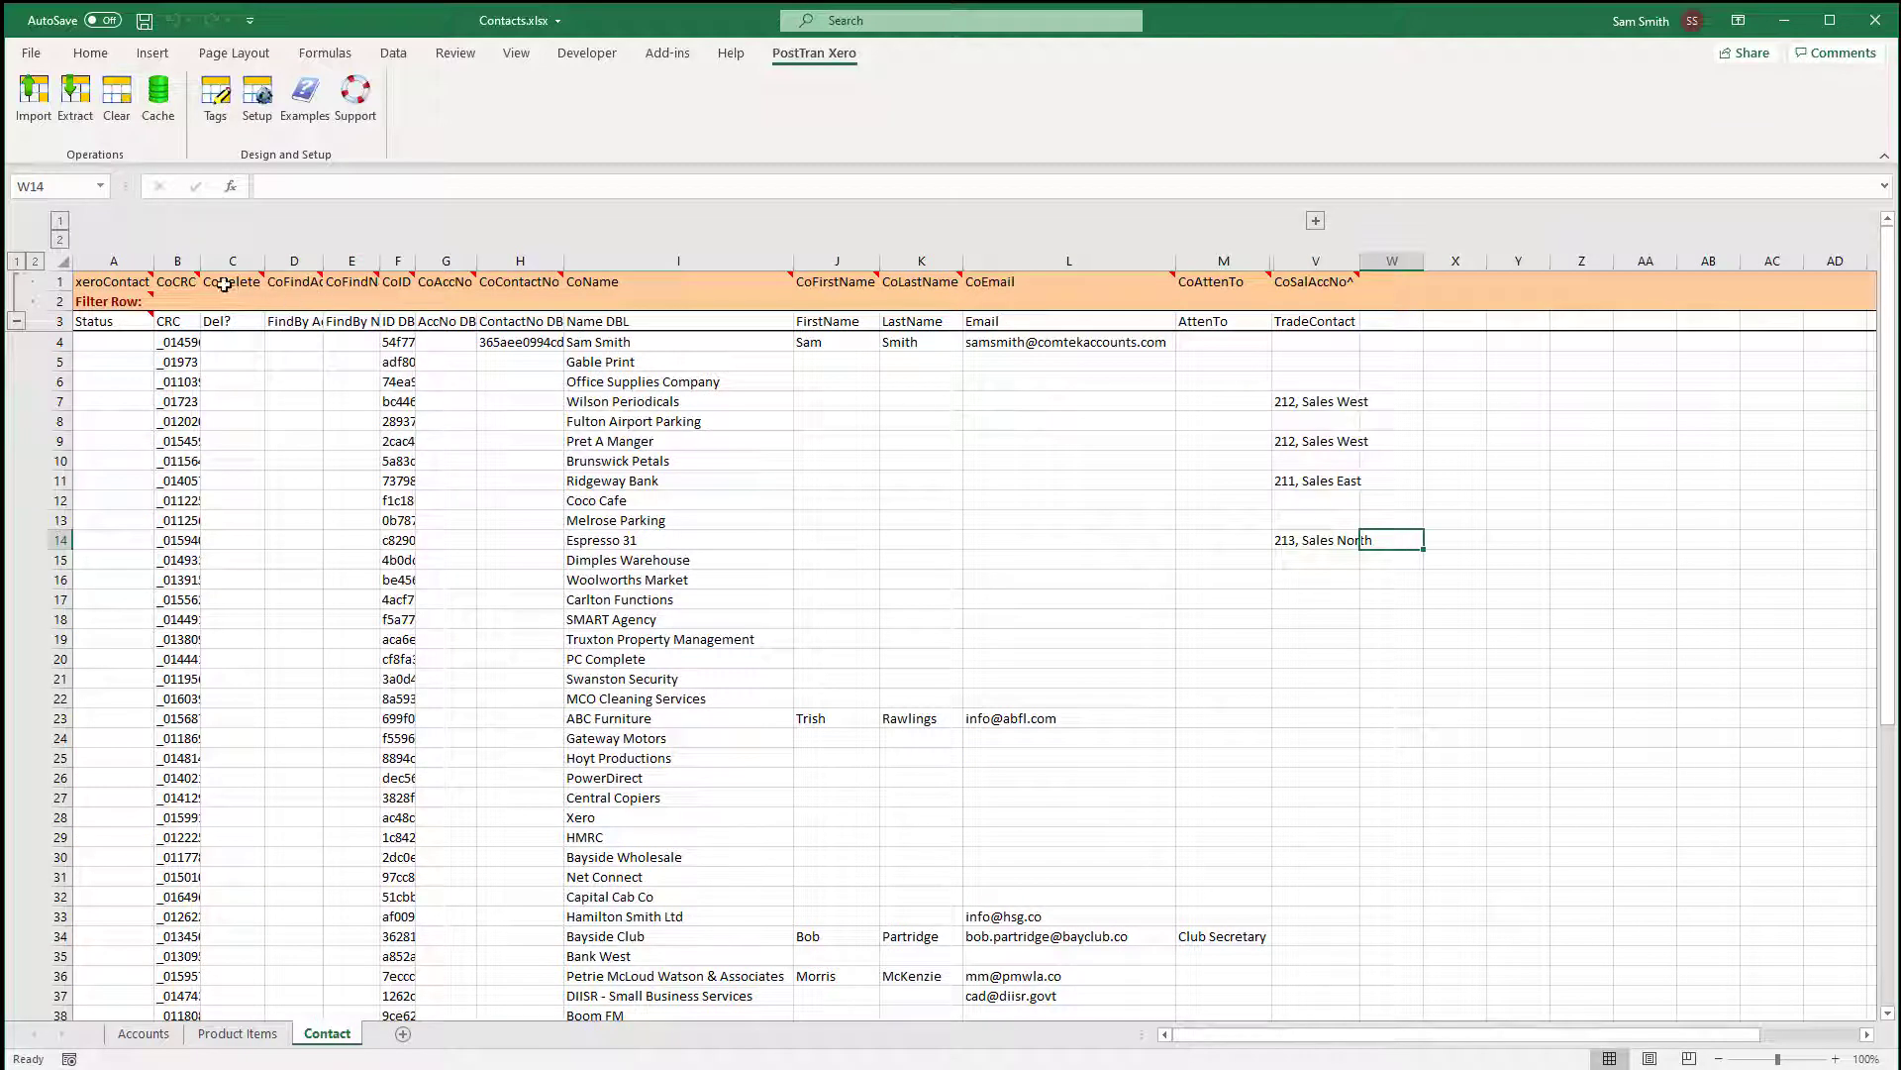
mouse_move(232, 260)
left_mouse_down()
mouse_move(377, 261)
mouse_move(201, 269)
left_mouse_up()
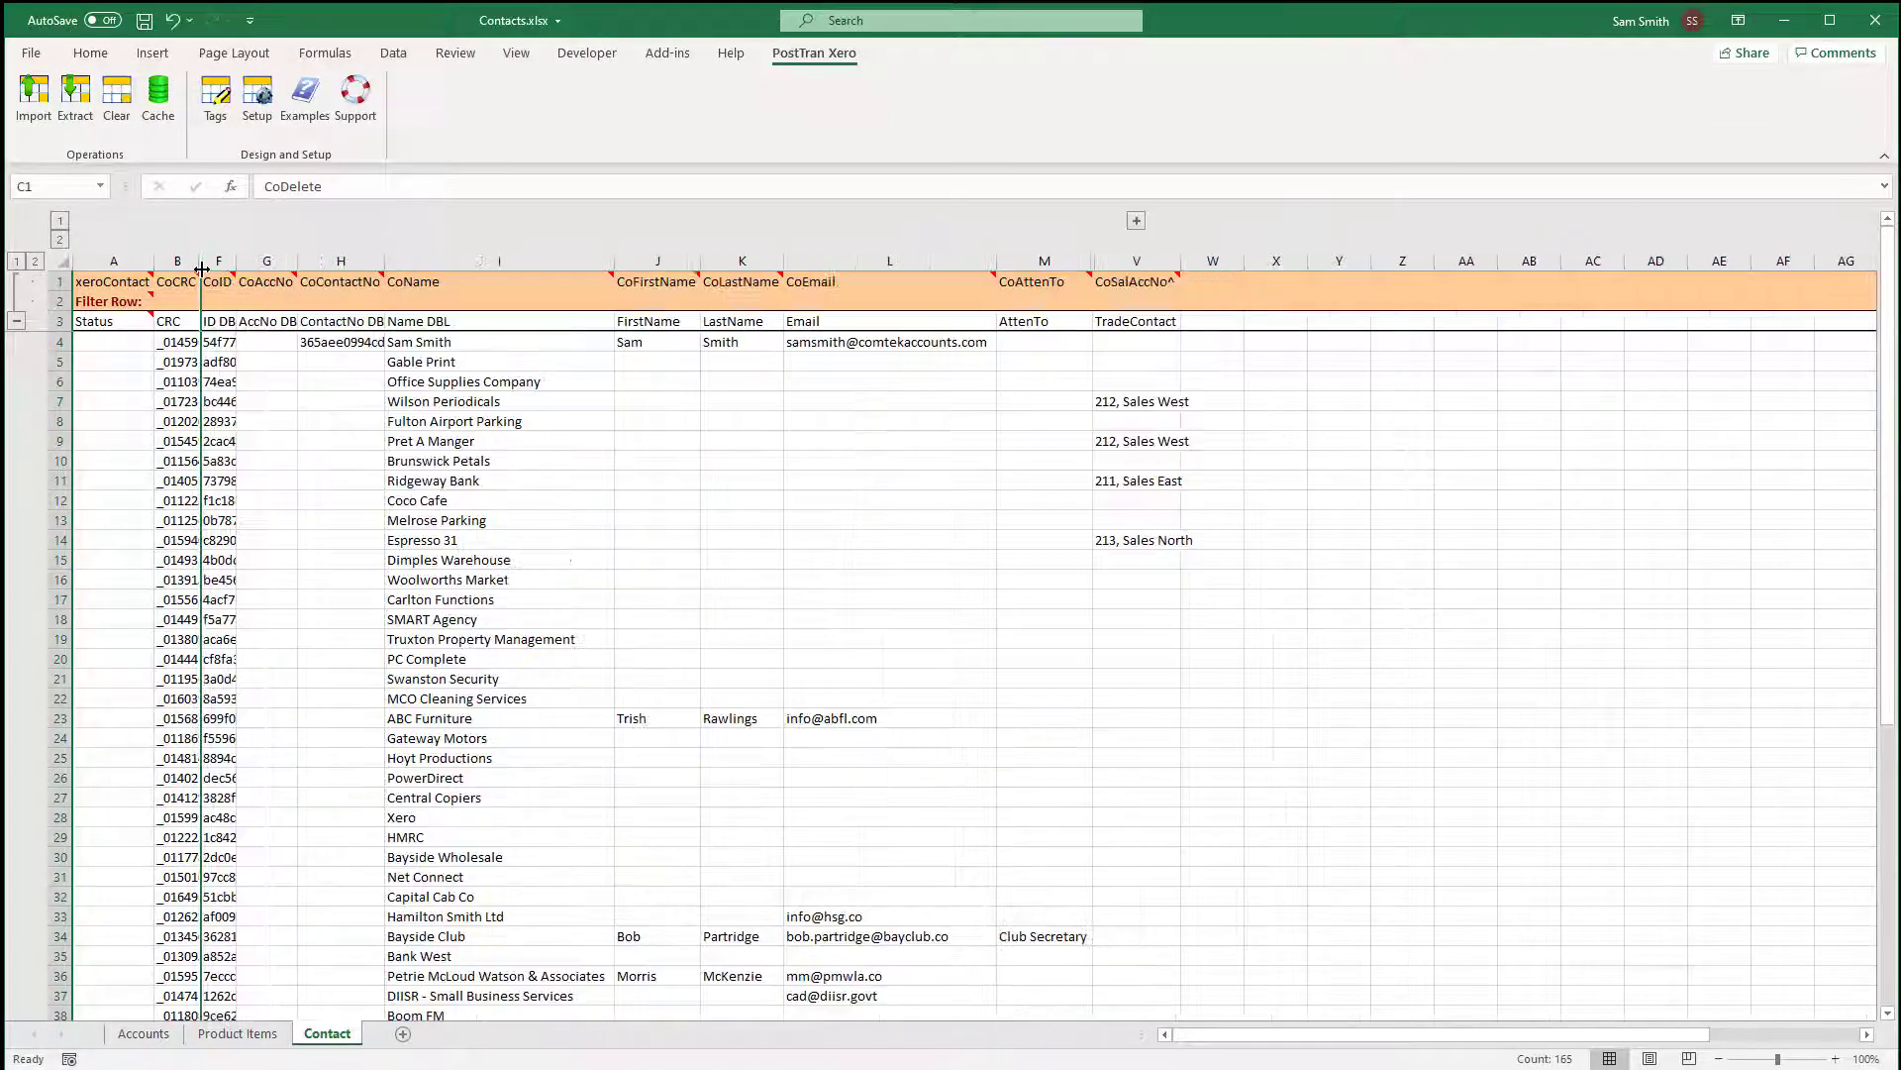
left_click(286, 390)
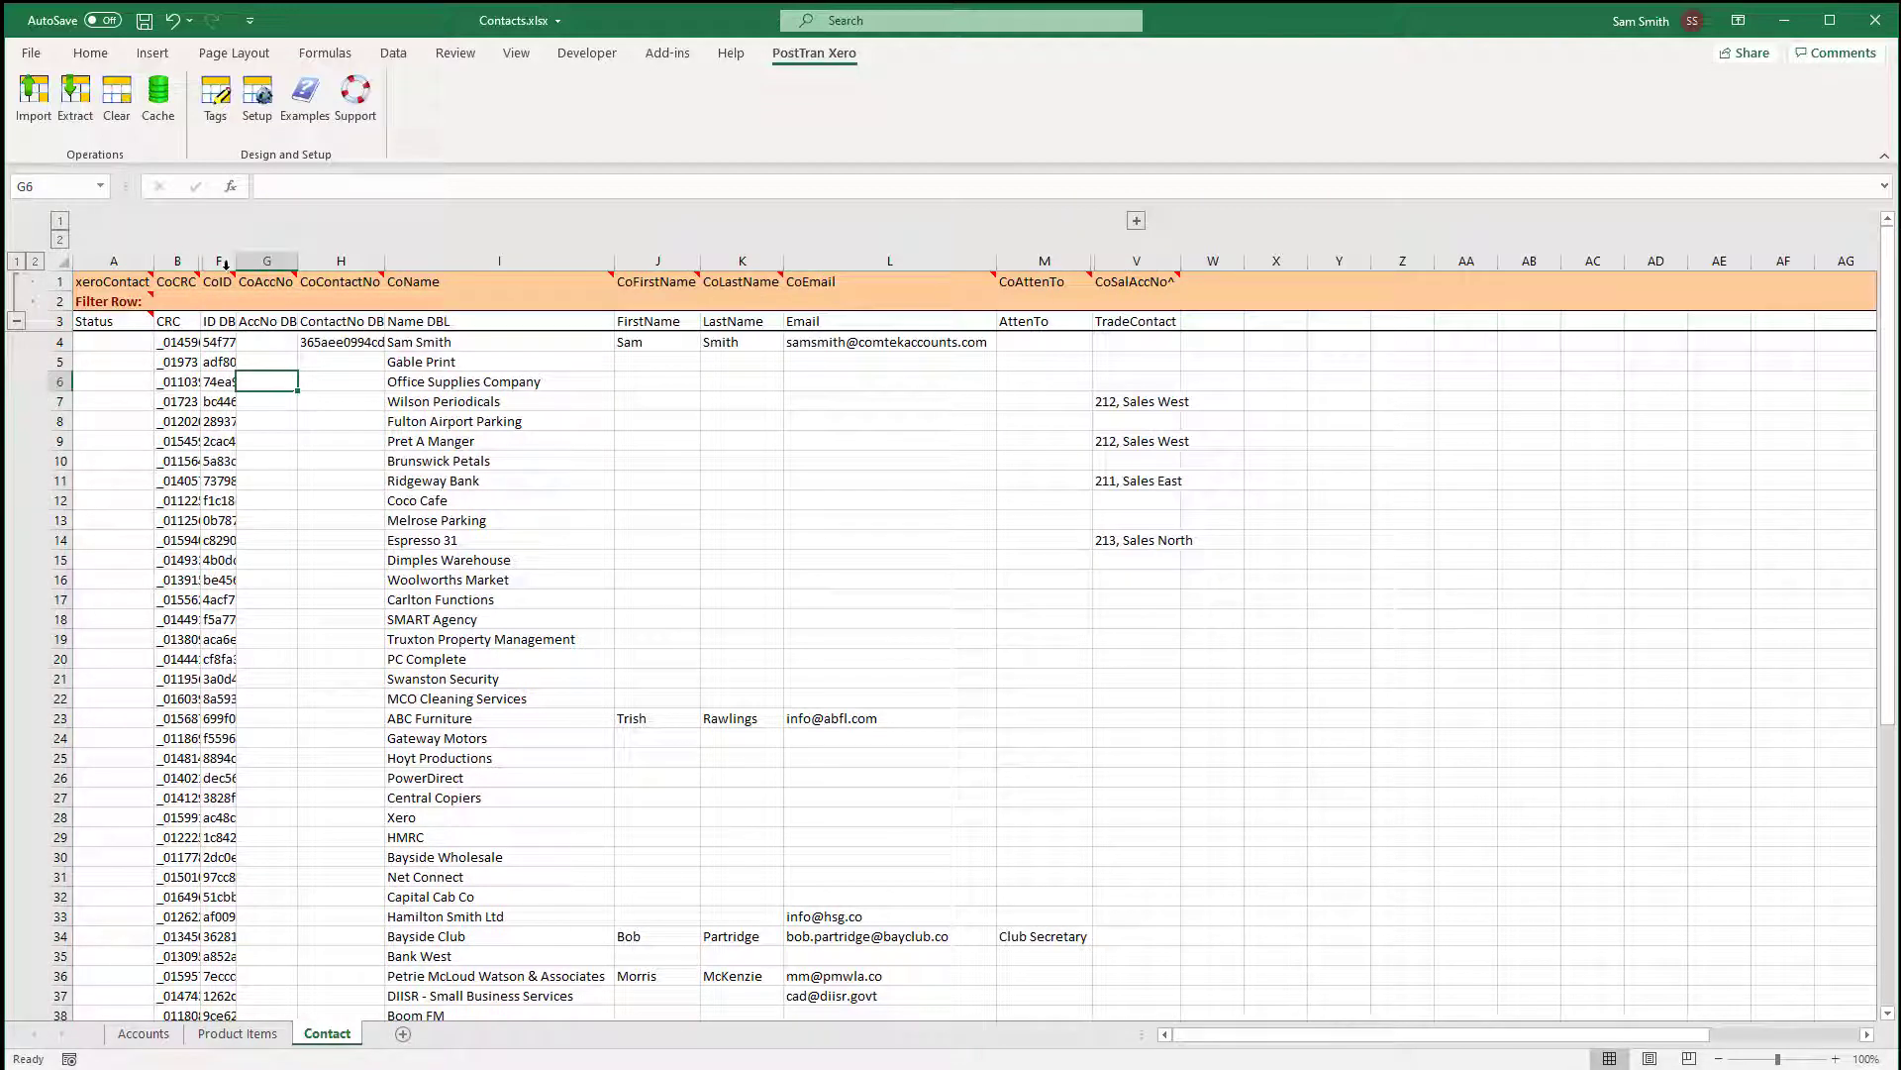
left_click(220, 260)
right_click(220, 261)
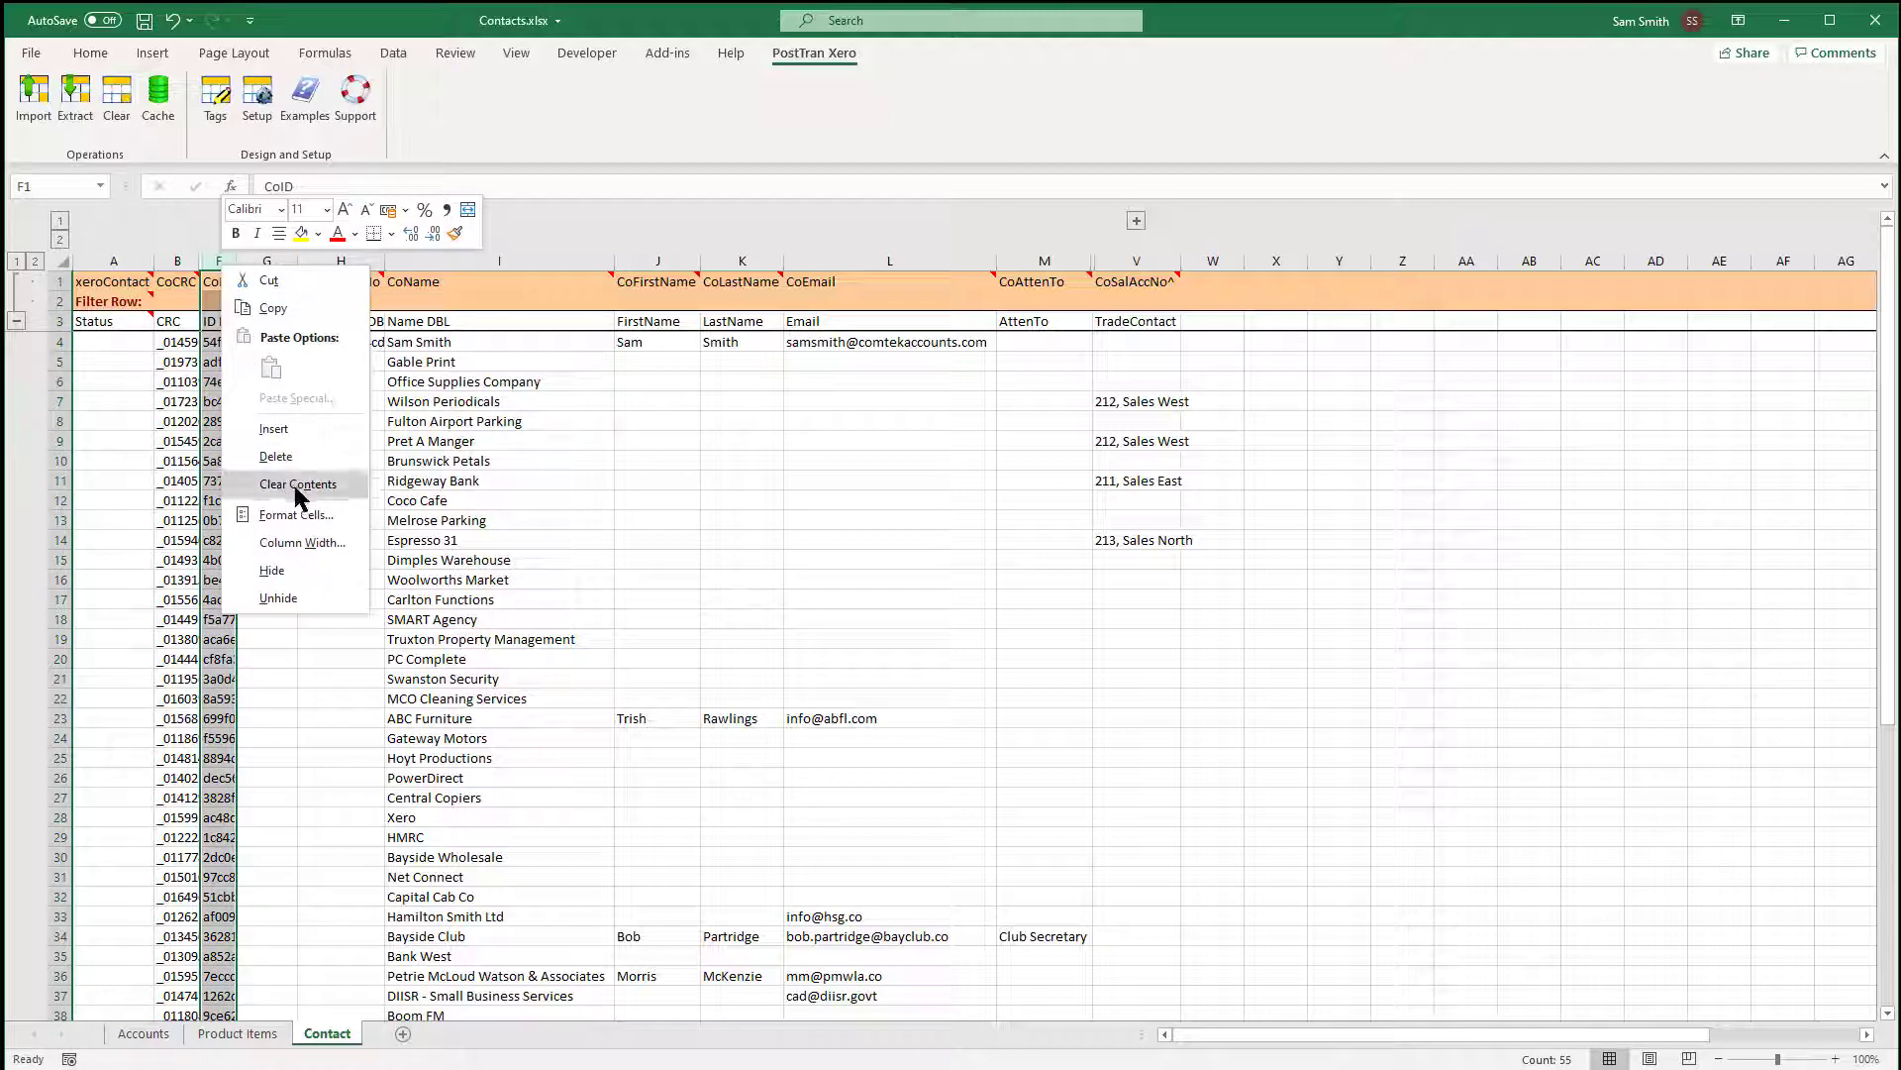
left_click(287, 571)
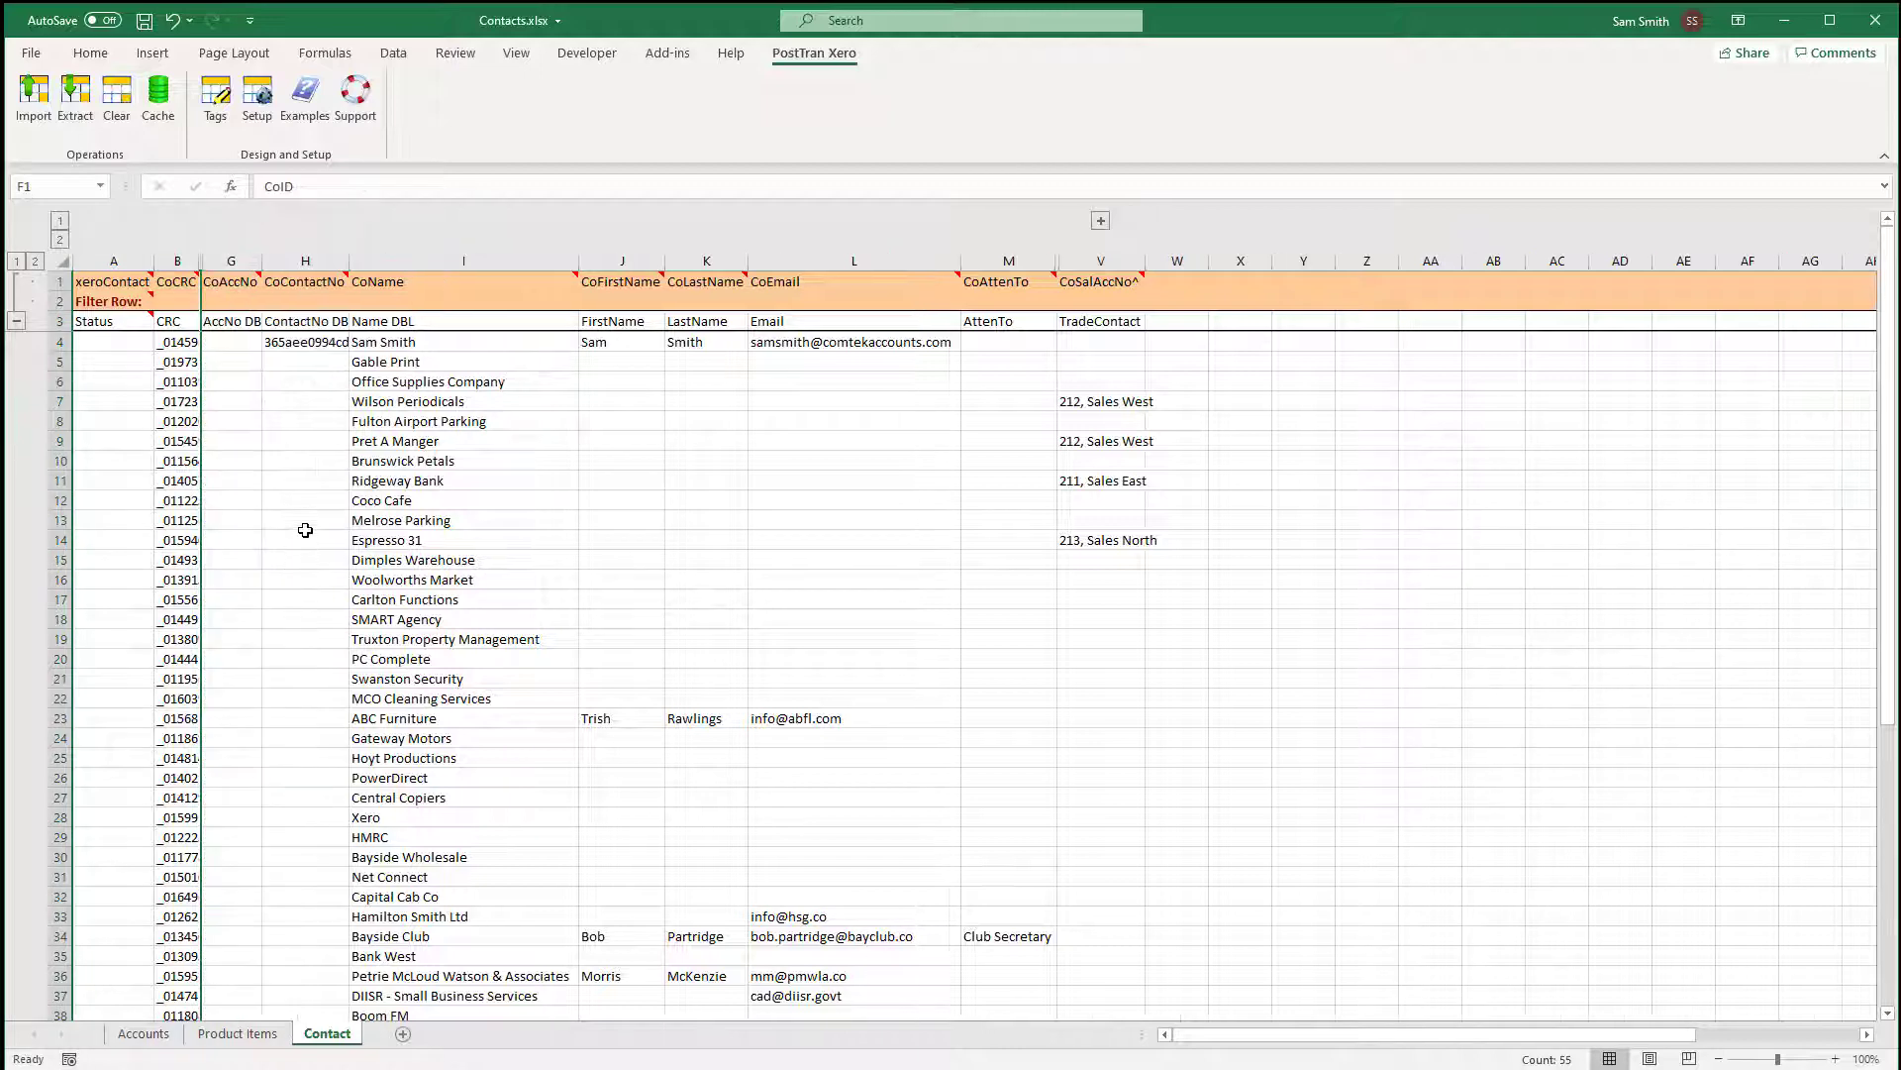
left_click(302, 535)
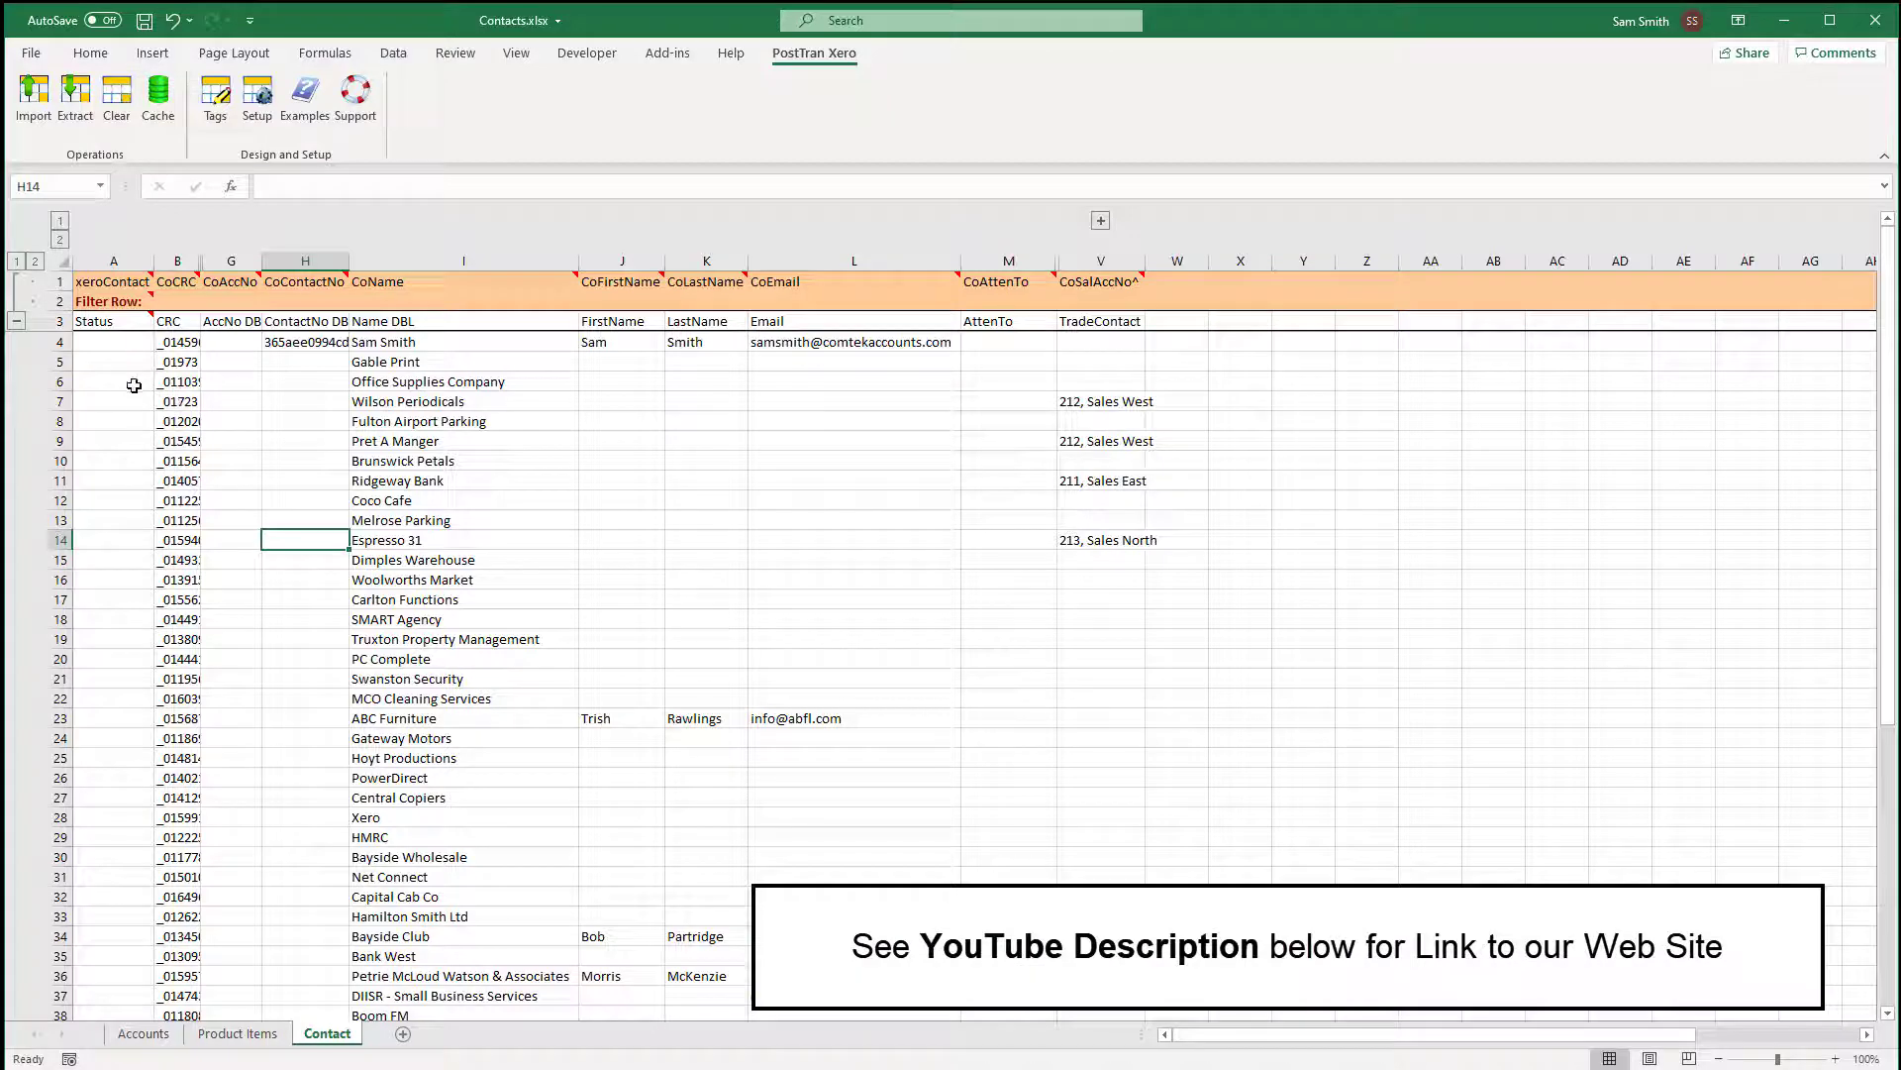
Select Filter Row cell A2 and run the PostTran Xero import with the customer defaults.
left_click_drag(99, 346, 1210, 591)
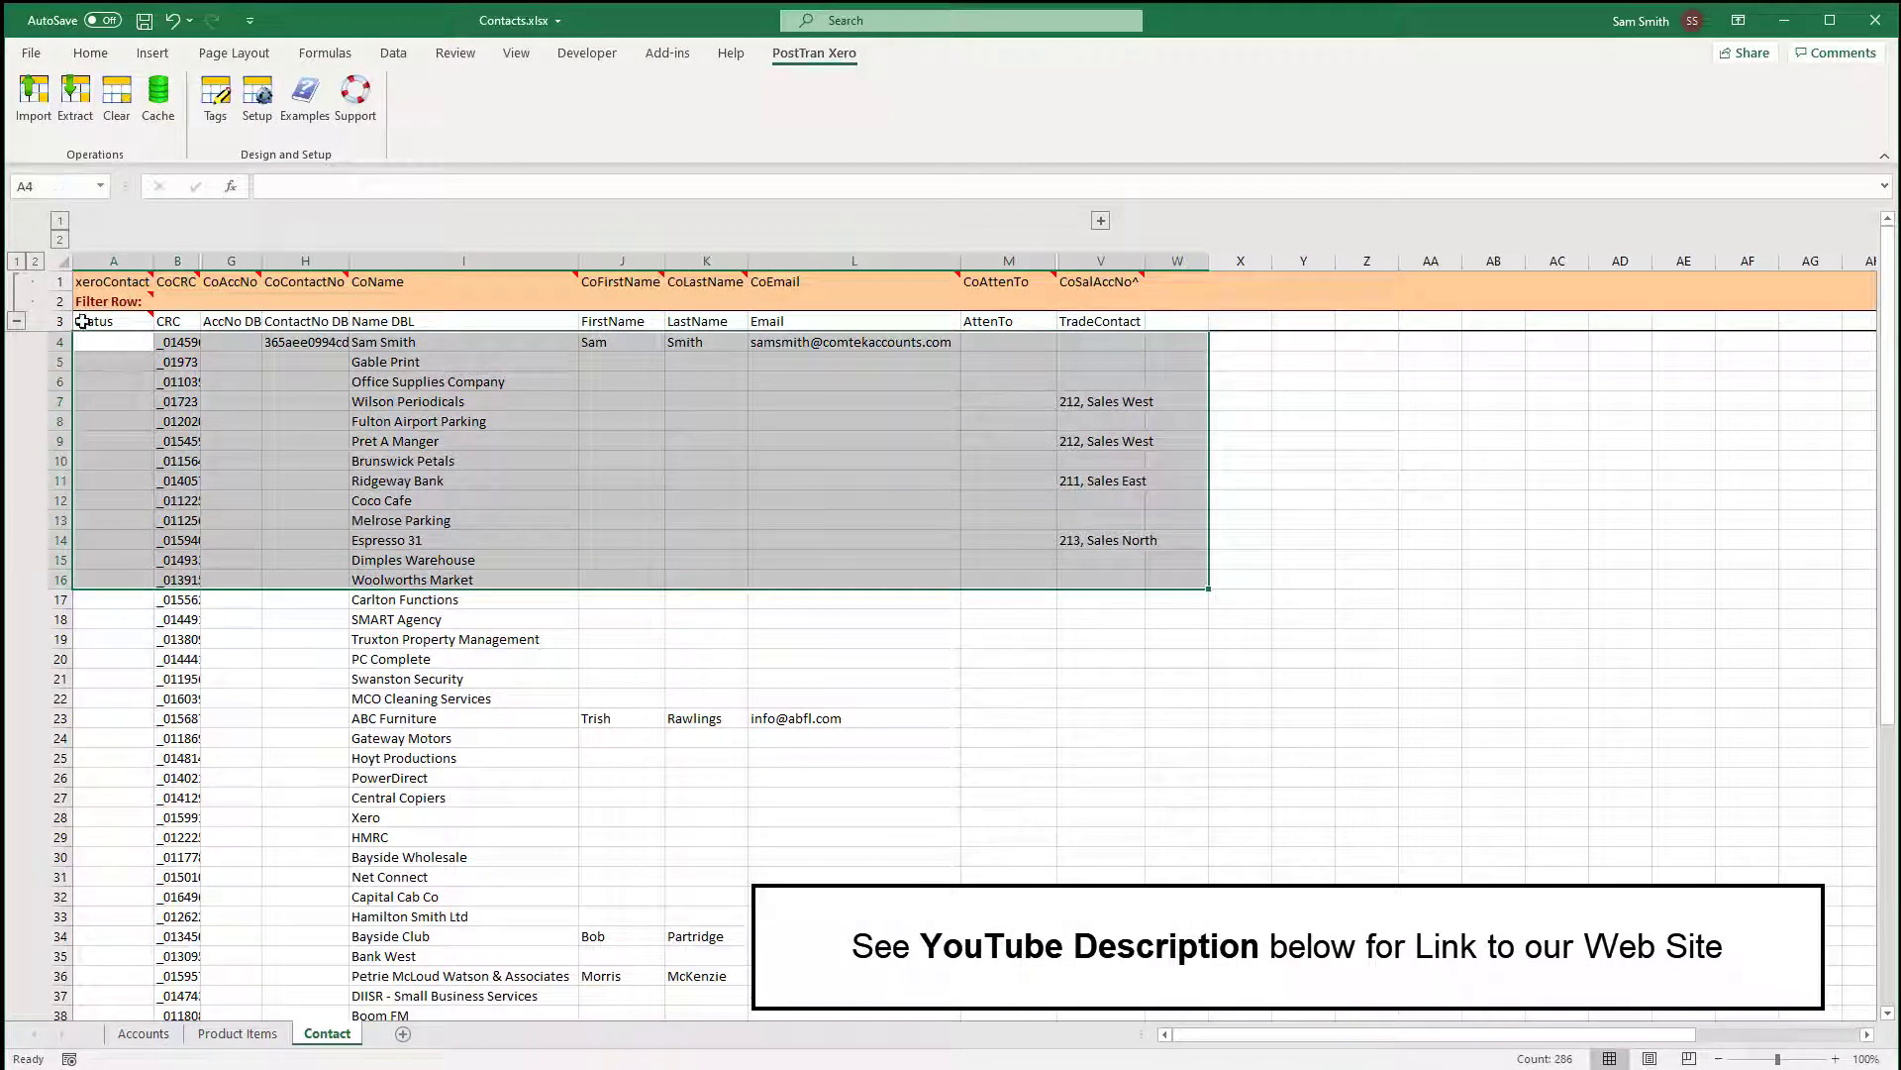
left_click(63, 324)
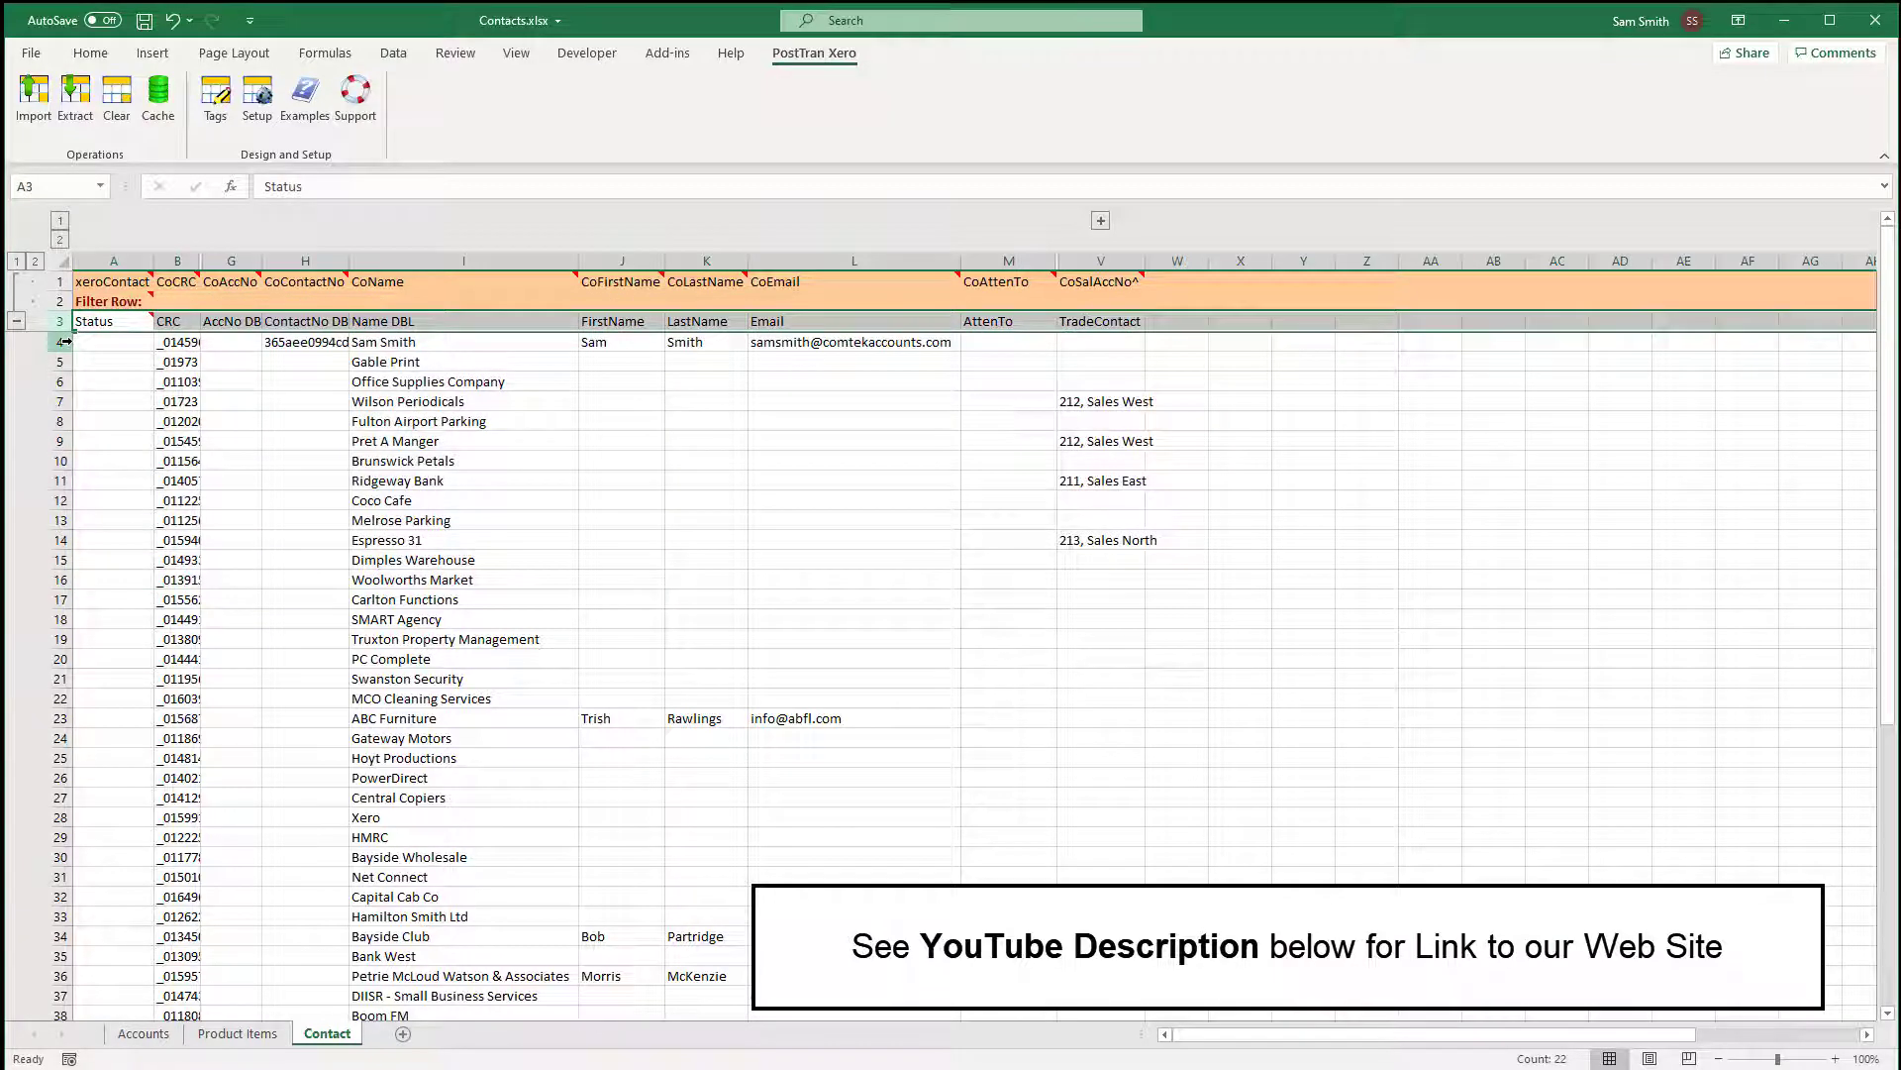
left_click(113, 301)
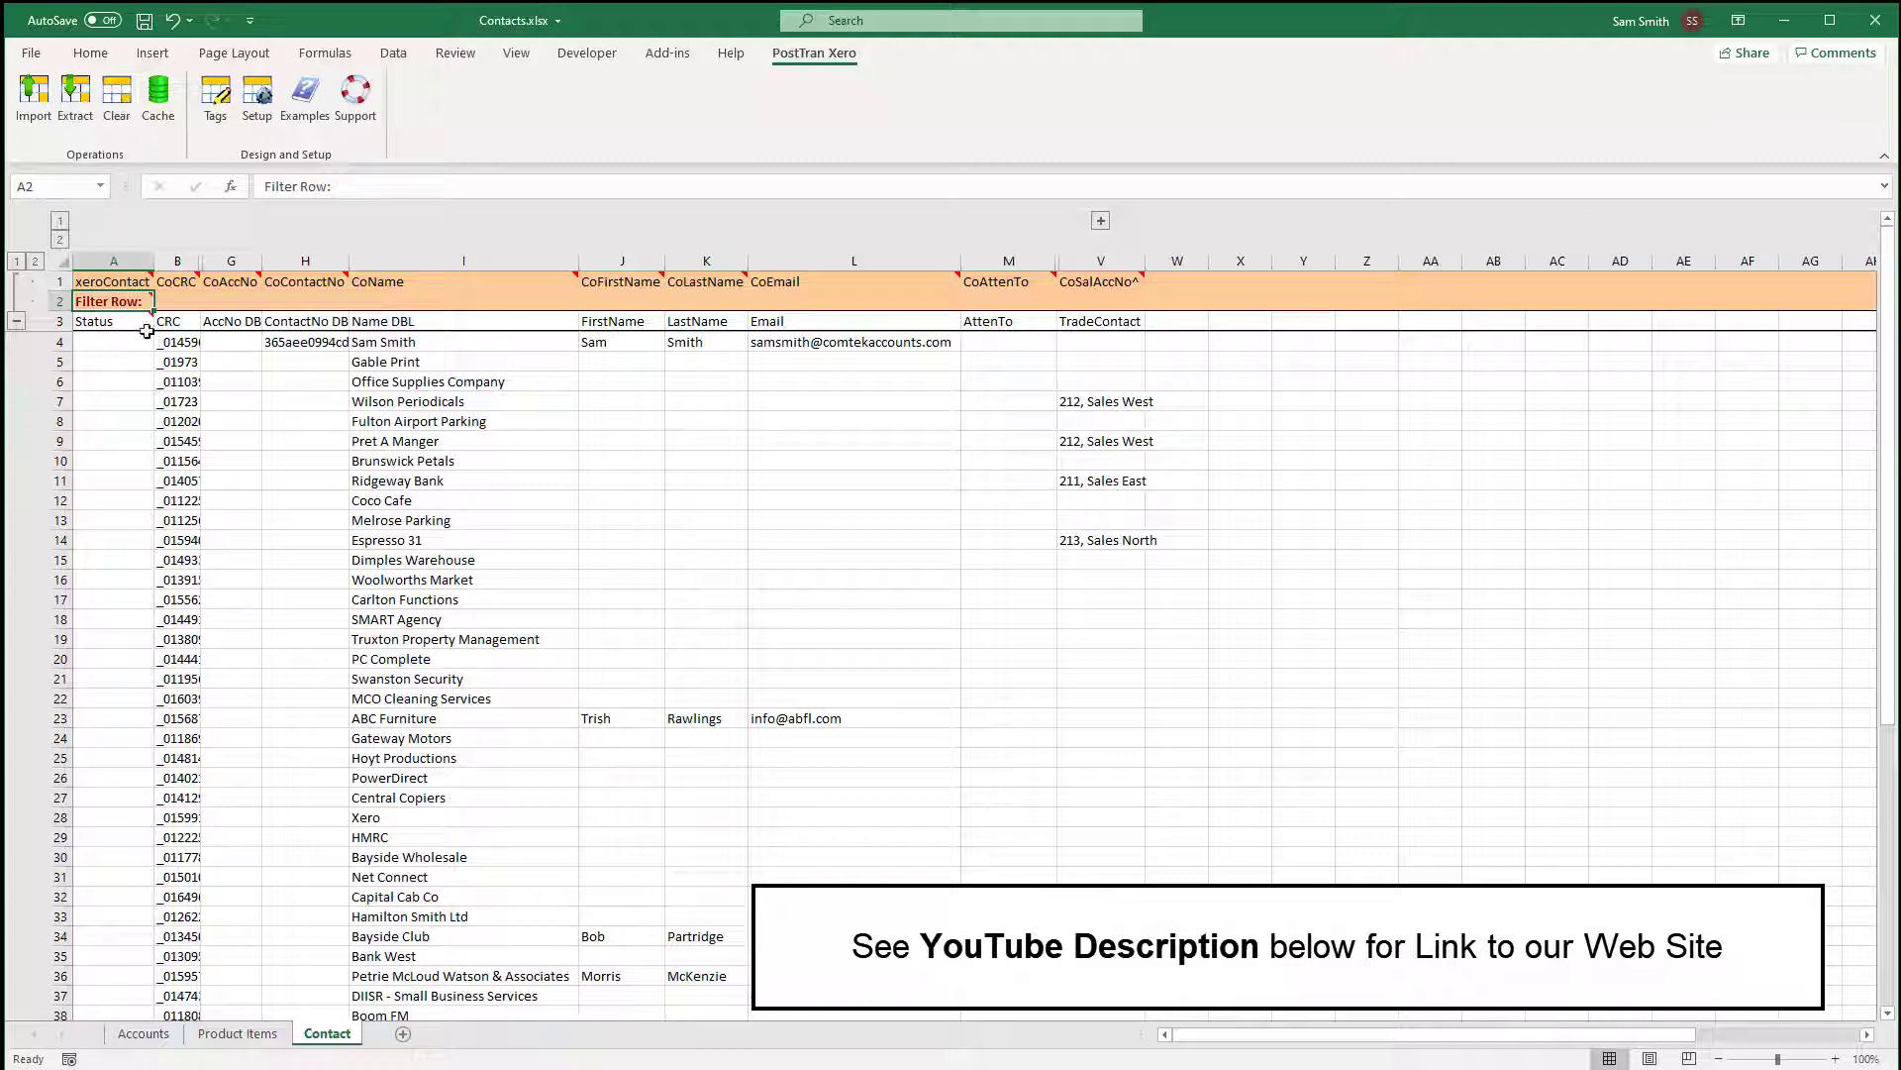
left_click(34, 96)
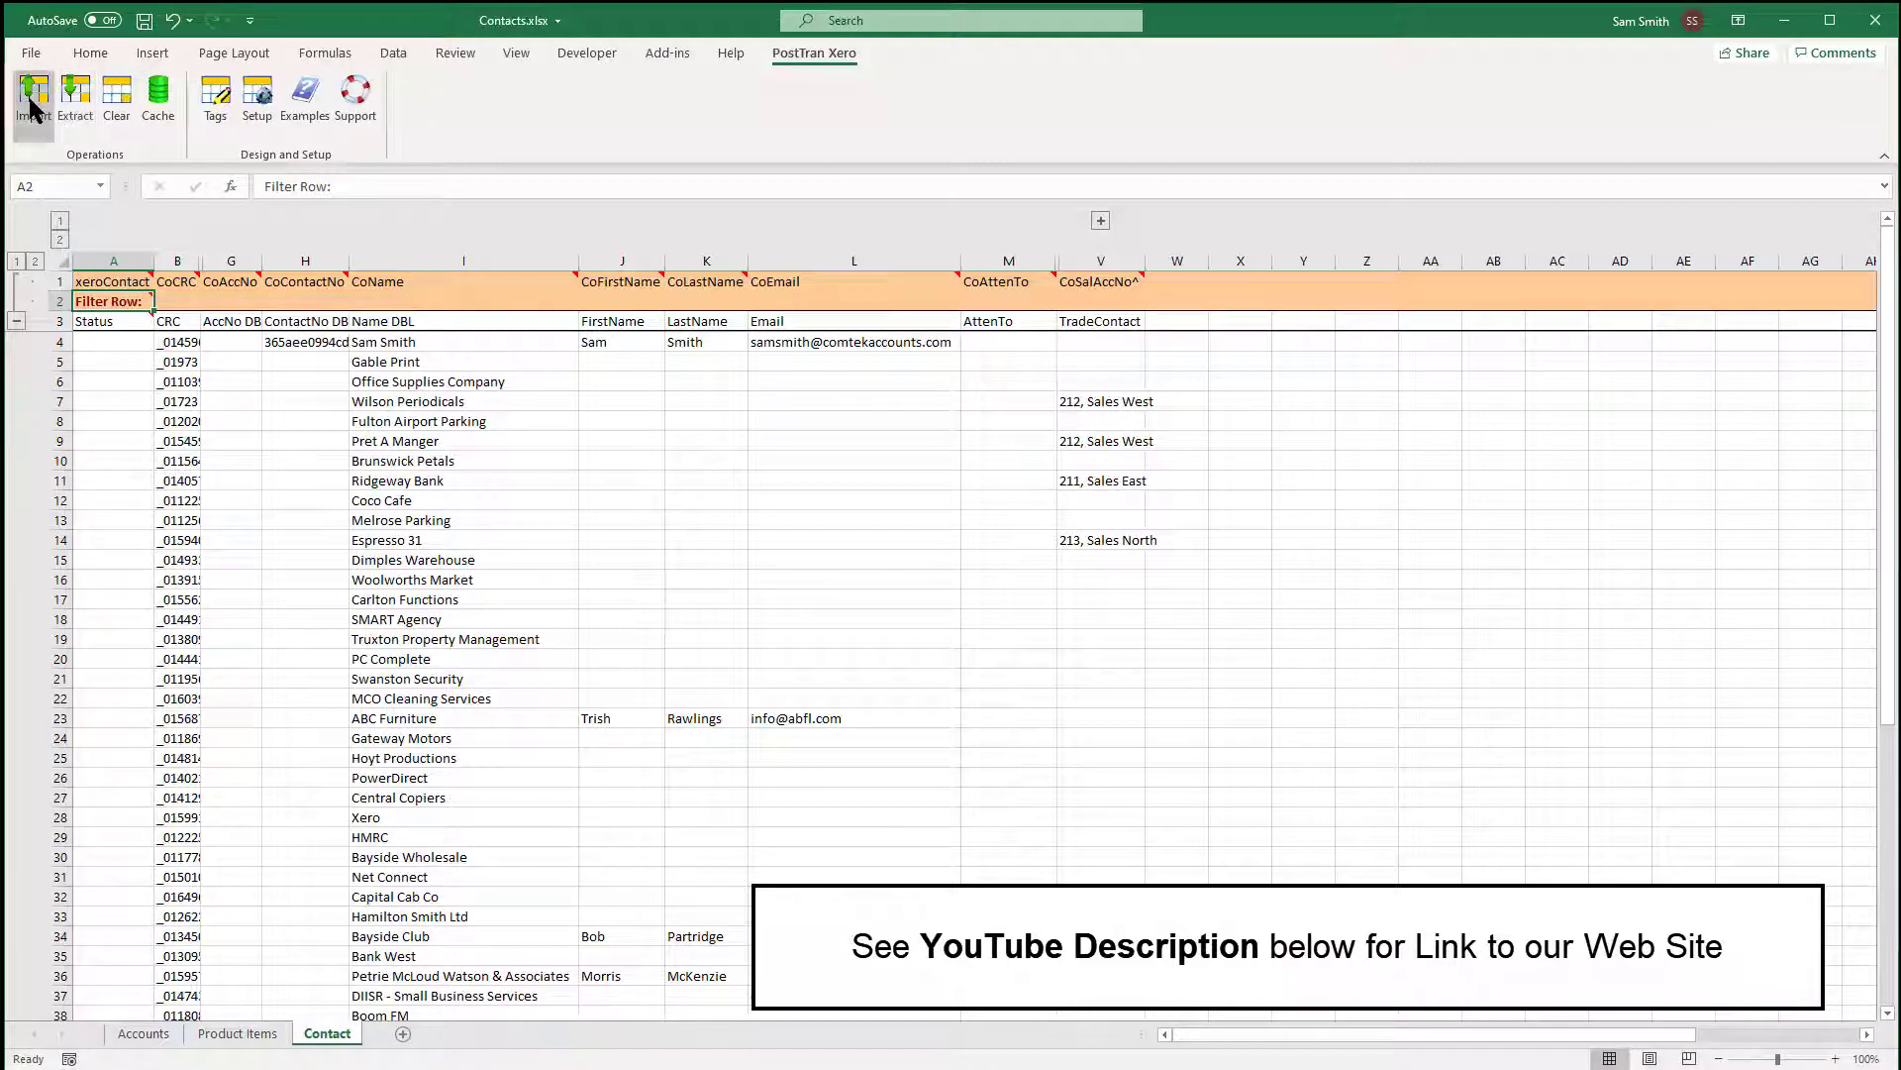
left_click(939, 751)
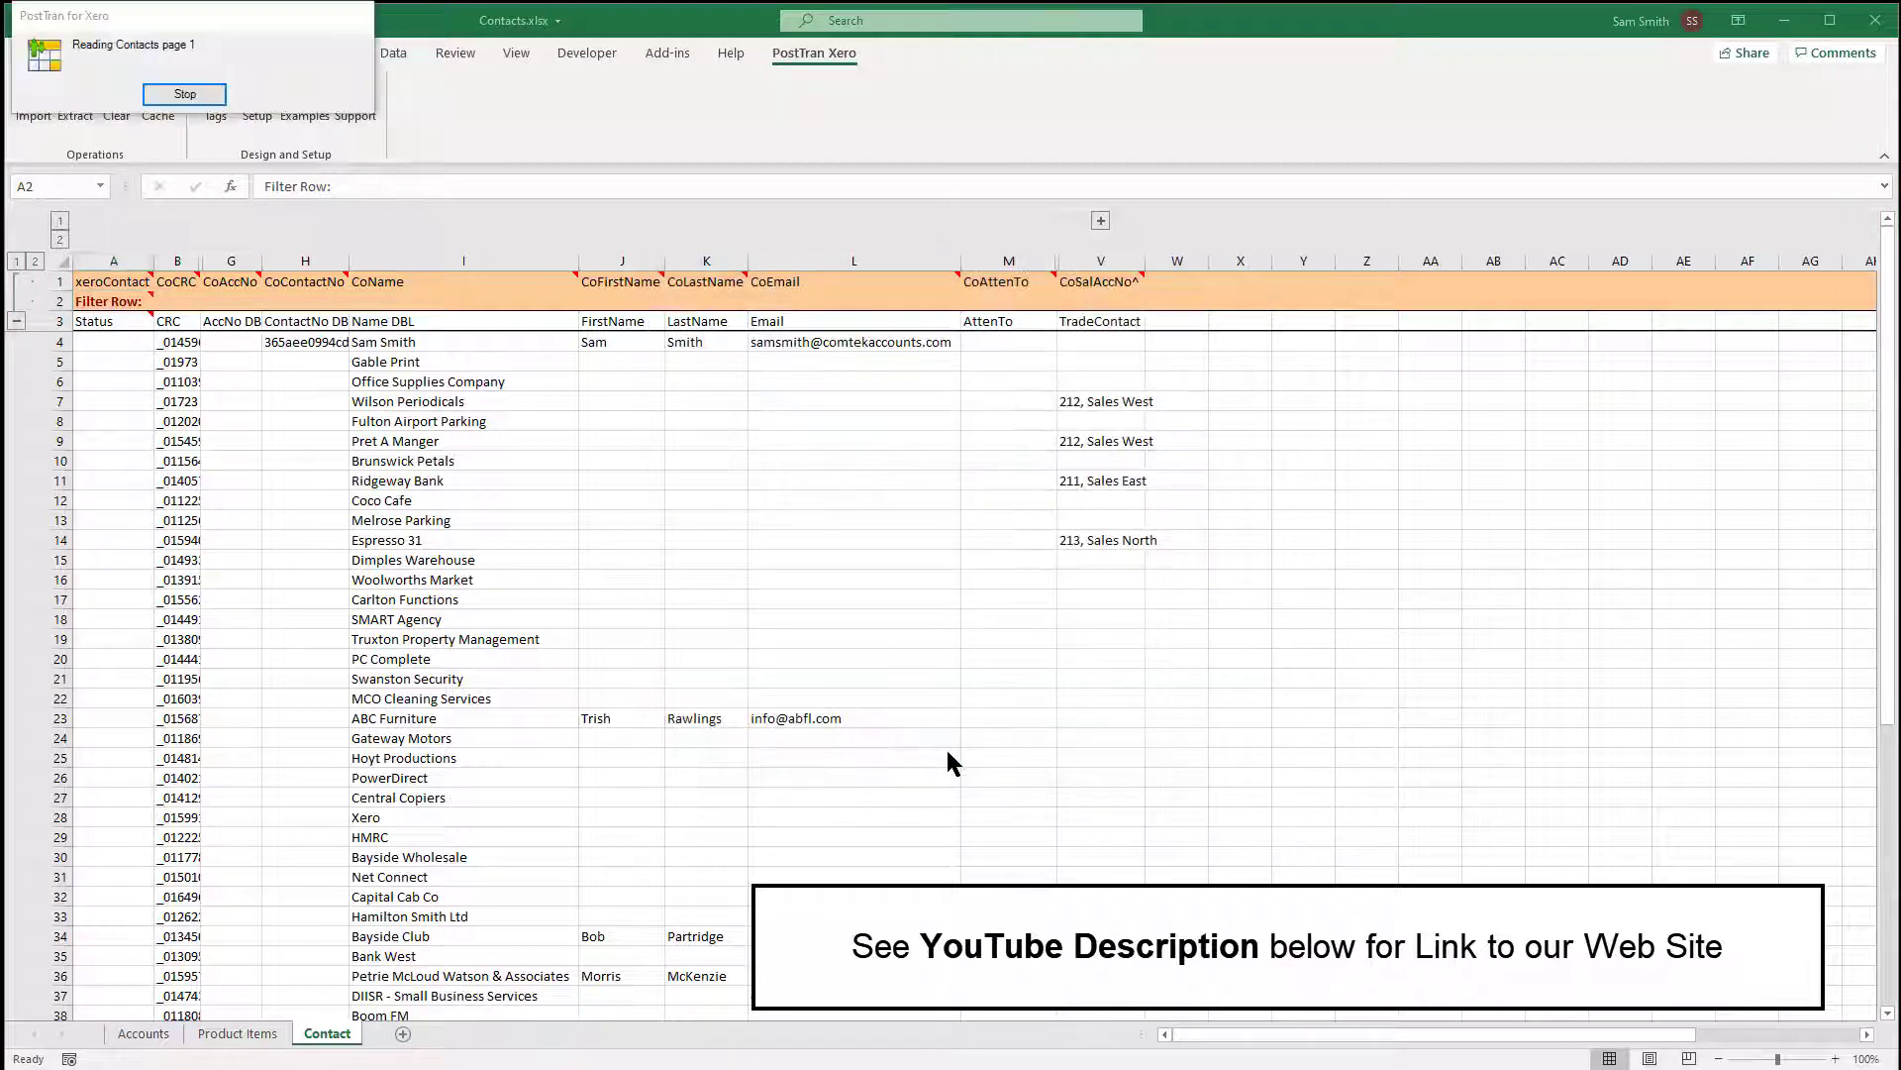